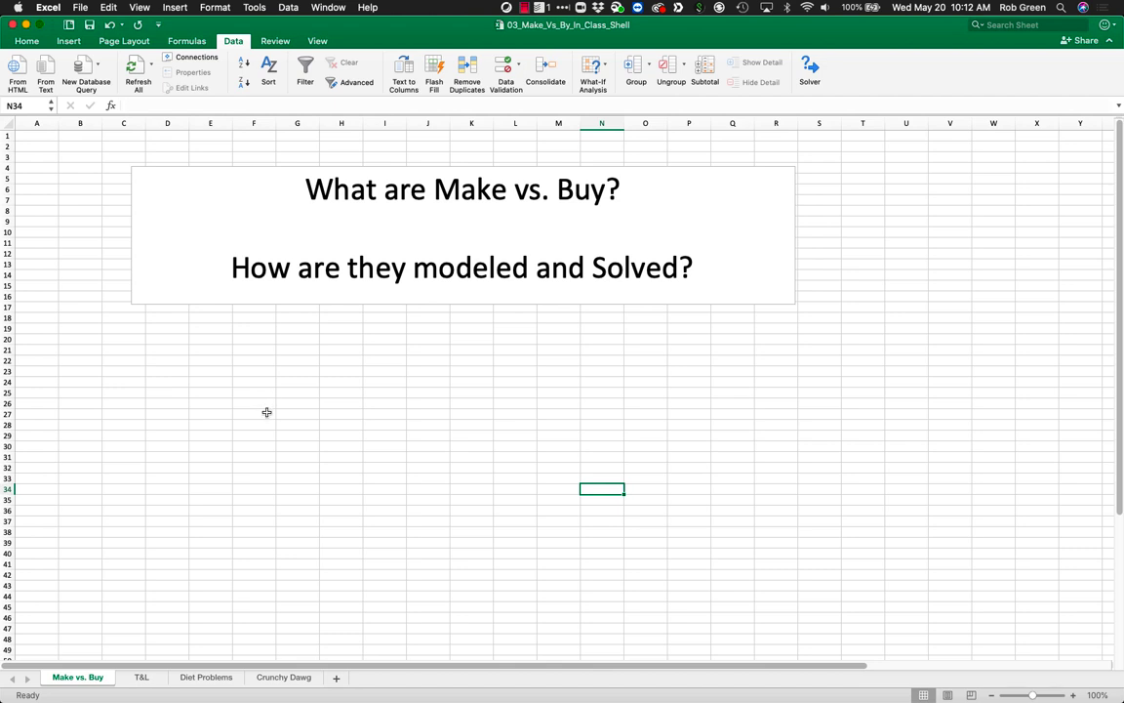
In the T&L sheet's problem text, bold the first mention of products X, Y, and Z and the step names Plating and Heating.
{"action": "left_click", "coordinate": [142, 676]}
{"action": "left_click", "coordinate": [586, 348]}
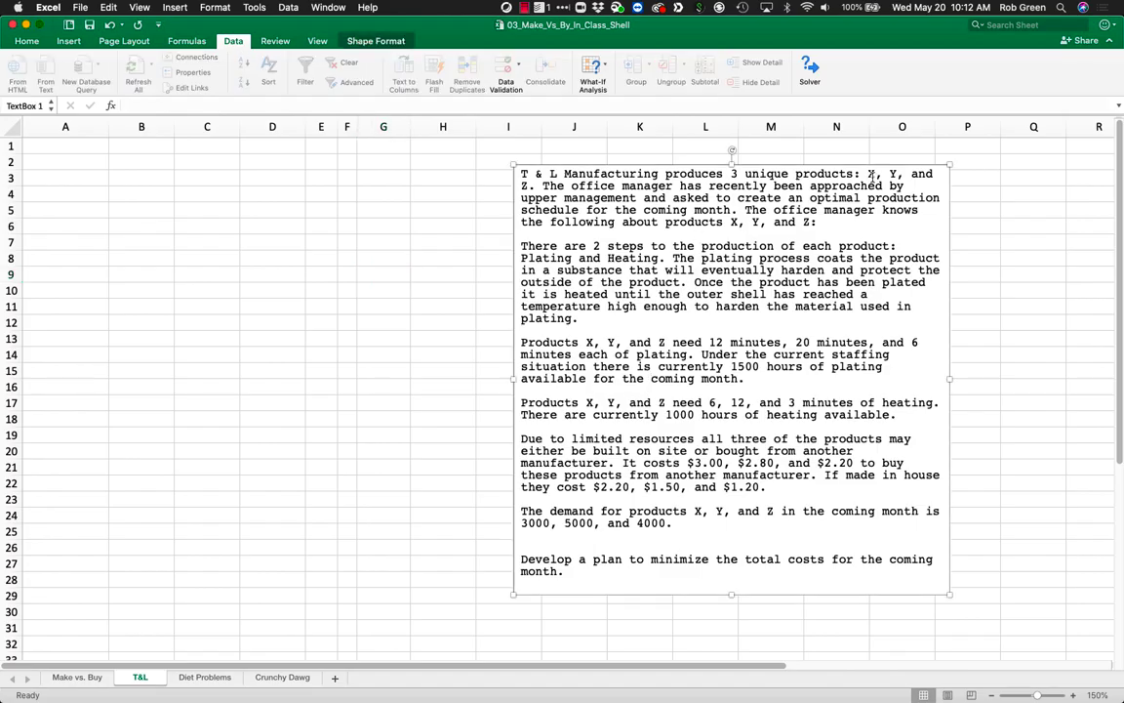
{"action": "left_click_drag", "start_coordinate": [869, 176], "coordinate": [544, 187]}
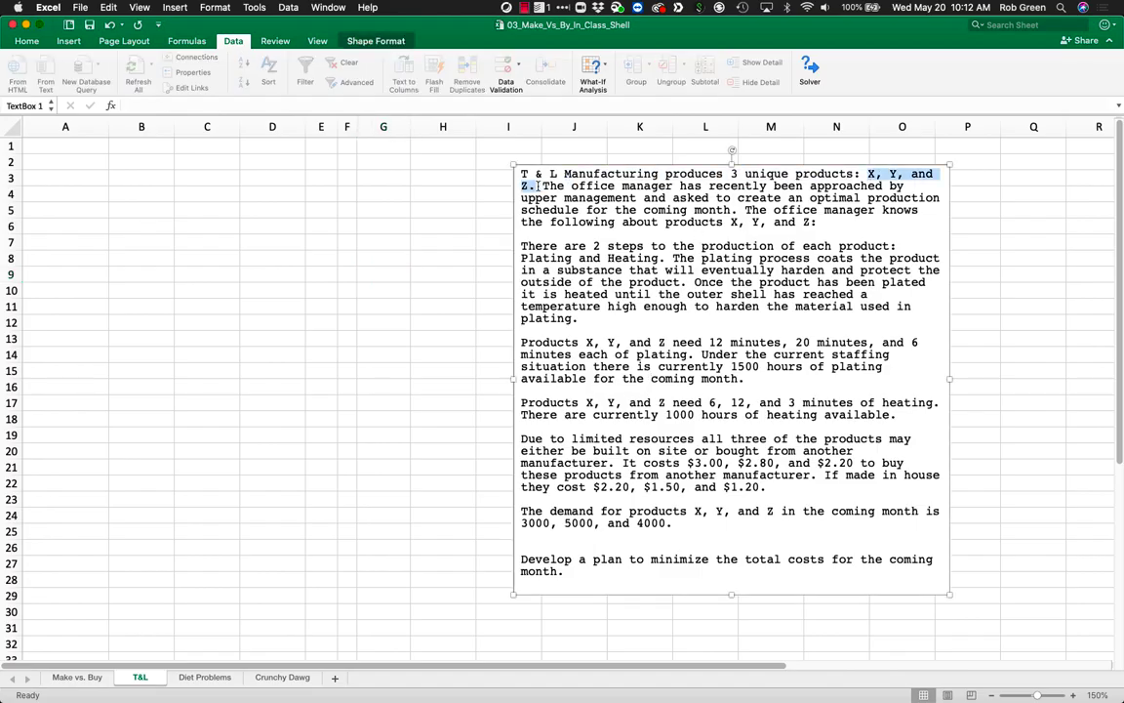
{"action": "key", "text": "super+b"}
{"action": "double_click", "coordinate": [546, 258]}
{"action": "key", "text": "super+b"}
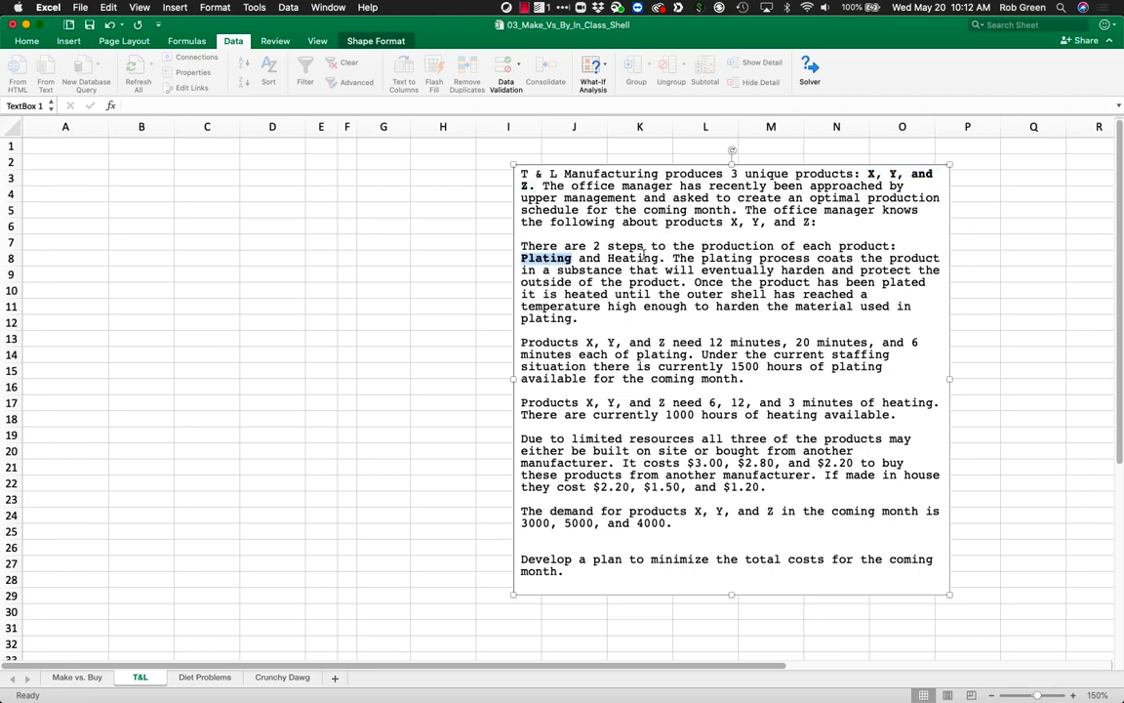
{"action": "double_click", "coordinate": [632, 258]}
{"action": "key", "text": "super+b"}
Bold the per-product plating and heating minutes and the available 1500 plating and 1000 heating hours in the problem text.
{"action": "left_click_drag", "start_coordinate": [672, 258], "coordinate": [710, 310]}
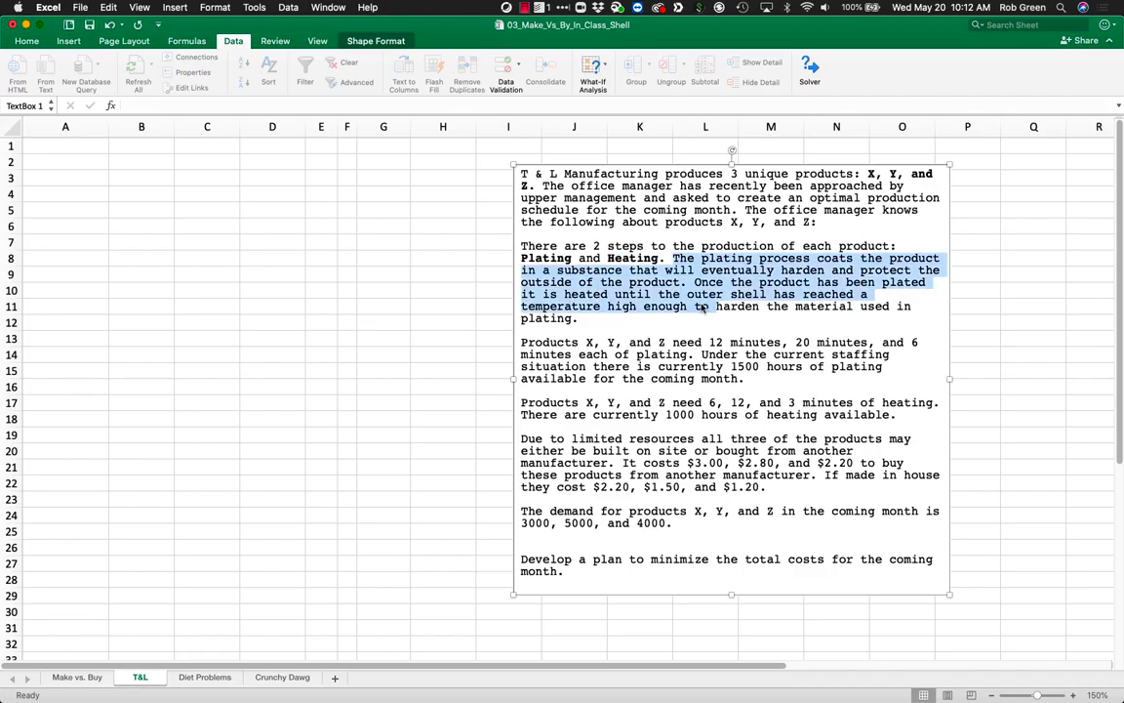
{"action": "left_click", "coordinate": [594, 336]}
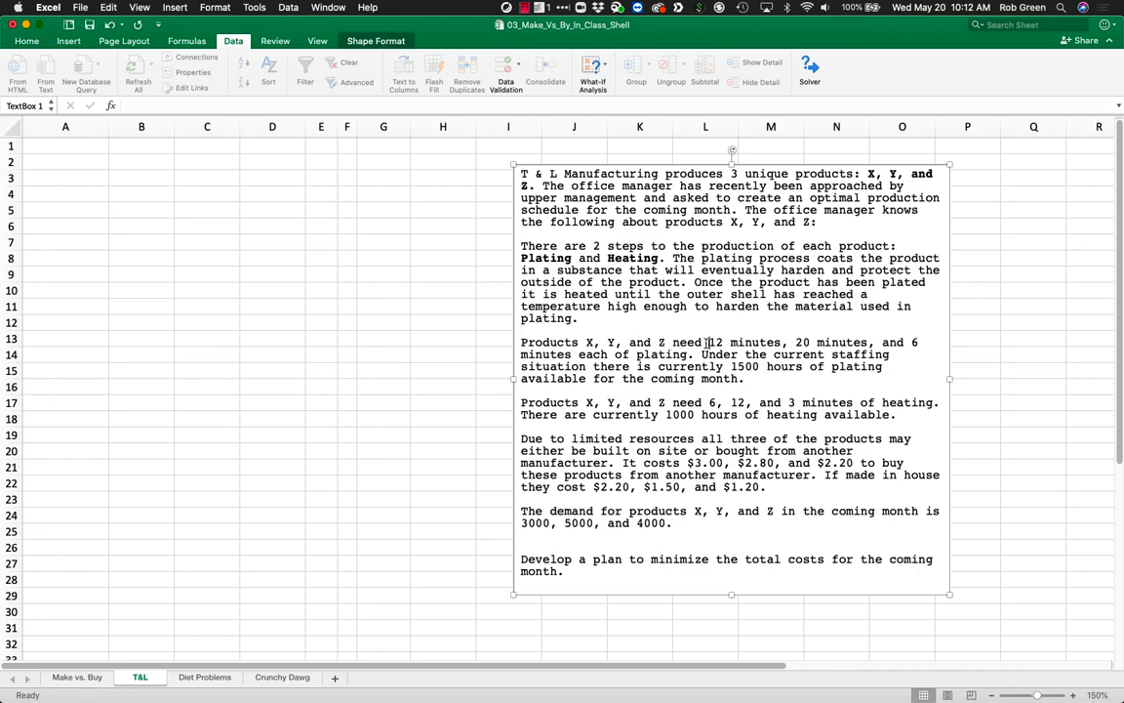
{"action": "left_click_drag", "start_coordinate": [709, 342], "coordinate": [586, 383]}
{"action": "key", "text": "super+b"}
{"action": "key", "text": "super+b"}
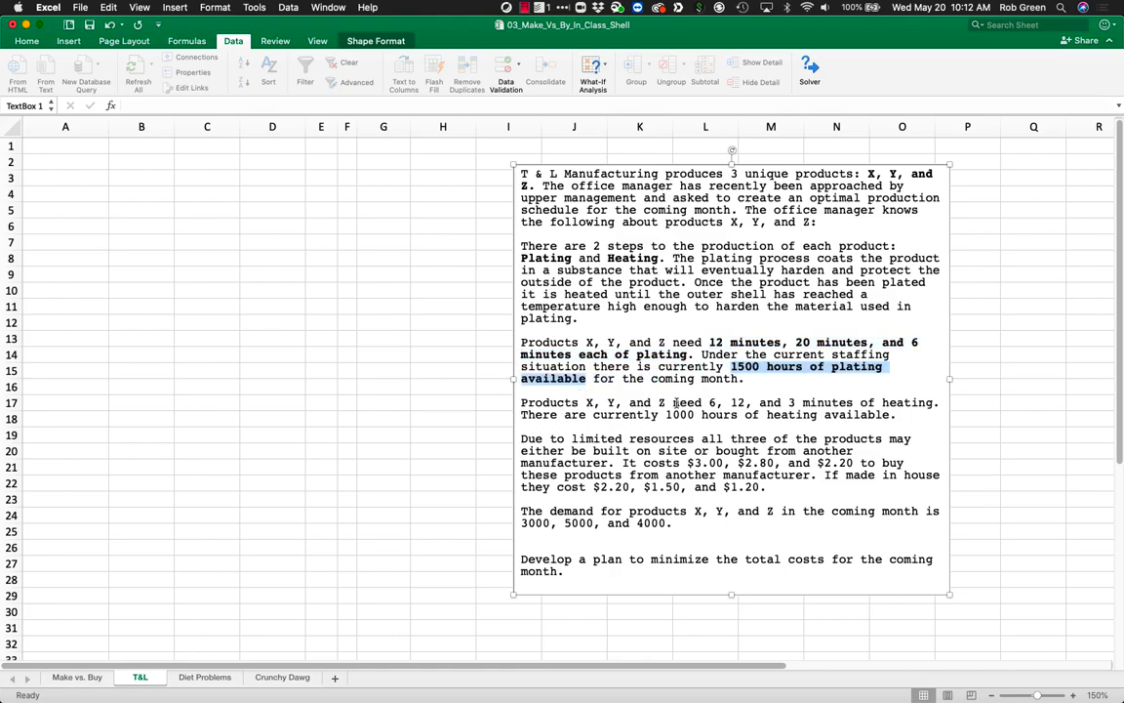
{"action": "left_click_drag", "start_coordinate": [710, 402], "coordinate": [901, 402]}
{"action": "key", "text": "super+b"}
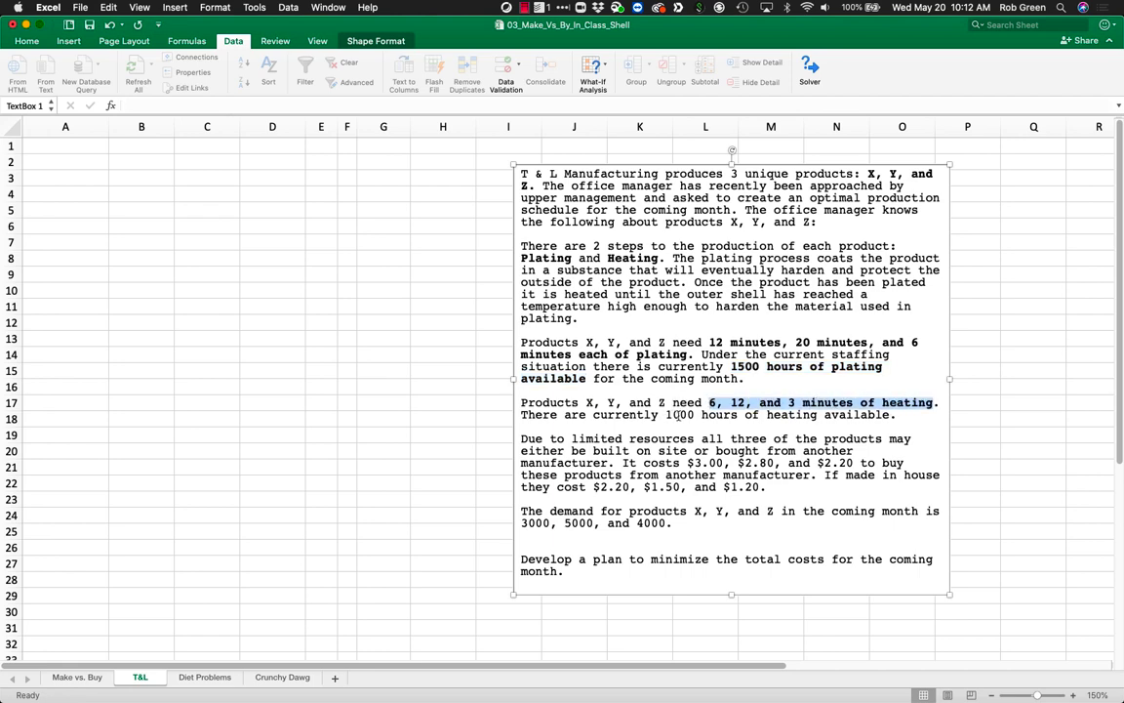
{"action": "left_click_drag", "start_coordinate": [666, 413], "coordinate": [889, 416]}
{"action": "key", "text": "super+b"}
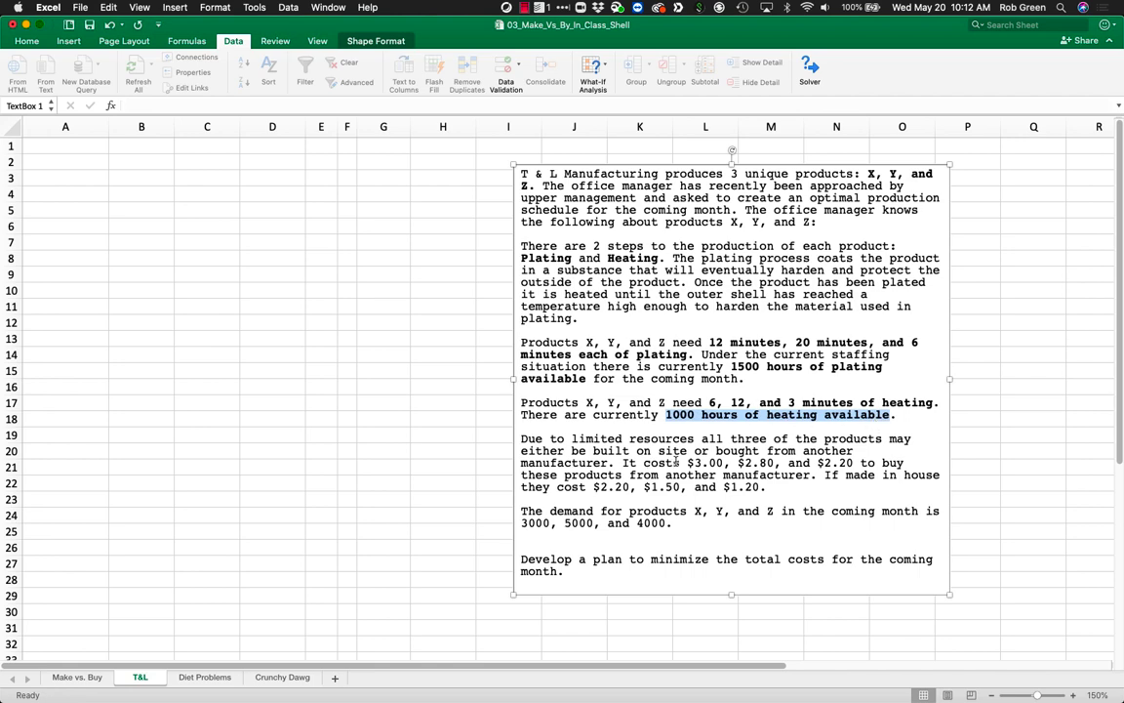
Bold the buying costs "$3.00, $2.80, and $2.20 to buy" and the in-house costs "$2.20, $1.50, and $1.20".
{"action": "mouse_move", "coordinate": [687, 462]}
{"action": "left_mouse_down"}
{"action": "mouse_move", "coordinate": [906, 465]}
{"action": "mouse_move", "coordinate": [671, 452]}
{"action": "mouse_move", "coordinate": [690, 462]}
{"action": "left_mouse_up"}
{"action": "left_click", "coordinate": [900, 465]}
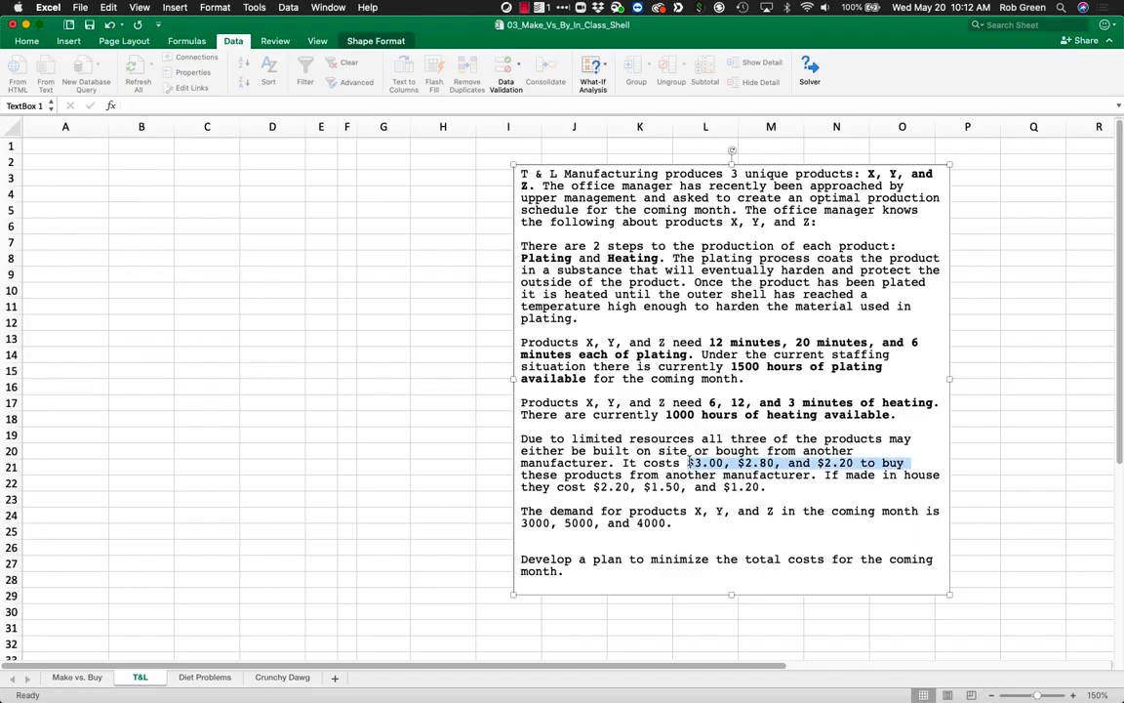
{"action": "key", "text": "super+b"}
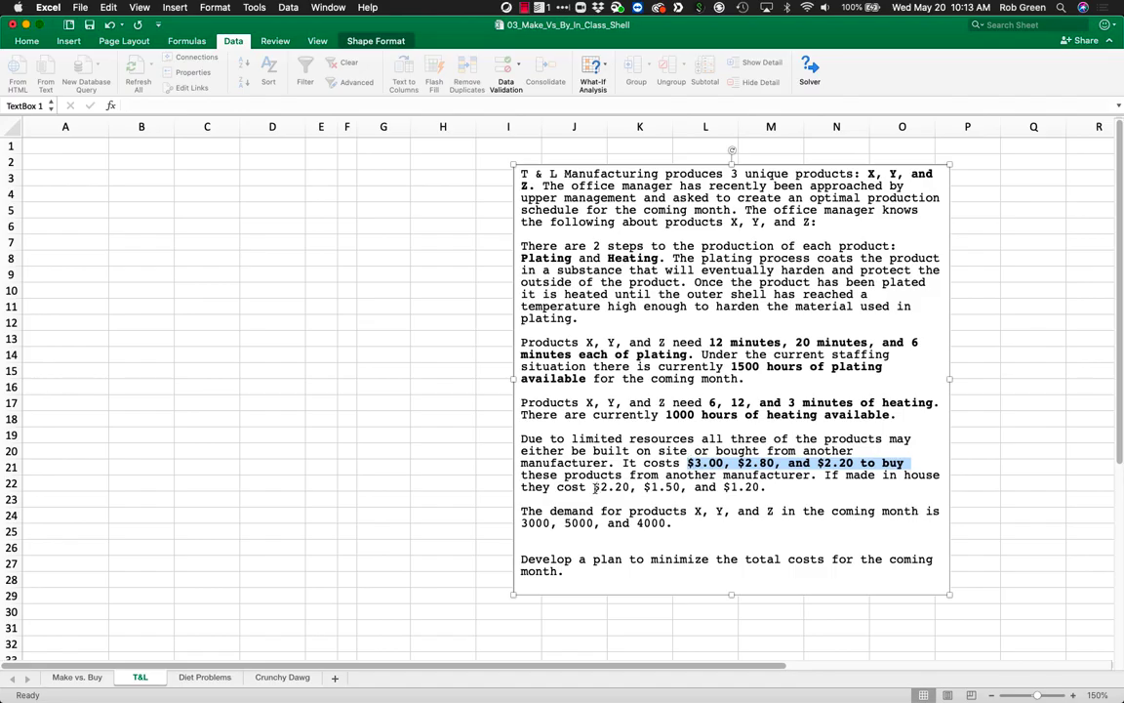
{"action": "left_click_drag", "start_coordinate": [594, 488], "coordinate": [753, 487]}
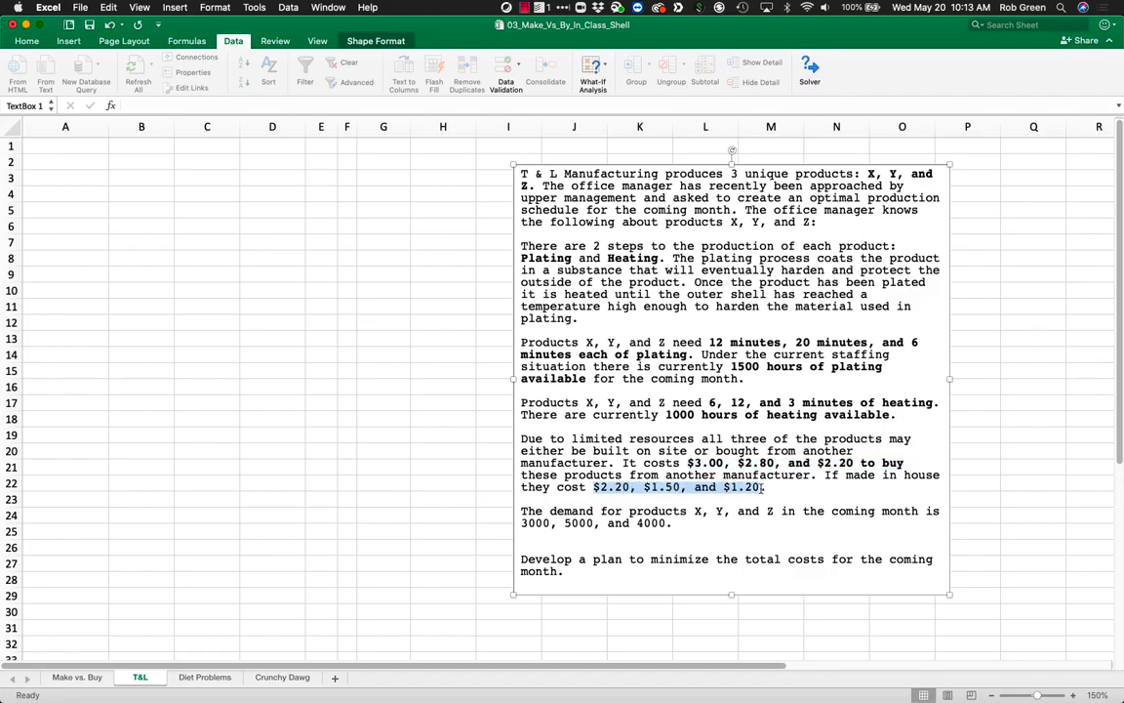
{"action": "key", "text": "super+b"}
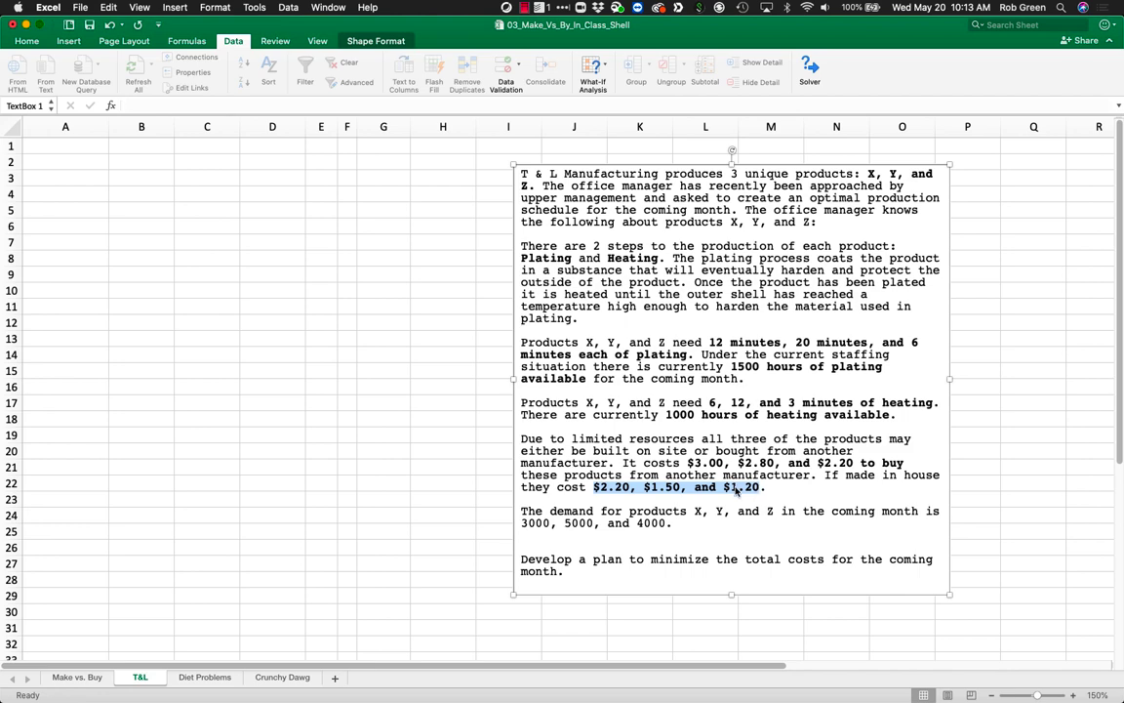
Bold the demand figures "3000, 5000, and 4000." and the objective "minimize the total costs" in the problem text.
{"action": "left_click_drag", "start_coordinate": [681, 524], "coordinate": [524, 525]}
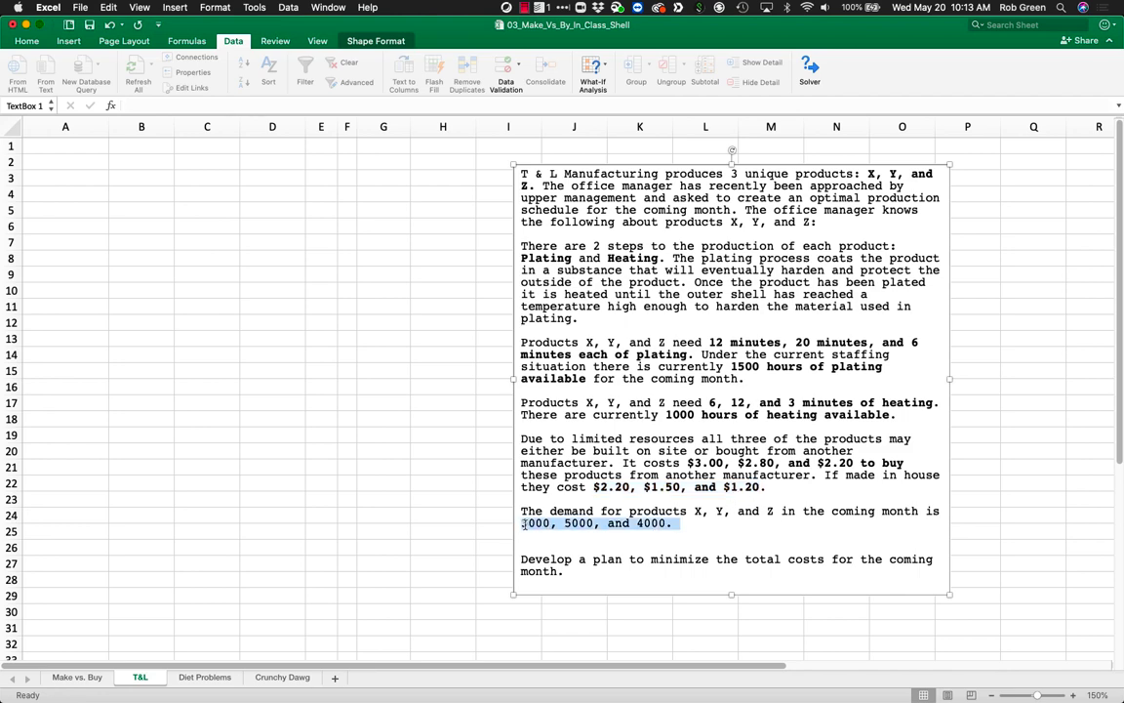
{"action": "key", "text": "super+b"}
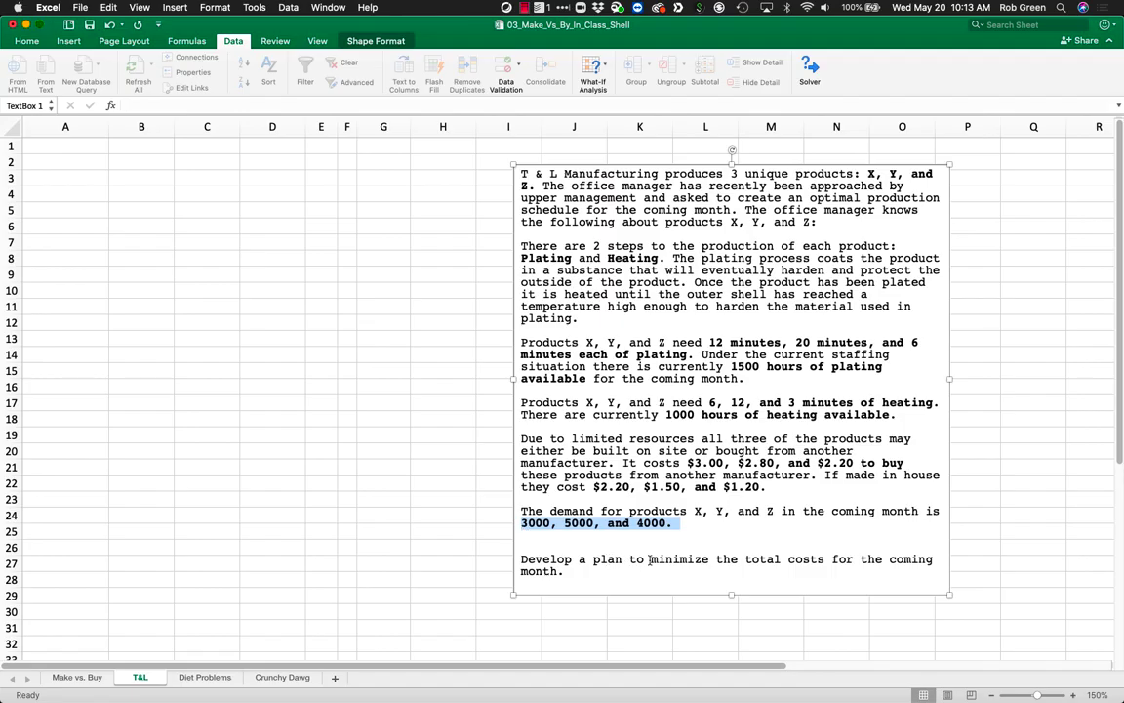
{"action": "left_click_drag", "start_coordinate": [651, 560], "coordinate": [821, 563]}
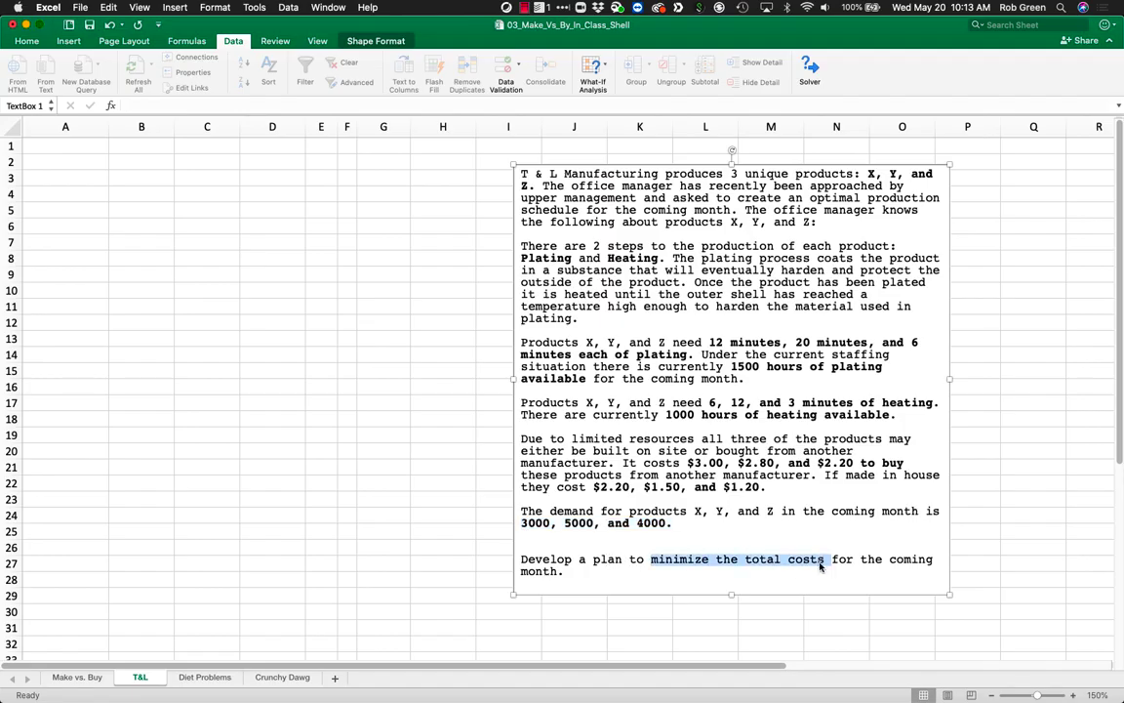
{"action": "key", "text": "super+b"}
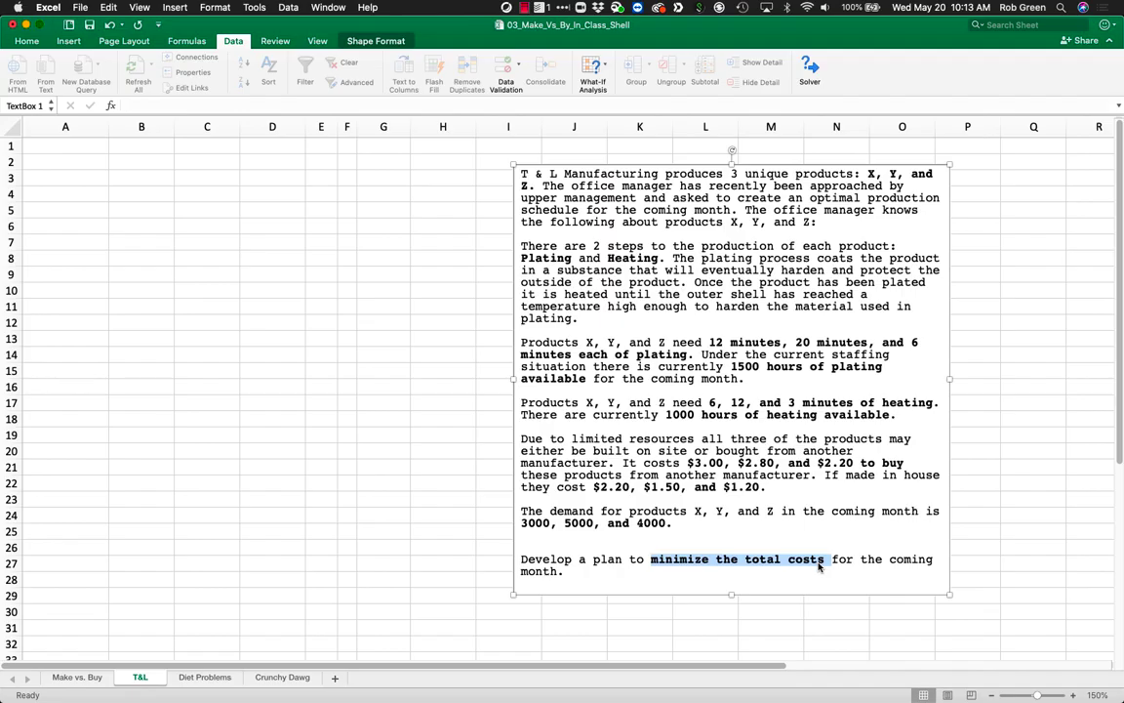
{"action": "left_click", "coordinate": [670, 522]}
{"action": "type", "text": "."}
Enter a Demand row in A10:D10 with the values 3000, 5000 and 4000.
{"action": "left_click_drag", "start_coordinate": [695, 523], "coordinate": [528, 512]}
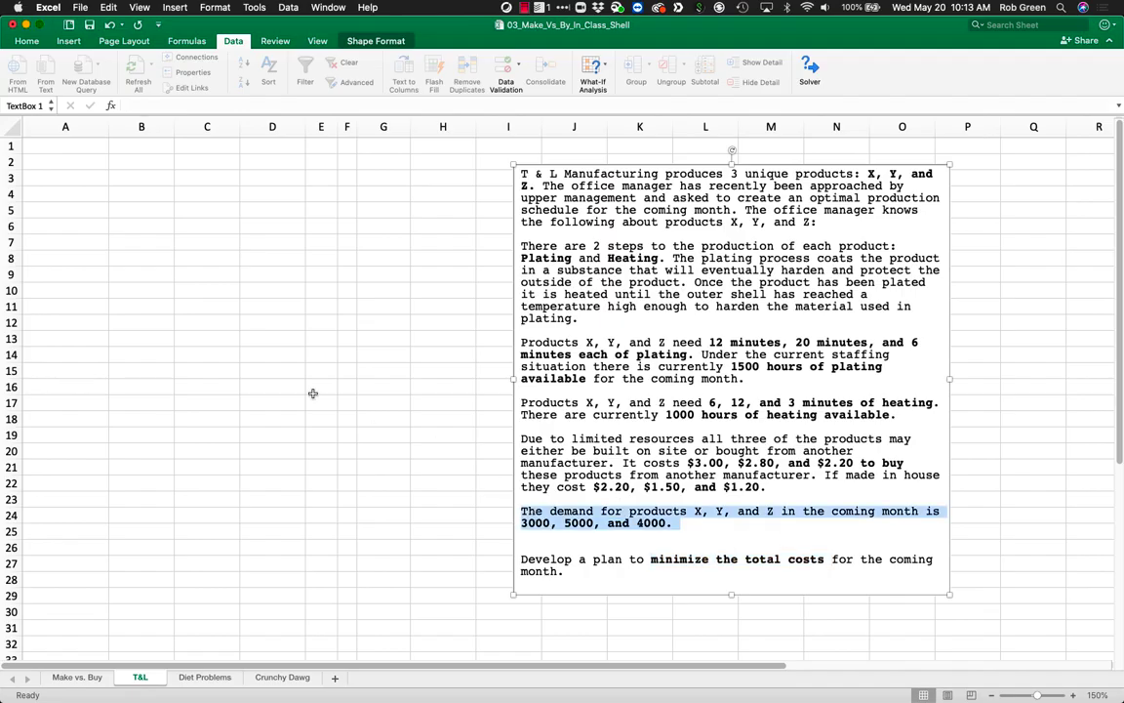
{"action": "left_click", "coordinate": [115, 288]}
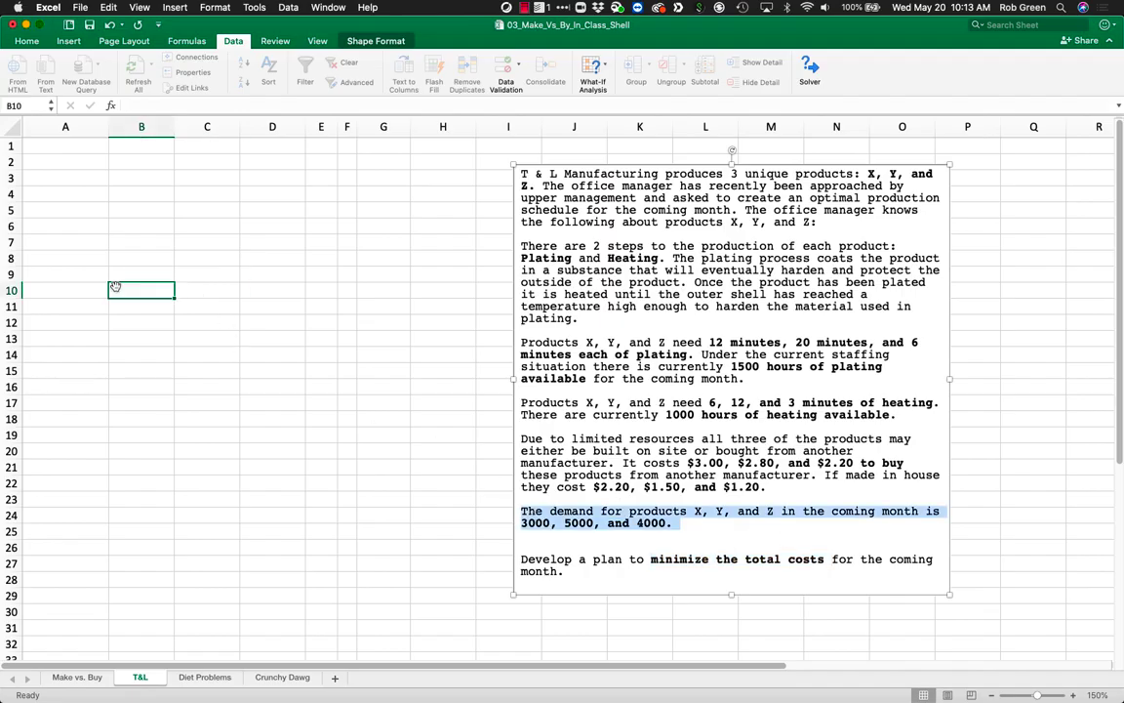
{"action": "left_click", "coordinate": [53, 288]}
{"action": "type", "text": "Demand"}
{"action": "key", "text": "Tab"}
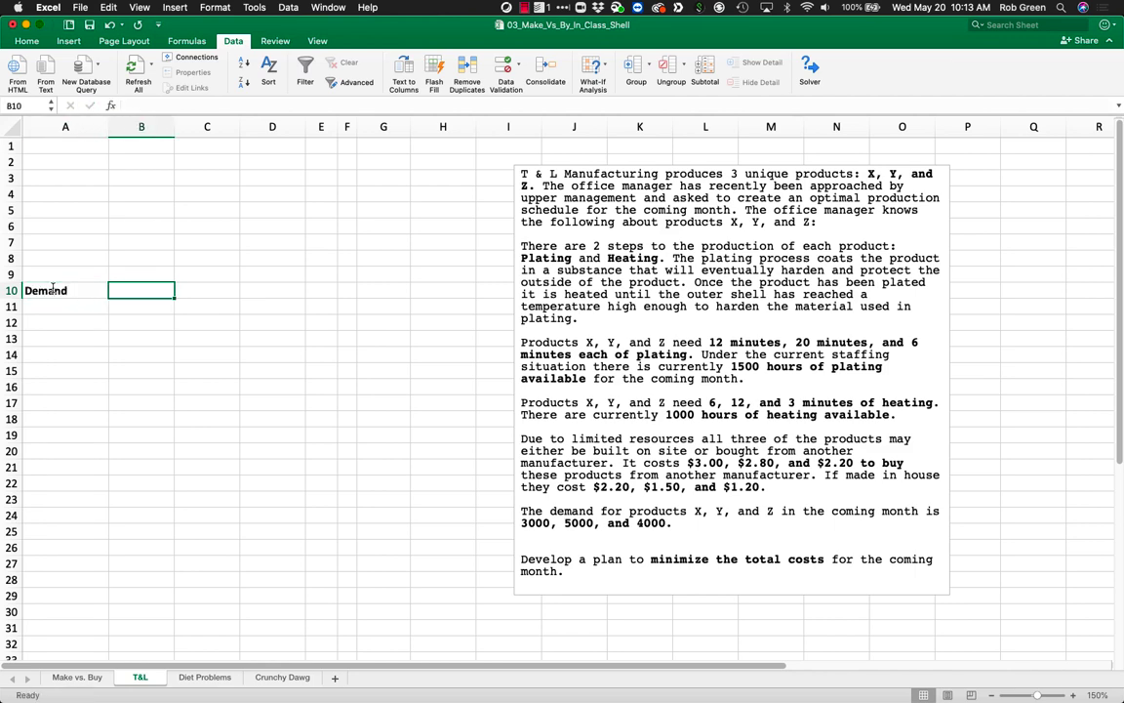
{"action": "type", "text": "3000"}
{"action": "key", "text": "Tab"}
{"action": "type", "text": "5000"}
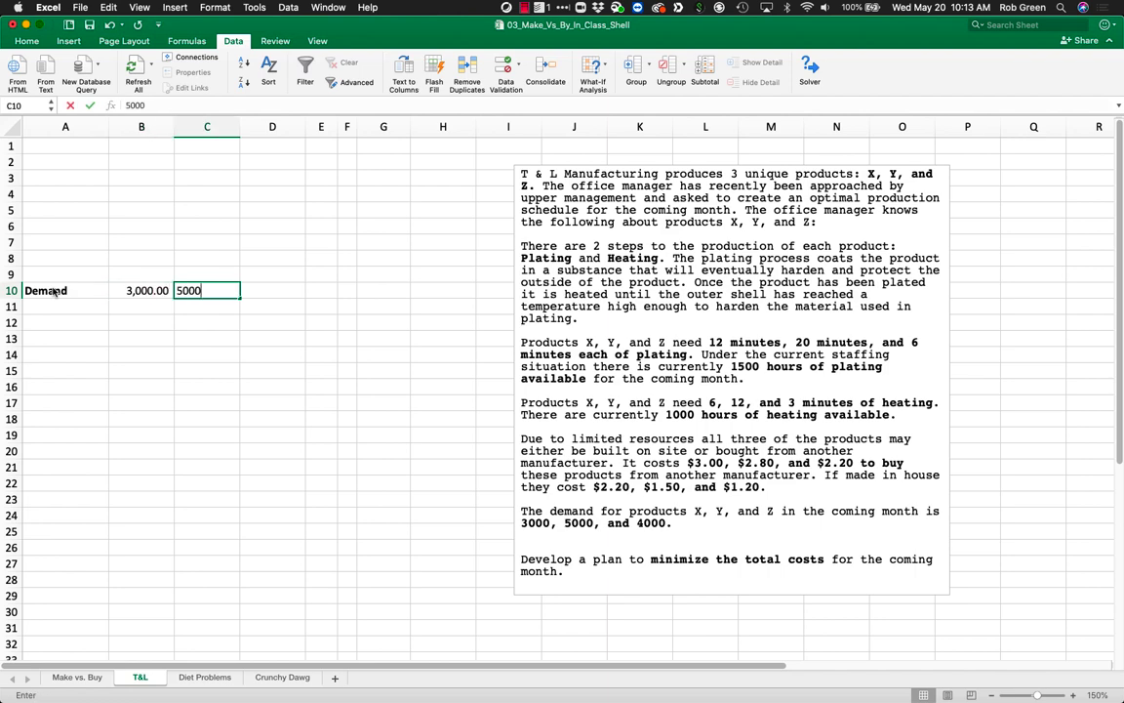
{"action": "key", "text": "Tab"}
{"action": "type", "text": "4000"}
{"action": "key", "text": "Tab"}
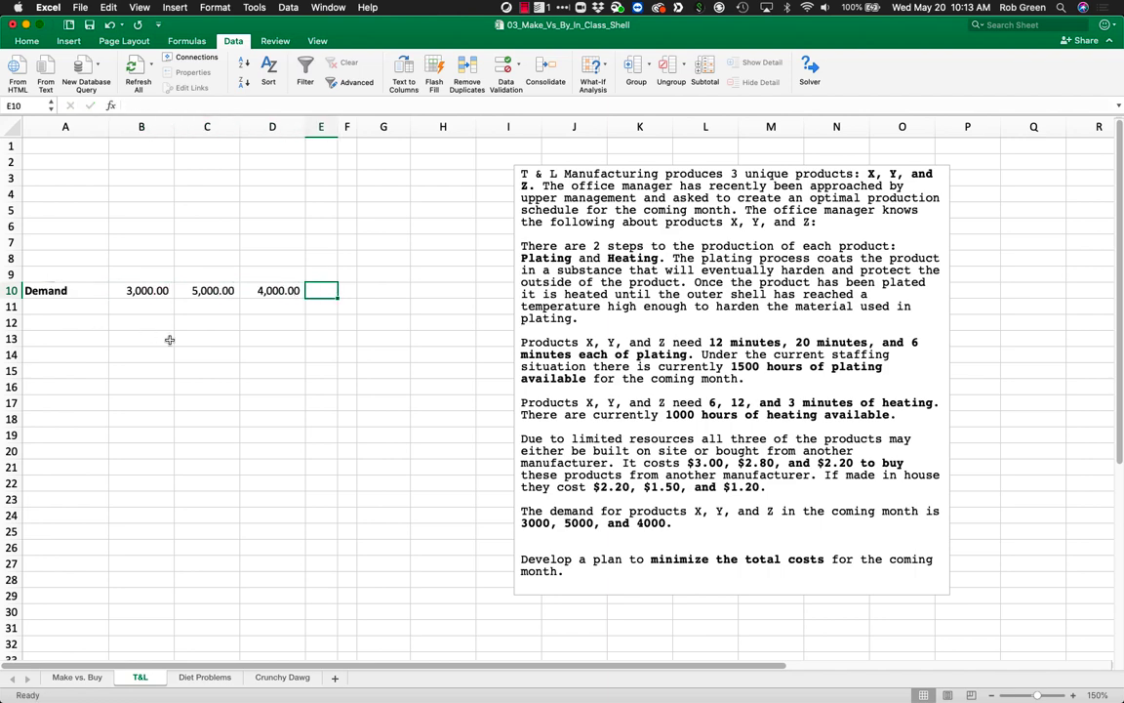
Format the demand values in B10:D10 as numbers with thousands separators and no decimals.
{"action": "left_click", "coordinate": [200, 355]}
{"action": "left_click_drag", "start_coordinate": [255, 296], "coordinate": [136, 290]}
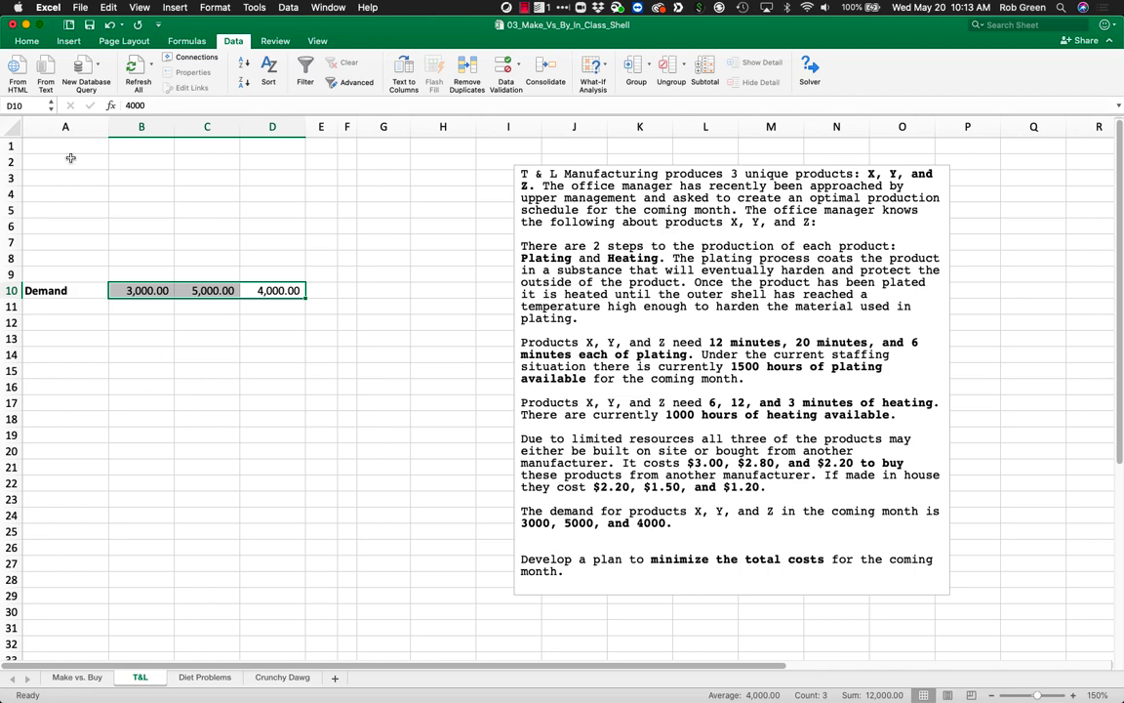
{"action": "left_click", "coordinate": [27, 43]}
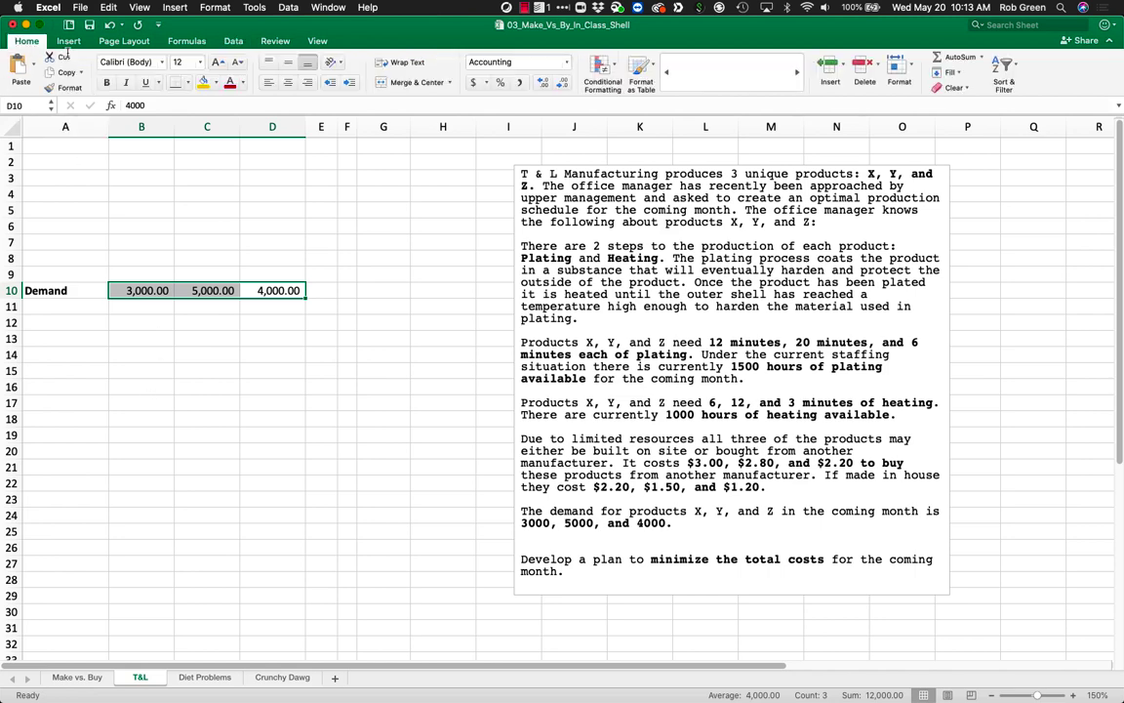
{"action": "left_click", "coordinate": [474, 83]}
{"action": "left_click", "coordinate": [500, 83]}
{"action": "left_click", "coordinate": [487, 83]}
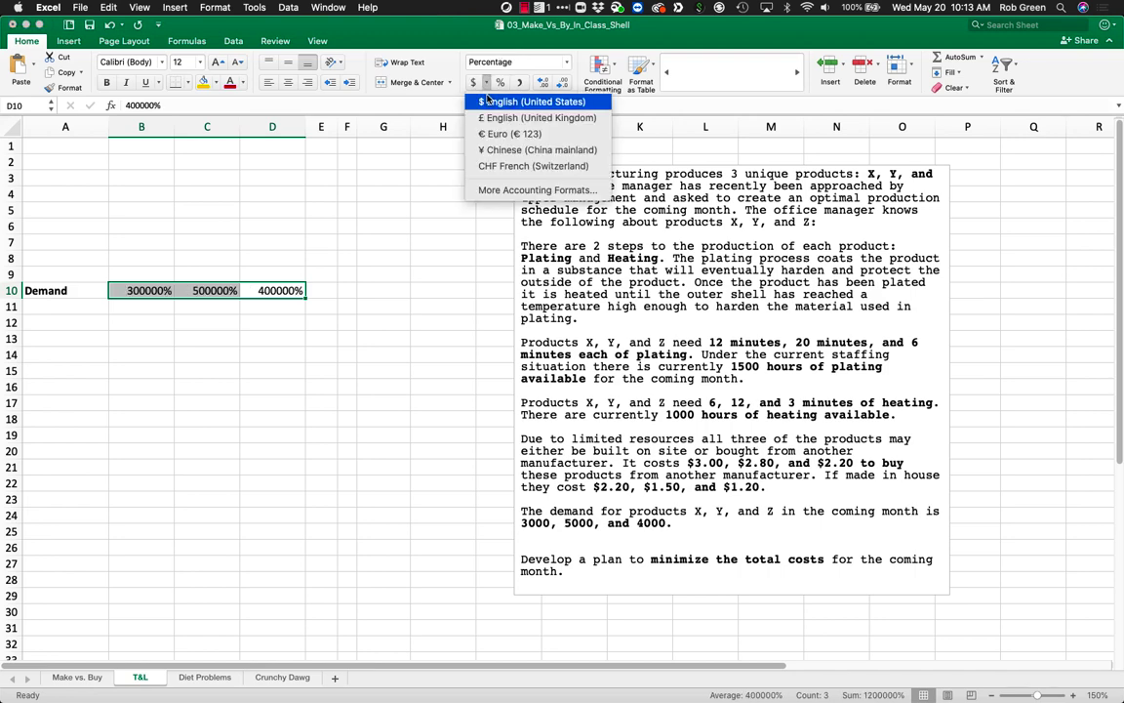
{"action": "left_click", "coordinate": [425, 175]}
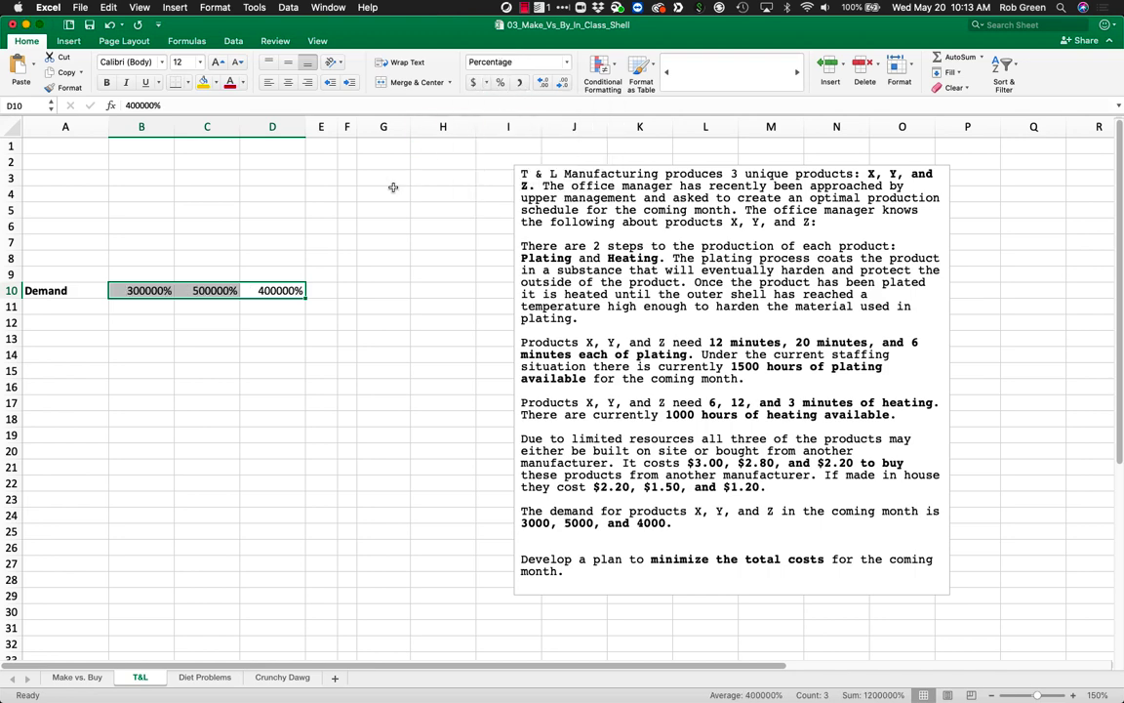
{"action": "left_click", "coordinate": [521, 83]}
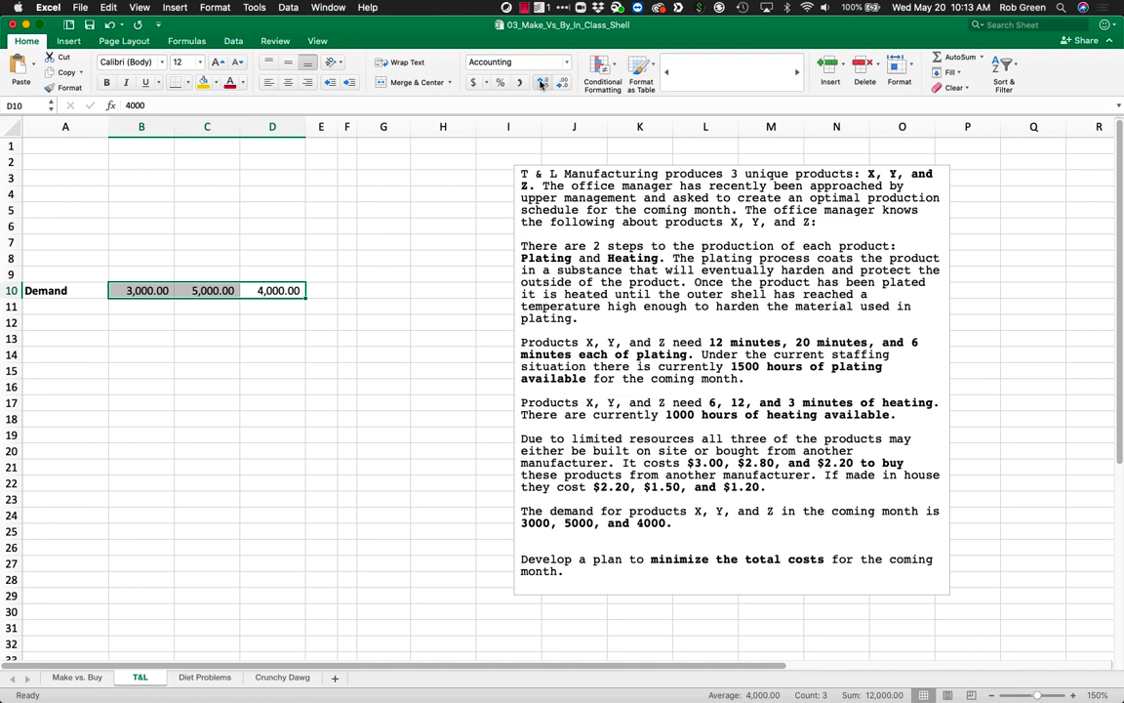
{"action": "left_click", "coordinate": [563, 84]}
{"action": "left_click", "coordinate": [563, 84]}
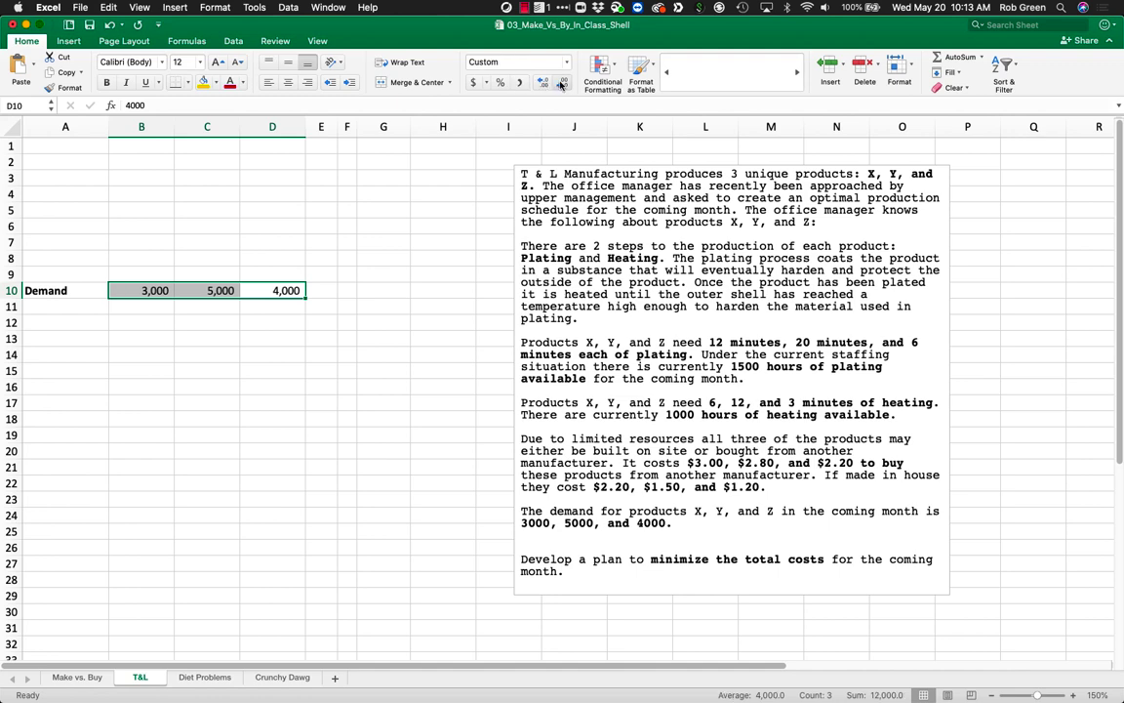
Narrow columns B through D to one equal width that closely fits the demand values.
{"action": "left_click_drag", "start_coordinate": [278, 124], "coordinate": [184, 124]}
{"action": "left_click", "coordinate": [285, 121]}
{"action": "left_click_drag", "start_coordinate": [288, 121], "coordinate": [142, 125]}
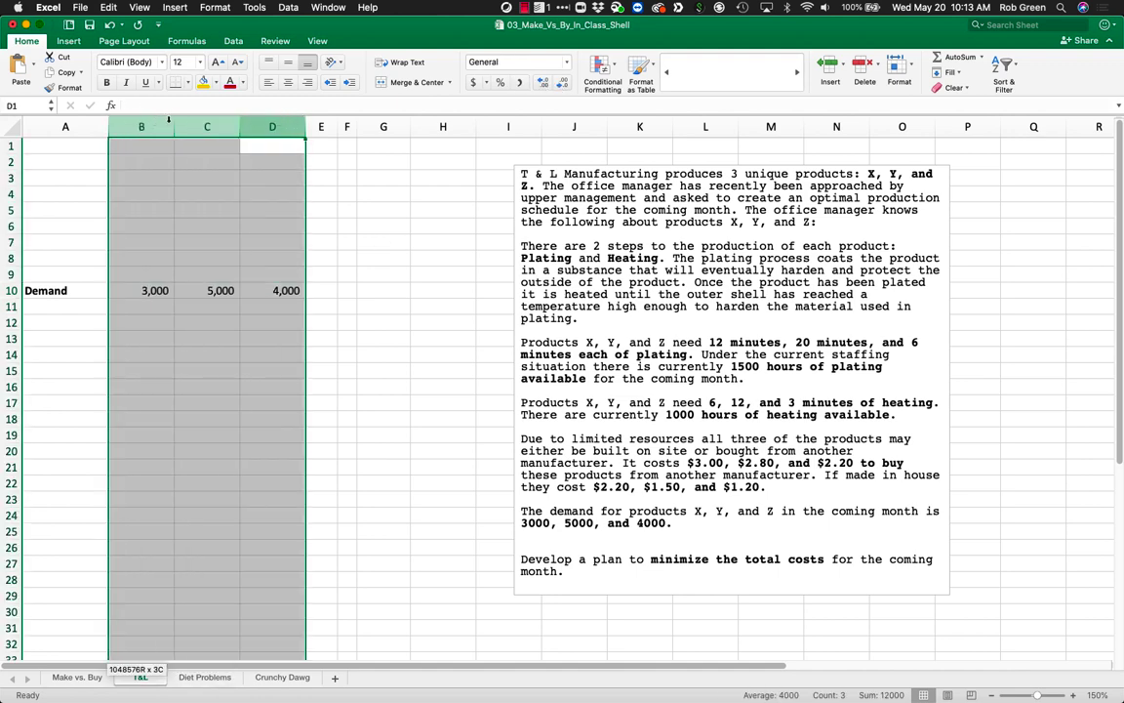
{"action": "left_click_drag", "start_coordinate": [305, 127], "coordinate": [282, 128]}
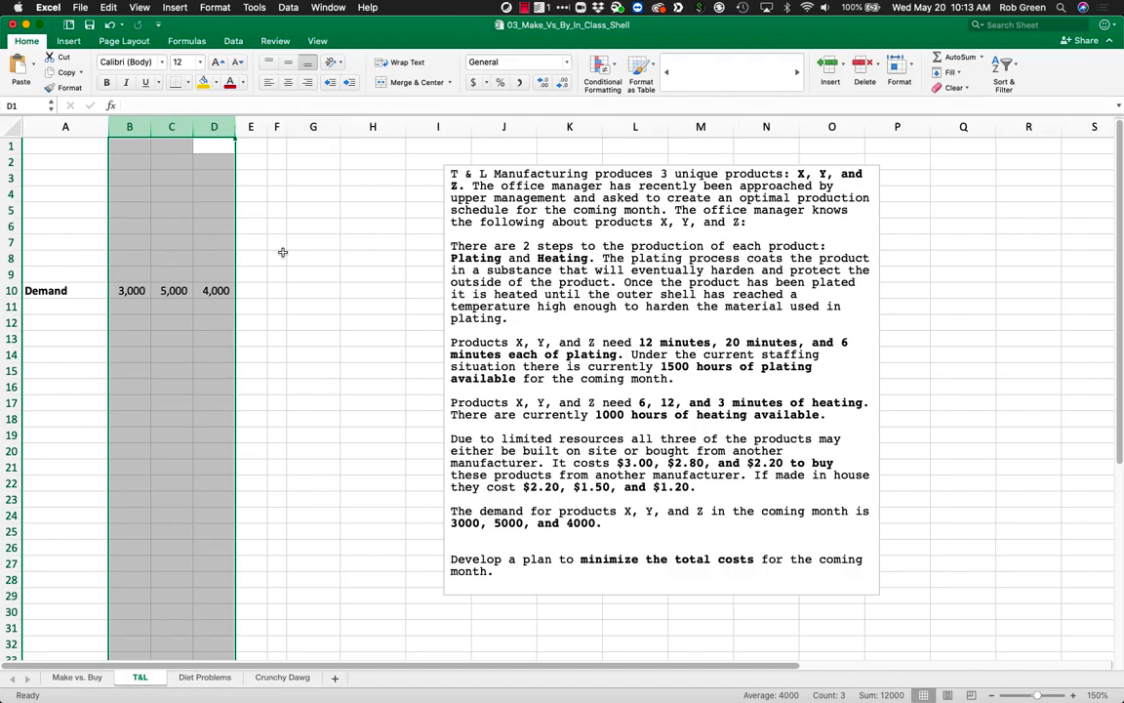
Enter a bold Plating label in A11 with the minutes 12, 20 and 6 in B11:D11.
{"action": "left_click", "coordinate": [587, 511]}
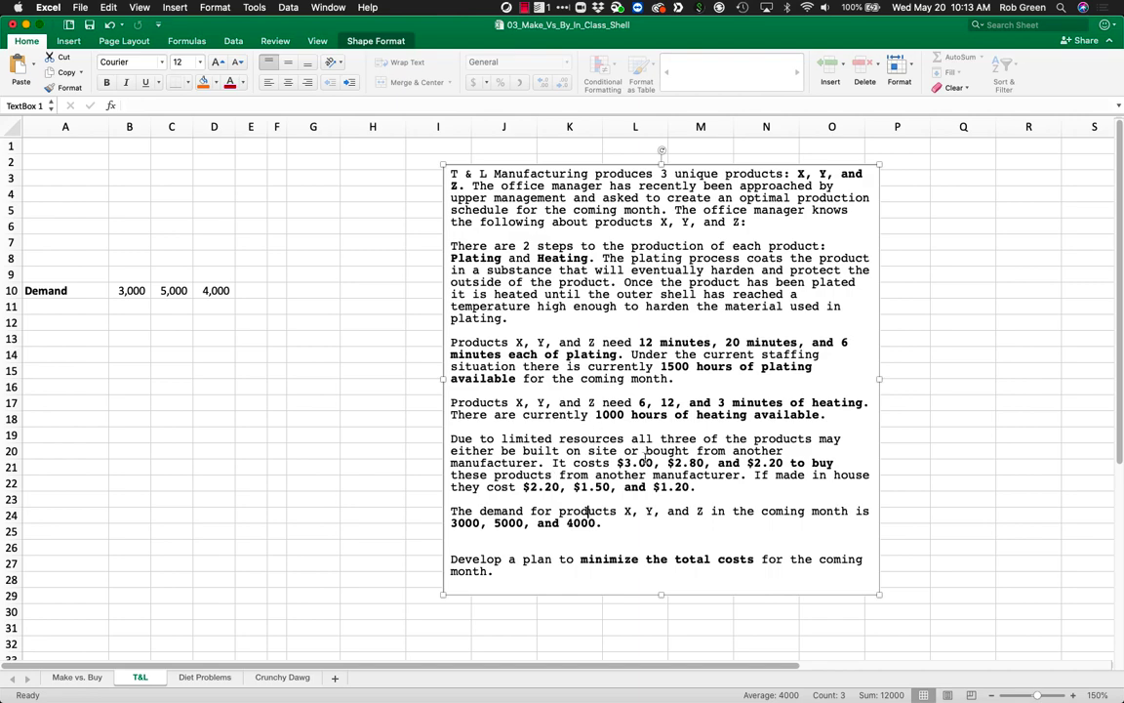
{"action": "left_click_drag", "start_coordinate": [617, 463], "coordinate": [707, 483]}
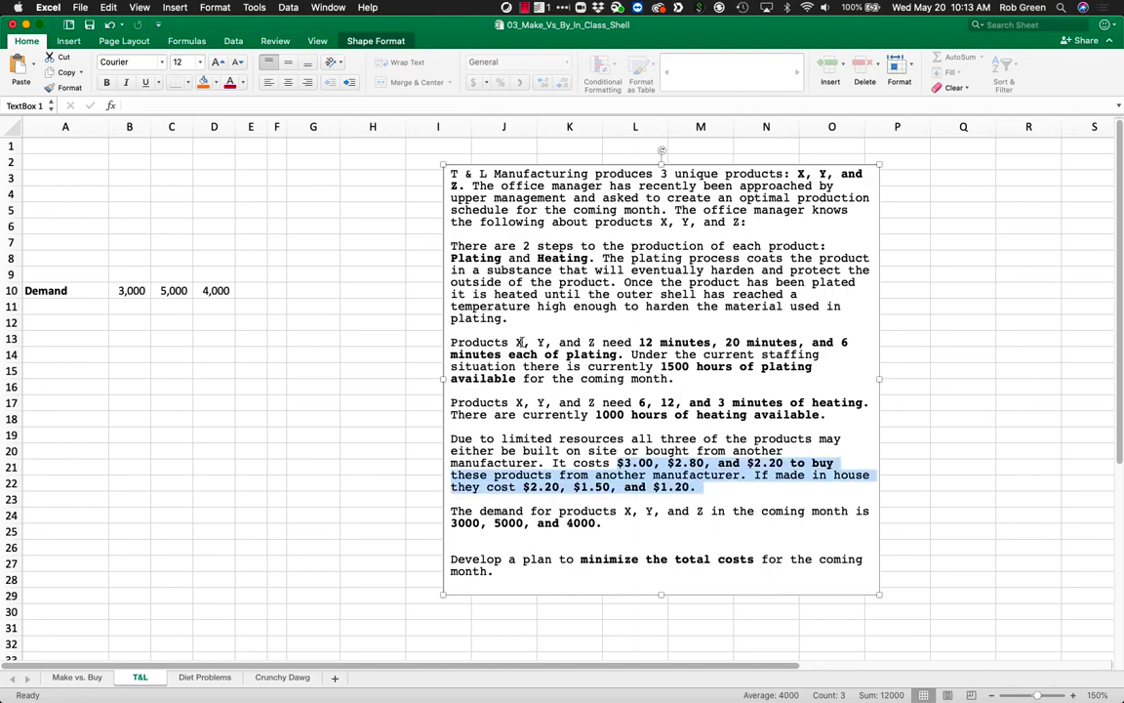
{"action": "left_click", "coordinate": [56, 310]}
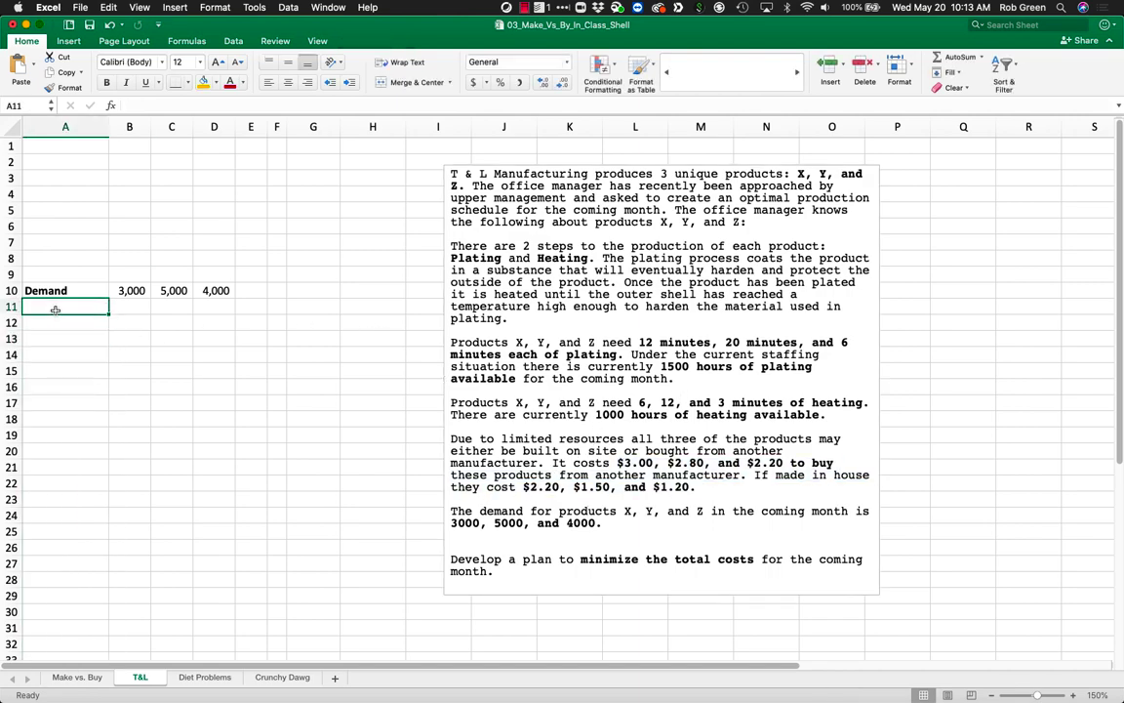
{"action": "key", "text": "ctrl+b"}
{"action": "type", "text": "Plating"}
{"action": "key", "text": "Tab"}
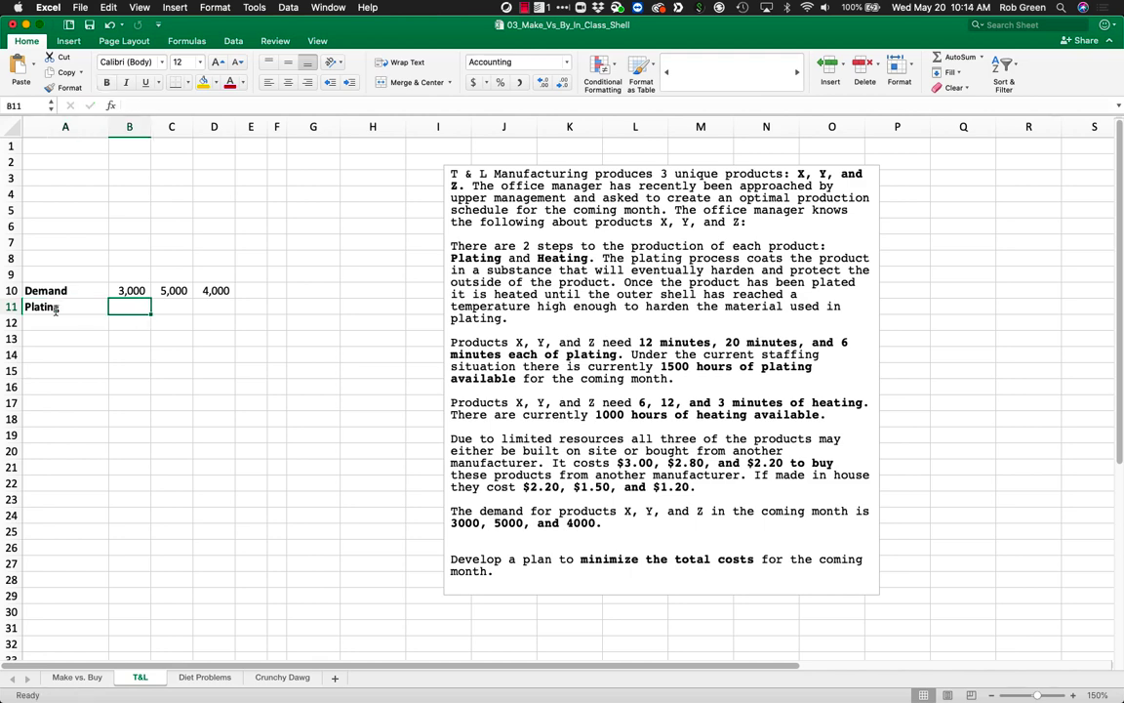
{"action": "type", "text": "12"}
{"action": "key", "text": "Tab"}
{"action": "type", "text": "20"}
{"action": "key", "text": "Tab"}
{"action": "type", "text": "6"}
{"action": "key", "text": "Tab"}
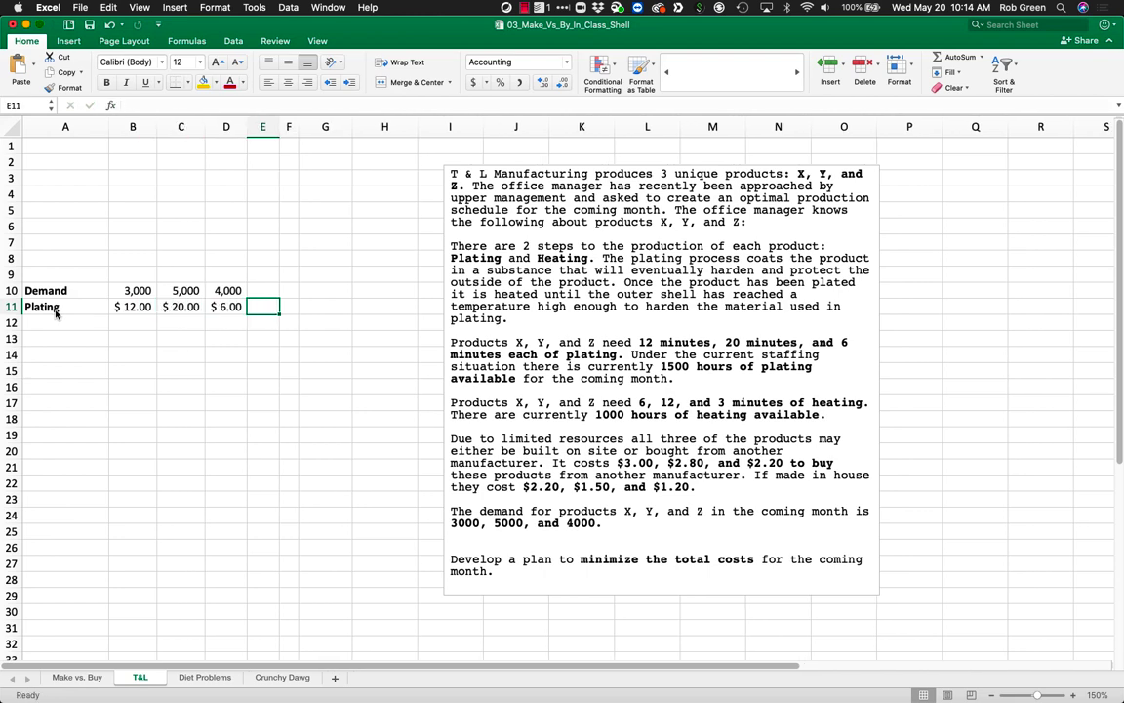
Try to format the plating minutes in B11:D11 as comma-style numbers instead of currency.
{"action": "left_click_drag", "start_coordinate": [117, 307], "coordinate": [224, 307]}
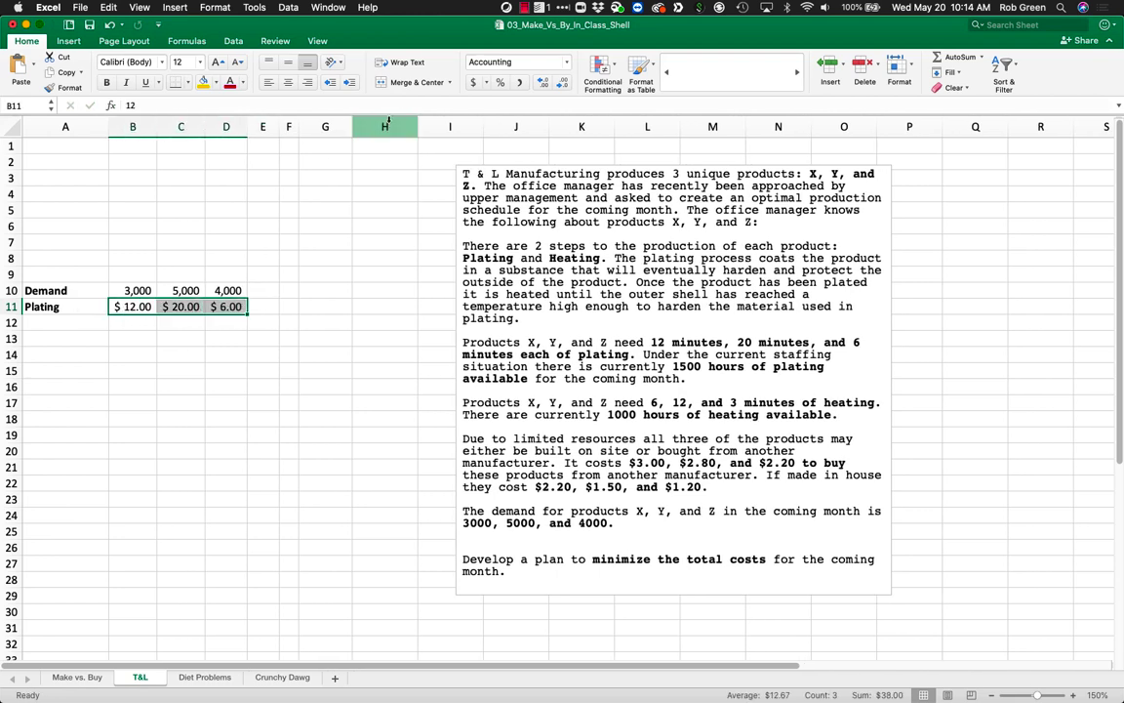
{"action": "left_click", "coordinate": [519, 82]}
{"action": "left_click", "coordinate": [542, 83]}
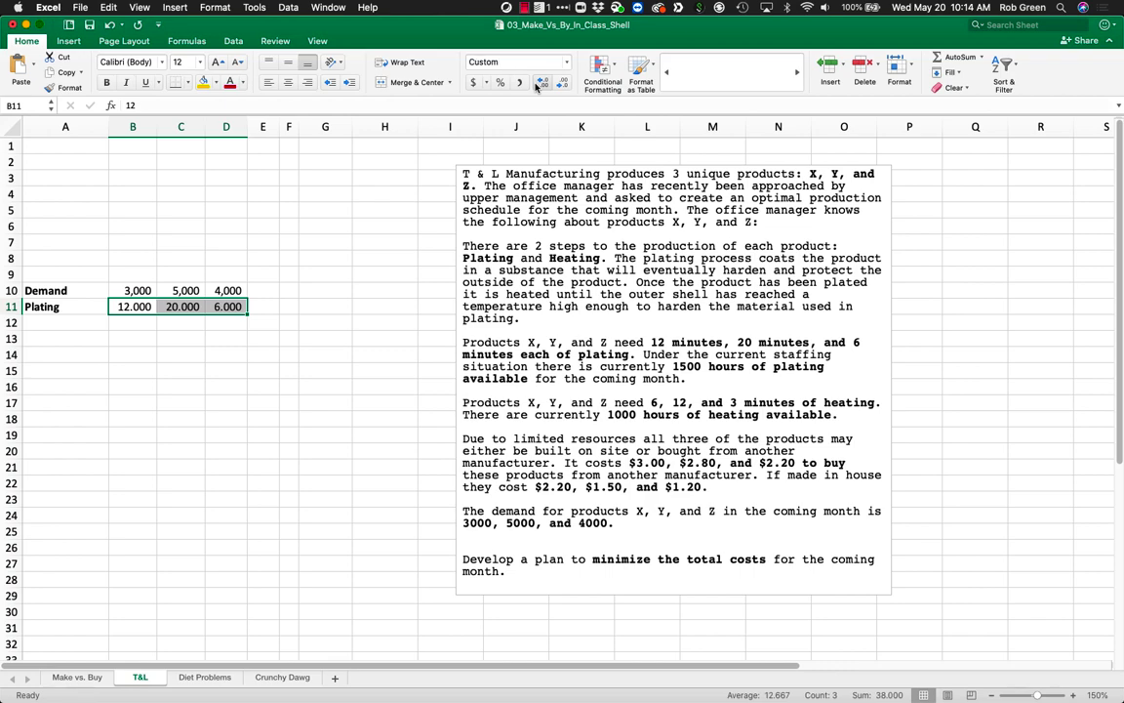
{"action": "left_click", "coordinate": [561, 85]}
{"action": "left_click", "coordinate": [561, 85]}
{"action": "left_click", "coordinate": [561, 85]}
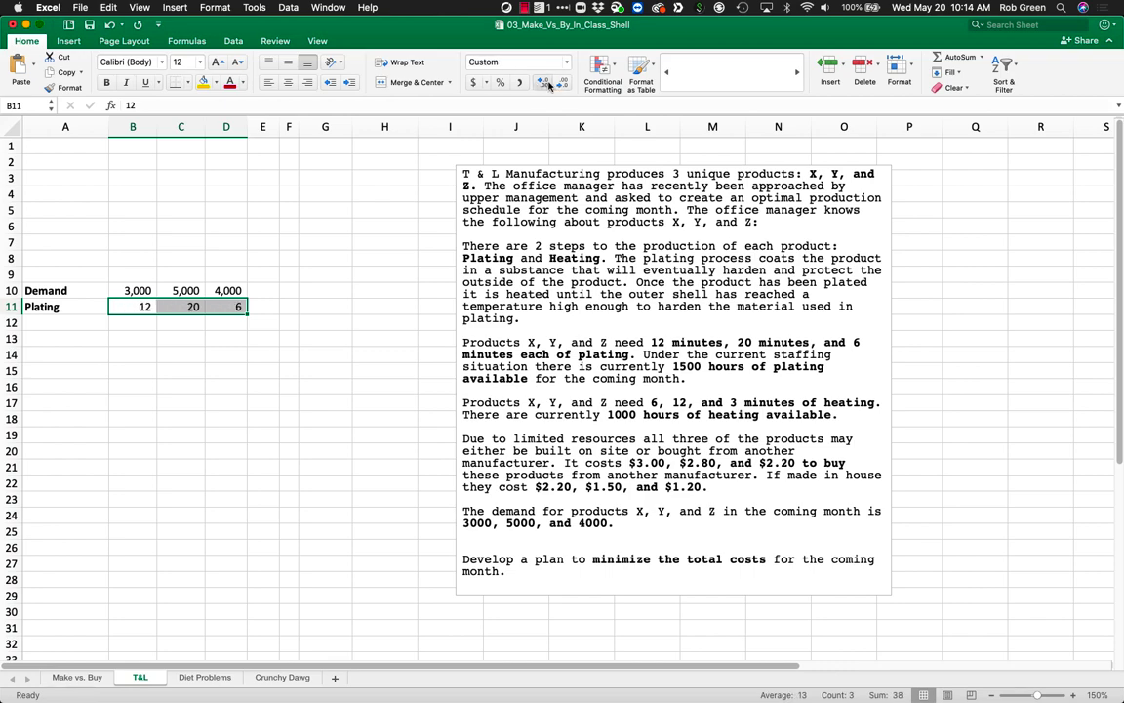
{"action": "left_click", "coordinate": [520, 82]}
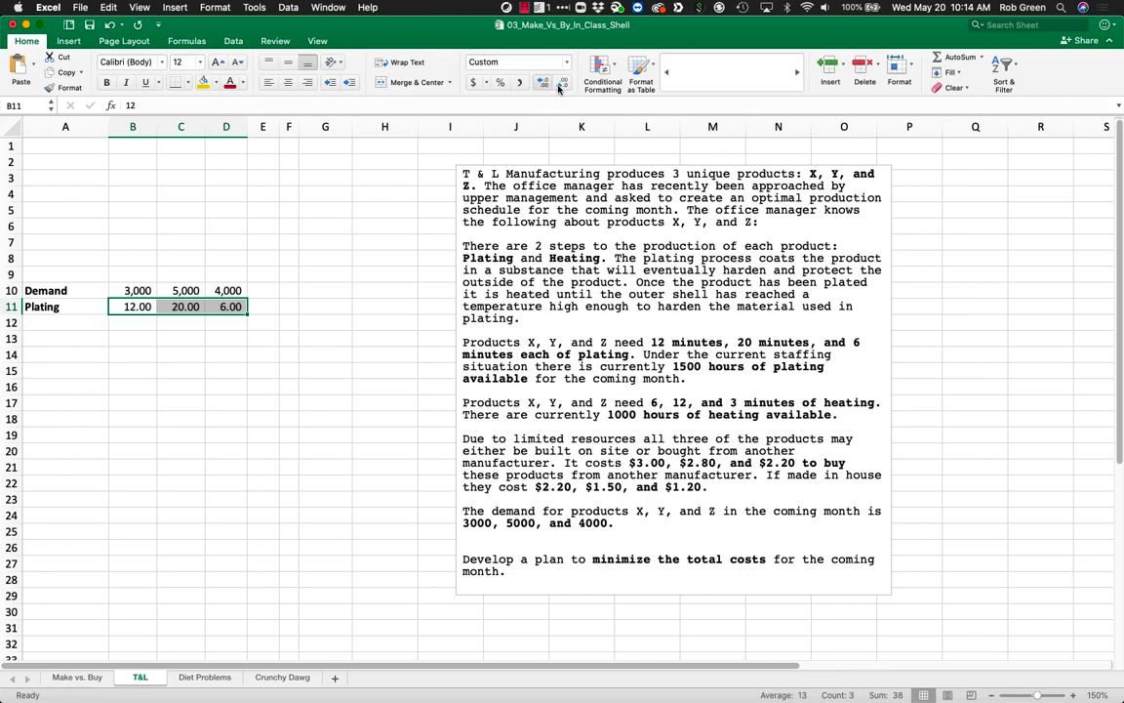
Copy the number format of the demand value in D10 onto the plating minutes in B11:D11.
{"action": "left_click", "coordinate": [255, 324]}
{"action": "left_click", "coordinate": [231, 289]}
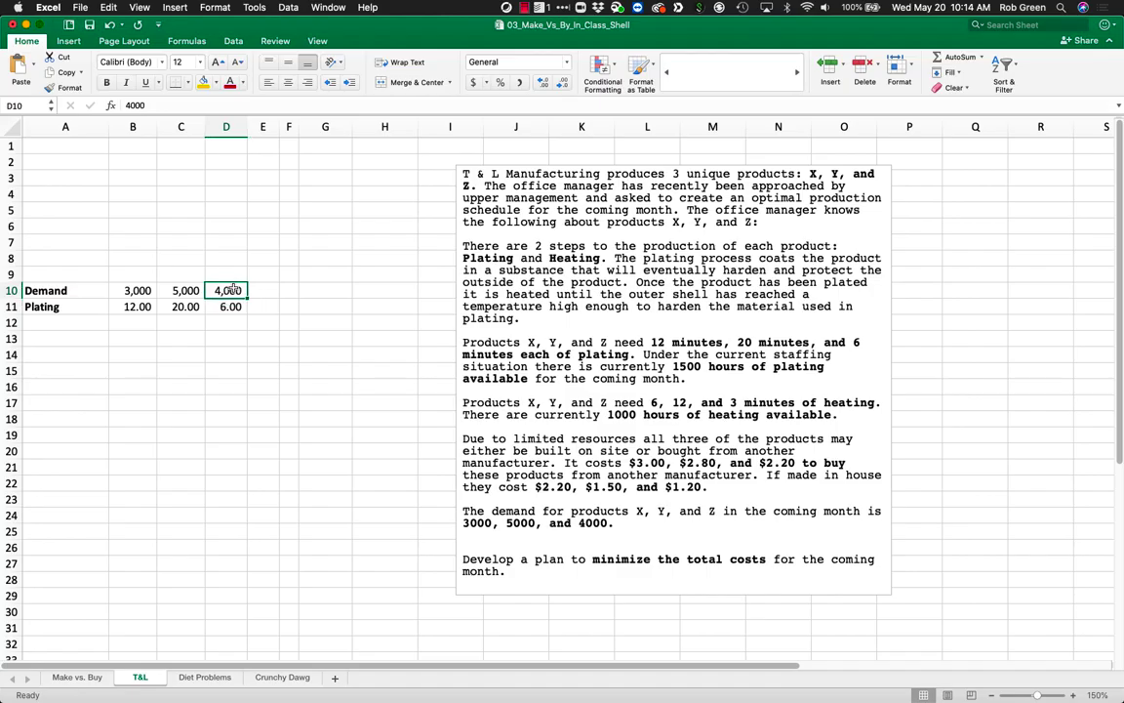
{"action": "left_click", "coordinate": [69, 88]}
{"action": "left_click", "coordinate": [145, 309]}
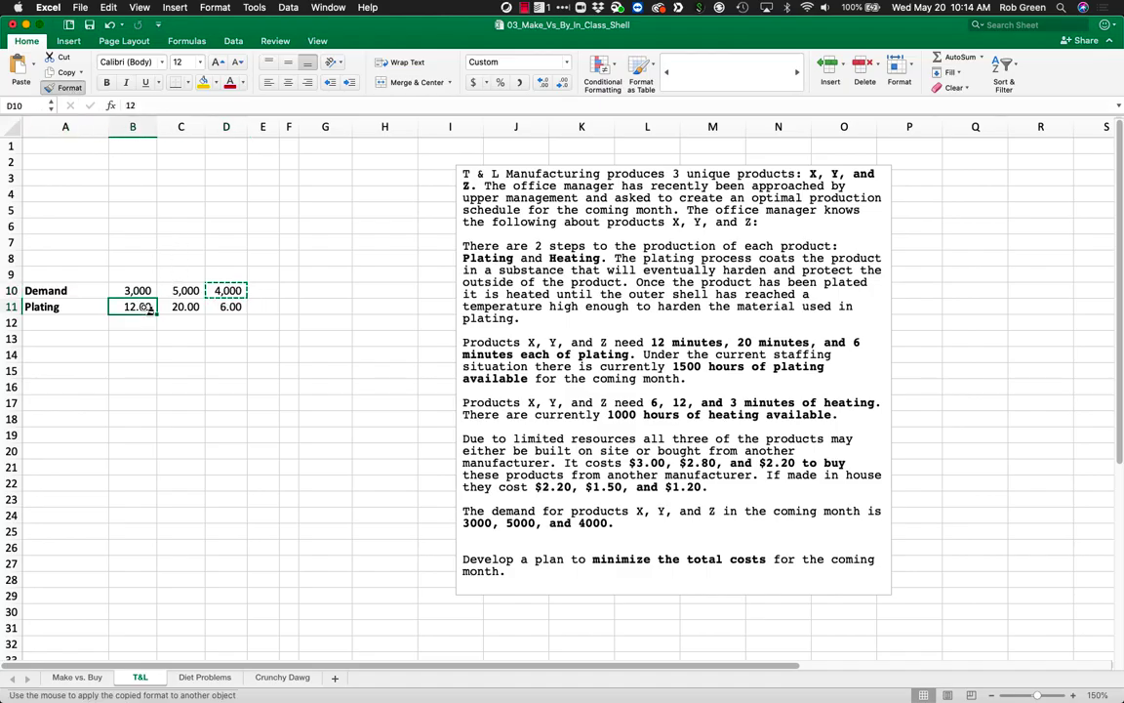
{"action": "left_click_drag", "start_coordinate": [145, 308], "coordinate": [231, 307]}
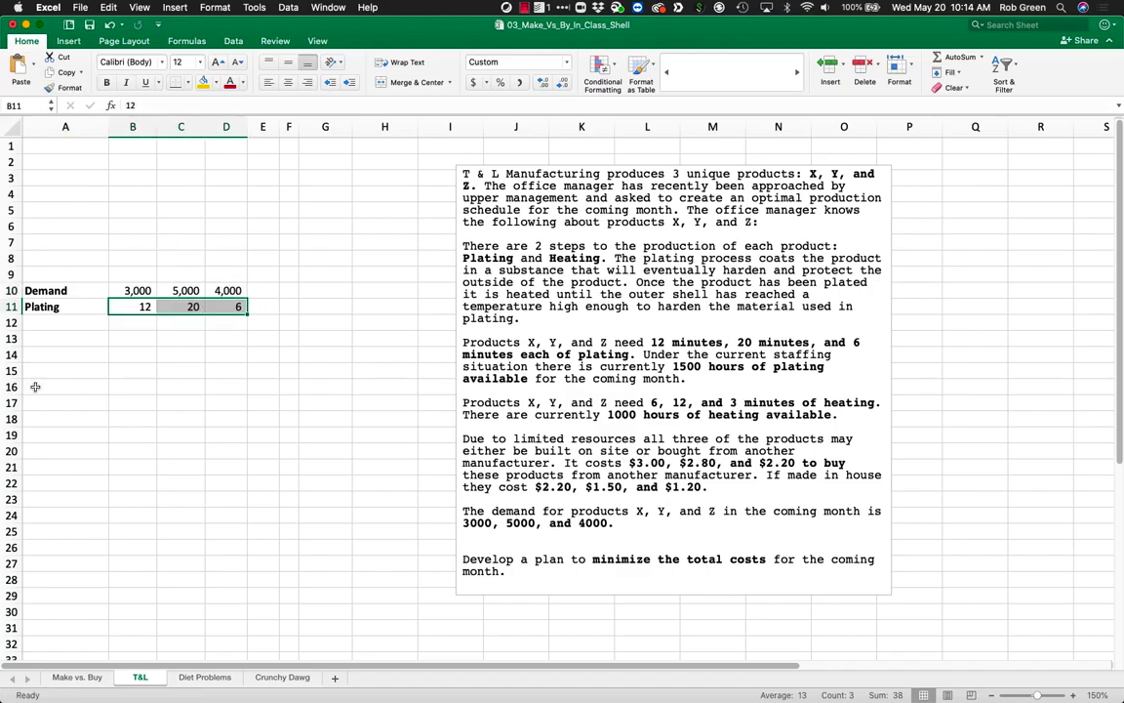
Enter a Heating row in A12:D12 with the minutes 6, 12 and 3.
{"action": "left_click", "coordinate": [42, 323]}
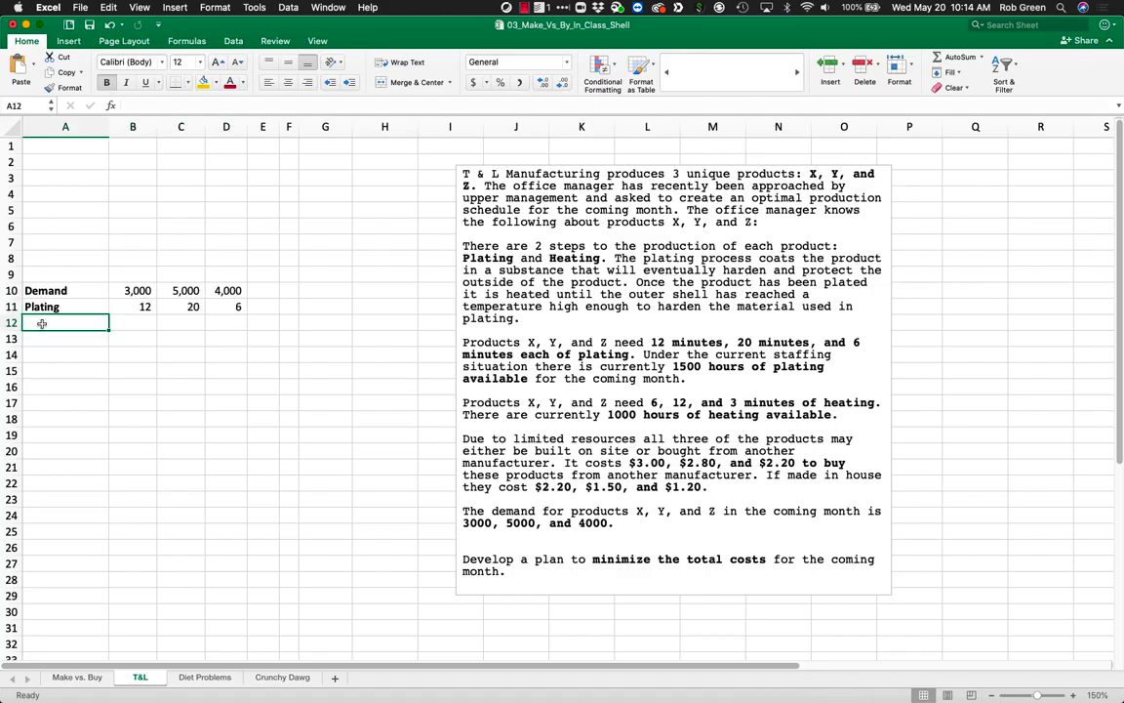
{"action": "type", "text": "Heating"}
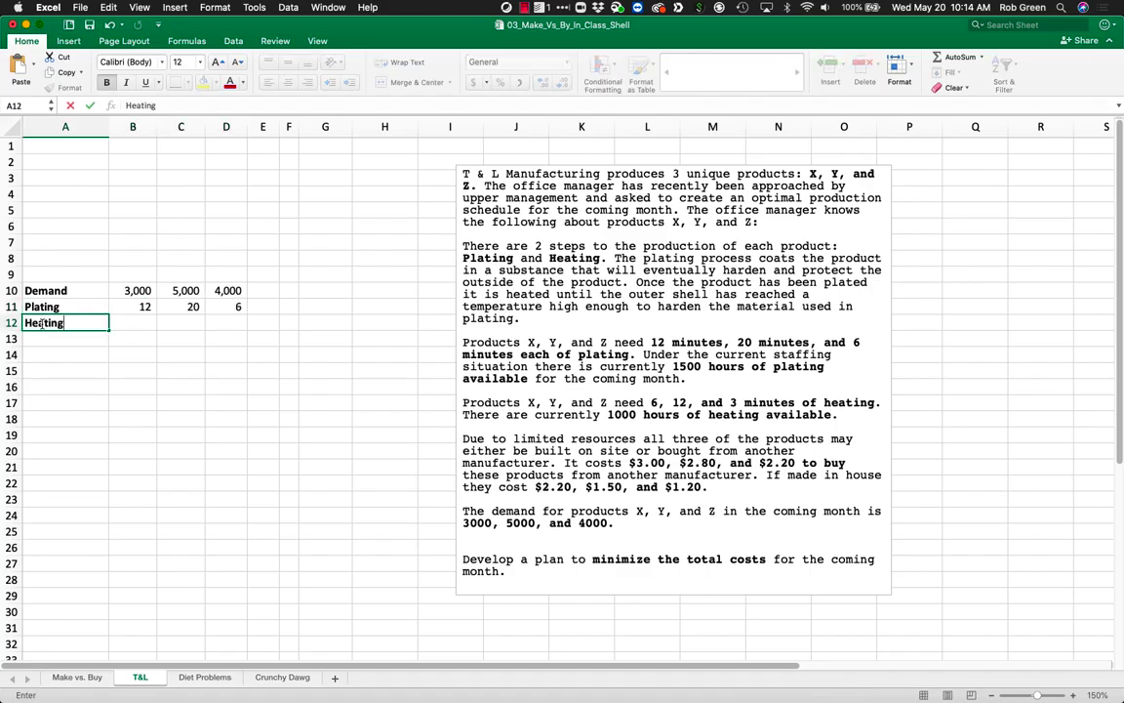
{"action": "key", "text": "Tab"}
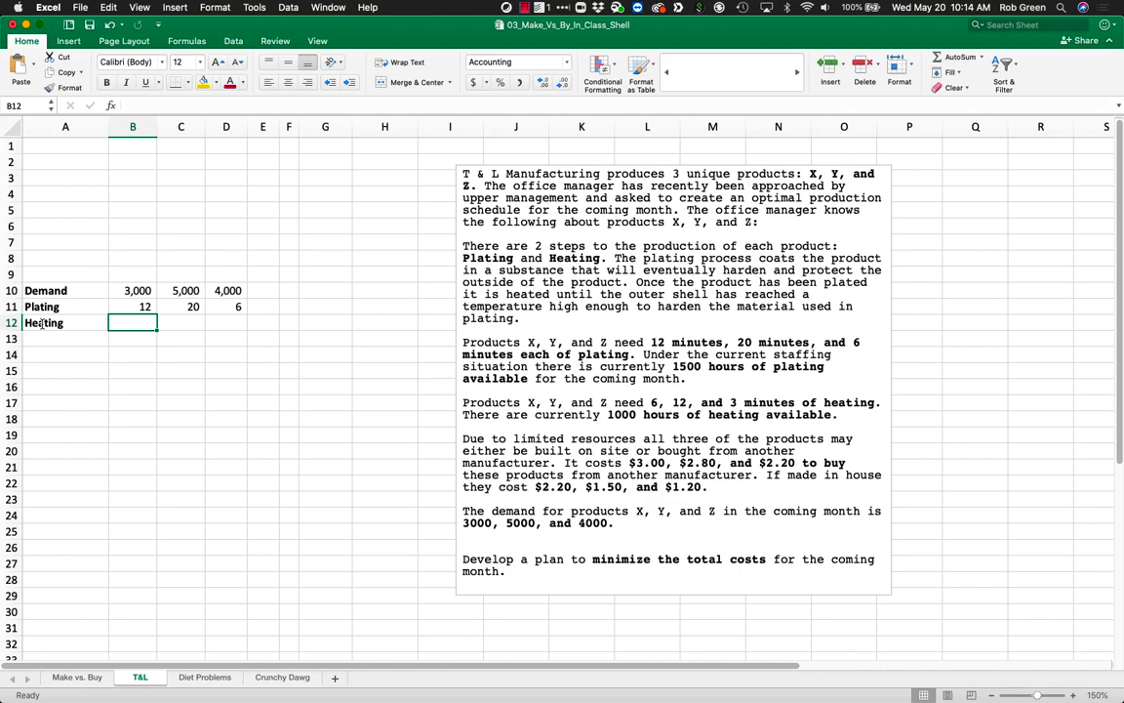
{"action": "type", "text": "6"}
{"action": "key", "text": "Tab"}
{"action": "type", "text": "12"}
{"action": "key", "text": "Tab"}
{"action": "type", "text": "3"}
{"action": "key", "text": "Tab"}
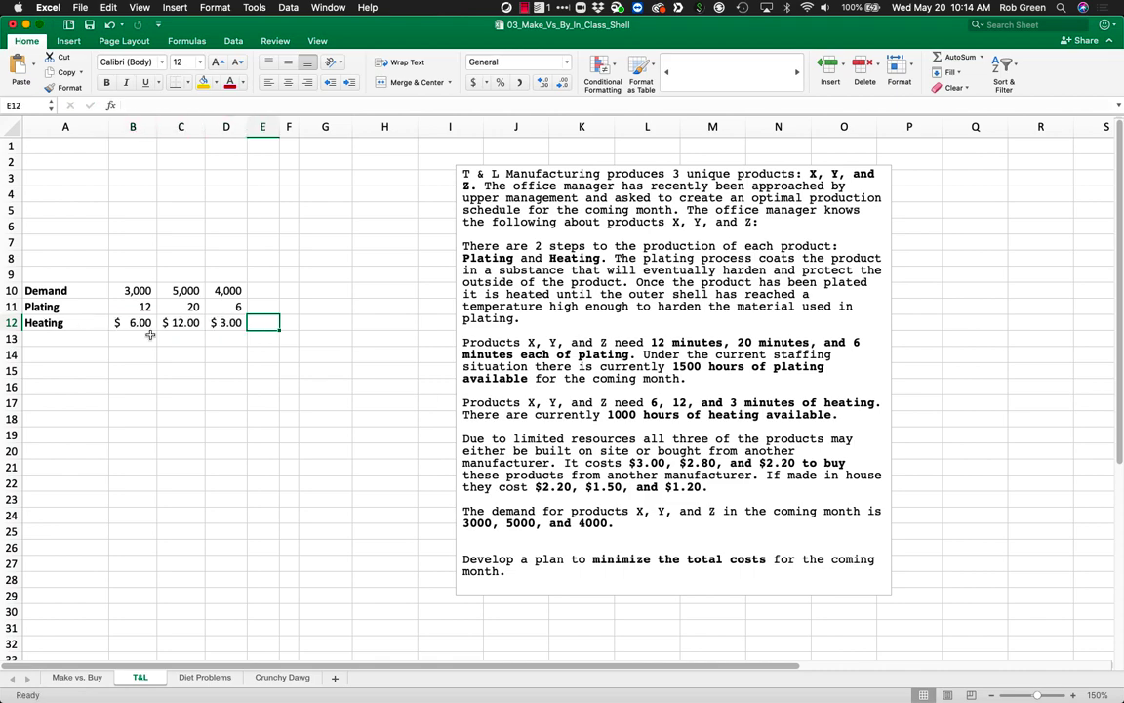
Format the heating minutes in B12:D12 as comma-style numbers with no decimals.
{"action": "left_click_drag", "start_coordinate": [144, 323], "coordinate": [226, 323]}
{"action": "left_click", "coordinate": [518, 84]}
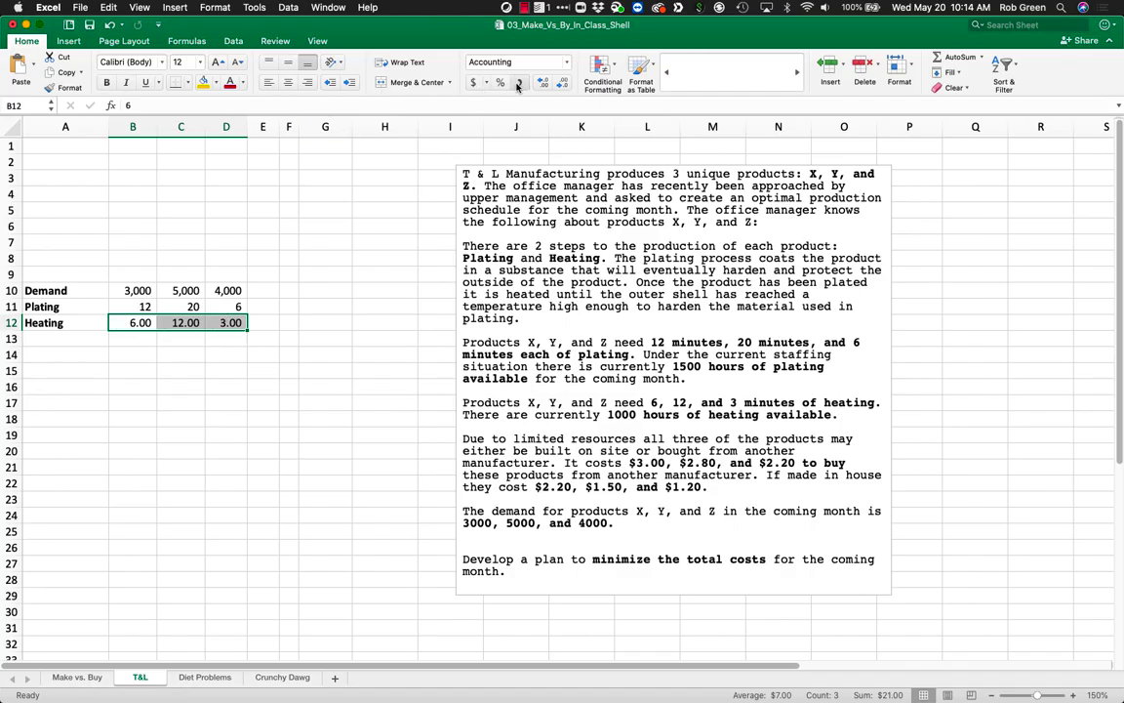
{"action": "left_click", "coordinate": [560, 84]}
{"action": "left_click", "coordinate": [561, 84]}
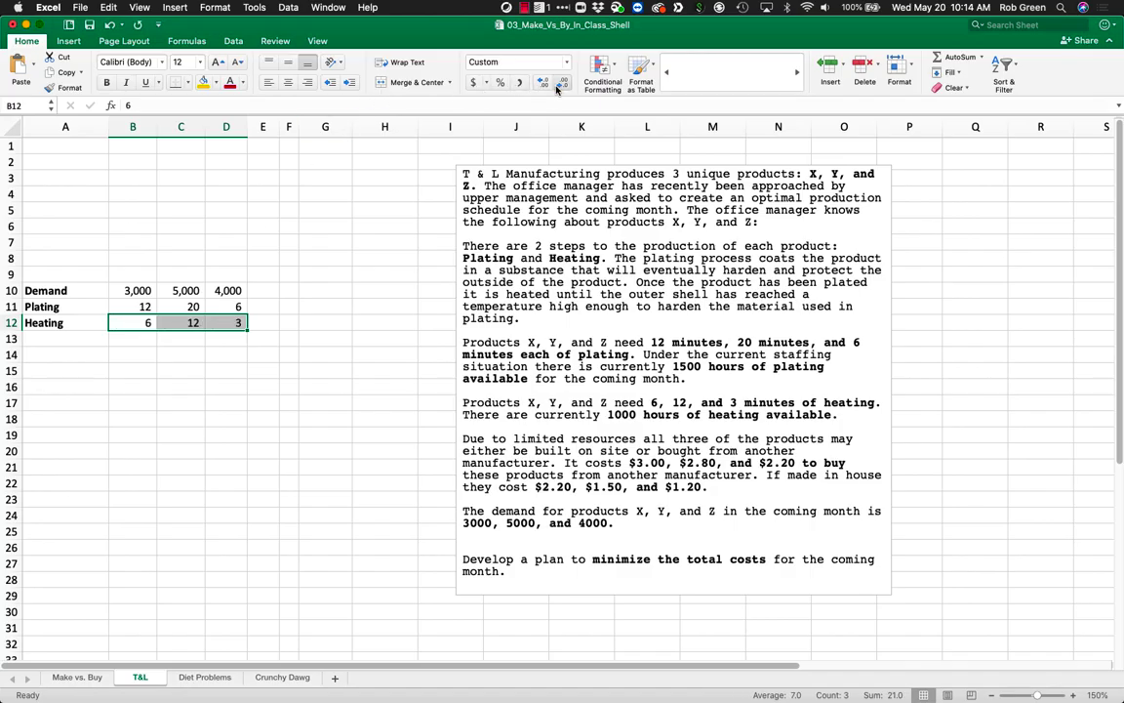
{"action": "left_click", "coordinate": [291, 370]}
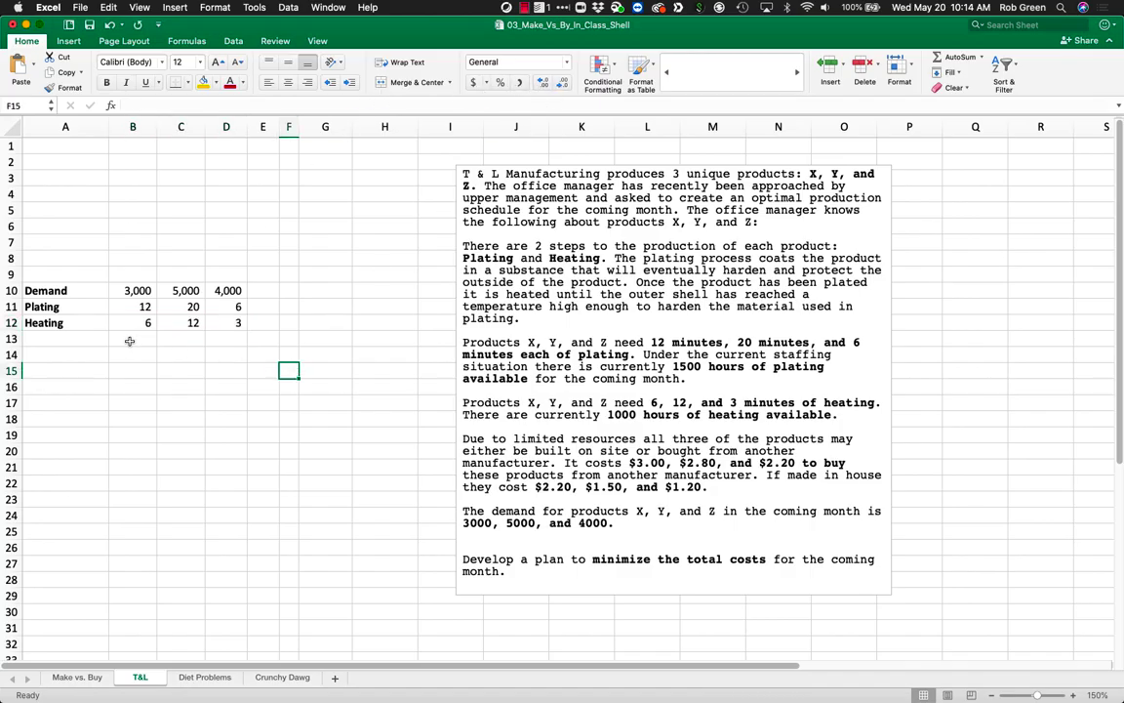
Enter the product headings X, Y and Z in B9:D9 above the demand values.
{"action": "left_click", "coordinate": [129, 278]}
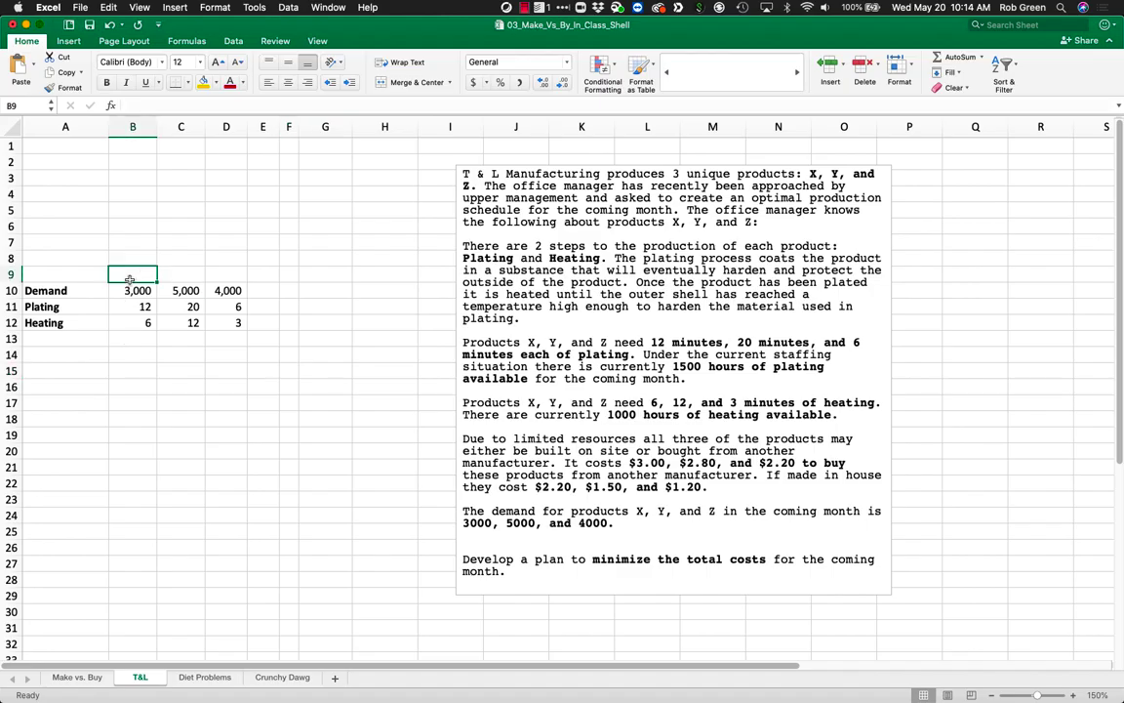
{"action": "type", "text": "X"}
{"action": "key", "text": "Tab"}
{"action": "type", "text": "Y"}
{"action": "key", "text": "Tab"}
{"action": "type", "text": "Z"}
{"action": "key", "text": "Return"}
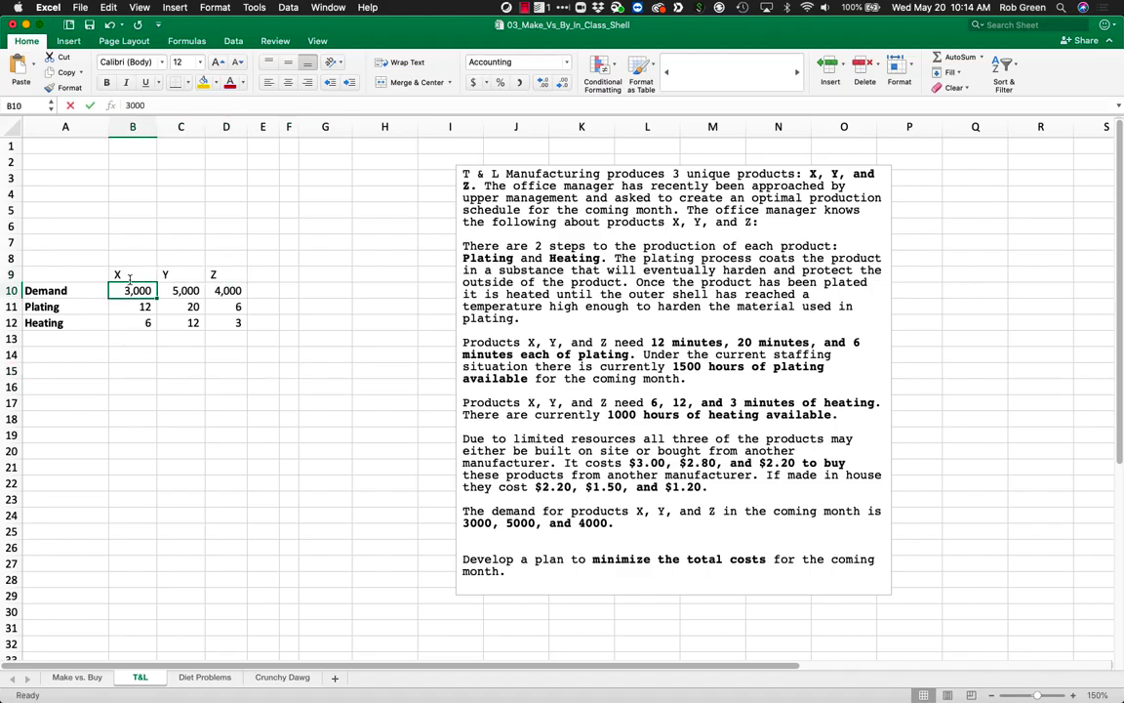
Center the product headings in B9:D9 and make them bold.
{"action": "left_click_drag", "start_coordinate": [123, 275], "coordinate": [227, 275]}
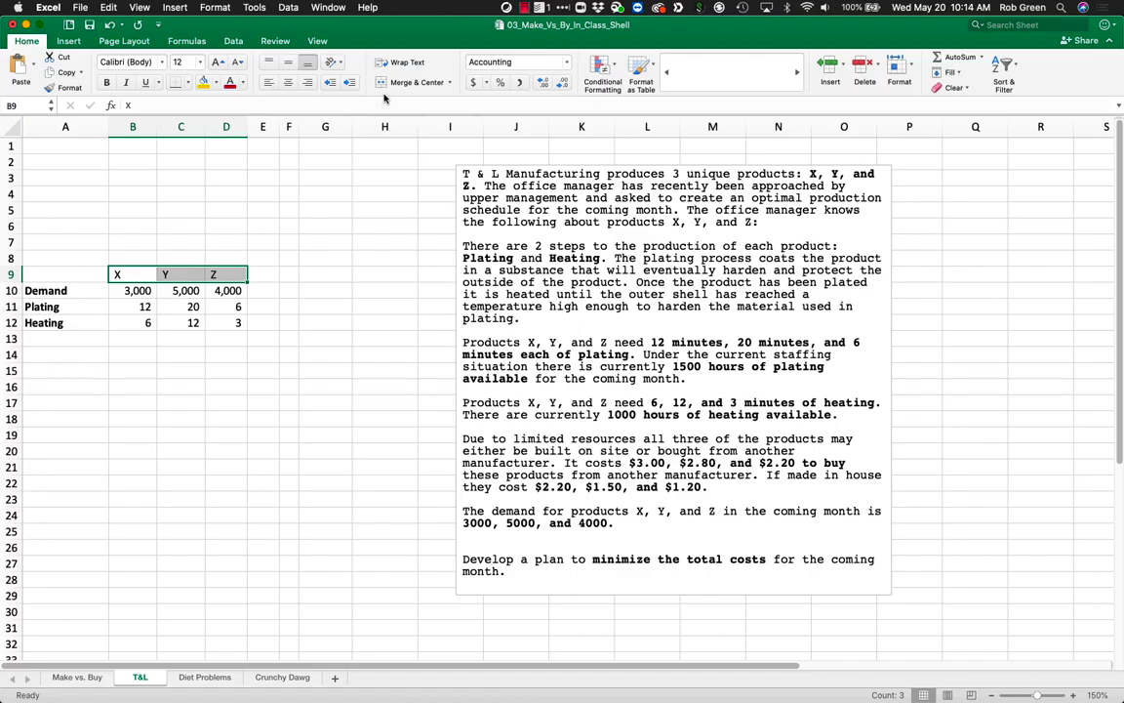
{"action": "left_click", "coordinate": [288, 83]}
{"action": "key", "text": "super+b"}
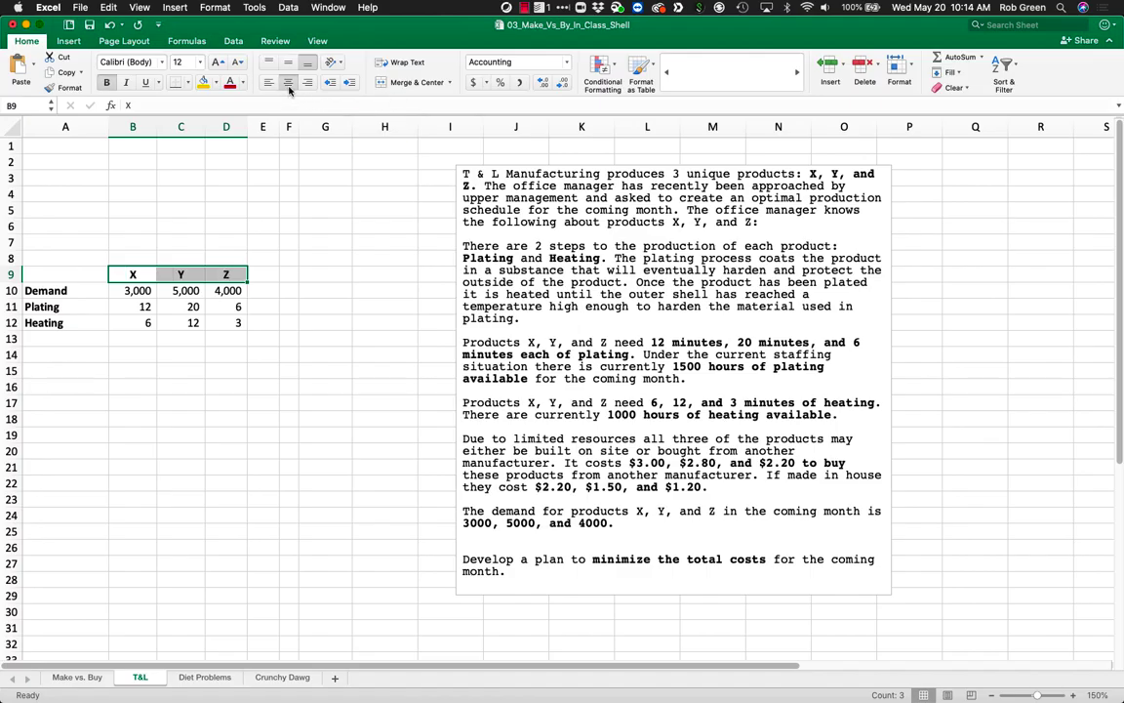
{"action": "left_click", "coordinate": [332, 290]}
{"action": "left_click_drag", "start_coordinate": [87, 291], "coordinate": [95, 320]}
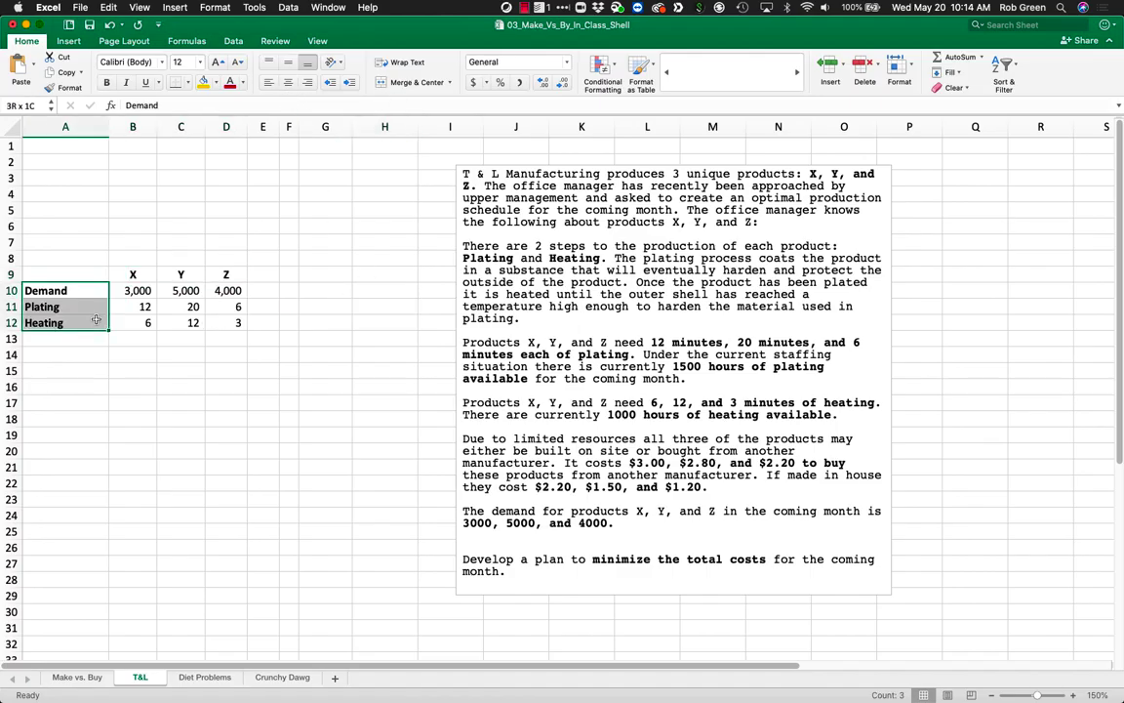
{"action": "left_click", "coordinate": [190, 418]}
Add the labels Production Costs in A13 and Buy Costs in A14, and widen column A to fit them.
{"action": "left_click", "coordinate": [71, 339]}
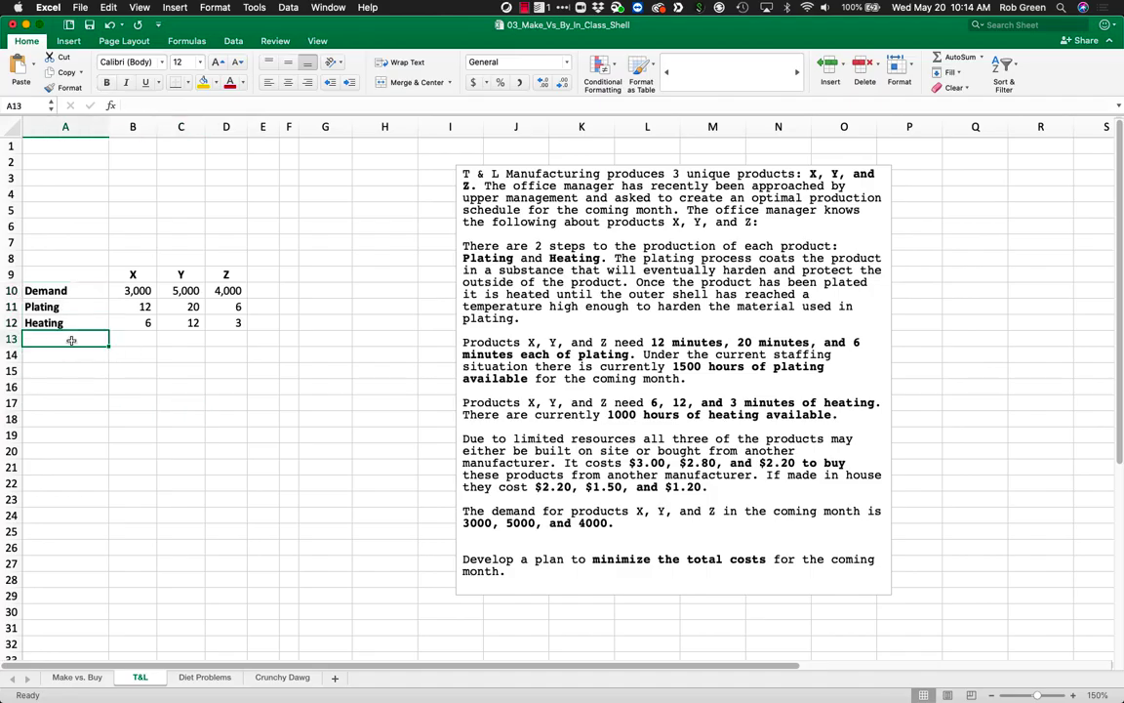
{"action": "type", "text": "oduction Costs"}
{"action": "key", "text": "Return"}
{"action": "type", "text": "Buy Costs"}
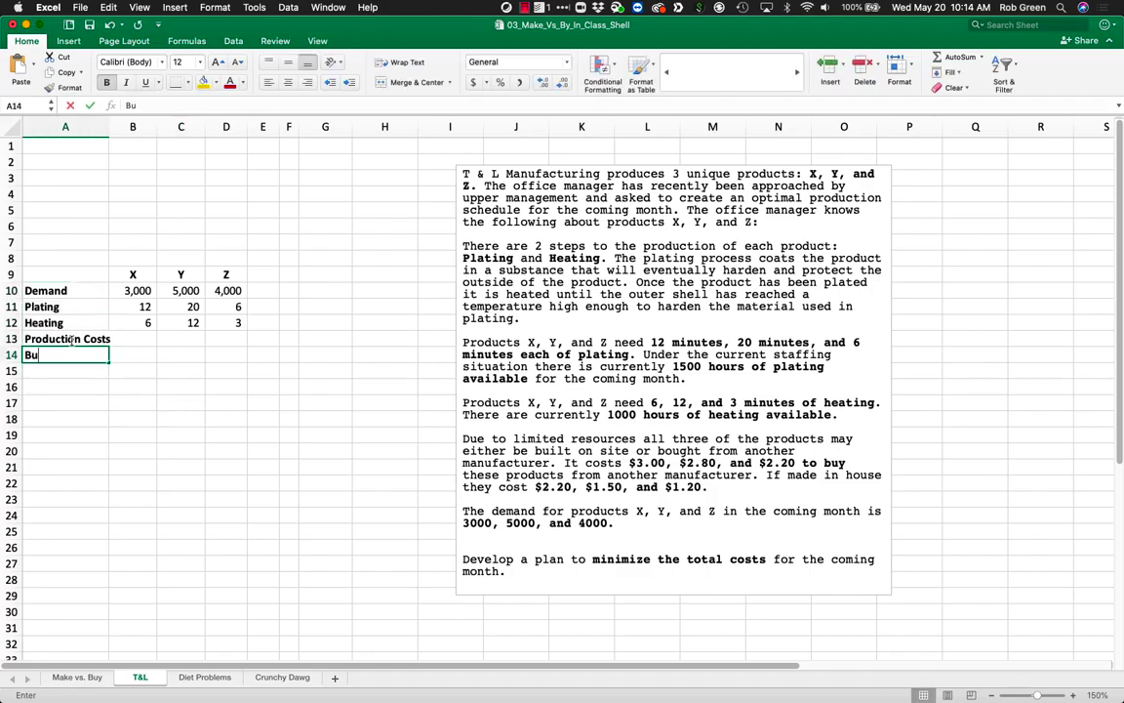
{"action": "key", "text": "Return"}
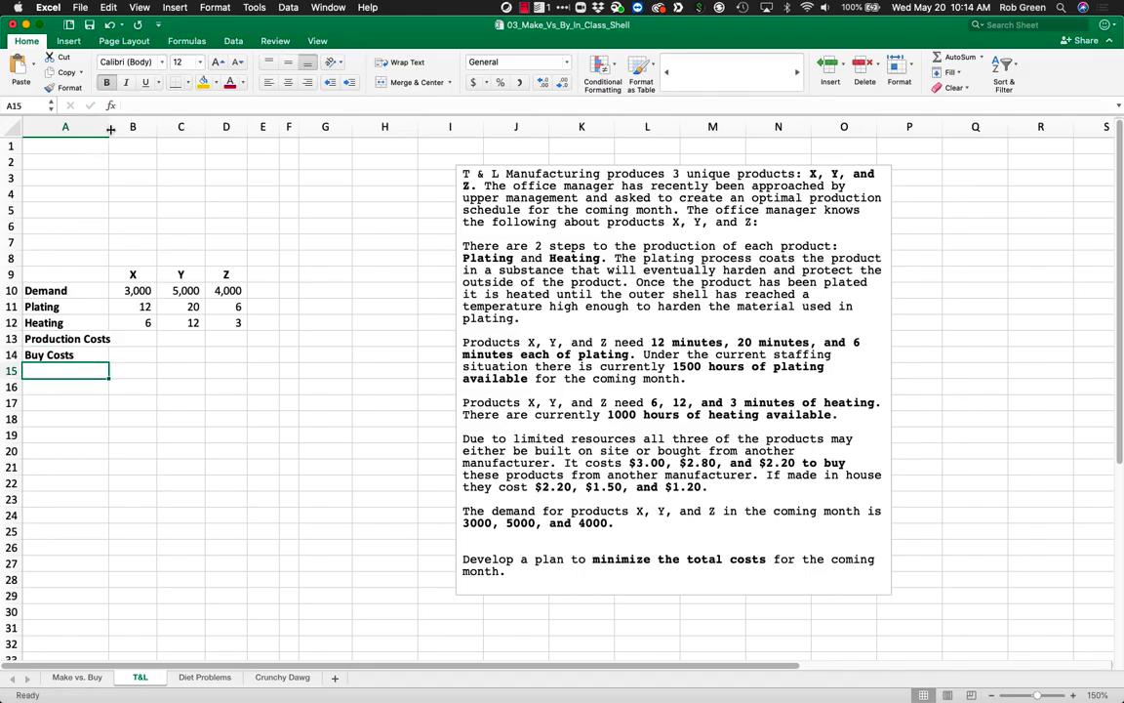
{"action": "left_click_drag", "start_coordinate": [109, 126], "coordinate": [116, 127]}
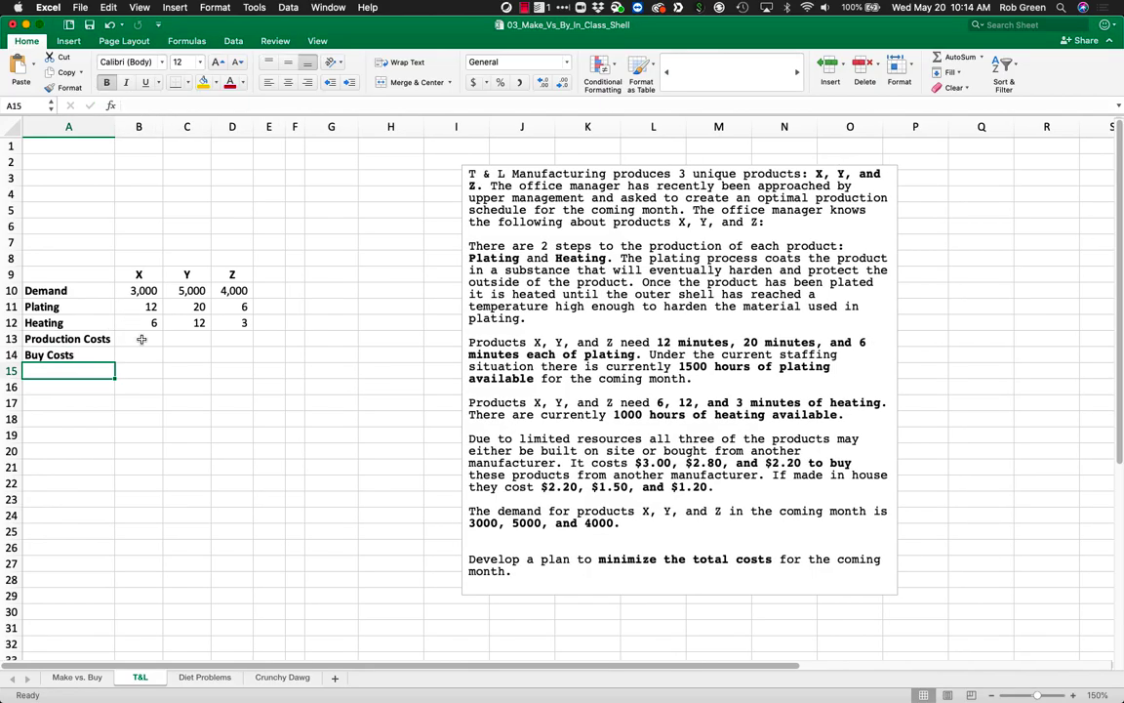
Enter the production costs 2.20, 1.50 and 1.20 in B13:D13 and format them as dollar accounting values.
{"action": "left_click", "coordinate": [141, 338]}
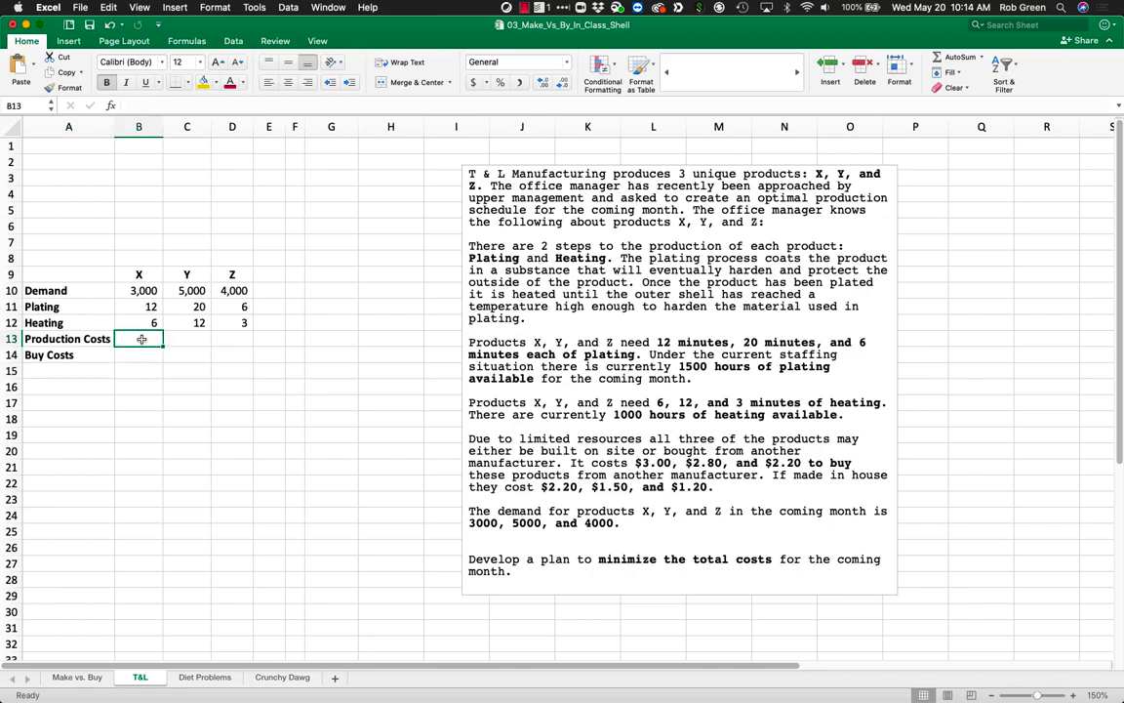
{"action": "type", "text": "2.20"}
{"action": "key", "text": "Tab"}
{"action": "type", "text": "1.50"}
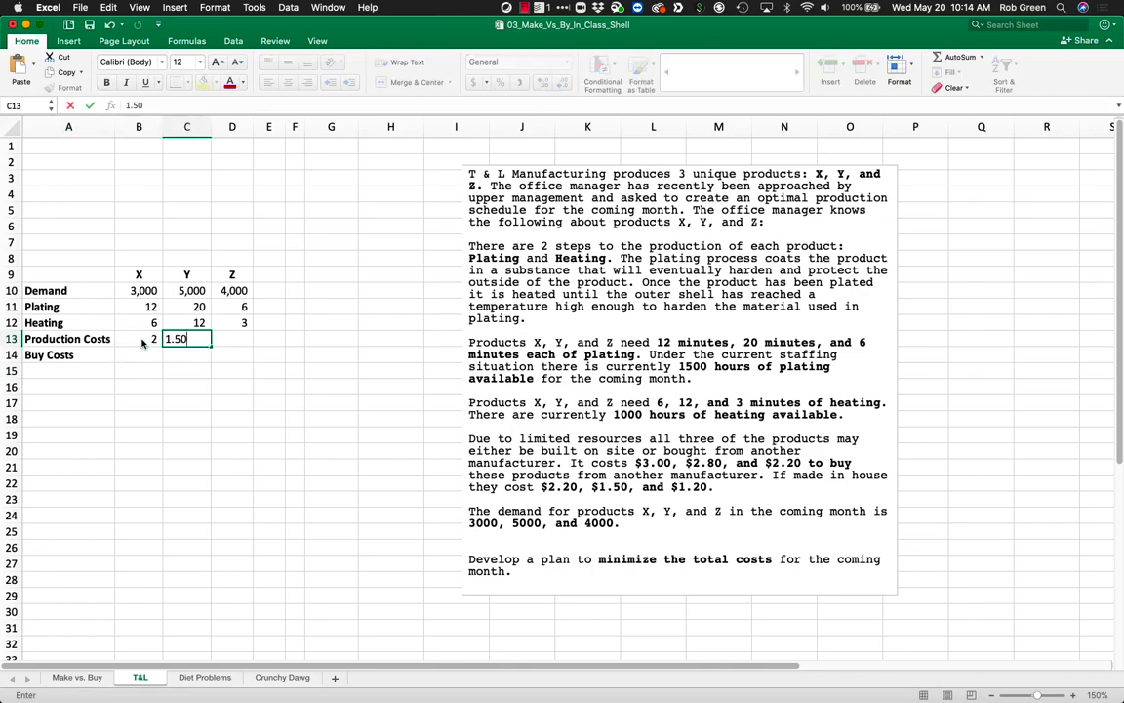
{"action": "key", "text": "Tab"}
{"action": "type", "text": "1.20"}
{"action": "key", "text": "Return"}
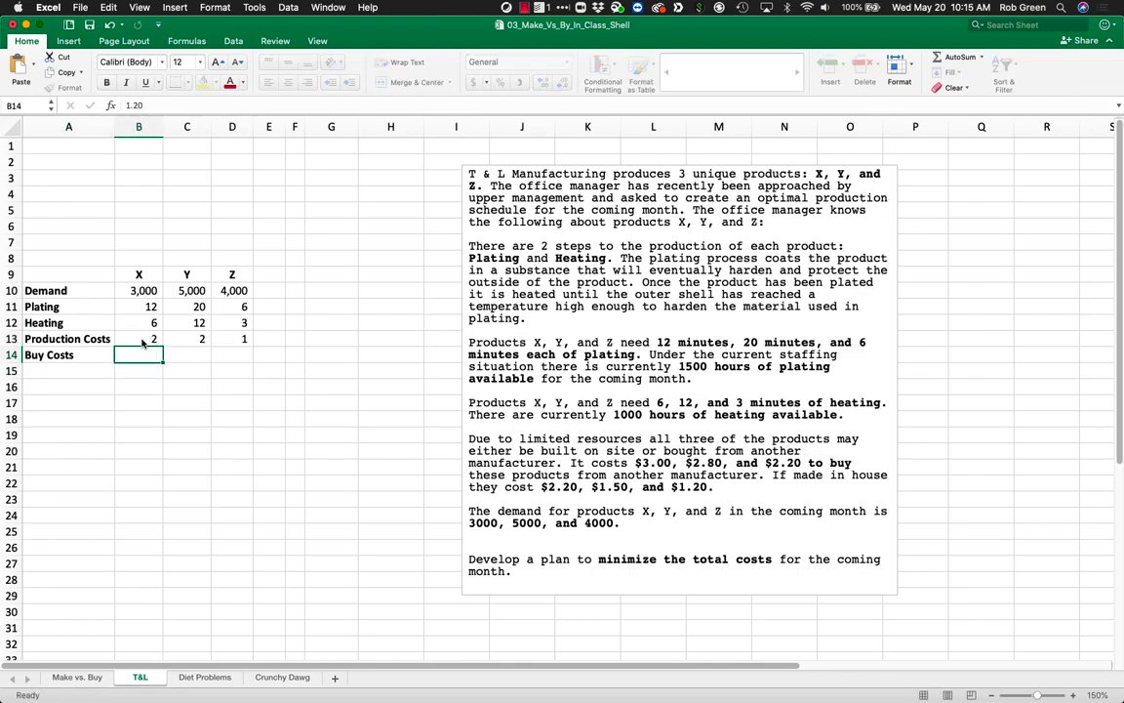
{"action": "left_click_drag", "start_coordinate": [143, 337], "coordinate": [244, 339]}
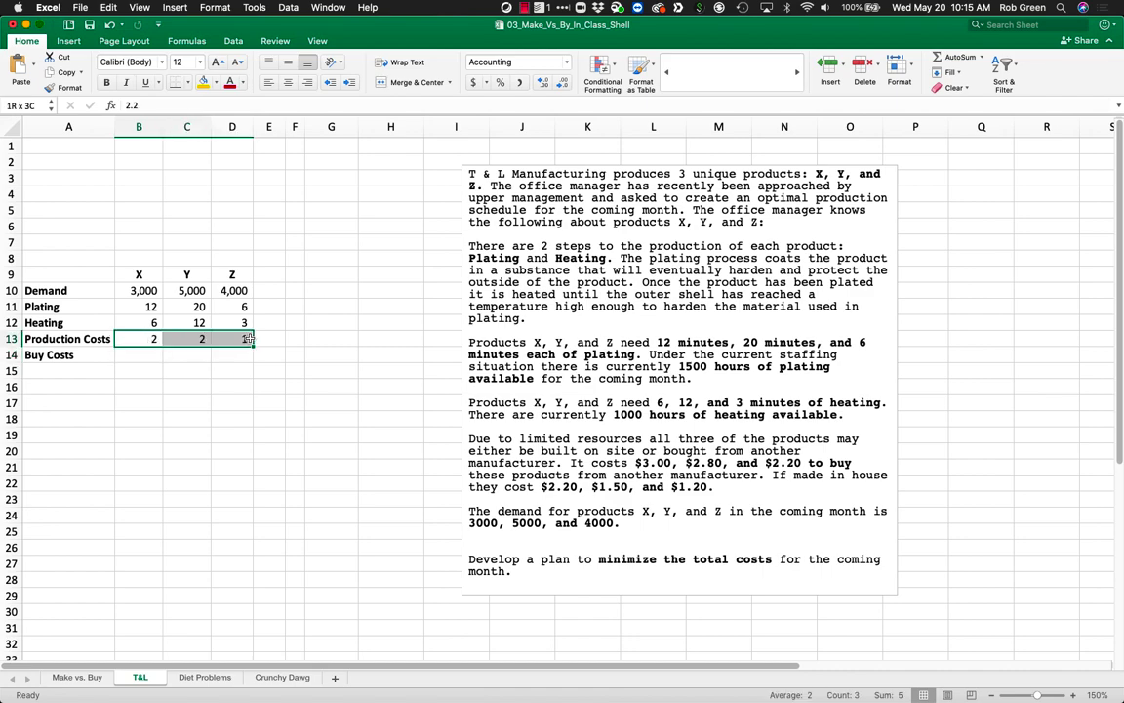
{"action": "left_click", "coordinate": [472, 83]}
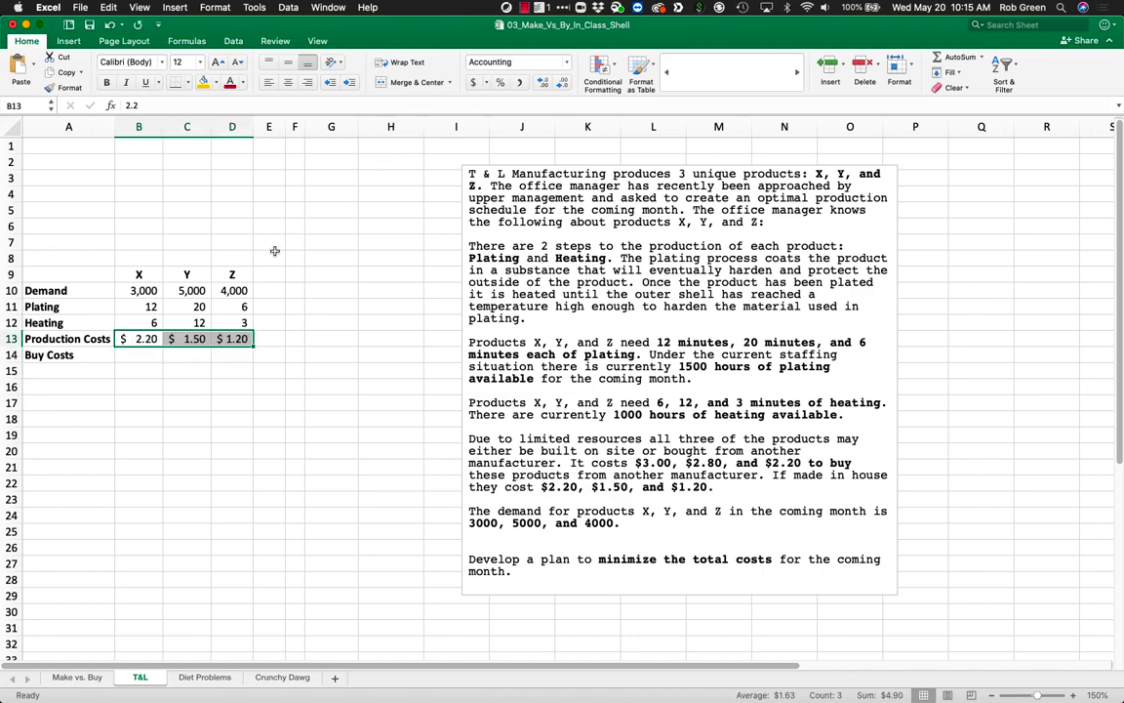
Enter the buy costs 3.00, 2.80 and 2.20 in B14:D14 and format them as dollar accounting values.
{"action": "left_click", "coordinate": [122, 354]}
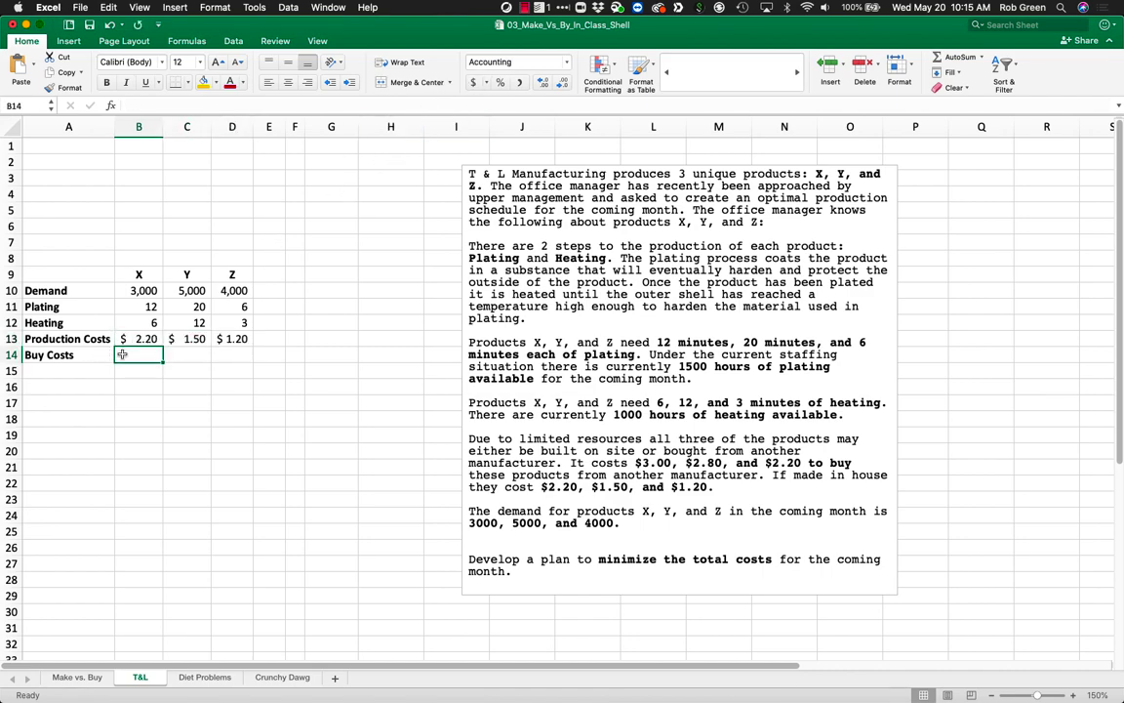
{"action": "type", "text": "3"}
{"action": "key", "text": "Tab"}
{"action": "type", "text": "3"}
{"action": "key", "text": "Tab"}
{"action": "type", "text": "2.2"}
{"action": "key", "text": "Return"}
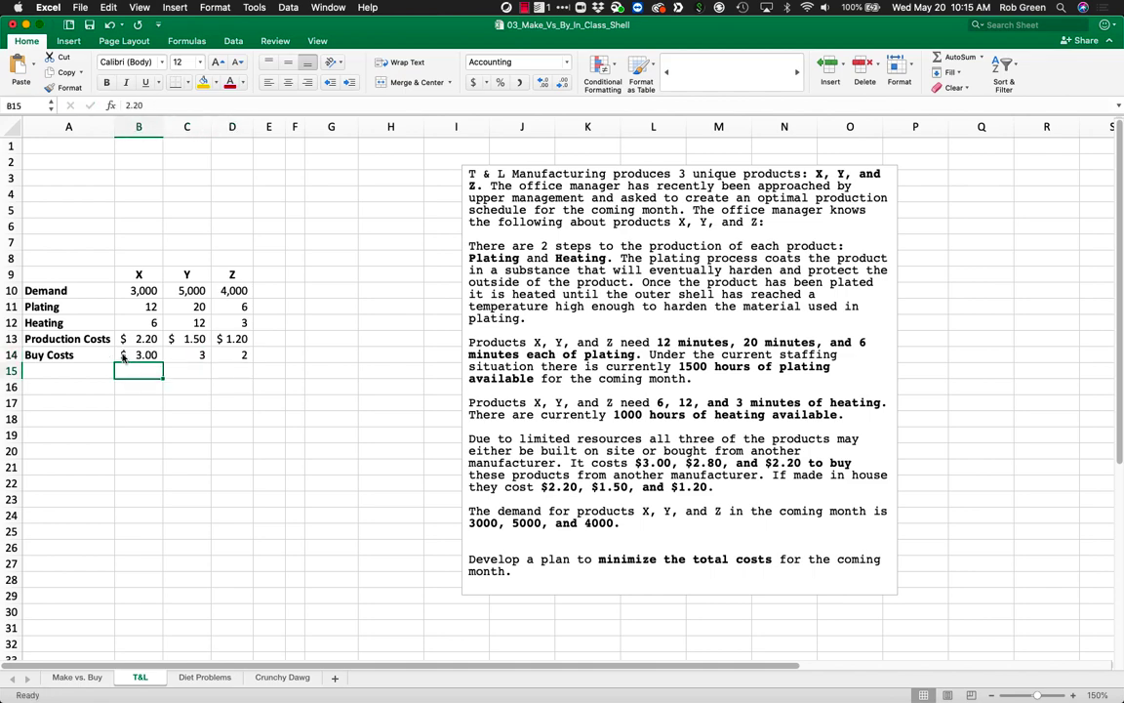
{"action": "left_click_drag", "start_coordinate": [126, 354], "coordinate": [234, 354]}
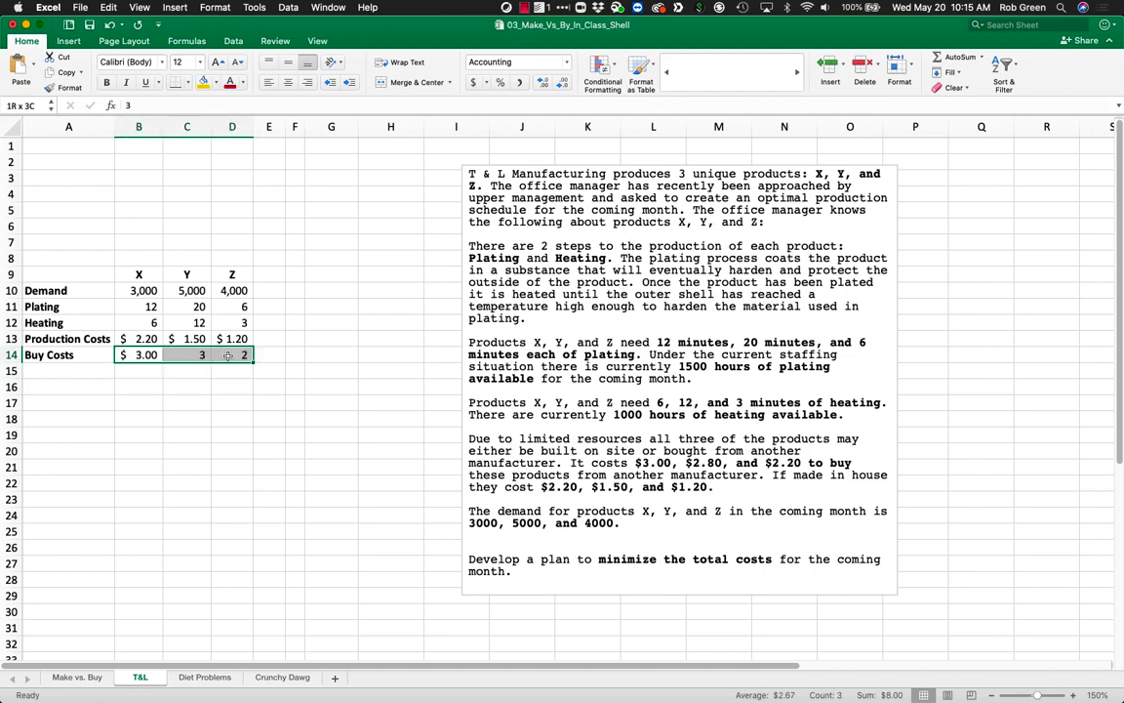
{"action": "left_click", "coordinate": [474, 83]}
Enter the available plating time beside the Plating row, with 1500 in E11 and Hours in F11.
{"action": "left_click_drag", "start_coordinate": [44, 306], "coordinate": [235, 323]}
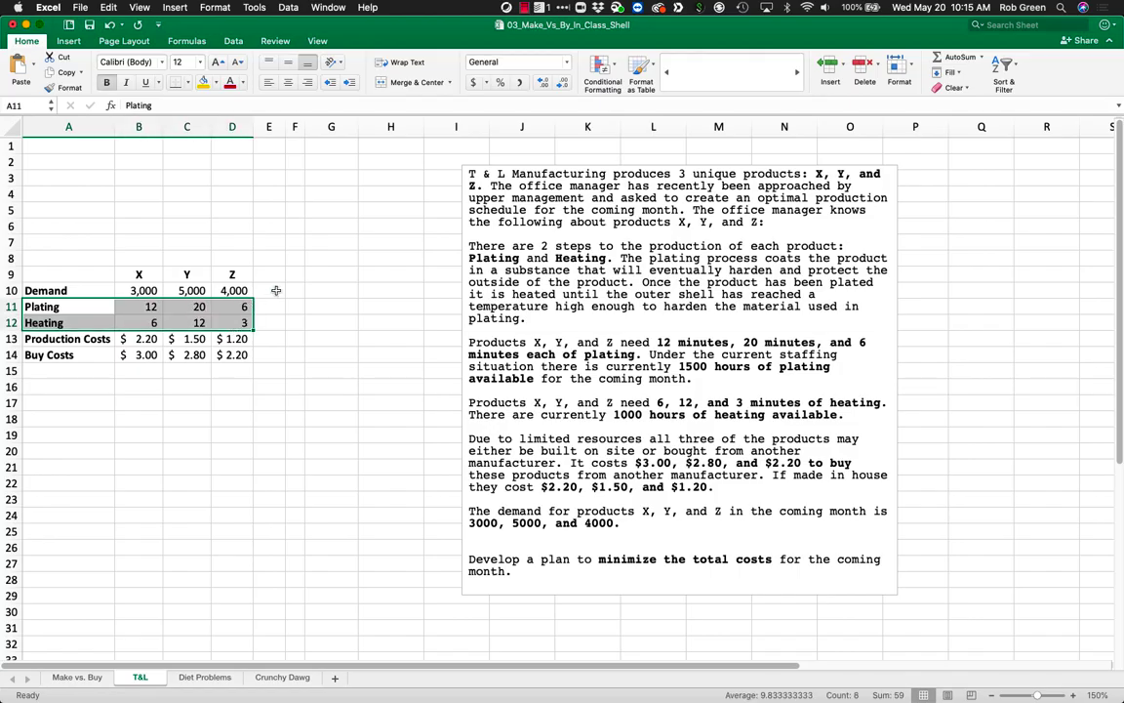
{"action": "left_click", "coordinate": [271, 306]}
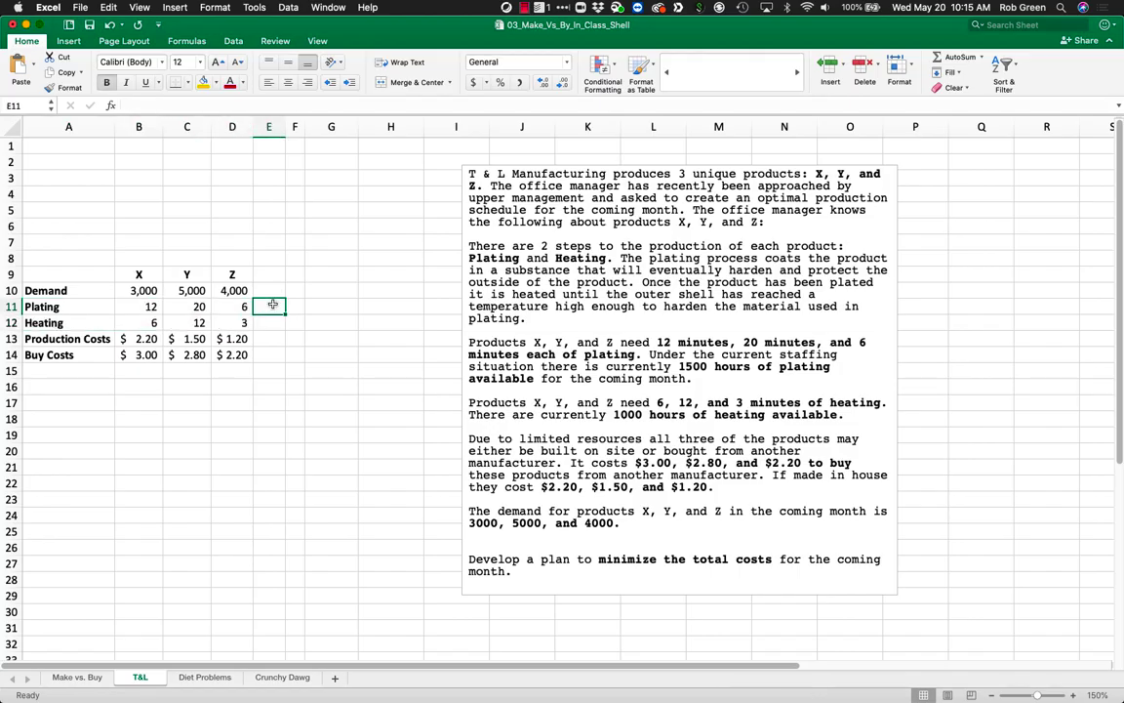
{"action": "type", "text": "1500"}
{"action": "key", "text": "Tab"}
{"action": "type", "text": "Hours"}
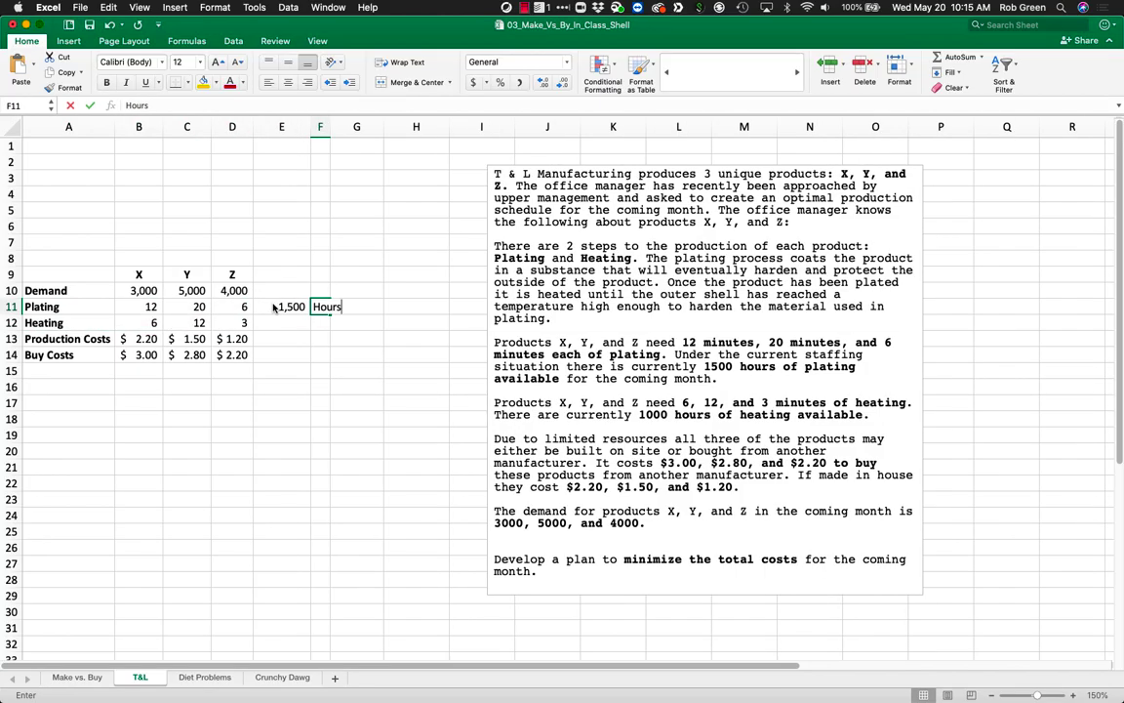
{"action": "key", "text": "Return"}
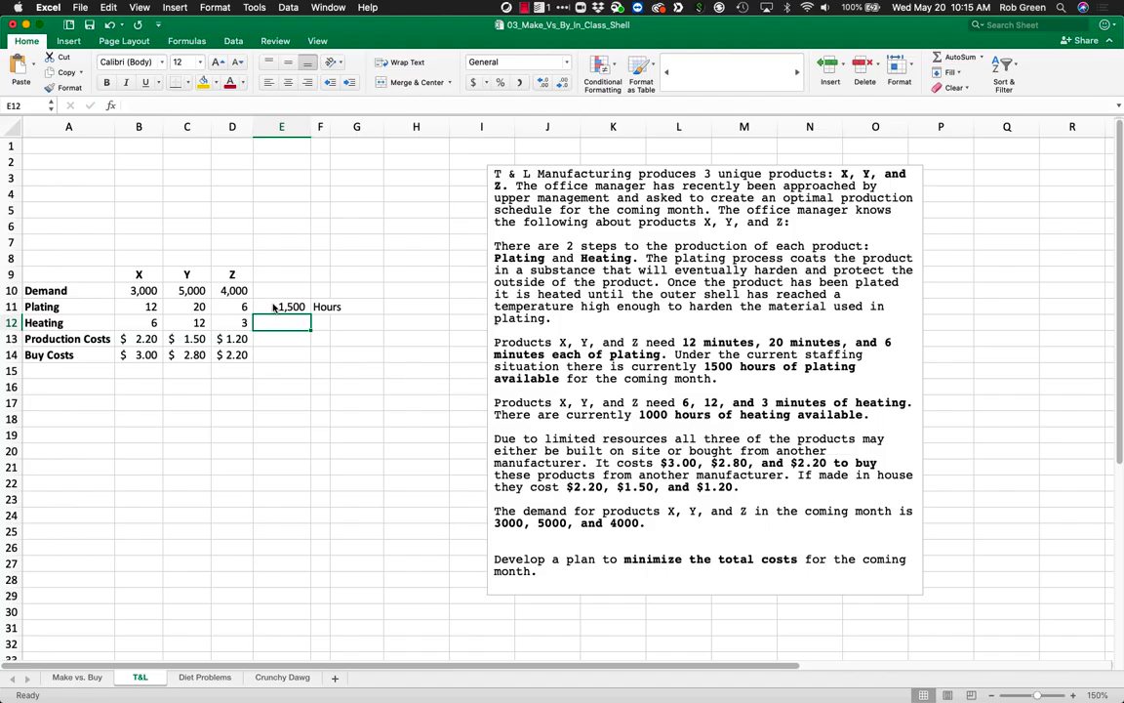
Enter the available heating time beside the Heating row, with 1000 in E12 and Hours in F12.
{"action": "type", "text": "1000"}
{"action": "key", "text": "Tab"}
{"action": "type", "text": "Hours"}
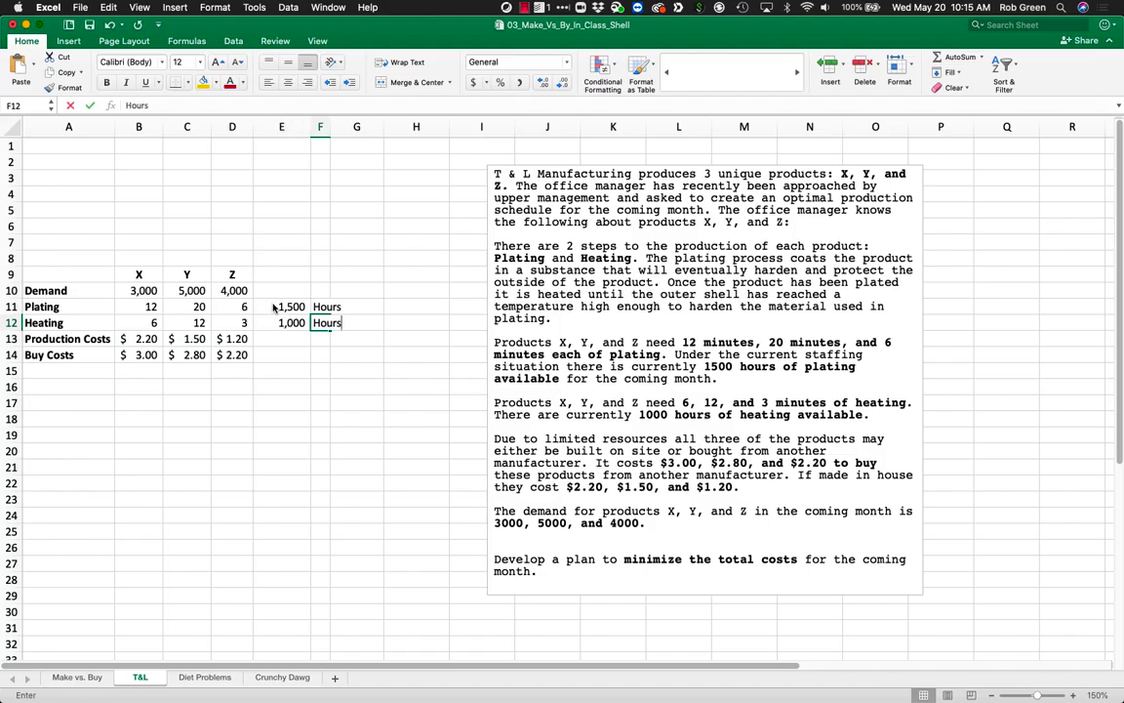
{"action": "key", "text": "Return"}
Add the label Available in E10 above the hours and make it bold.
{"action": "left_click", "coordinate": [275, 291]}
{"action": "type", "text": "Availble"}
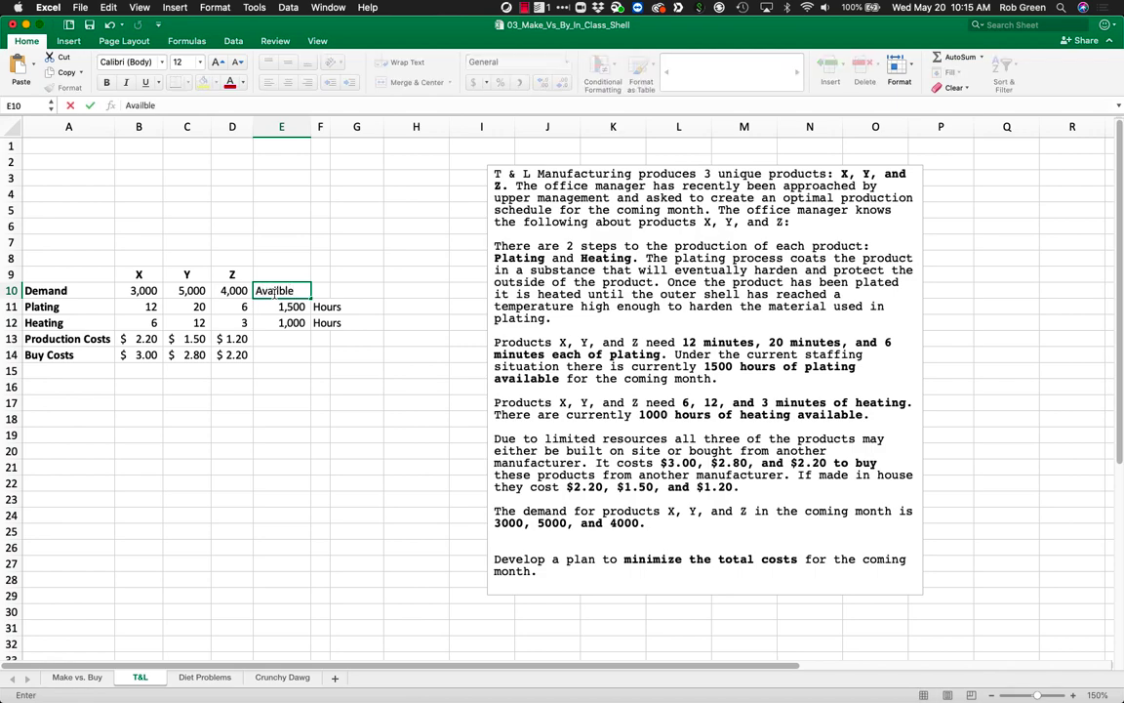
{"action": "key", "text": "Return"}
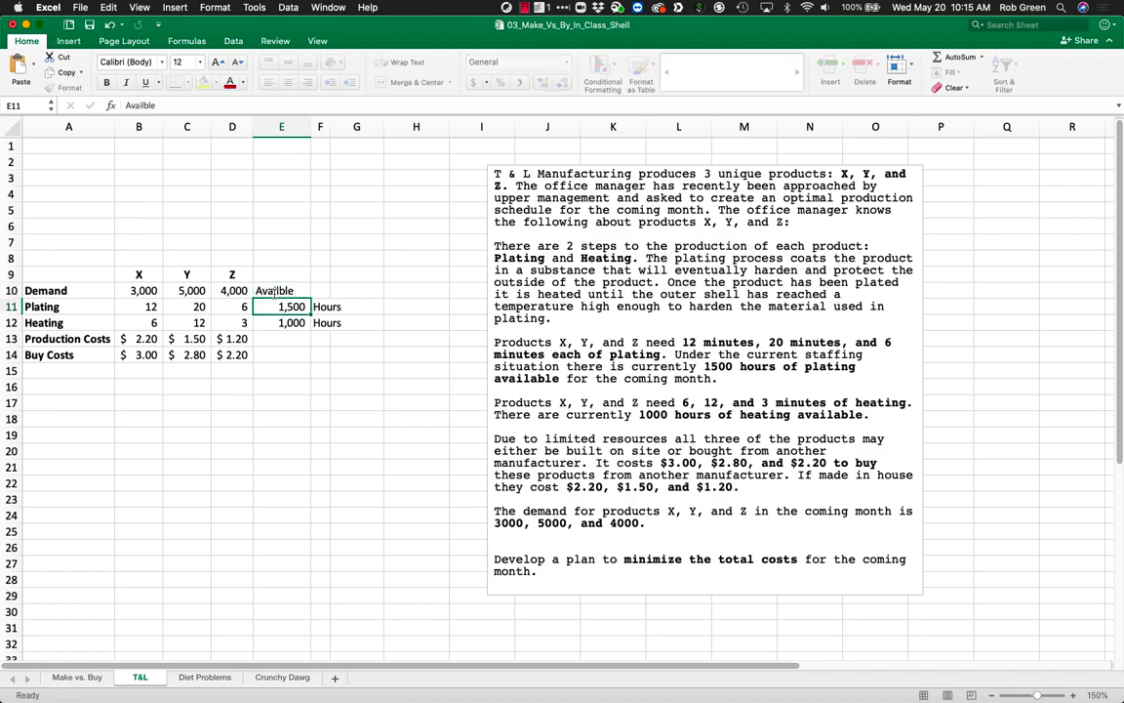
{"action": "left_click", "coordinate": [270, 290]}
{"action": "type", "text": "Available"}
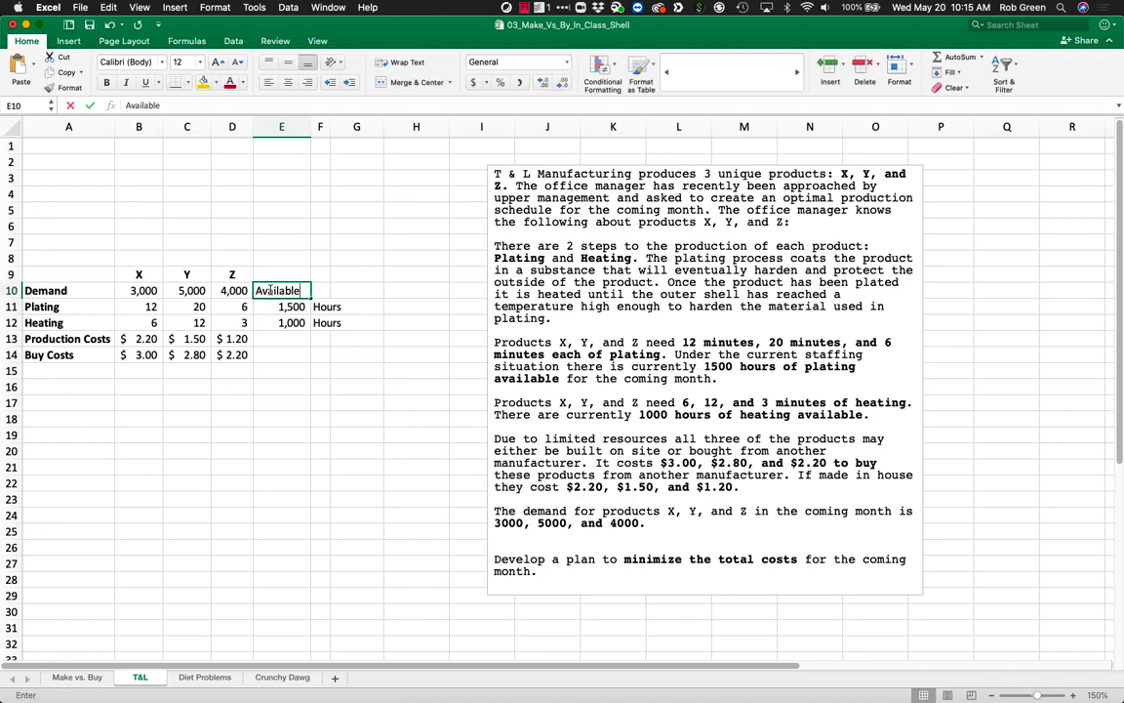
{"action": "key", "text": "Return"}
{"action": "left_click", "coordinate": [271, 290]}
{"action": "key", "text": "super+b"}
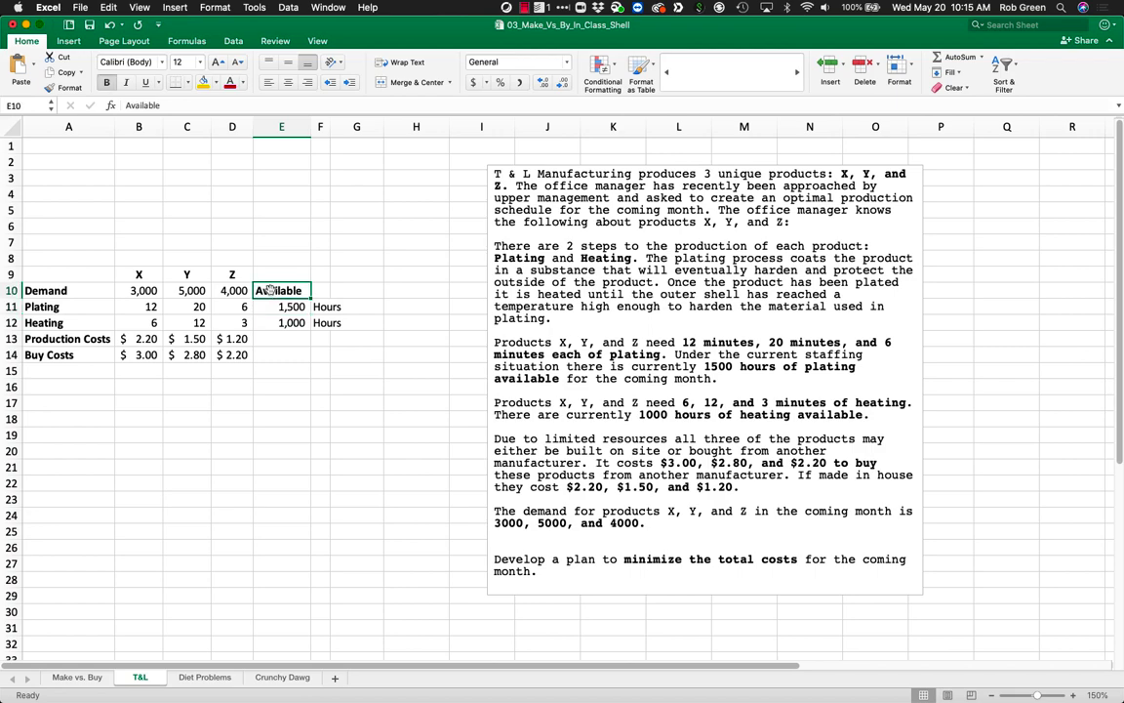
{"action": "left_click_drag", "start_coordinate": [283, 307], "coordinate": [144, 323]}
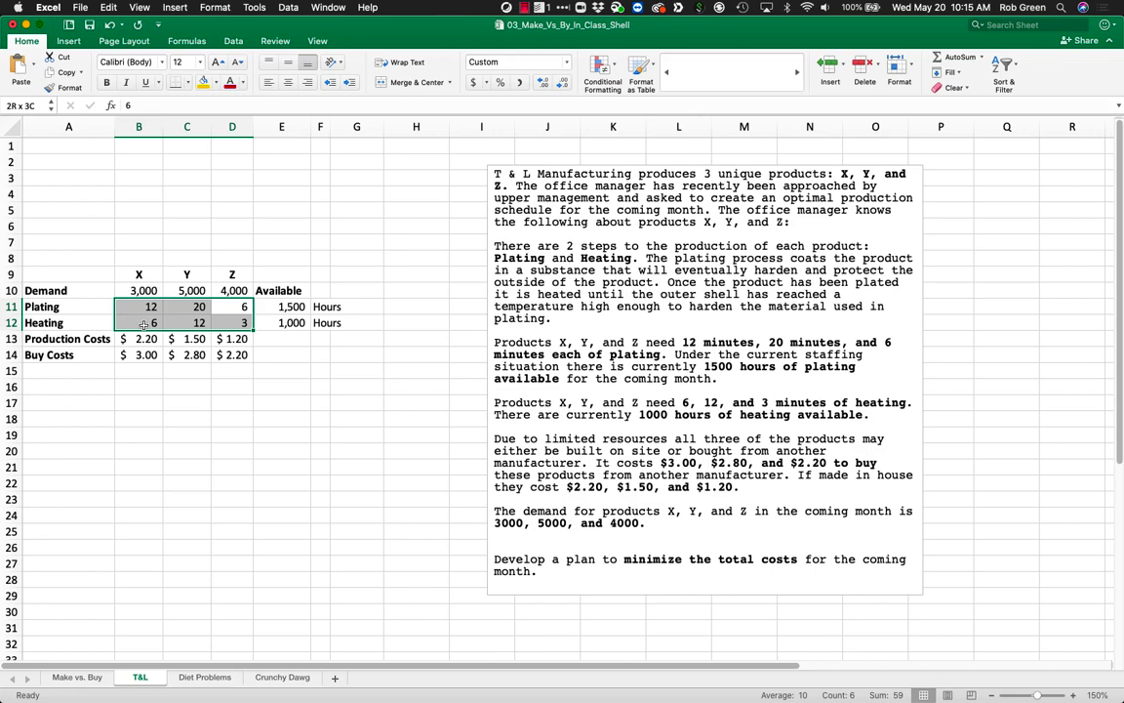
{"action": "left_click", "coordinate": [199, 473]}
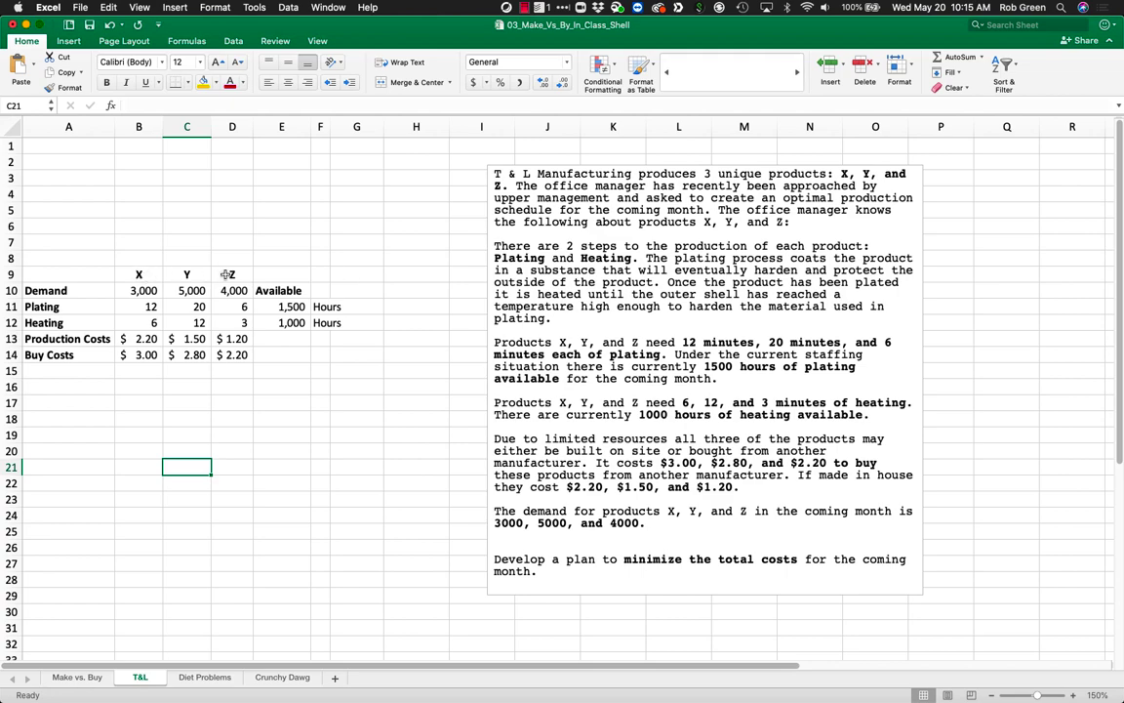
Move the X, Y and Z headings from B9:D9 to B1:D1.
{"action": "left_click_drag", "start_coordinate": [148, 279], "coordinate": [231, 275]}
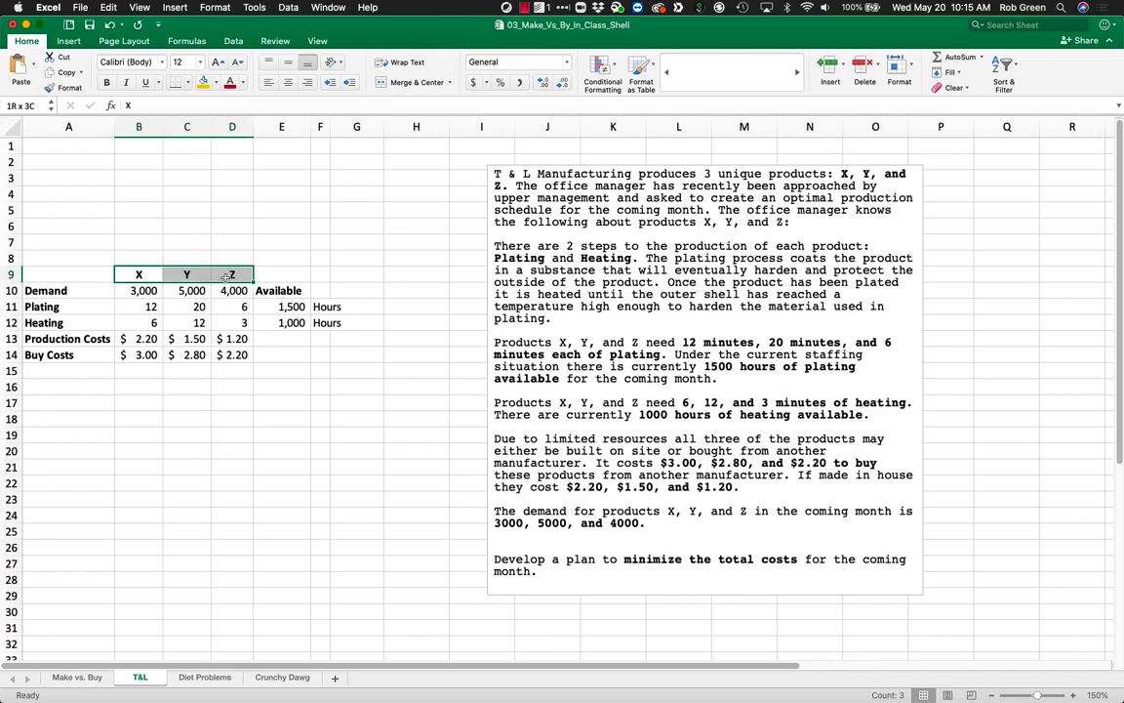
{"action": "key", "text": "cmd+c"}
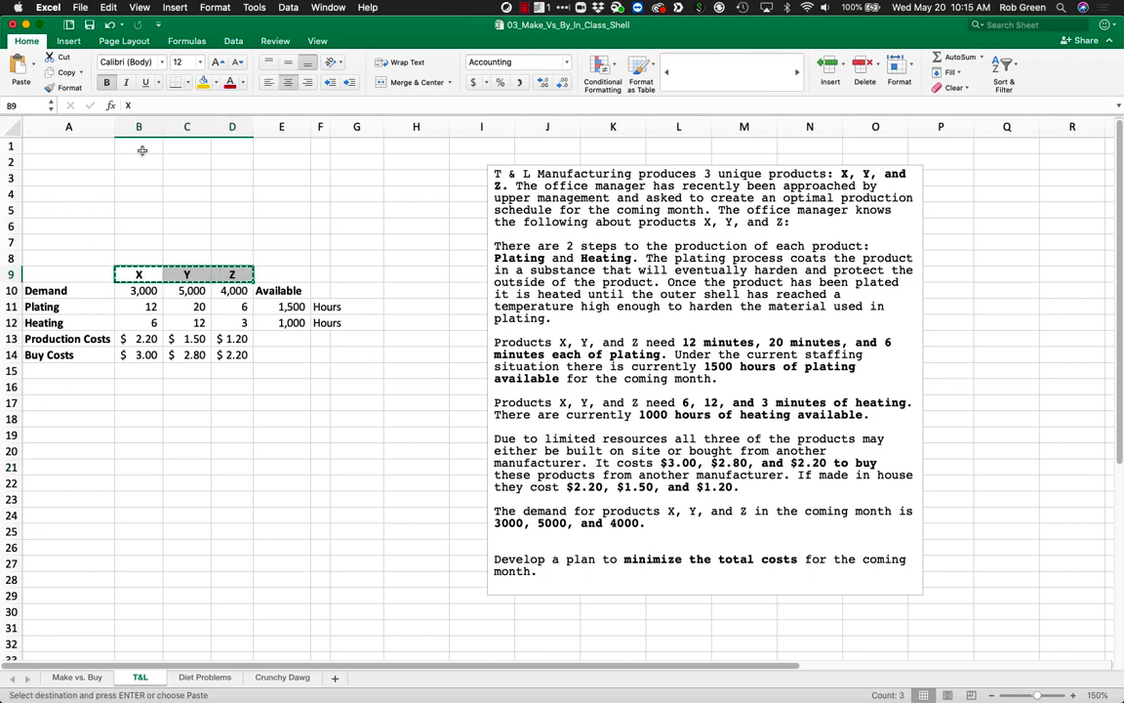
{"action": "left_click", "coordinate": [142, 148]}
{"action": "key", "text": "cmd+v"}
Add the decision row labels "# to Make" in A2 and "# to Buy" in A3.
{"action": "left_click", "coordinate": [91, 161]}
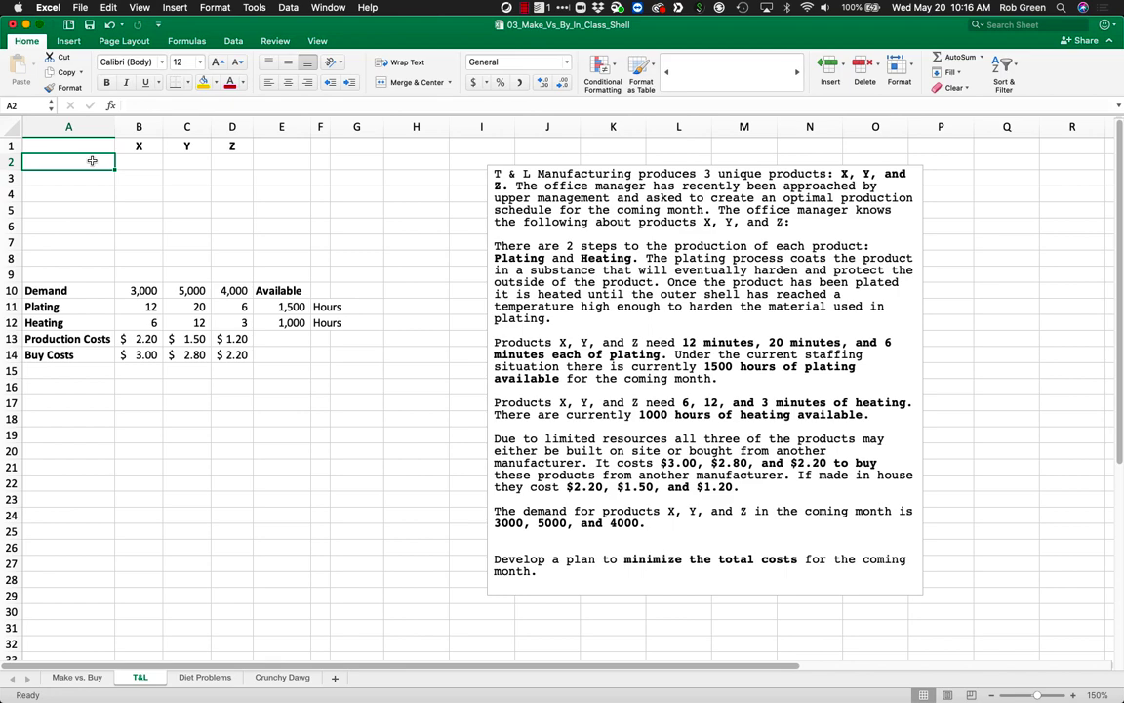
{"action": "type", "text": "# to Make"}
{"action": "key", "text": "Return"}
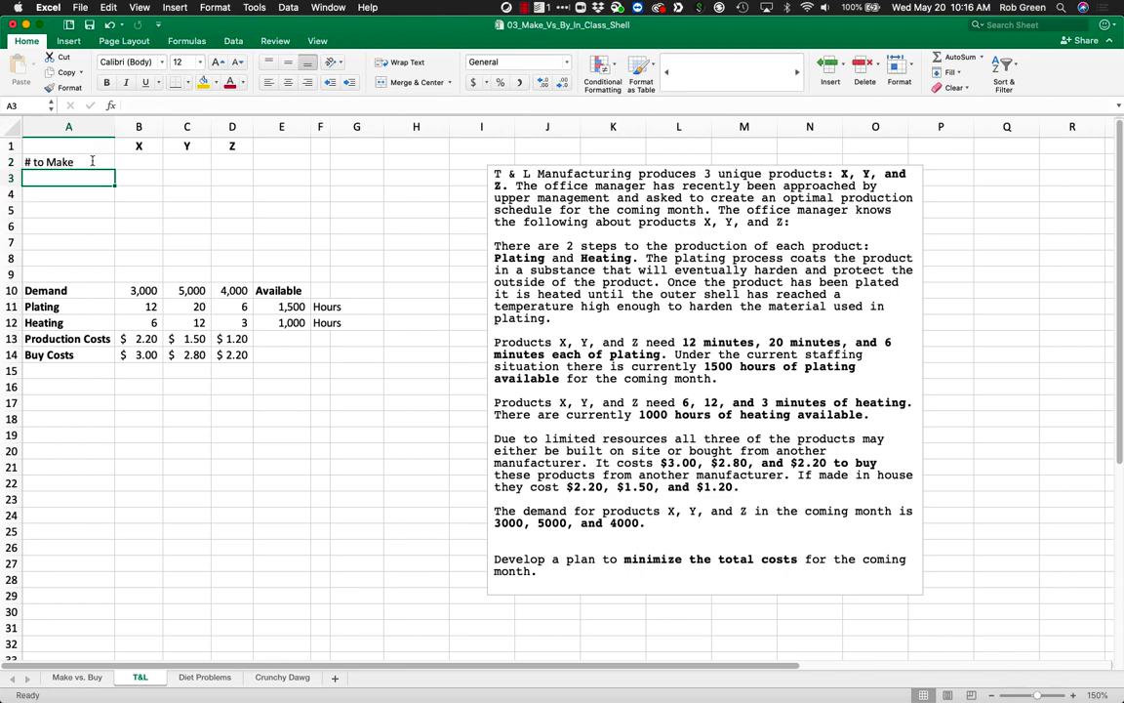
{"action": "type", "text": "#"}
{"action": "type", "text": " to Buy"}
{"action": "key", "text": "Return"}
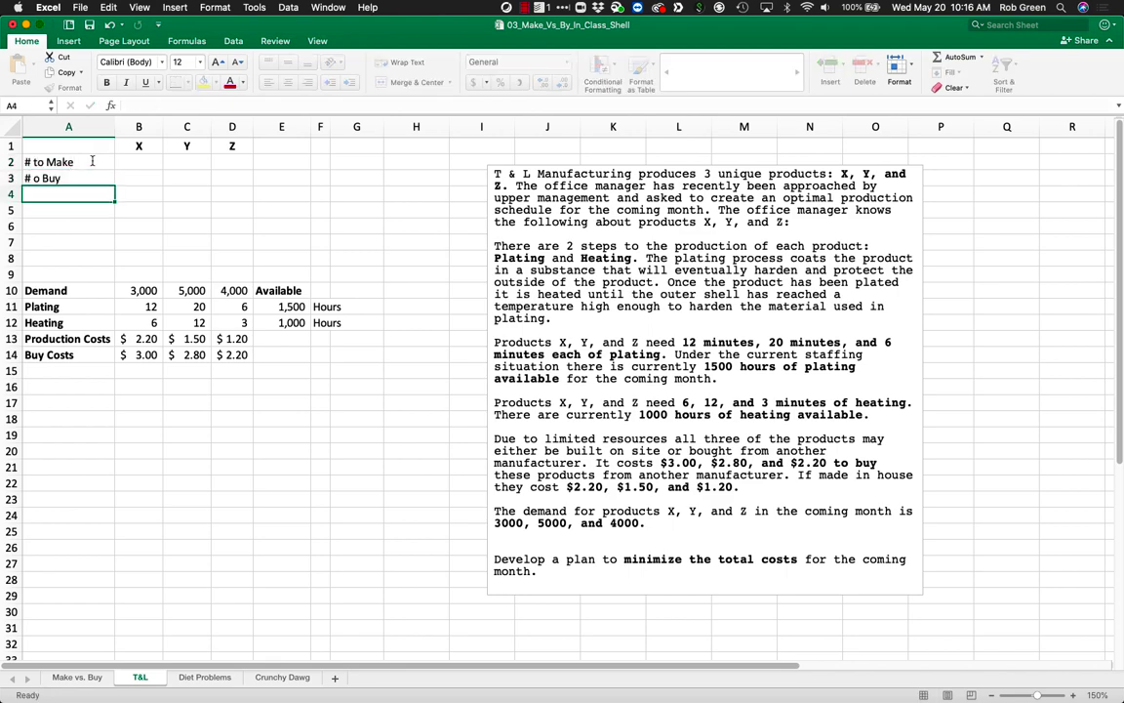
{"action": "left_click", "coordinate": [47, 179]}
{"action": "double_click", "coordinate": [34, 179]}
{"action": "type", "text": "t"}
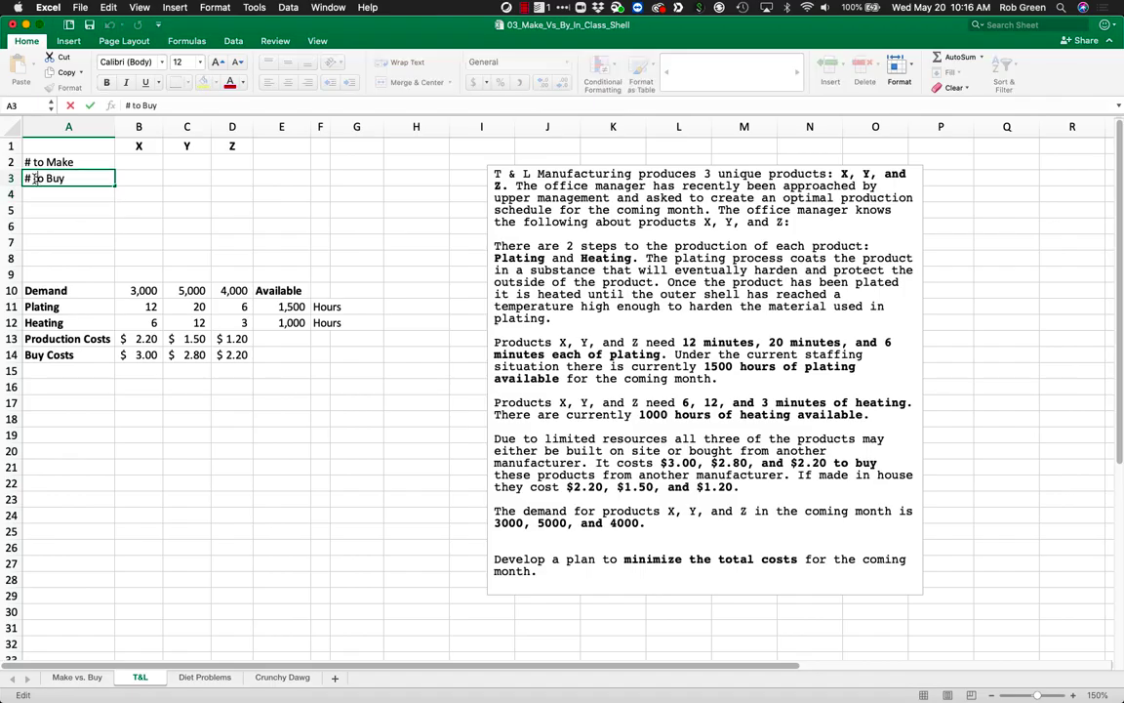
{"action": "key", "text": "Return"}
Apply a thick red outline border around the decision cells B2:D3.
{"action": "left_click_drag", "start_coordinate": [132, 162], "coordinate": [227, 177]}
{"action": "right_click", "coordinate": [229, 180]}
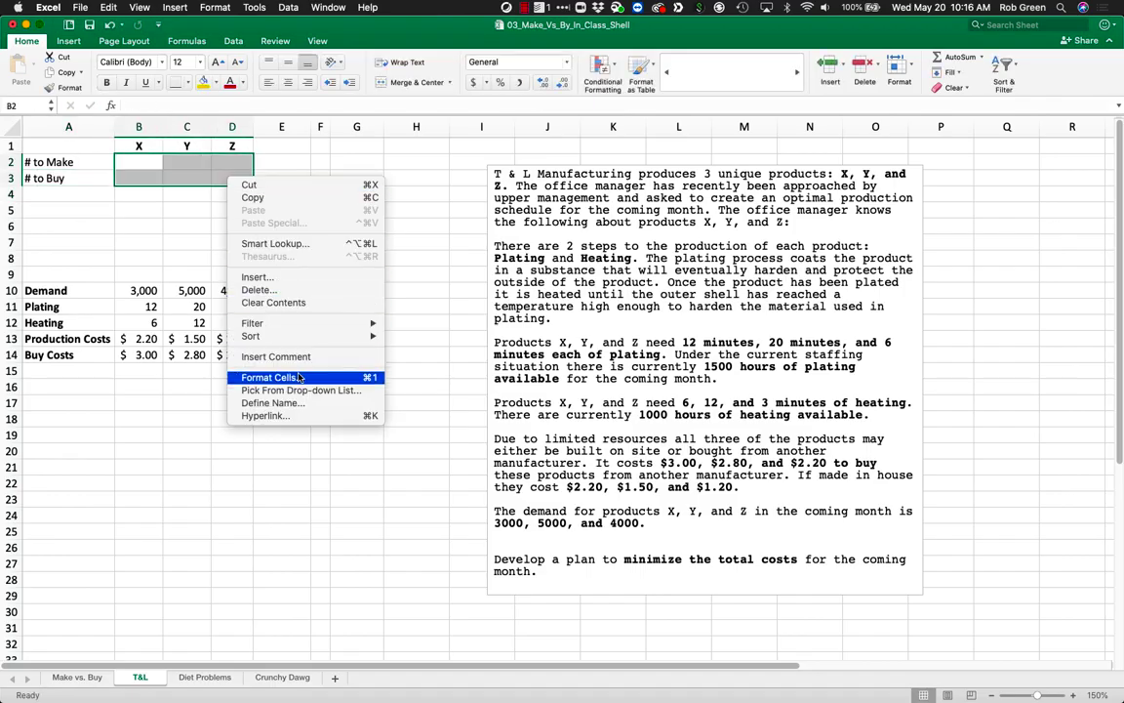
{"action": "left_click", "coordinate": [258, 377]}
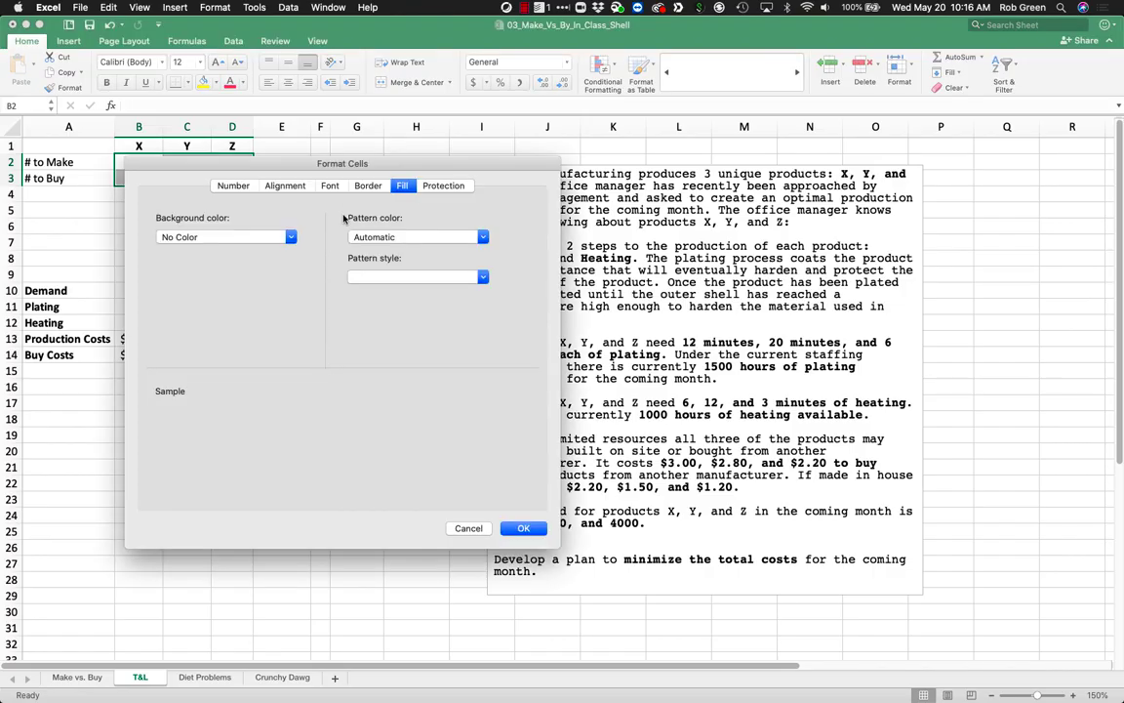
{"action": "left_click", "coordinate": [369, 186]}
{"action": "left_click", "coordinate": [214, 388]}
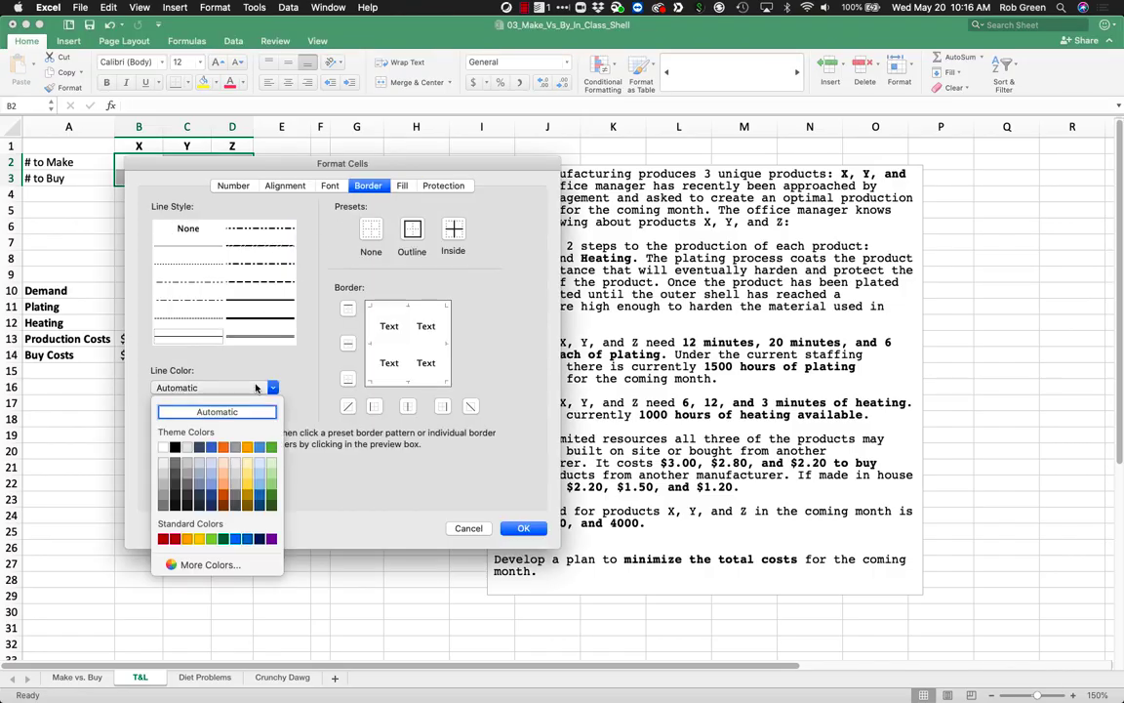
{"action": "left_click", "coordinate": [176, 540]}
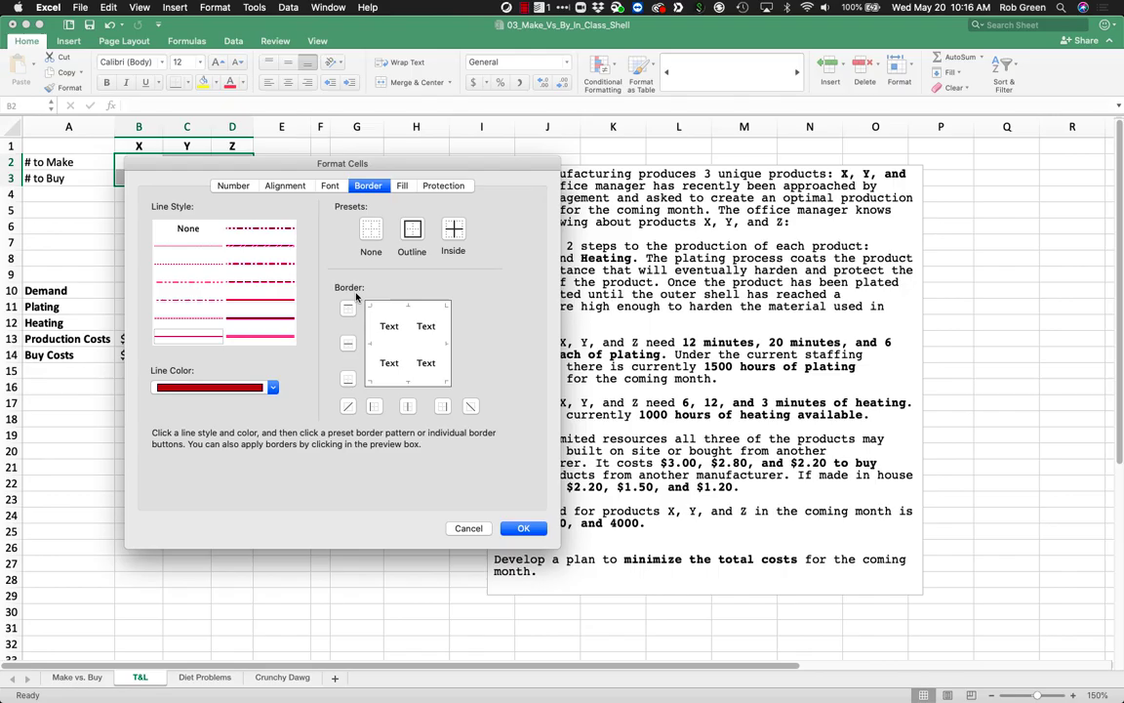
{"action": "left_click", "coordinate": [284, 320]}
{"action": "left_click", "coordinate": [412, 229]}
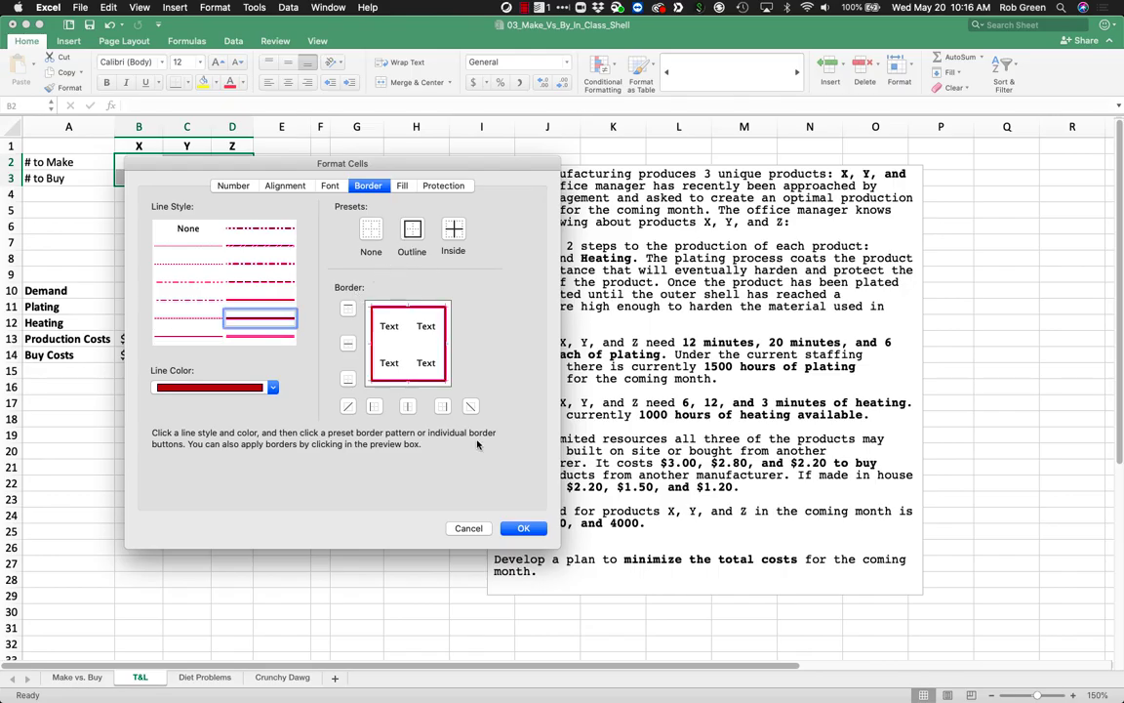
{"action": "left_click", "coordinate": [523, 528]}
{"action": "left_click", "coordinate": [226, 201]}
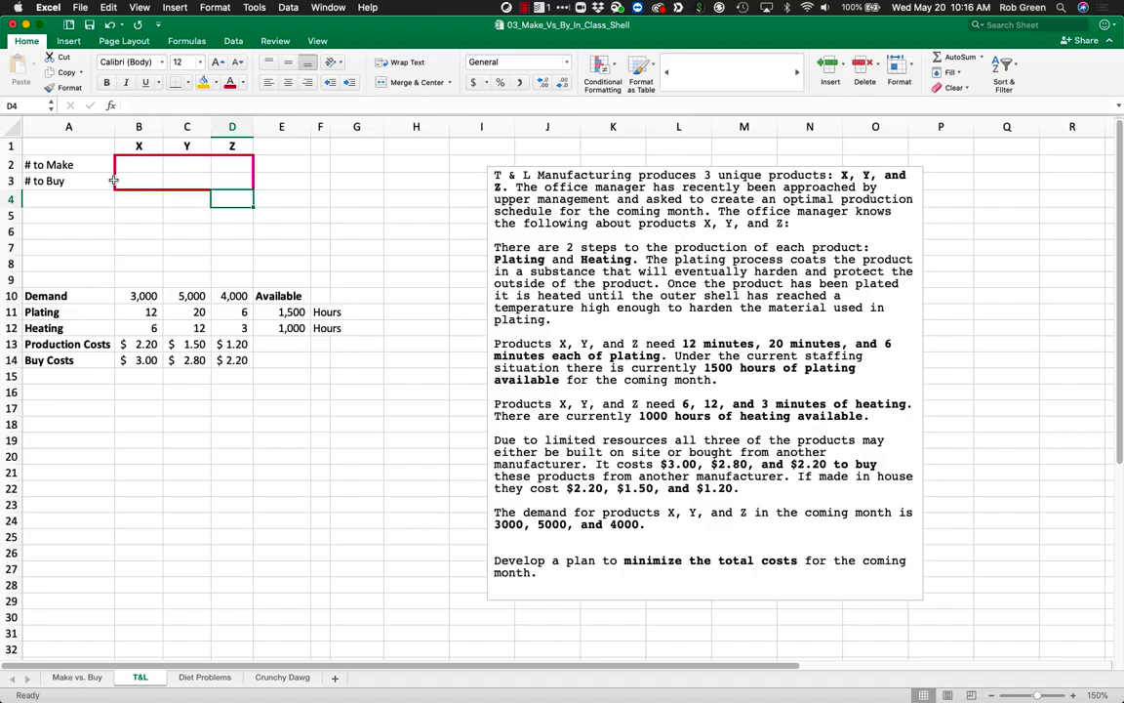
{"action": "left_click", "coordinate": [142, 244]}
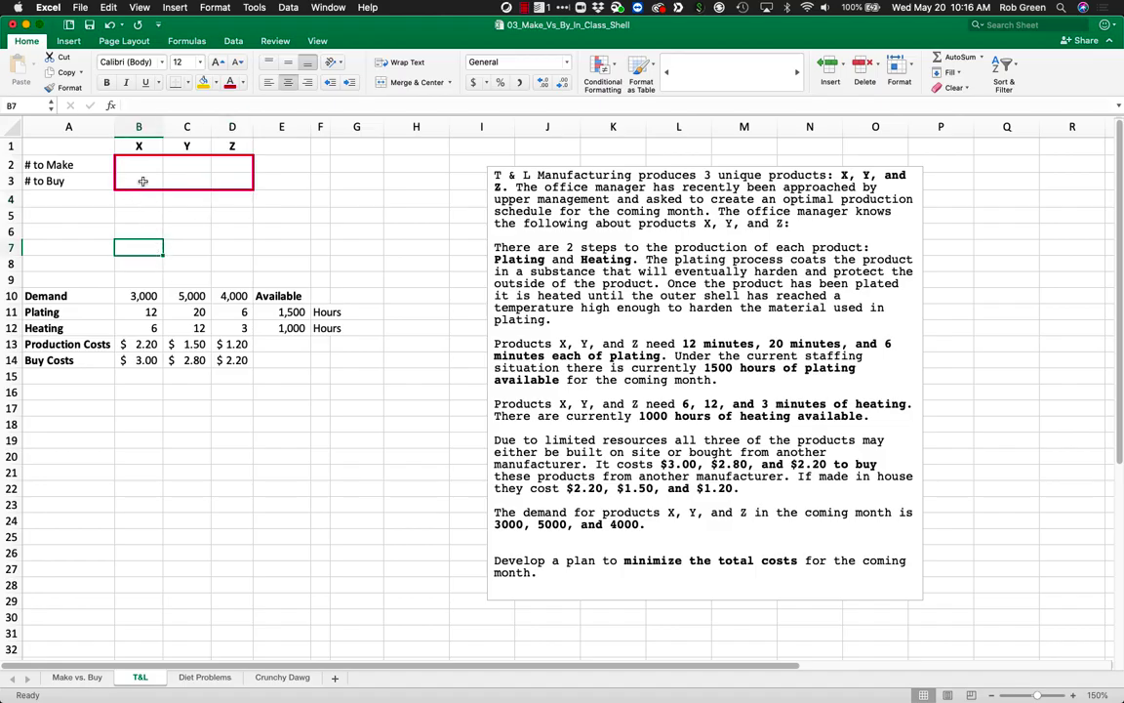
{"action": "left_click", "coordinate": [143, 170]}
{"action": "left_click", "coordinate": [175, 168]}
{"action": "left_click", "coordinate": [227, 167]}
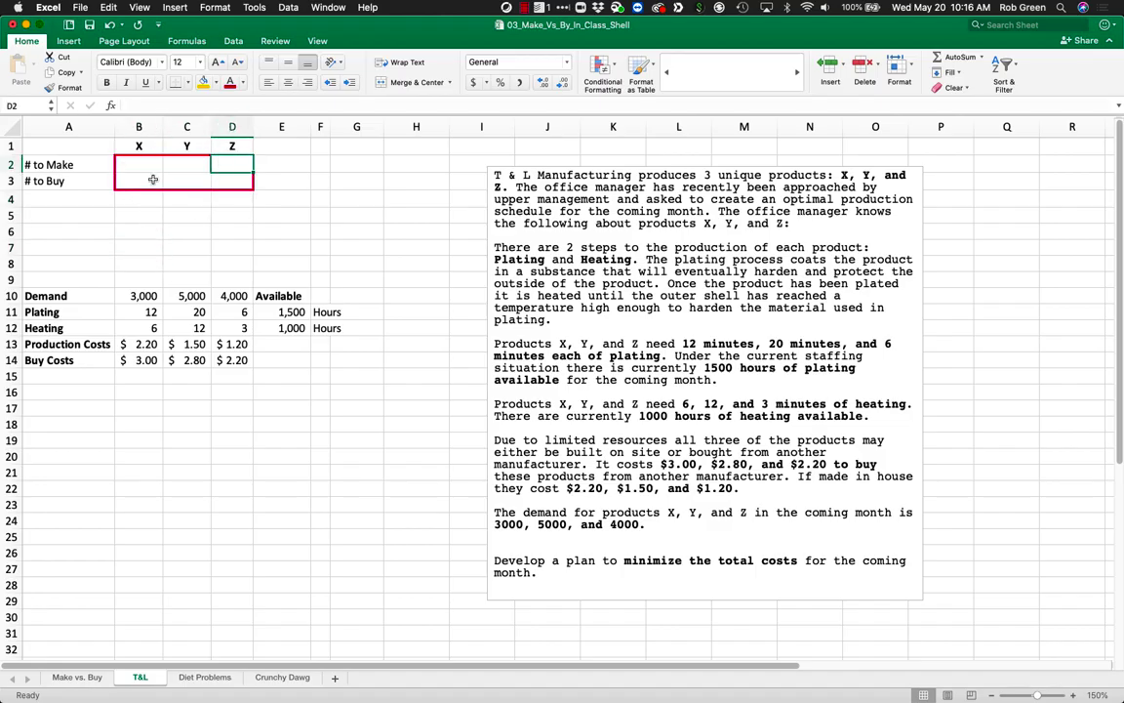
{"action": "left_click", "coordinate": [153, 179]}
{"action": "left_click", "coordinate": [225, 180]}
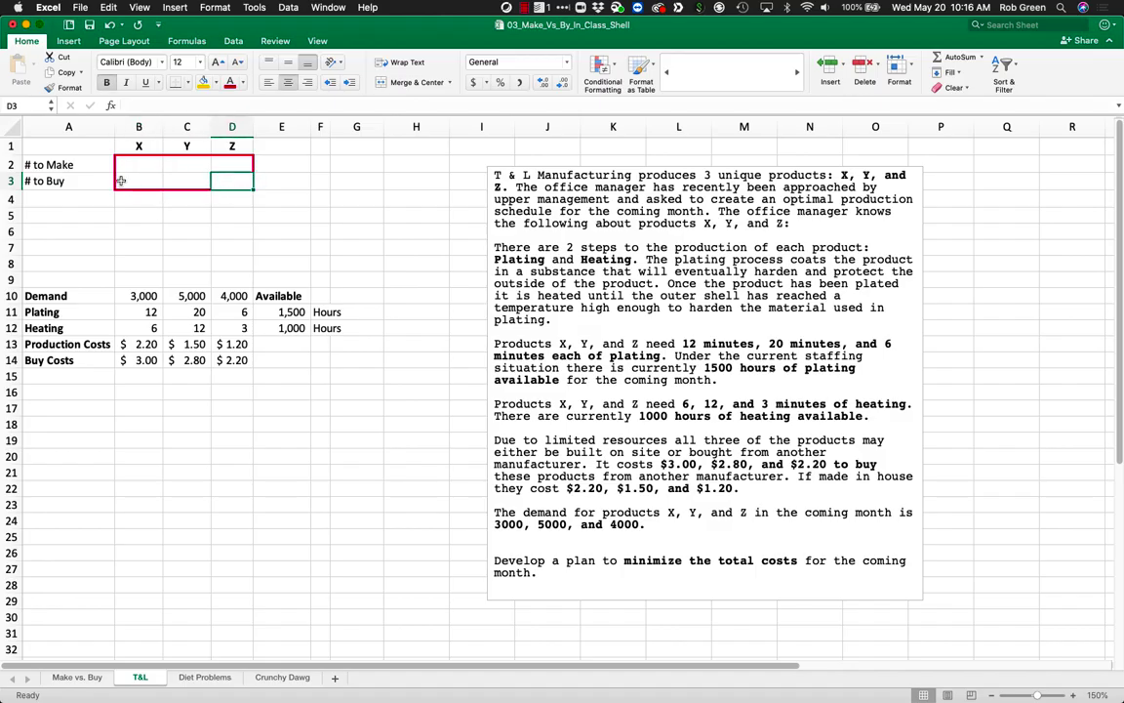
Make the "# to Make" and "# to Buy" labels in A2:A3 bold.
{"action": "left_click_drag", "start_coordinate": [105, 167], "coordinate": [105, 184]}
{"action": "key", "text": "super+b"}
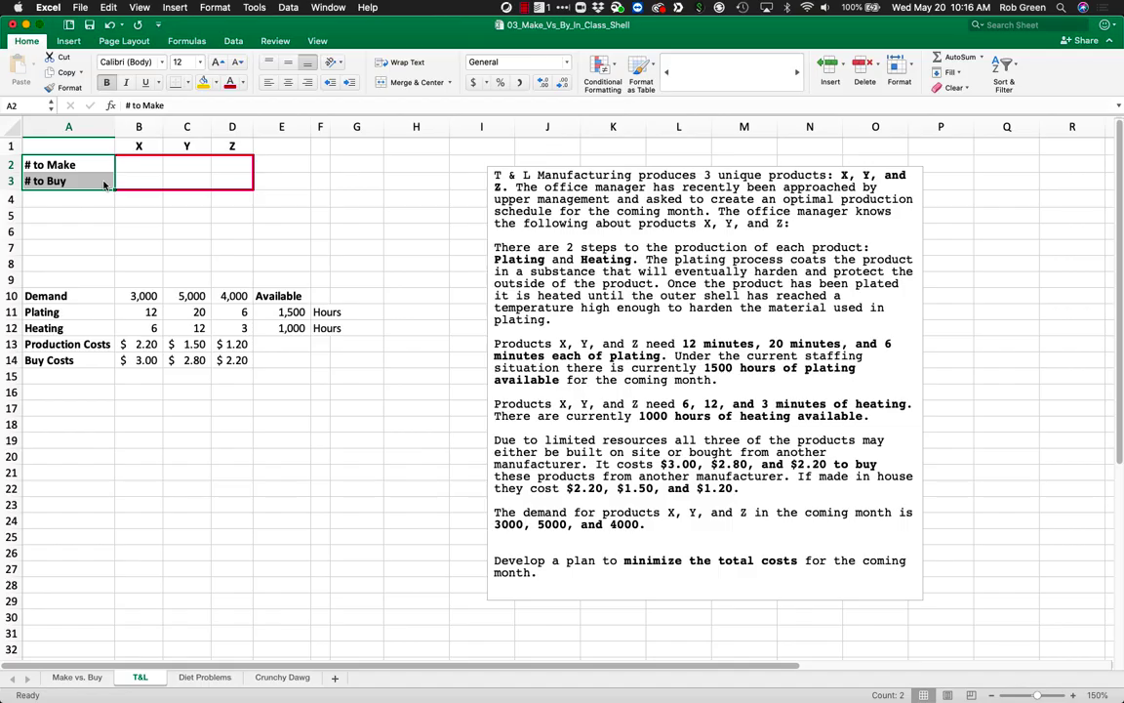
{"action": "left_click", "coordinate": [123, 214]}
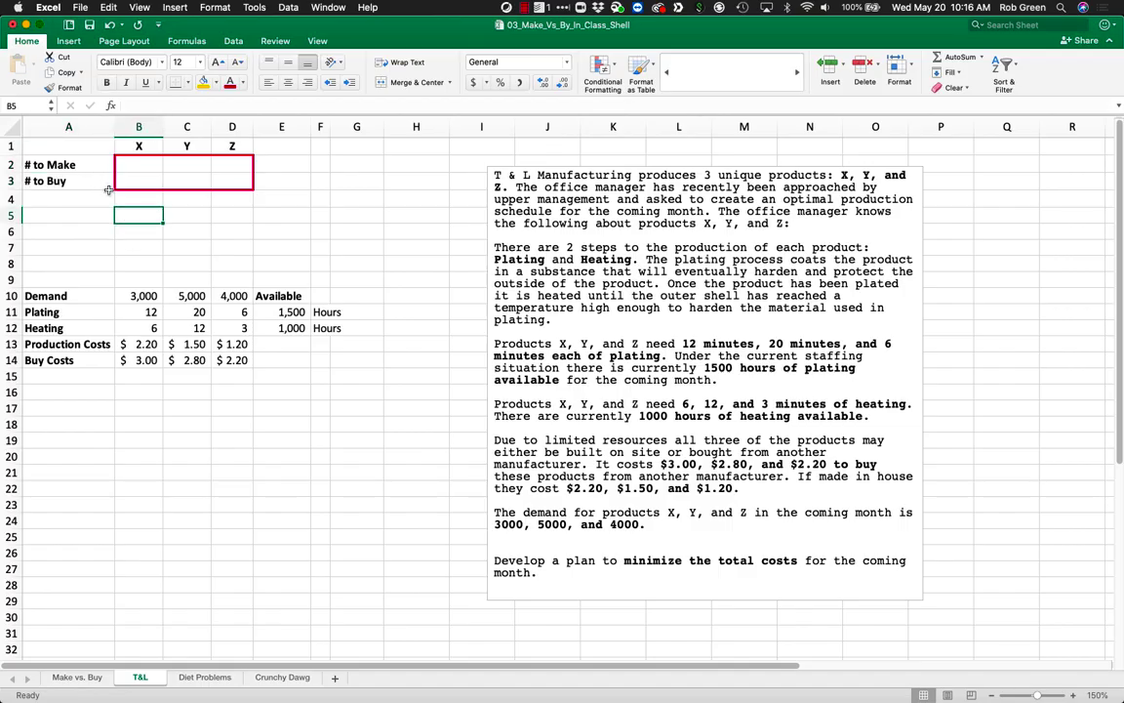
Add the label Total in A4 and right-align it.
{"action": "left_click", "coordinate": [110, 197]}
{"action": "type", "text": "Total"}
{"action": "key", "text": "Return"}
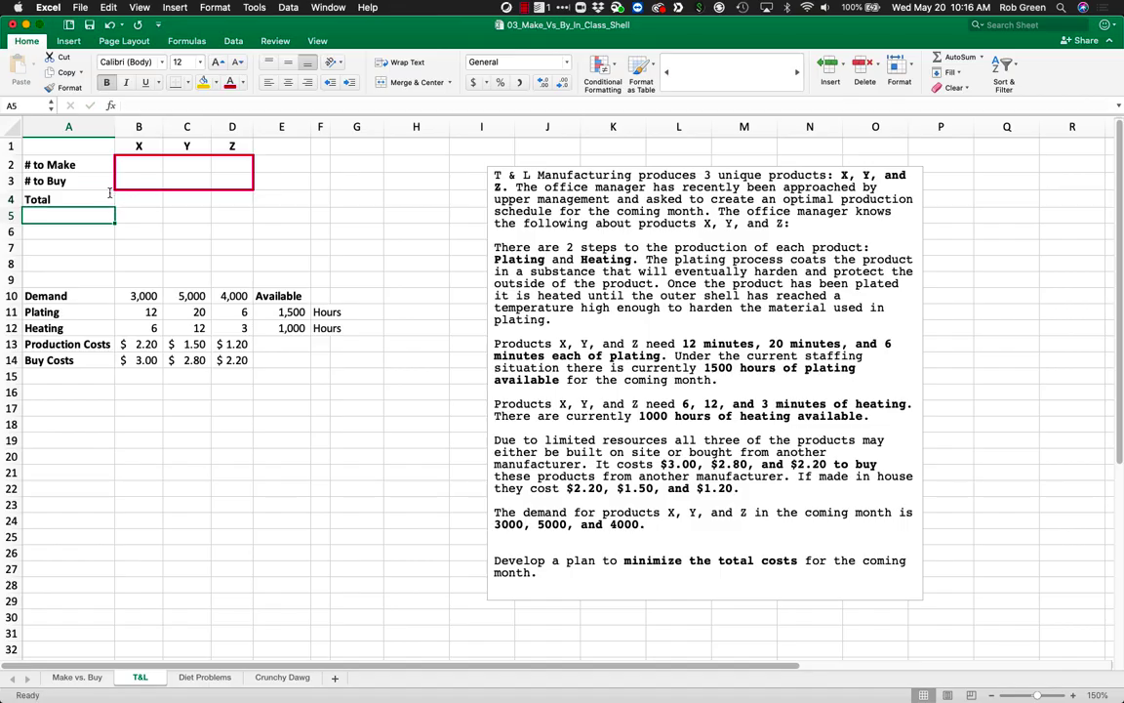
{"action": "left_click", "coordinate": [110, 193]}
{"action": "left_click", "coordinate": [308, 82]}
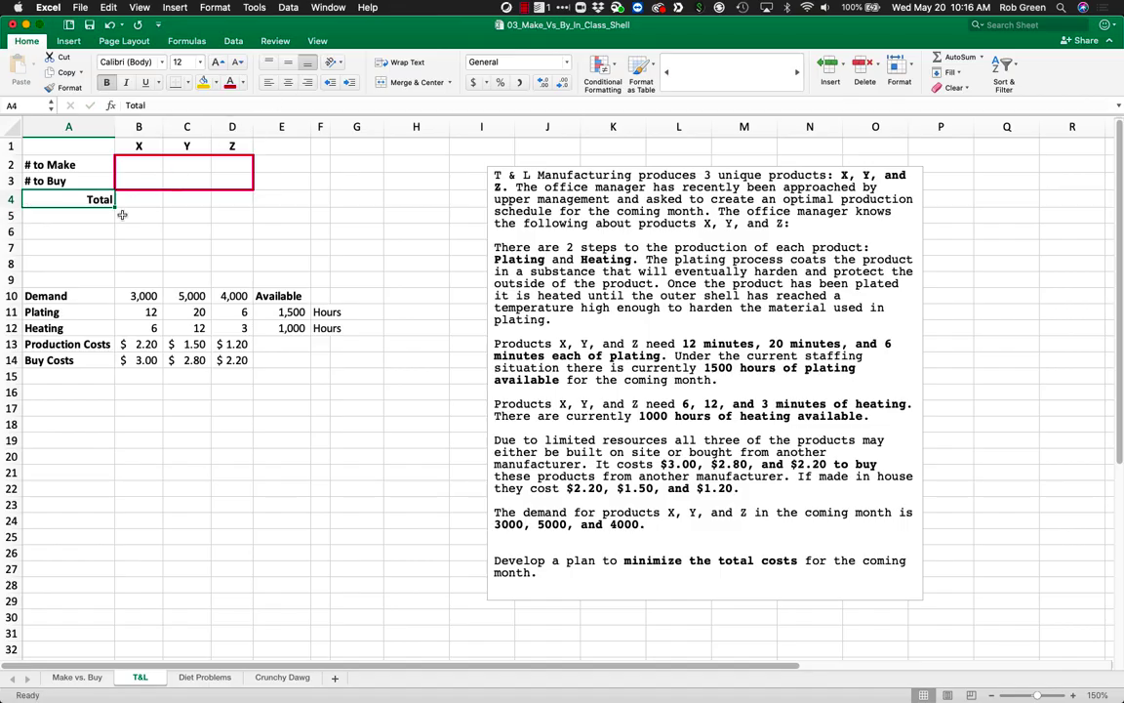
Total product X's make and buy quantities with =SUM(B2:B3) in B4, and fill the formula across to D4.
{"action": "left_click", "coordinate": [133, 197]}
{"action": "type", "text": "="}
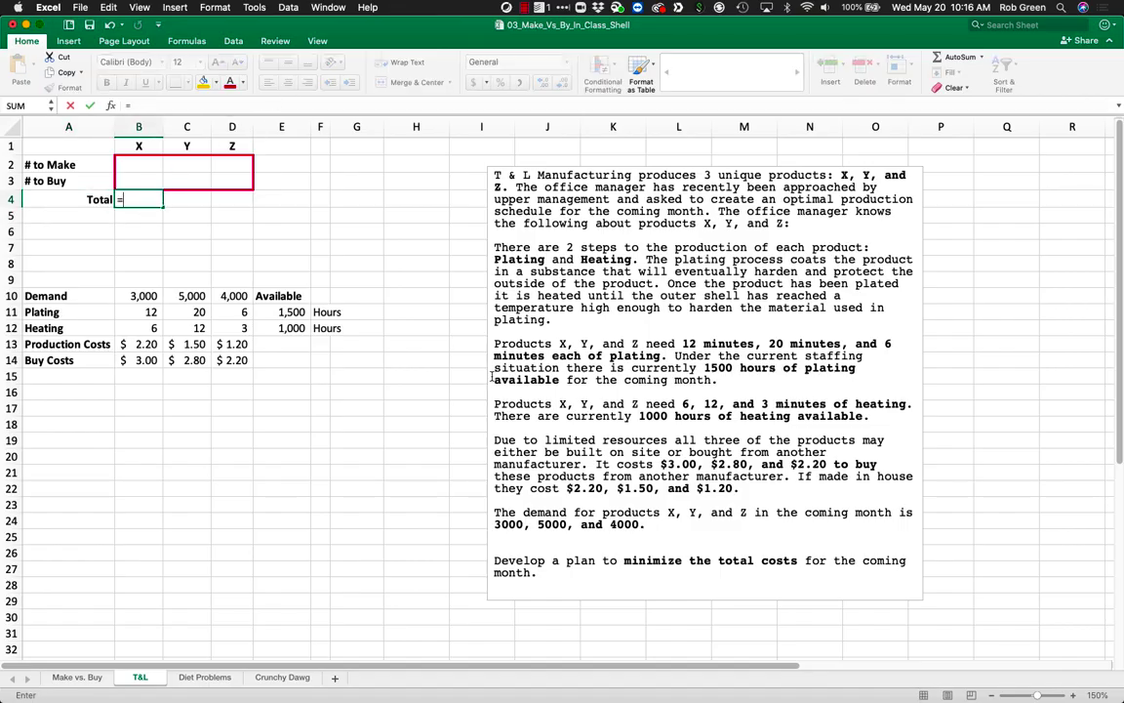
{"action": "left_click", "coordinate": [130, 181]}
{"action": "type", "text": "+"}
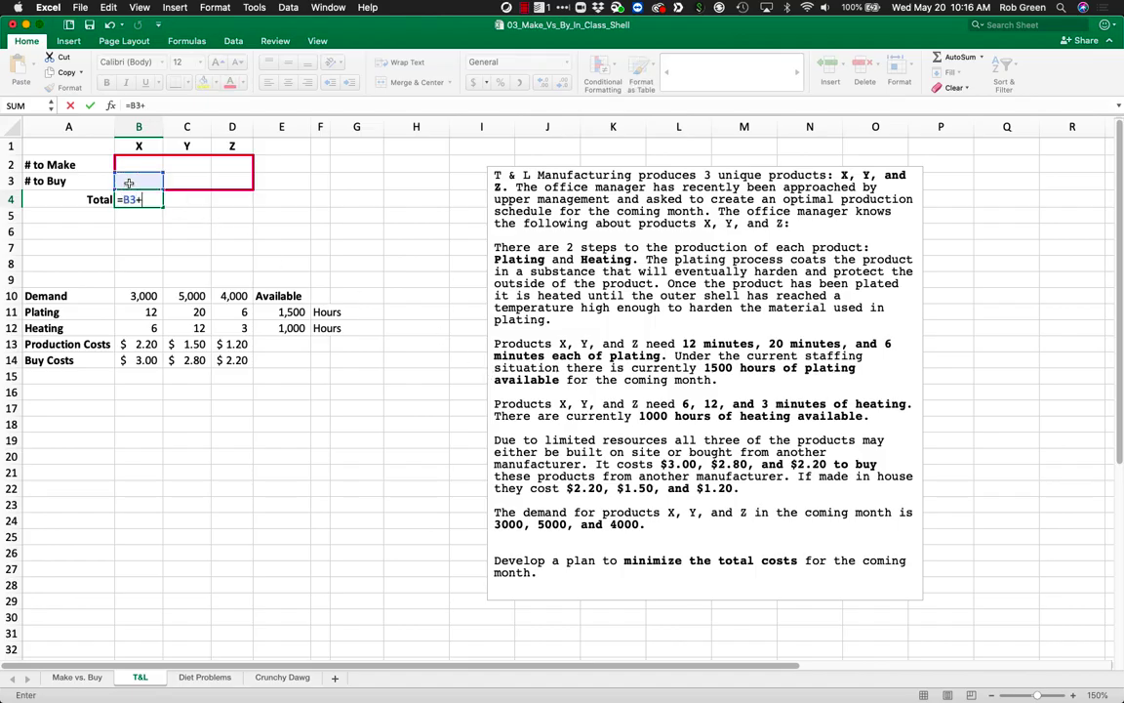
{"action": "left_click", "coordinate": [132, 163]}
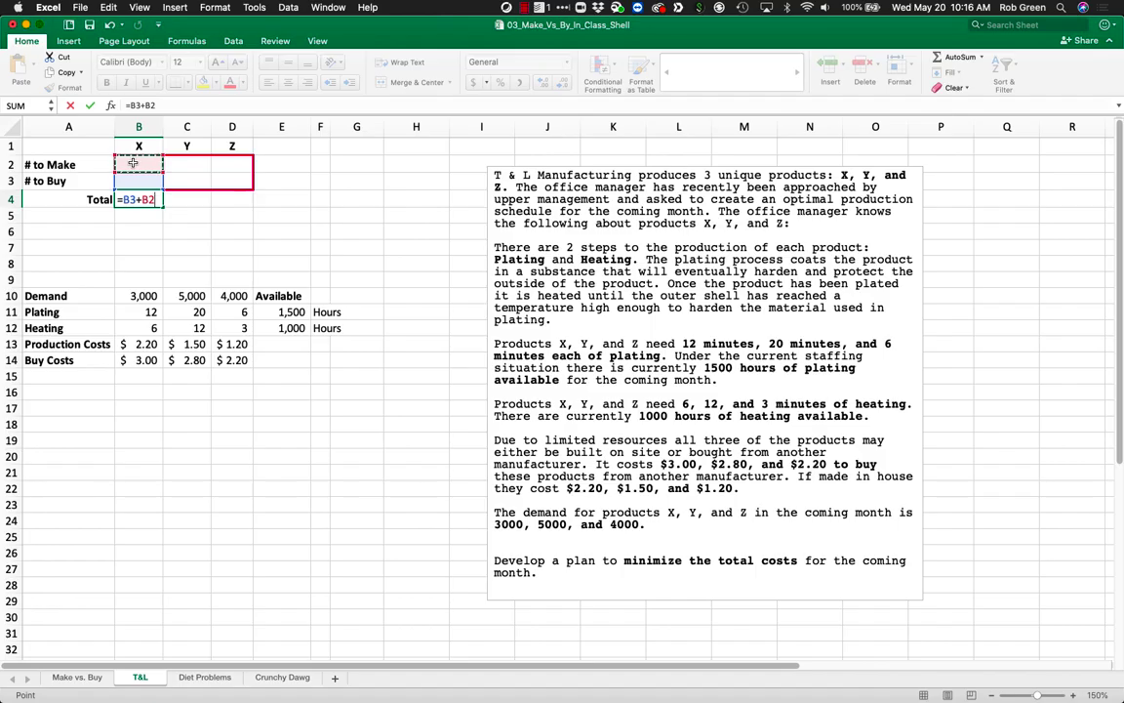
{"action": "key", "text": "BackSpace"}
{"action": "key", "text": "BackSpace"}
{"action": "key", "text": "BackSpace"}
{"action": "key", "text": "BackSpace"}
{"action": "key", "text": "BackSpace"}
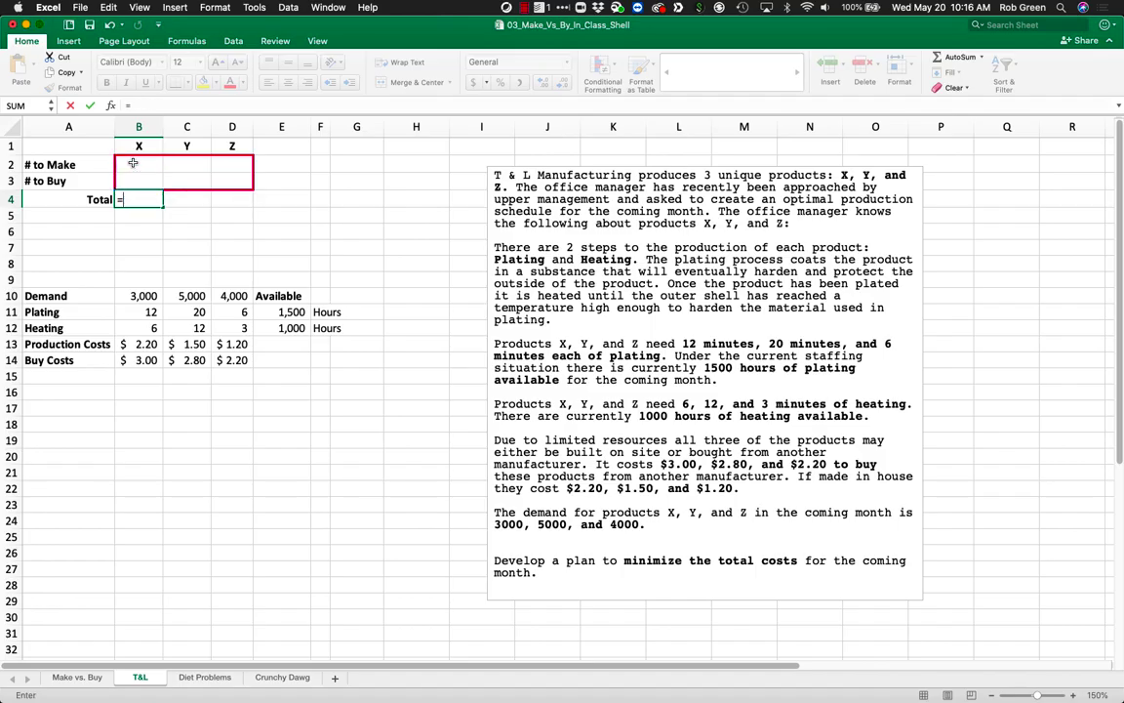
{"action": "type", "text": "sum("}
{"action": "left_click_drag", "start_coordinate": [133, 163], "coordinate": [139, 181]}
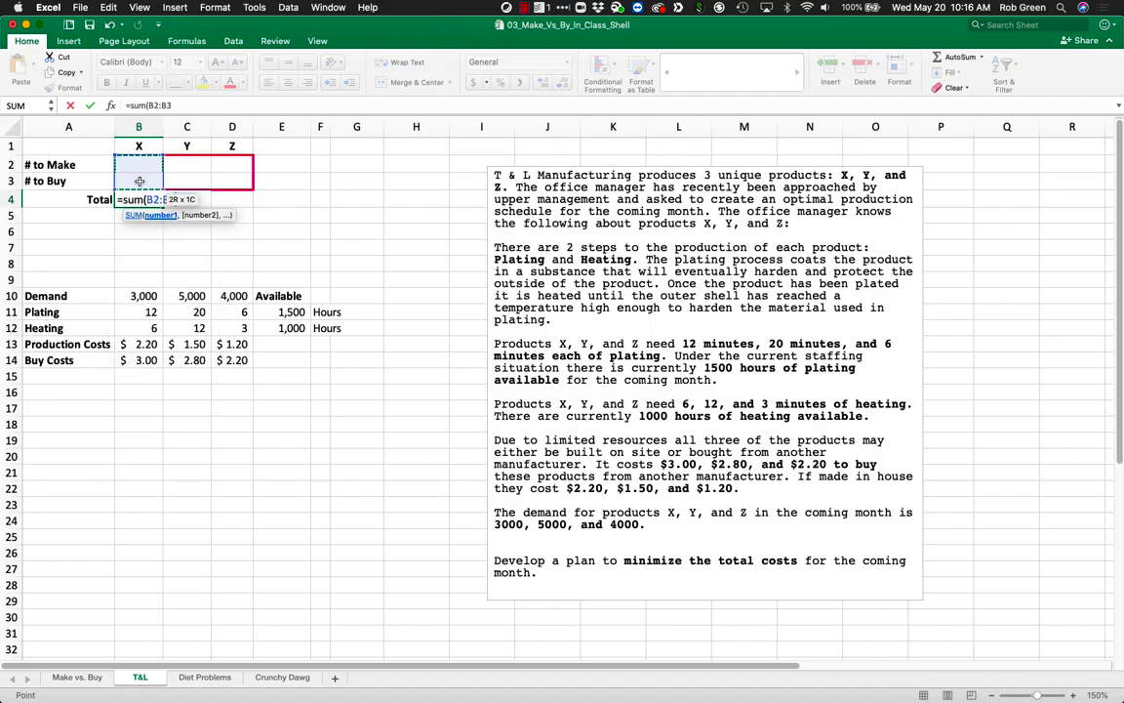
{"action": "key", "text": "Return"}
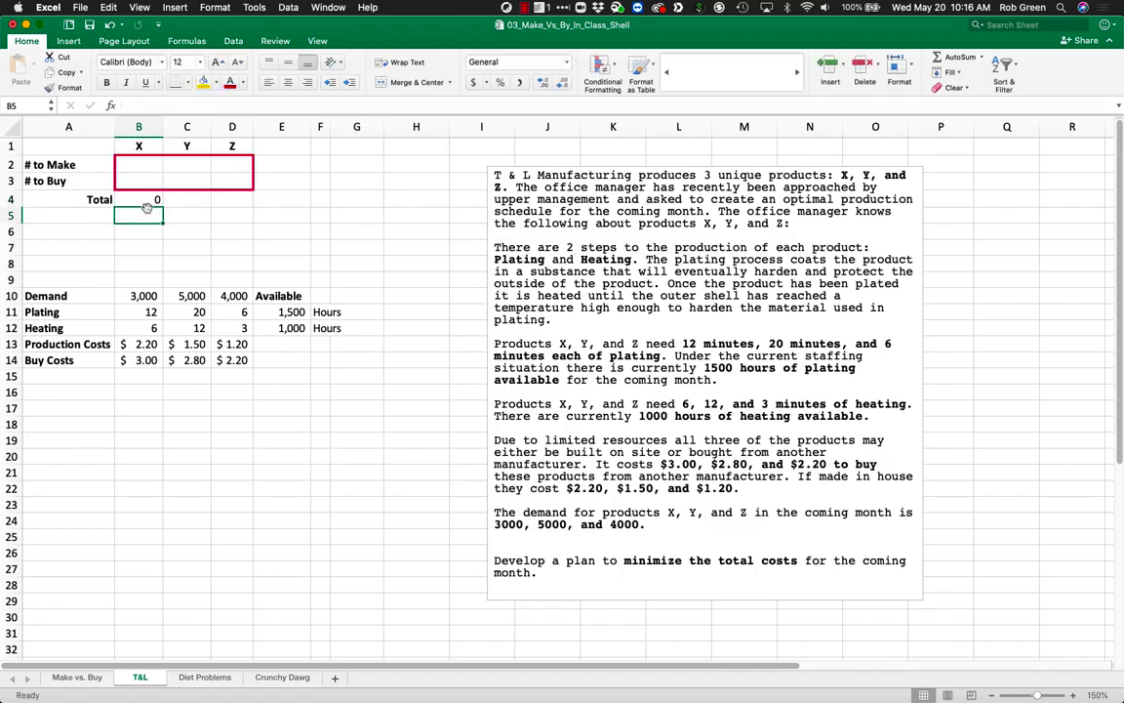
{"action": "left_click", "coordinate": [149, 204]}
{"action": "left_click_drag", "start_coordinate": [164, 210], "coordinate": [248, 205]}
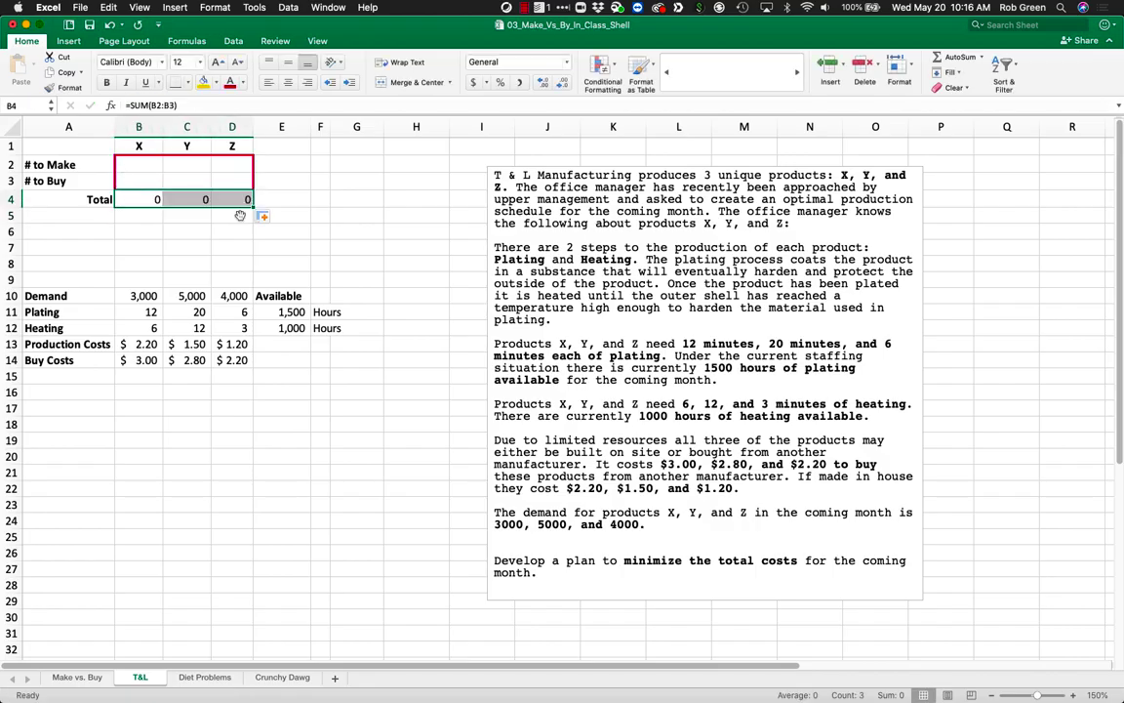
Enter trial quantities to test the totals, with 1 in D2, 3 in D3 and 4 in C3.
{"action": "double_click", "coordinate": [232, 166]}
{"action": "type", "text": "1"}
{"action": "key", "text": "Return"}
{"action": "type", "text": "3"}
{"action": "key", "text": "Return"}
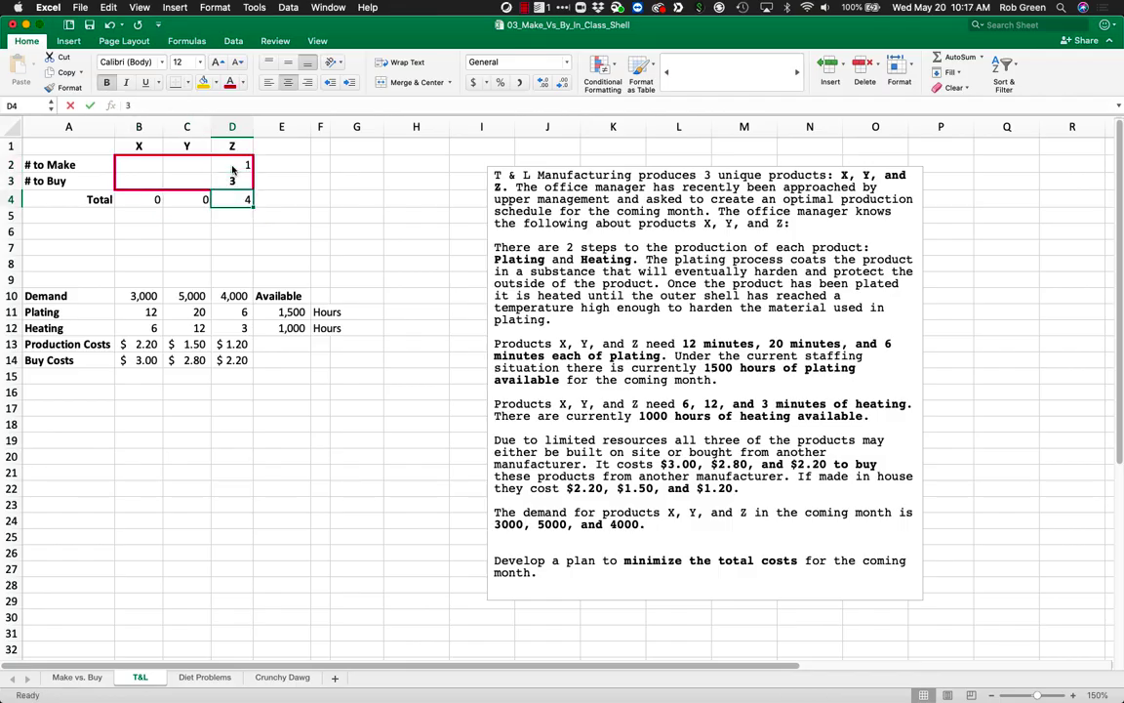
{"action": "key", "text": "Up"}
{"action": "key", "text": "Left"}
{"action": "type", "text": "4"}
{"action": "key", "text": "Return"}
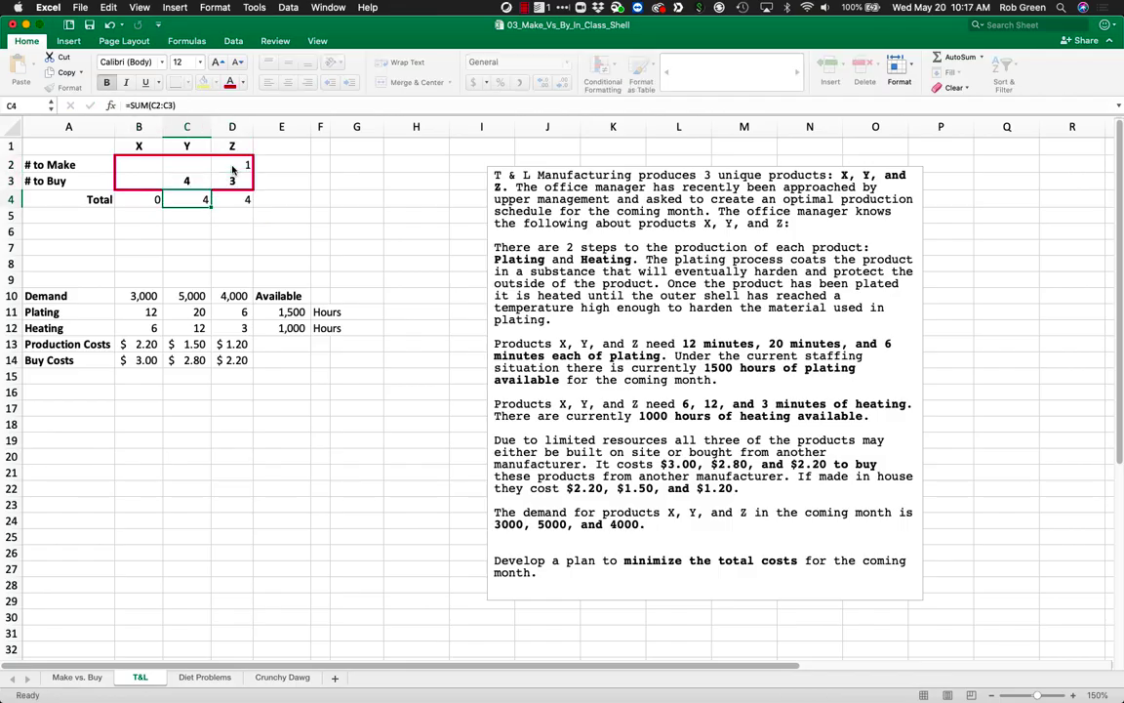
Remove the bold formatting from the decision cells B2:D3.
{"action": "left_click_drag", "start_coordinate": [232, 168], "coordinate": [138, 186]}
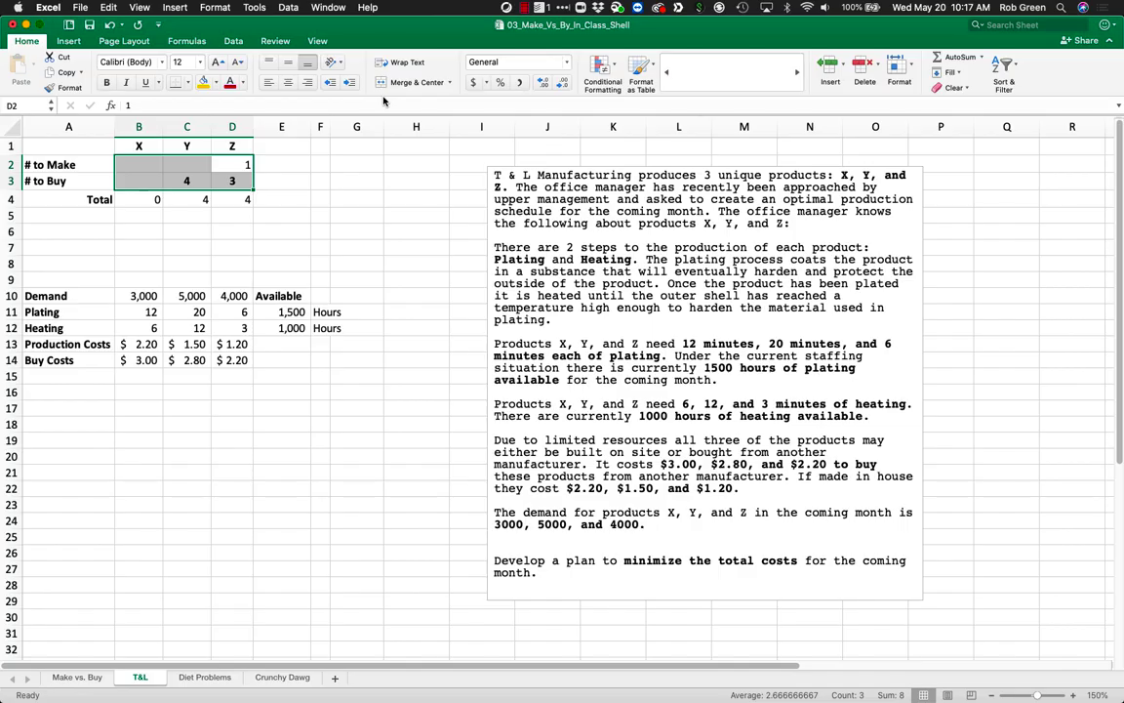
{"action": "key", "text": "super+b"}
{"action": "key", "text": "super+z"}
{"action": "left_click", "coordinate": [351, 158]}
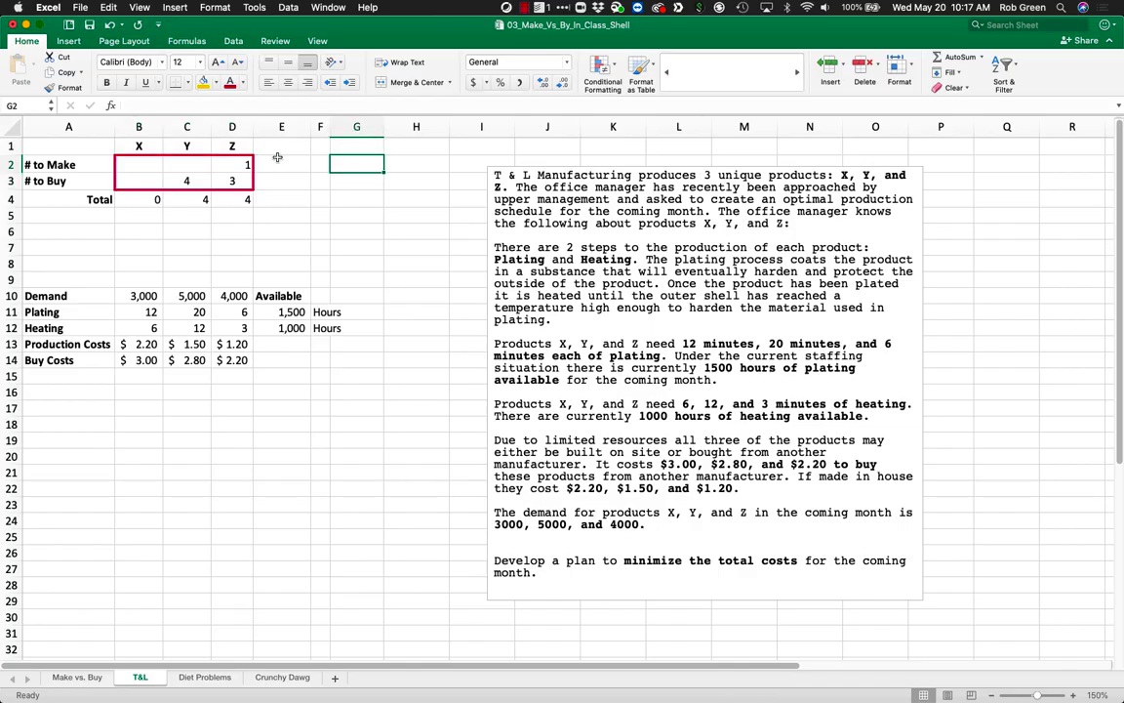
Center the decision cells B2:D3 and the product totals in B4:D4.
{"action": "left_click_drag", "start_coordinate": [245, 164], "coordinate": [142, 172]}
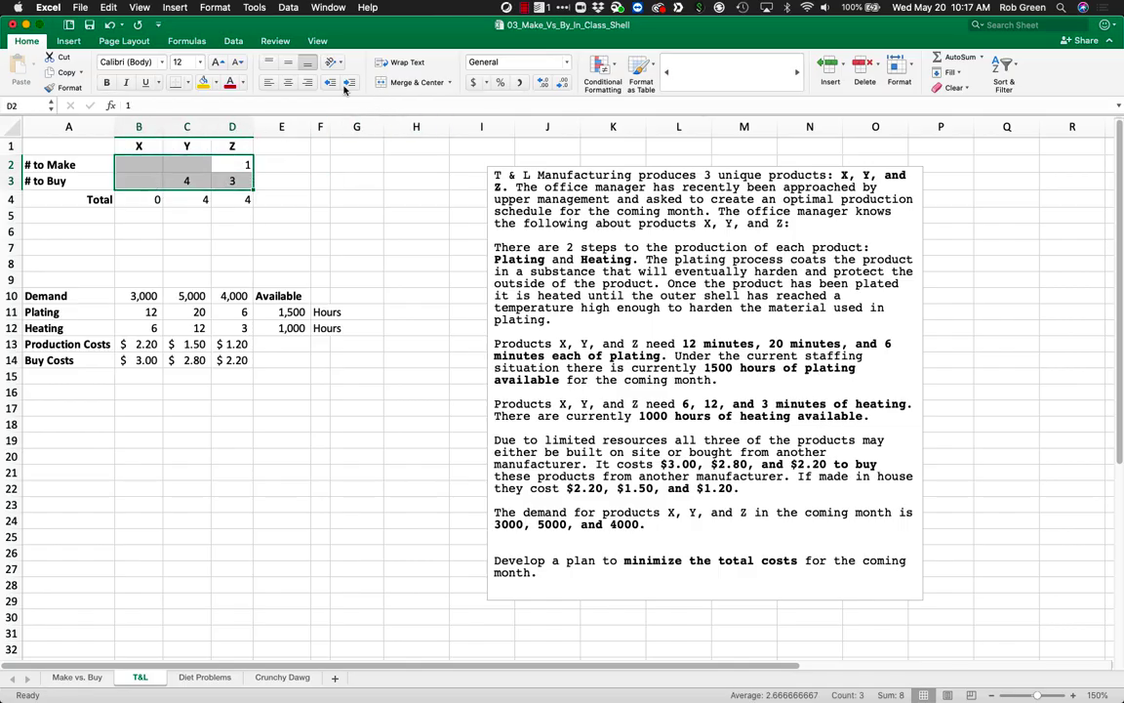
{"action": "left_click", "coordinate": [287, 82]}
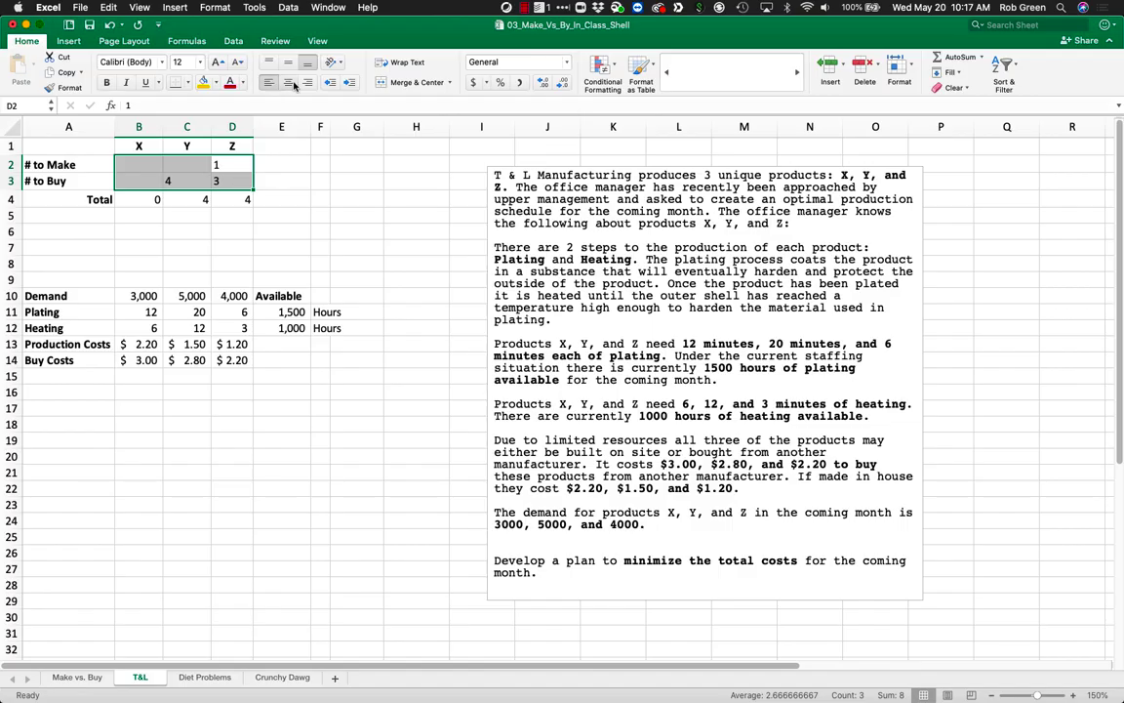
{"action": "left_click", "coordinate": [320, 215]}
{"action": "left_click_drag", "start_coordinate": [150, 202], "coordinate": [234, 200]}
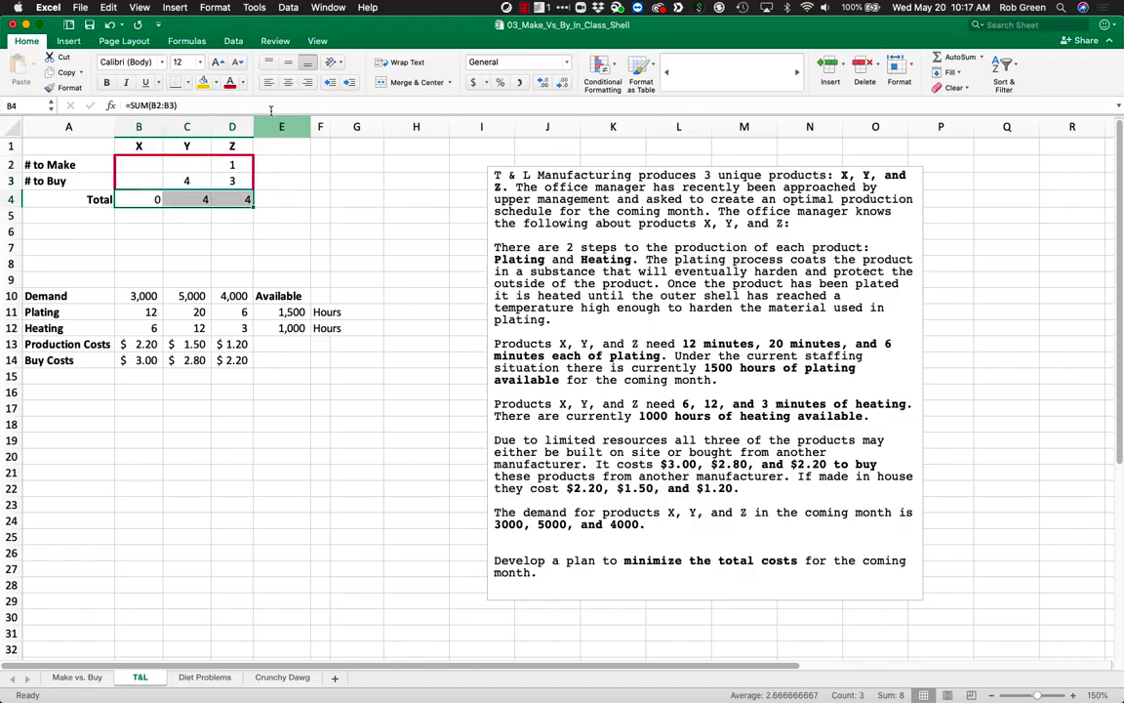
{"action": "left_click", "coordinate": [288, 82]}
{"action": "left_click", "coordinate": [281, 214]}
Format the quantities and totals in B2:D4 with the comma number style and no decimal places.
{"action": "left_click_drag", "start_coordinate": [141, 164], "coordinate": [235, 200]}
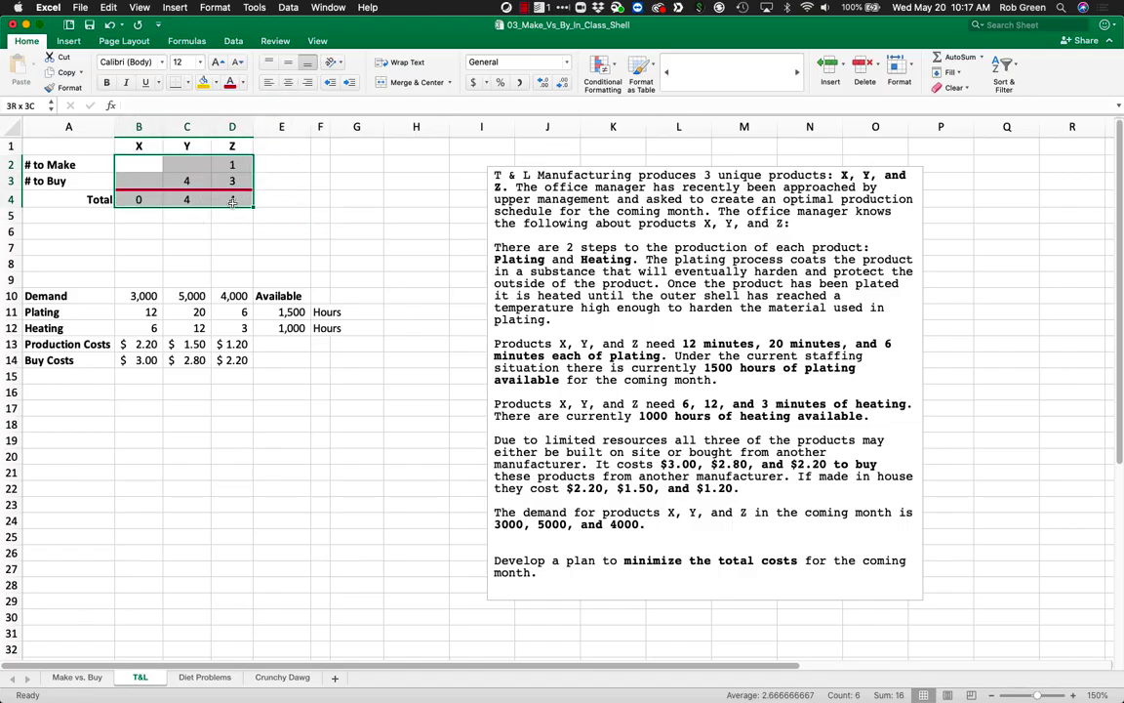
{"action": "left_click", "coordinate": [517, 84]}
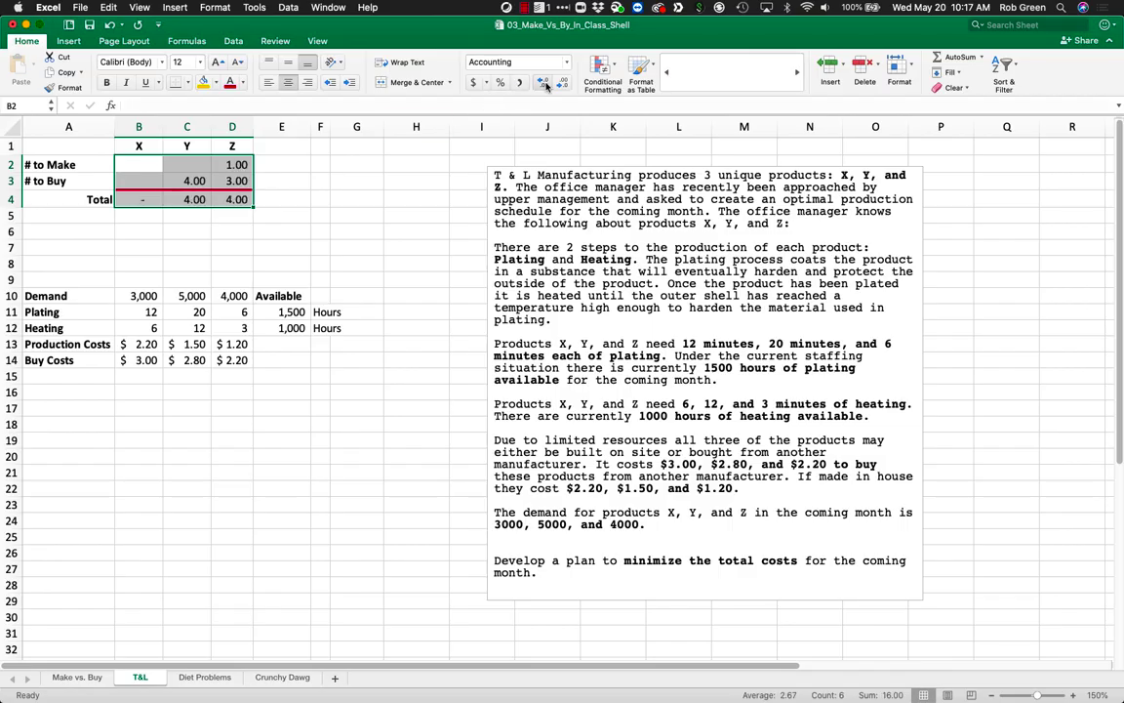
{"action": "left_click", "coordinate": [544, 86]}
{"action": "left_click", "coordinate": [562, 87]}
{"action": "left_click", "coordinate": [563, 86]}
{"action": "left_click", "coordinate": [562, 87]}
{"action": "left_click", "coordinate": [356, 198]}
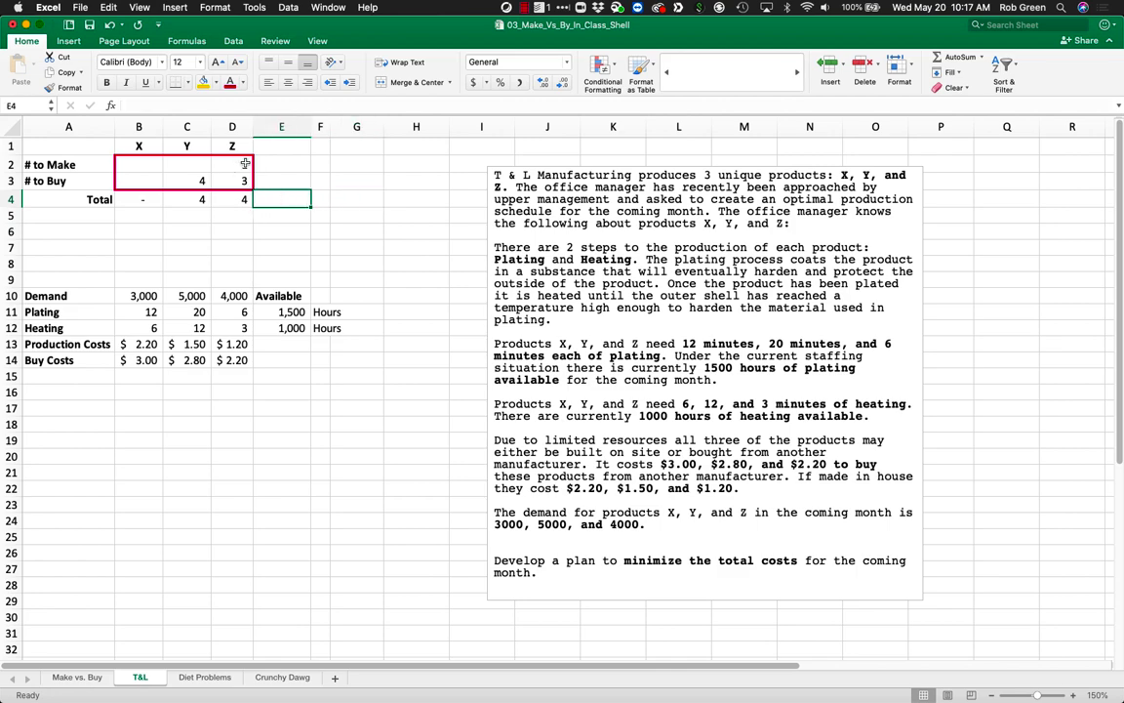
{"action": "left_click_drag", "start_coordinate": [234, 165], "coordinate": [140, 204]}
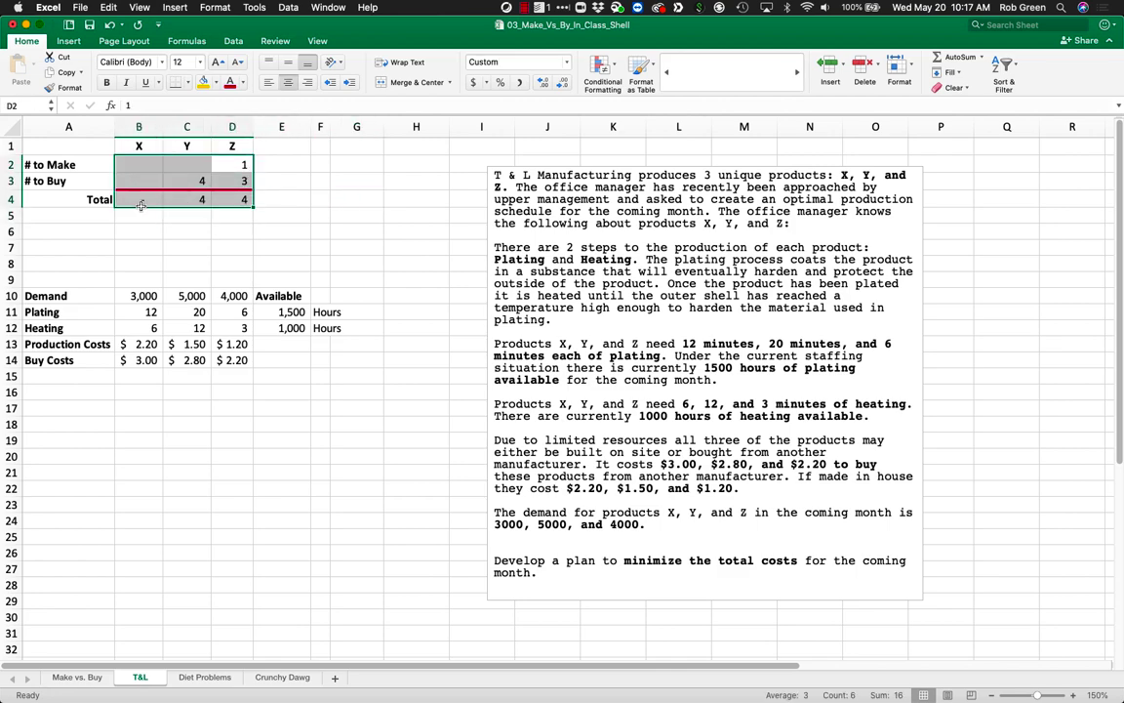
{"action": "left_click", "coordinate": [186, 232]}
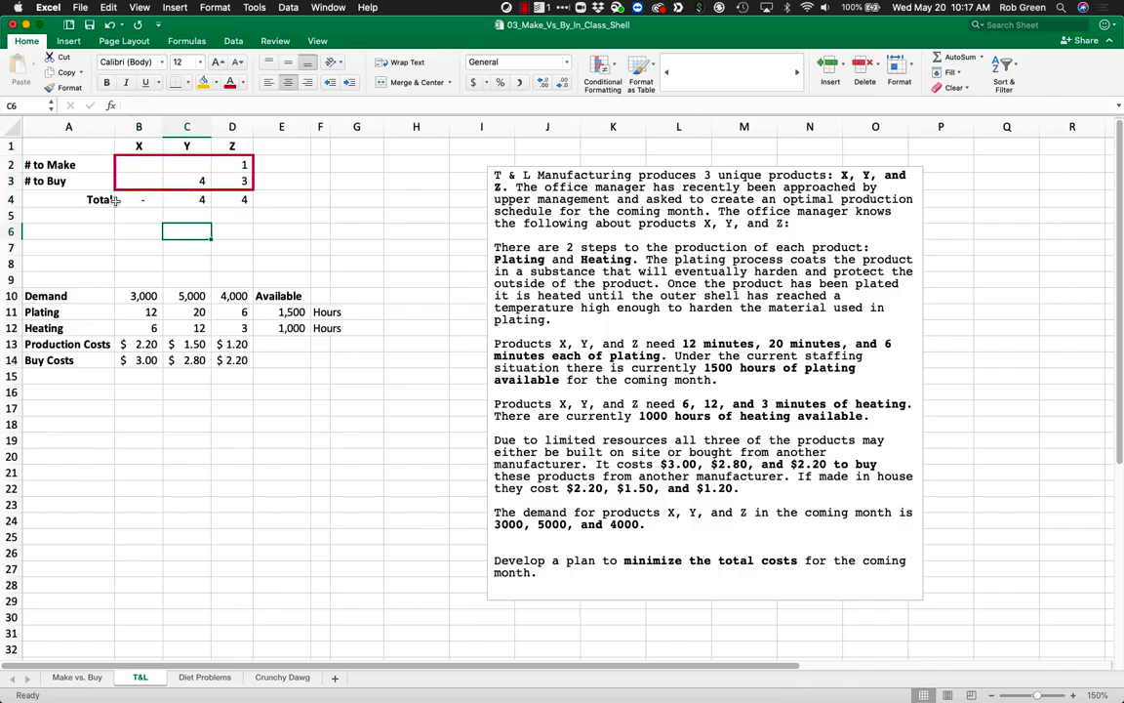
{"action": "left_click_drag", "start_coordinate": [98, 199], "coordinate": [231, 200]}
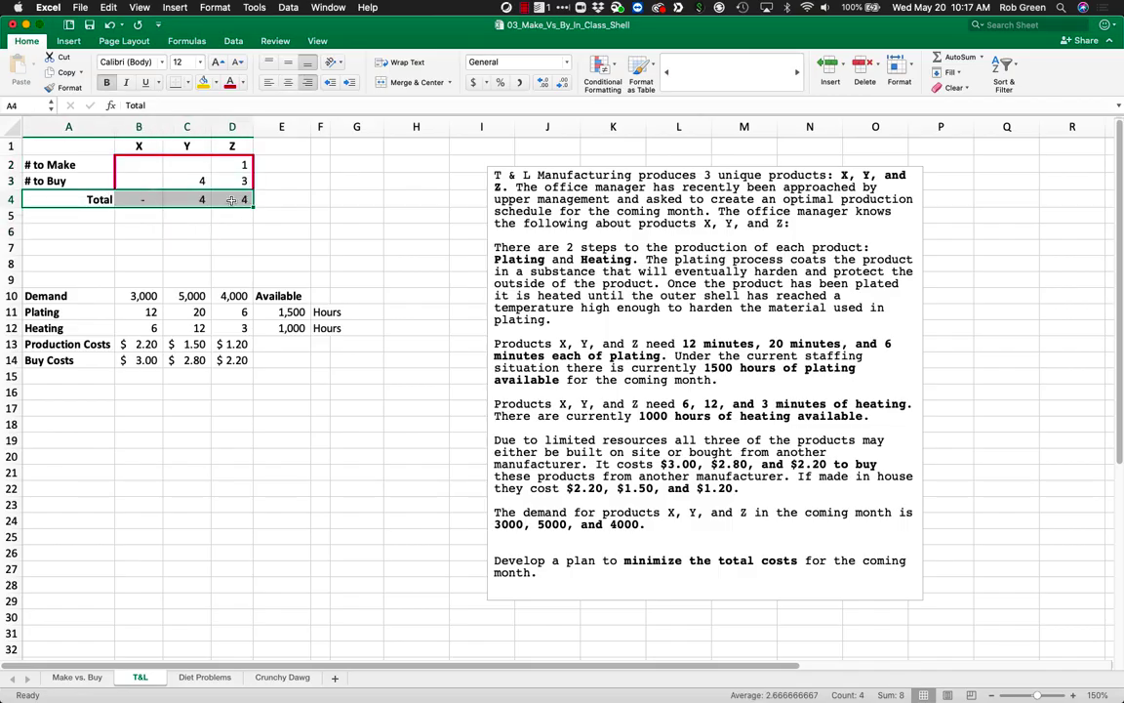
{"action": "left_click", "coordinate": [205, 248]}
{"action": "left_click_drag", "start_coordinate": [107, 201], "coordinate": [220, 205]}
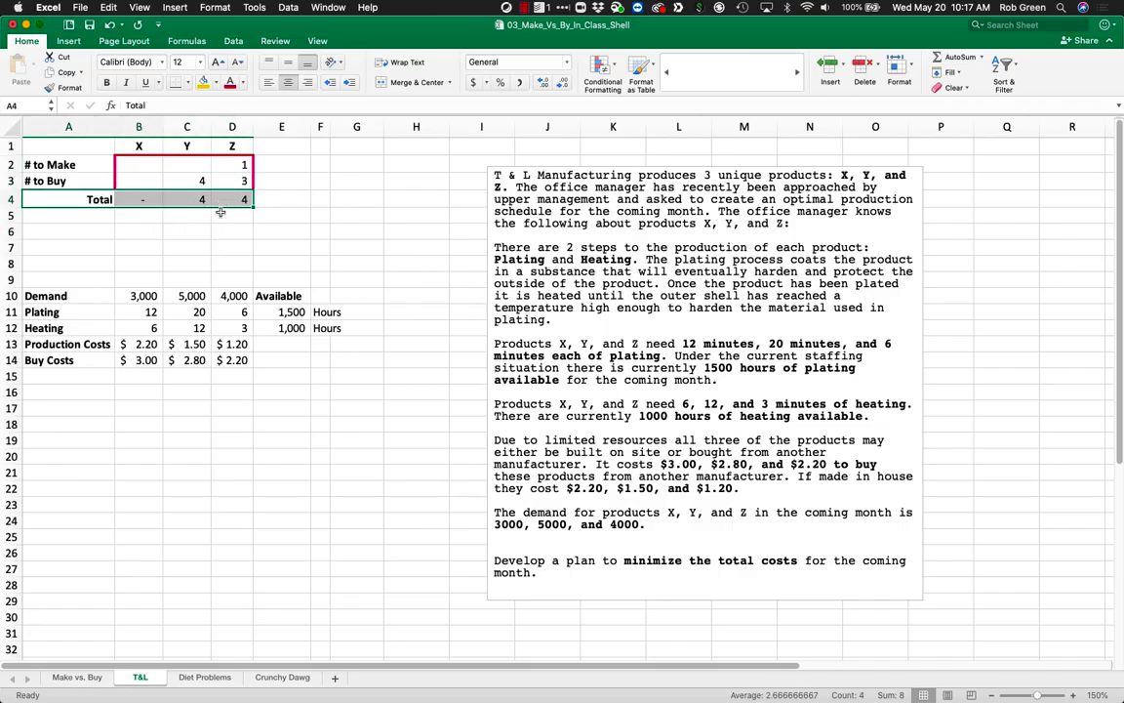
{"action": "left_click_drag", "start_coordinate": [81, 300], "coordinate": [232, 298]}
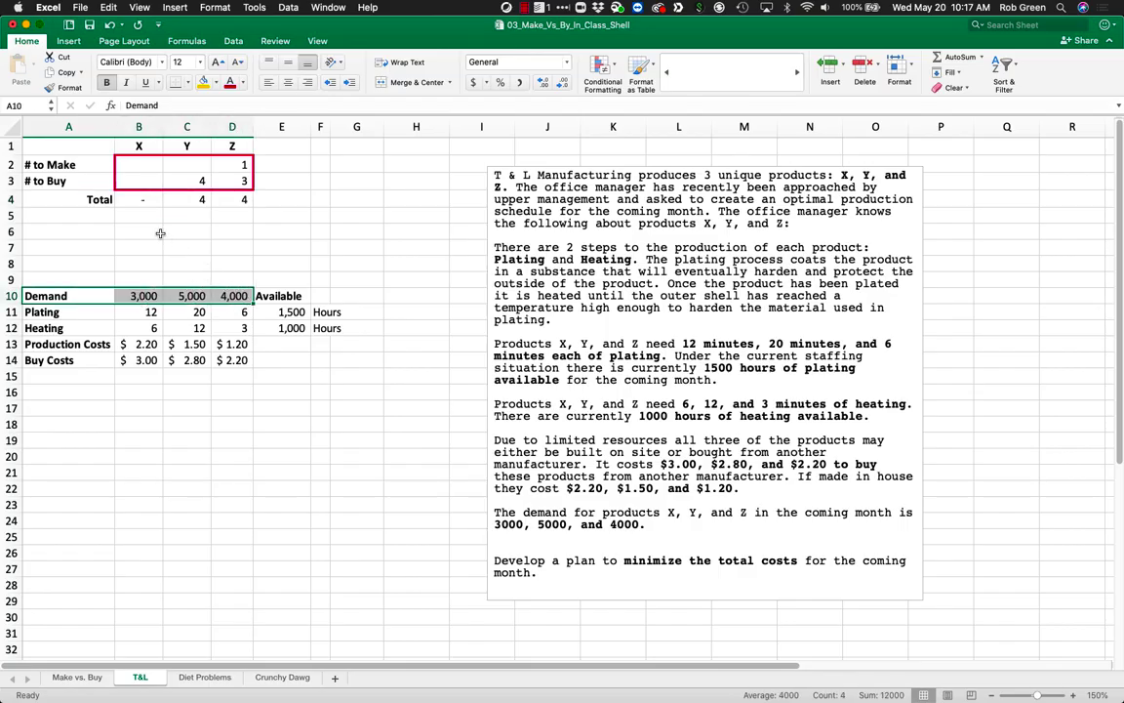
Enter the constraint sign >= in B5, C5 and D5 under the totals, and center the three cells.
{"action": "left_click", "coordinate": [139, 212]}
{"action": "type", "text": ">="}
{"action": "key", "text": "Tab"}
{"action": "type", "text": ">="}
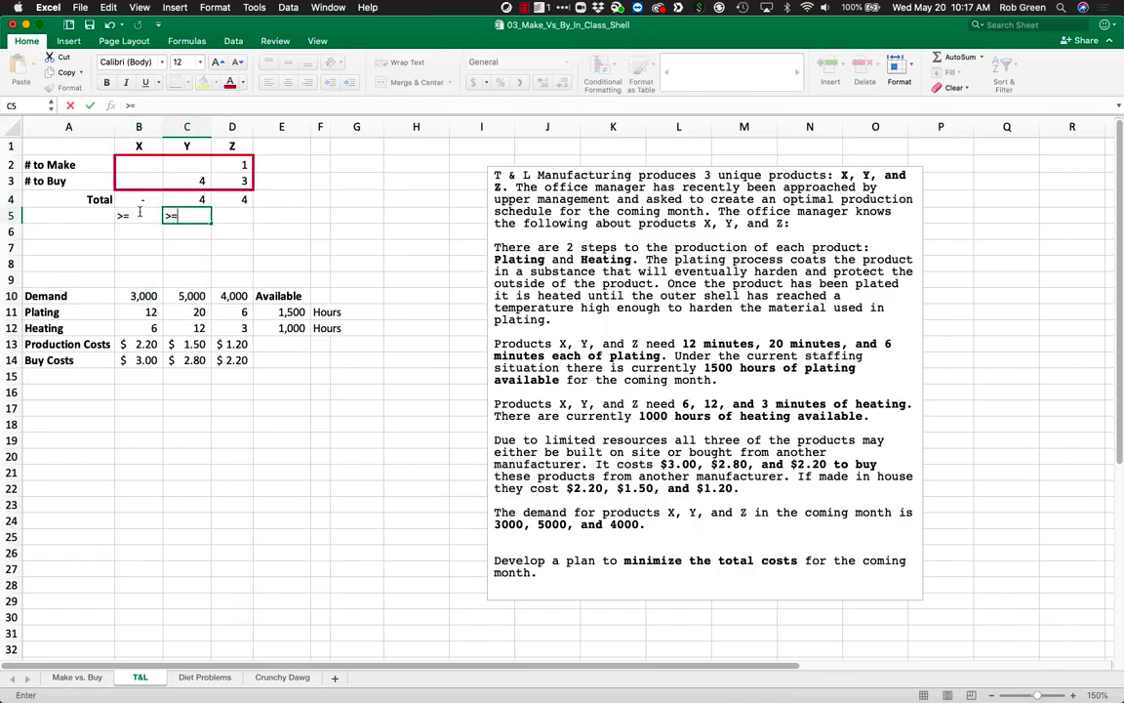
{"action": "key", "text": "Tab"}
{"action": "type", "text": ">="}
{"action": "key", "text": "Return"}
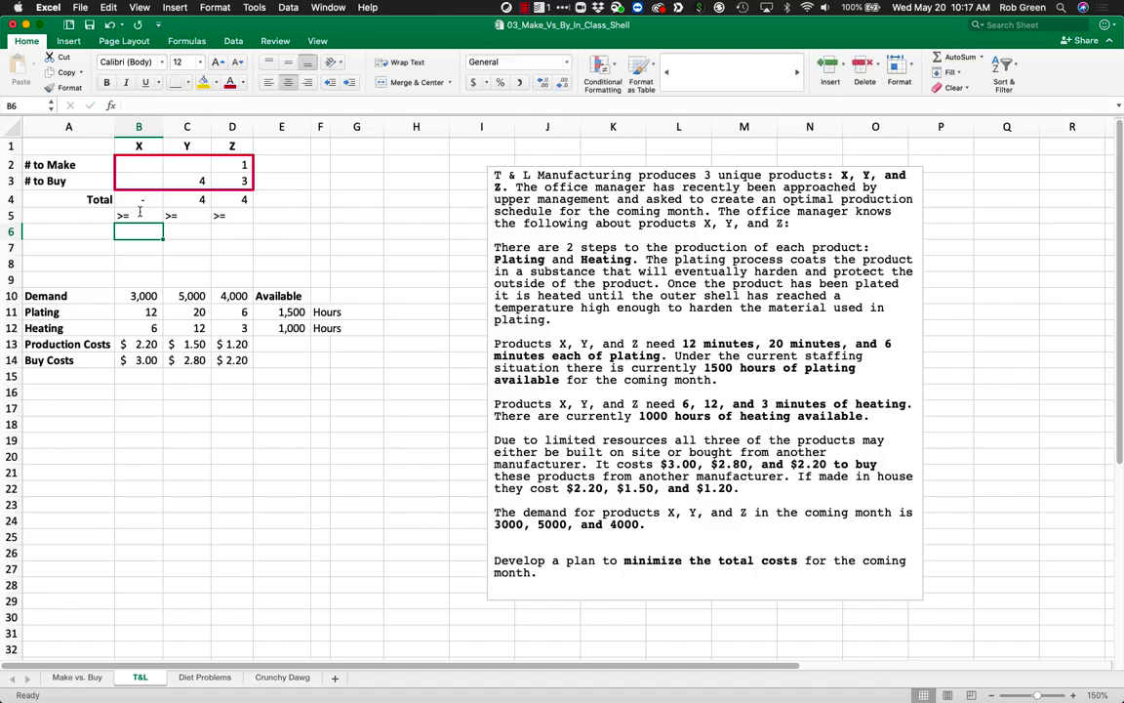
{"action": "left_click_drag", "start_coordinate": [144, 219], "coordinate": [231, 216]}
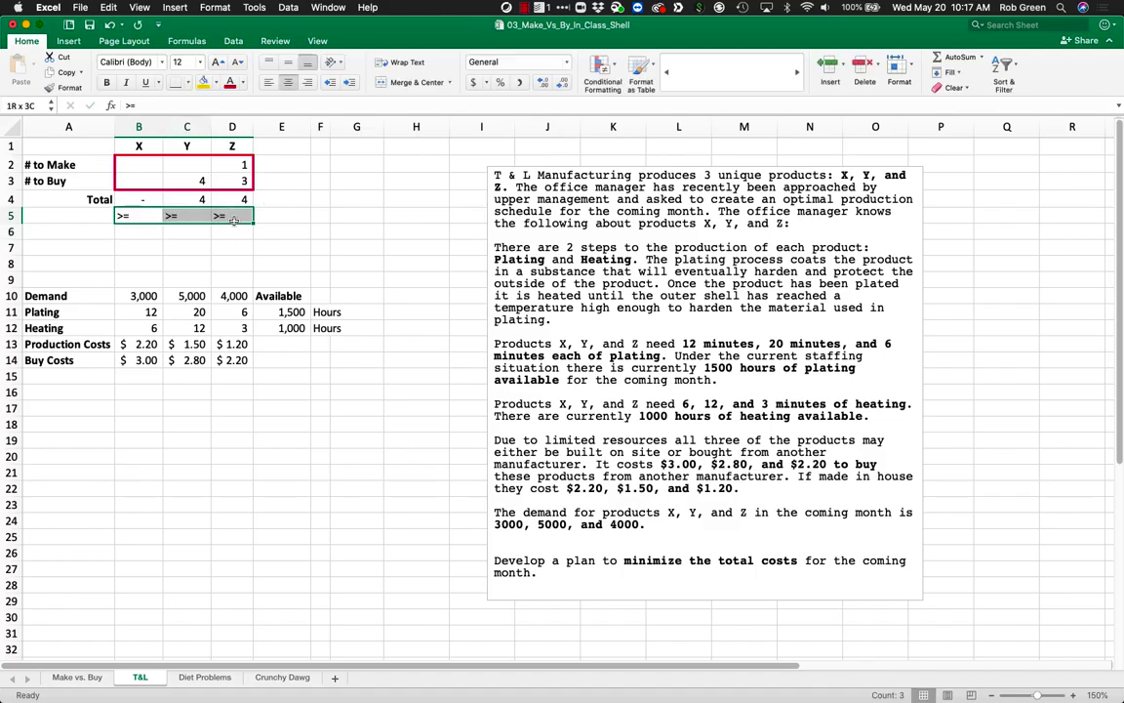
{"action": "left_click", "coordinate": [288, 82]}
{"action": "left_click", "coordinate": [156, 279]}
Move the input data block from A10:F14 up to start at A6, directly beneath the >= signs.
{"action": "left_click_drag", "start_coordinate": [59, 296], "coordinate": [312, 360]}
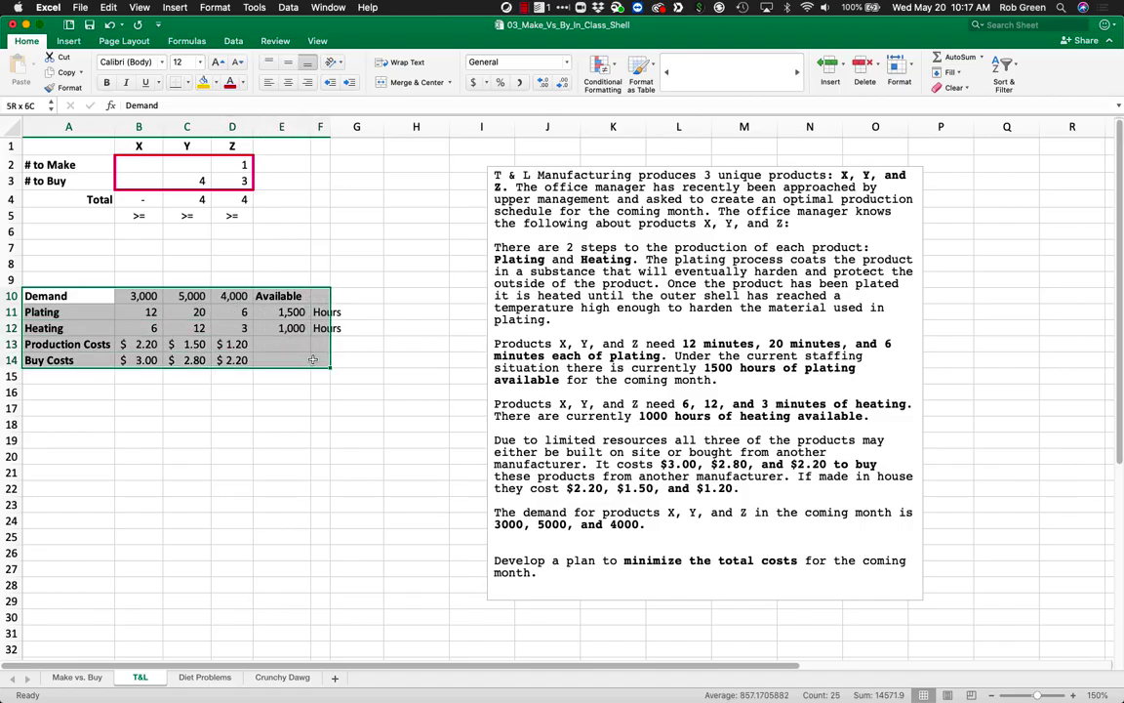
{"action": "key", "text": "super+x"}
{"action": "left_click", "coordinate": [85, 230]}
{"action": "key", "text": "super+v"}
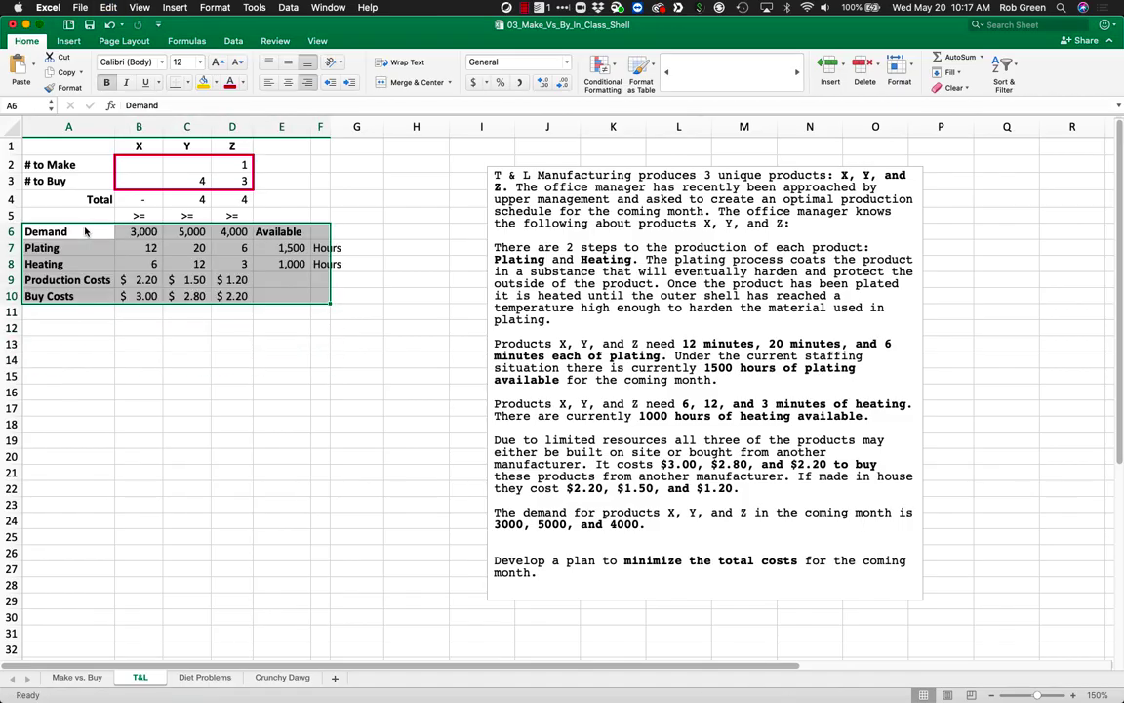
{"action": "left_click", "coordinate": [256, 398]}
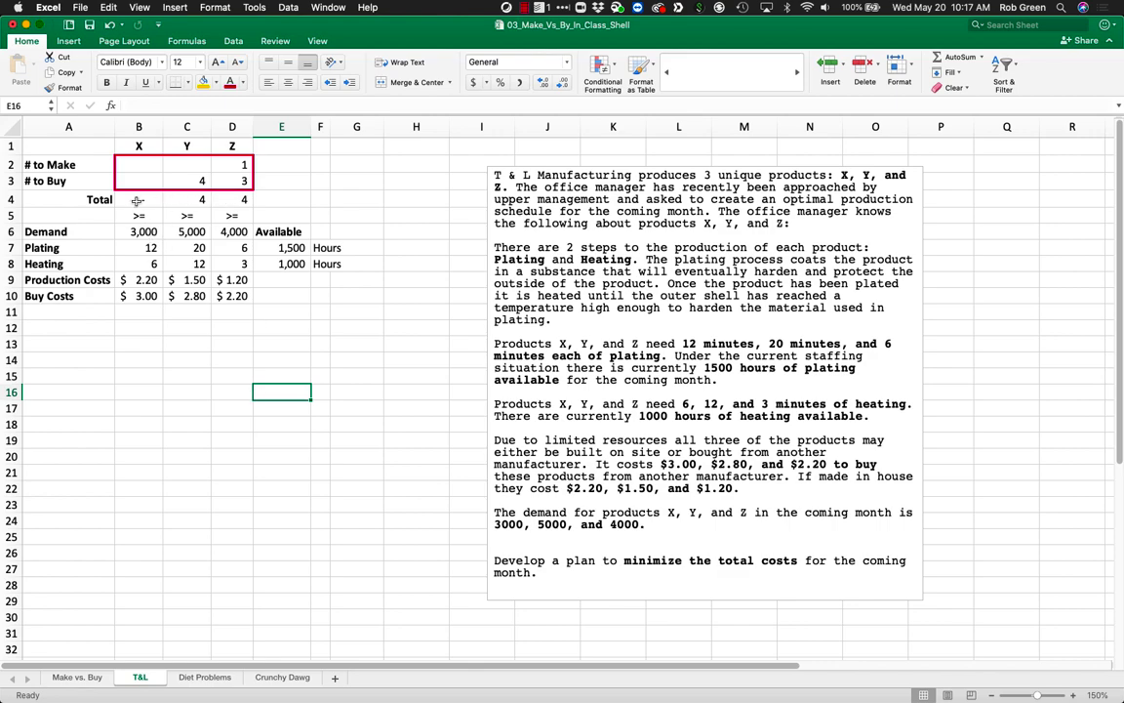
{"action": "left_click_drag", "start_coordinate": [144, 201], "coordinate": [216, 231]}
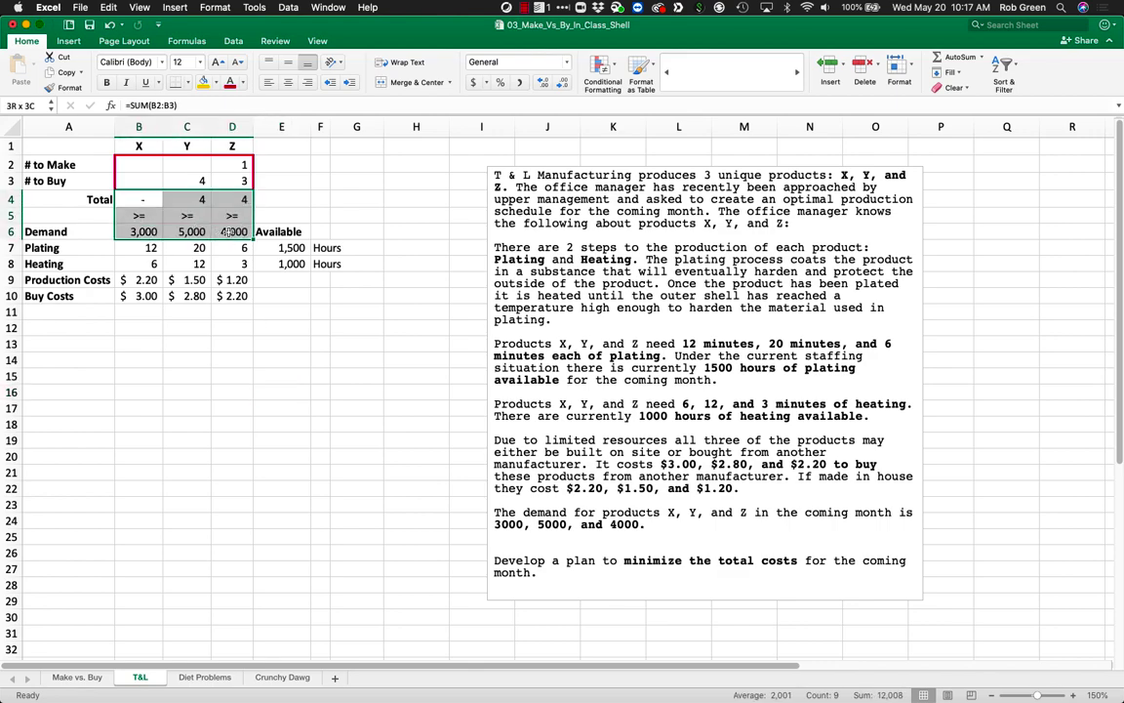
{"action": "left_click", "coordinate": [306, 377]}
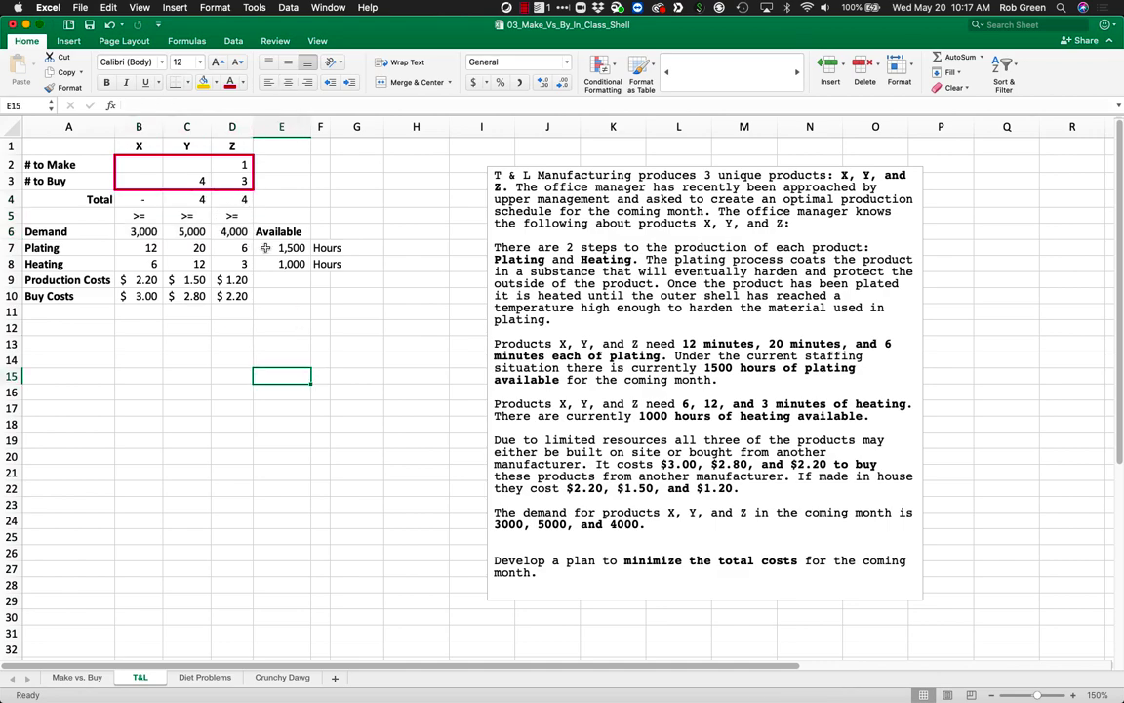
Move the Available hours block from E6:F8 two columns over, to G6:H8.
{"action": "left_click_drag", "start_coordinate": [139, 248], "coordinate": [315, 263]}
{"action": "left_click", "coordinate": [292, 279]}
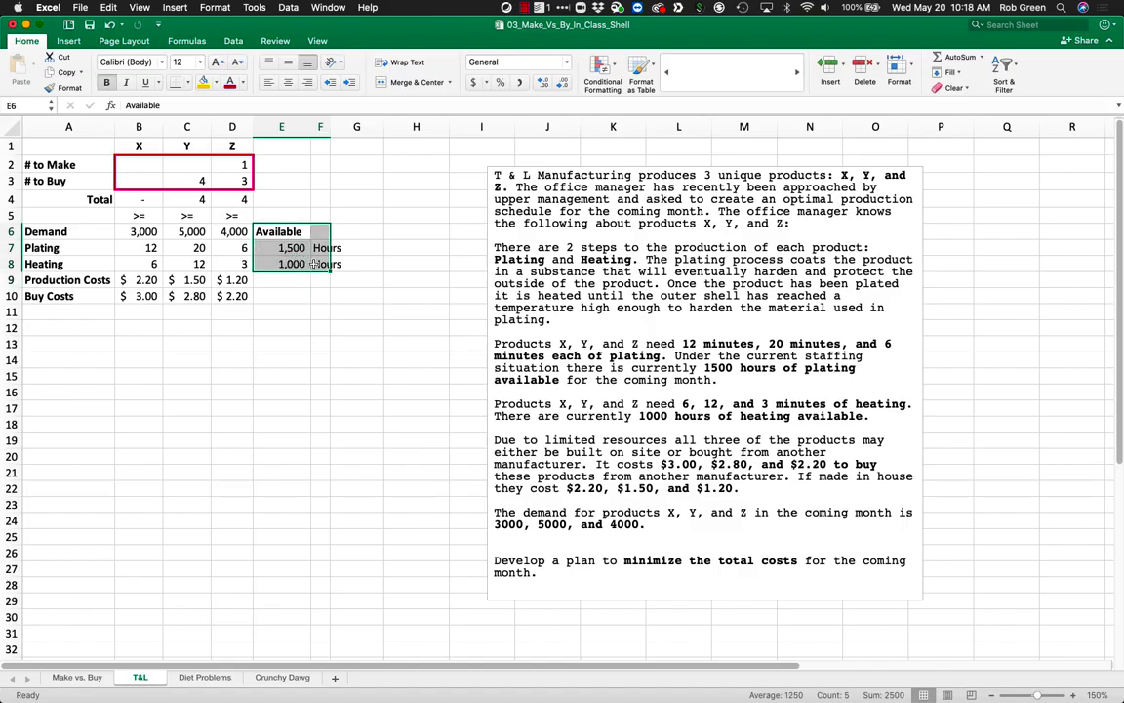
{"action": "left_click_drag", "start_coordinate": [256, 232], "coordinate": [335, 231]}
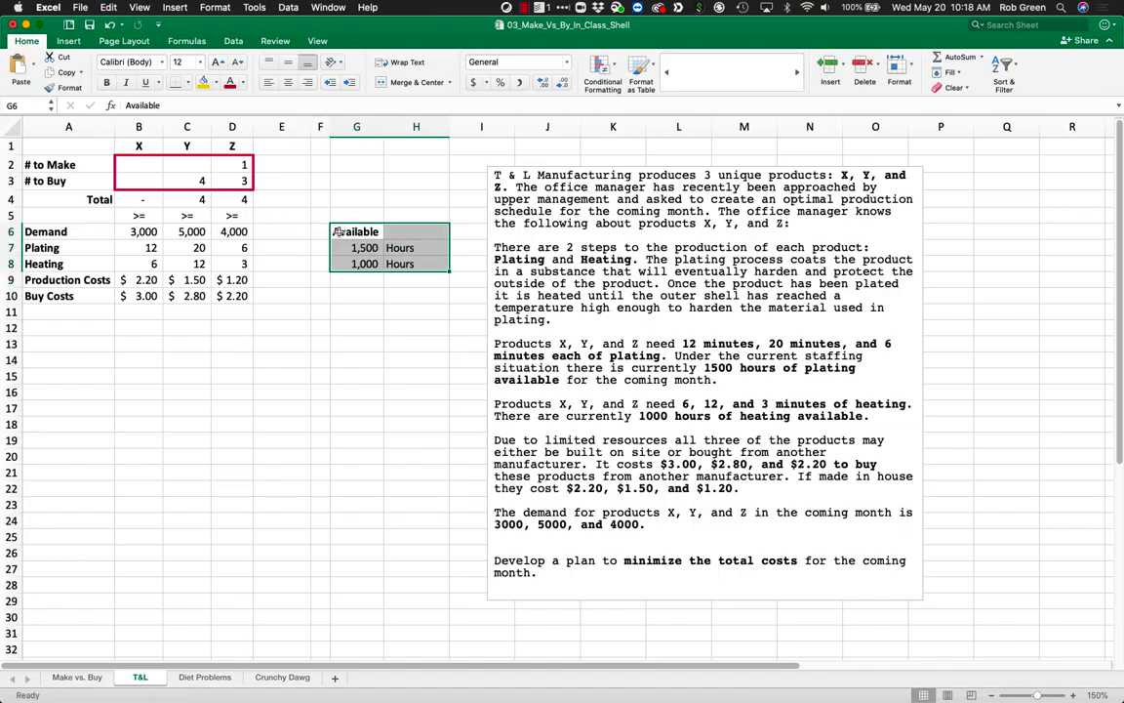
Enter the constraint sign <= in F7 and F8 beside the available plating and heating hours.
{"action": "left_click", "coordinate": [316, 243]}
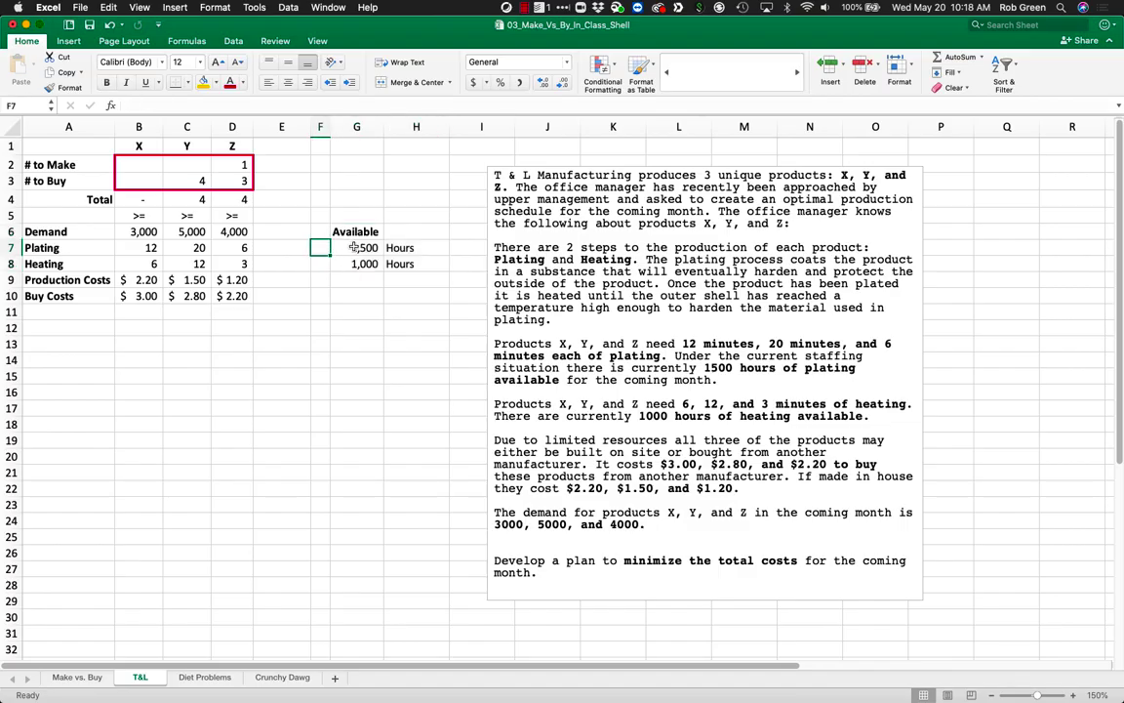
{"action": "type", "text": "="}
{"action": "key", "text": "Return"}
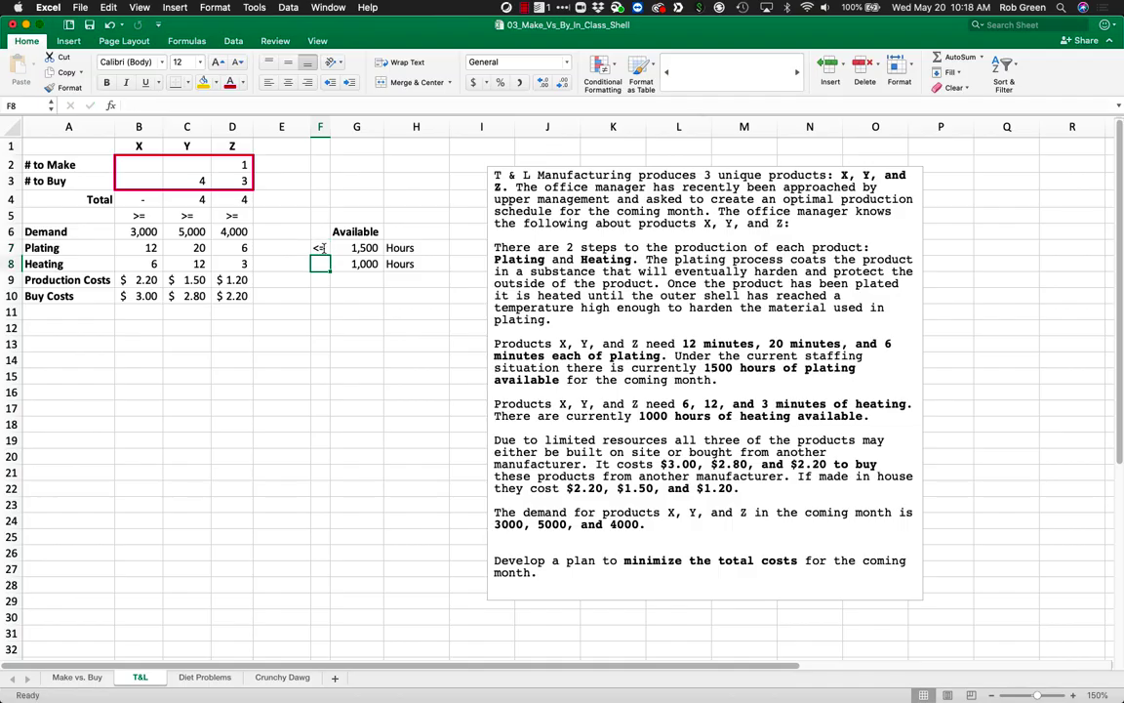
{"action": "type", "text": "<="}
{"action": "key", "text": "Return"}
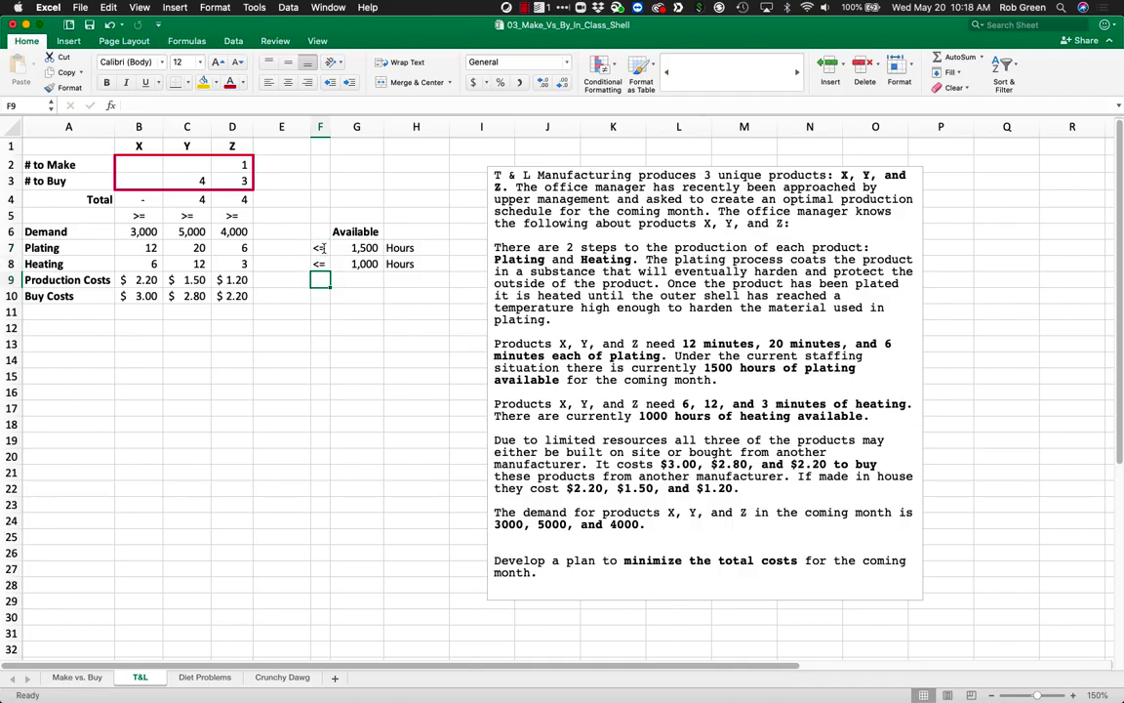
{"action": "left_click", "coordinate": [358, 347]}
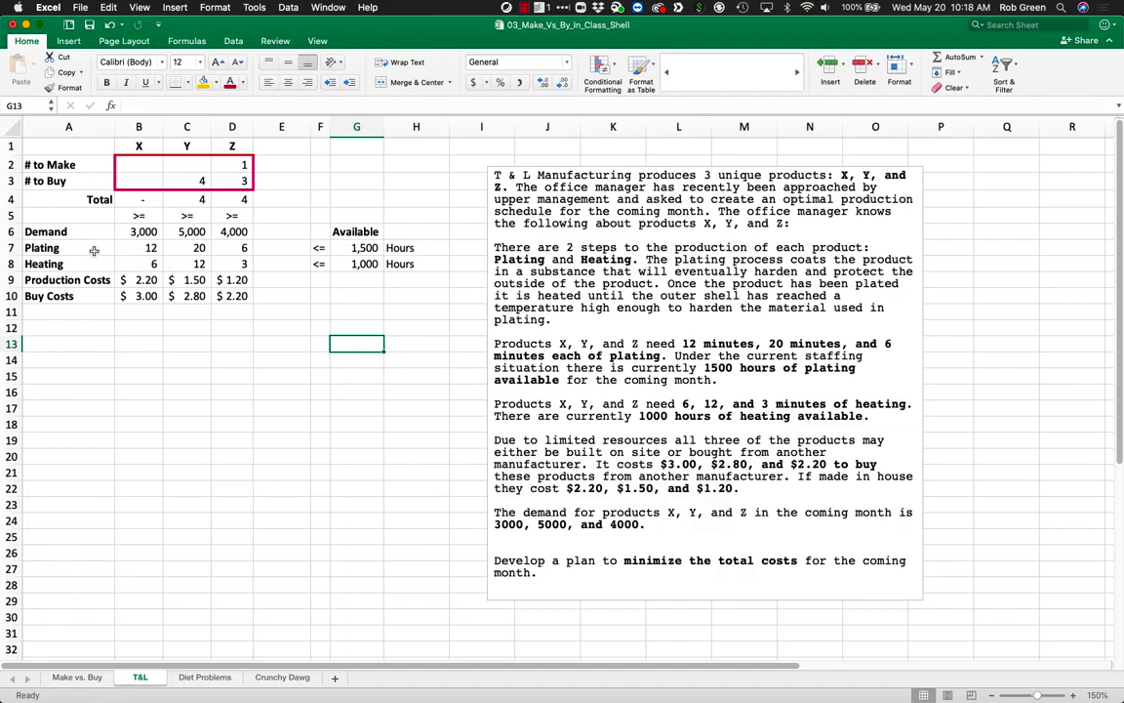
Calculate the plating usage in E7 with =SUMPRODUCT($B$2:$D$2,B7:D7), locking the make quantities as an absolute reference.
{"action": "left_click", "coordinate": [274, 251]}
{"action": "type", "text": "=sumproduct("}
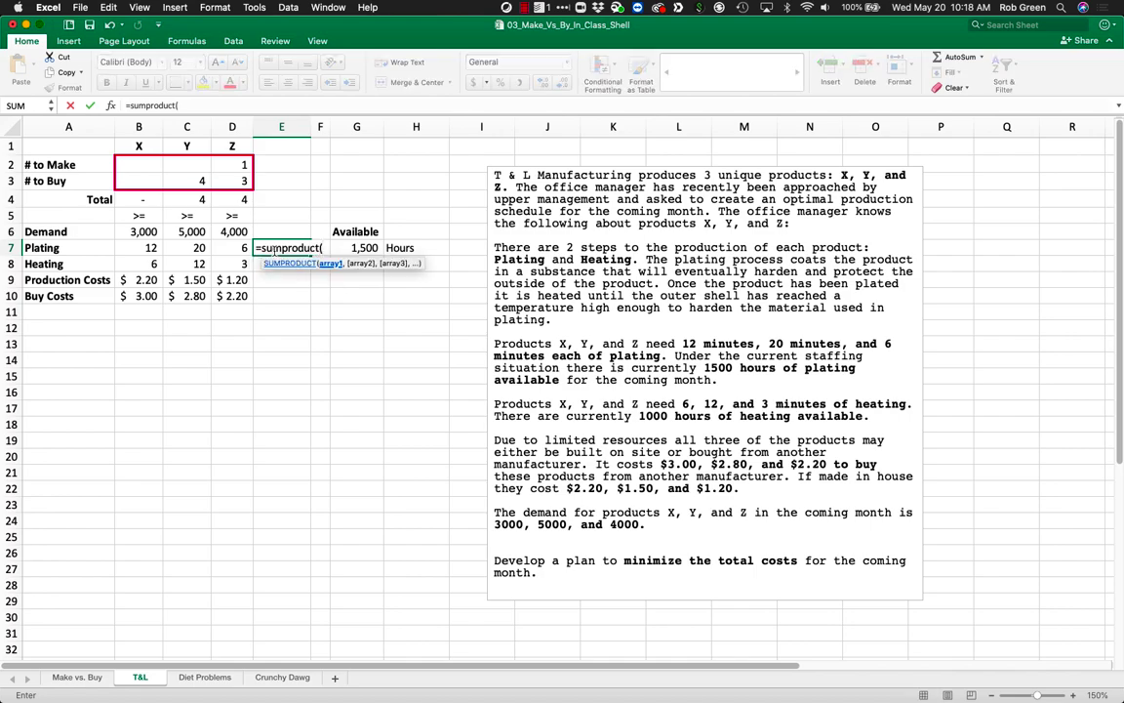
{"action": "left_click_drag", "start_coordinate": [136, 163], "coordinate": [238, 164]}
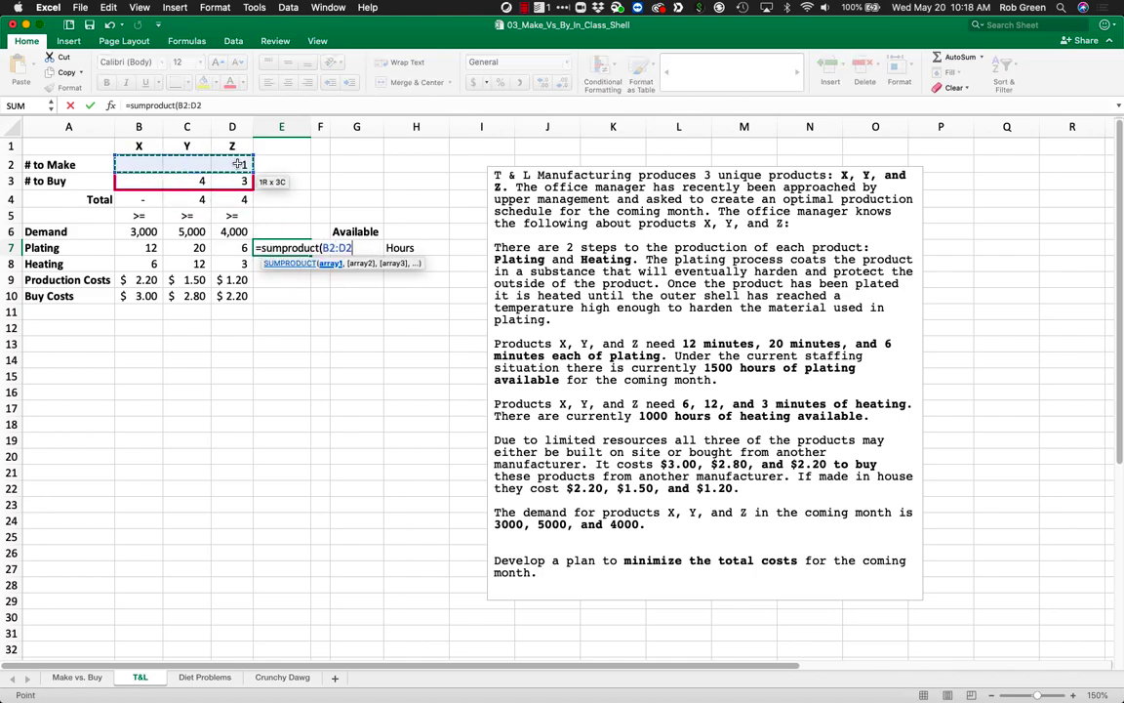
{"action": "key", "text": "F4"}
{"action": "type", "text": ","}
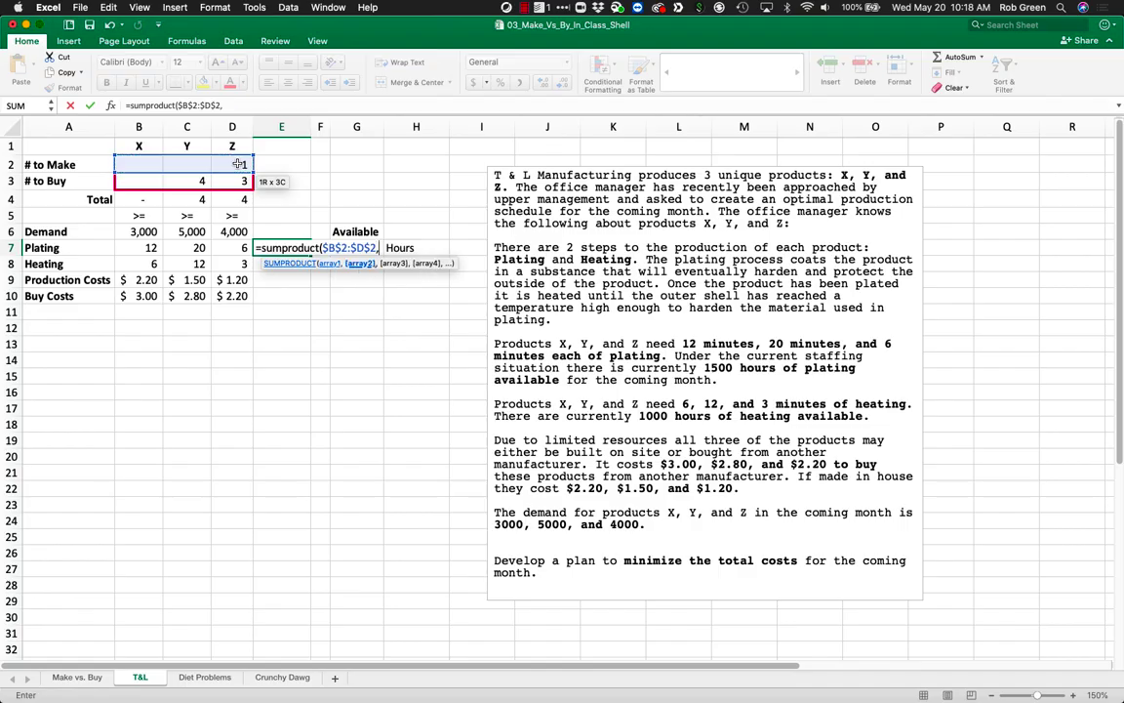
{"action": "left_click_drag", "start_coordinate": [151, 248], "coordinate": [228, 248]}
{"action": "key", "text": "Return"}
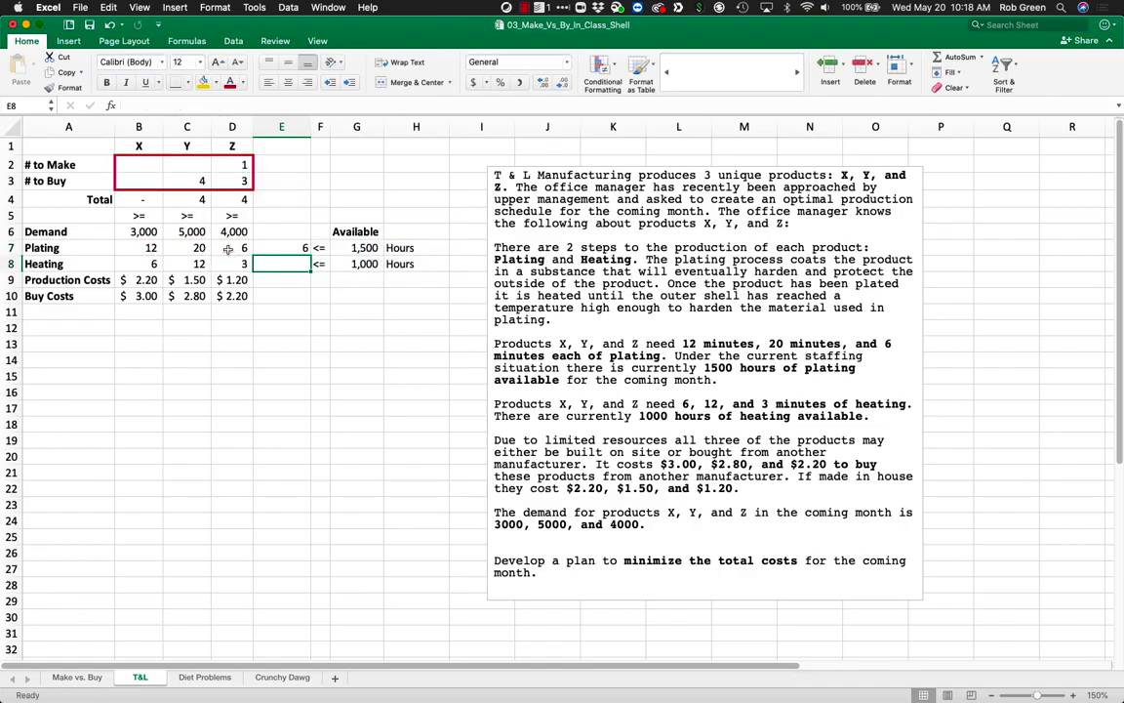
Fill the plating usage formula down to E8 for heating, and check the copied formula's references.
{"action": "left_click", "coordinate": [293, 248]}
{"action": "left_click_drag", "start_coordinate": [306, 251], "coordinate": [306, 265]}
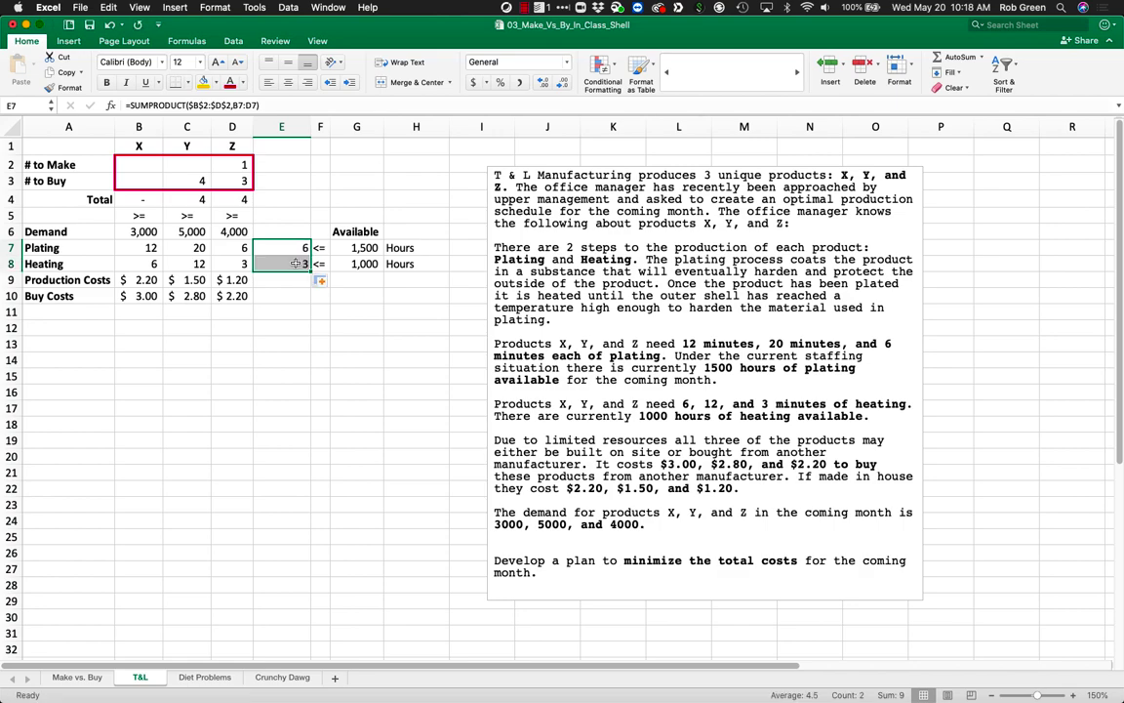
{"action": "double_click", "coordinate": [296, 265]}
{"action": "key", "text": "Return"}
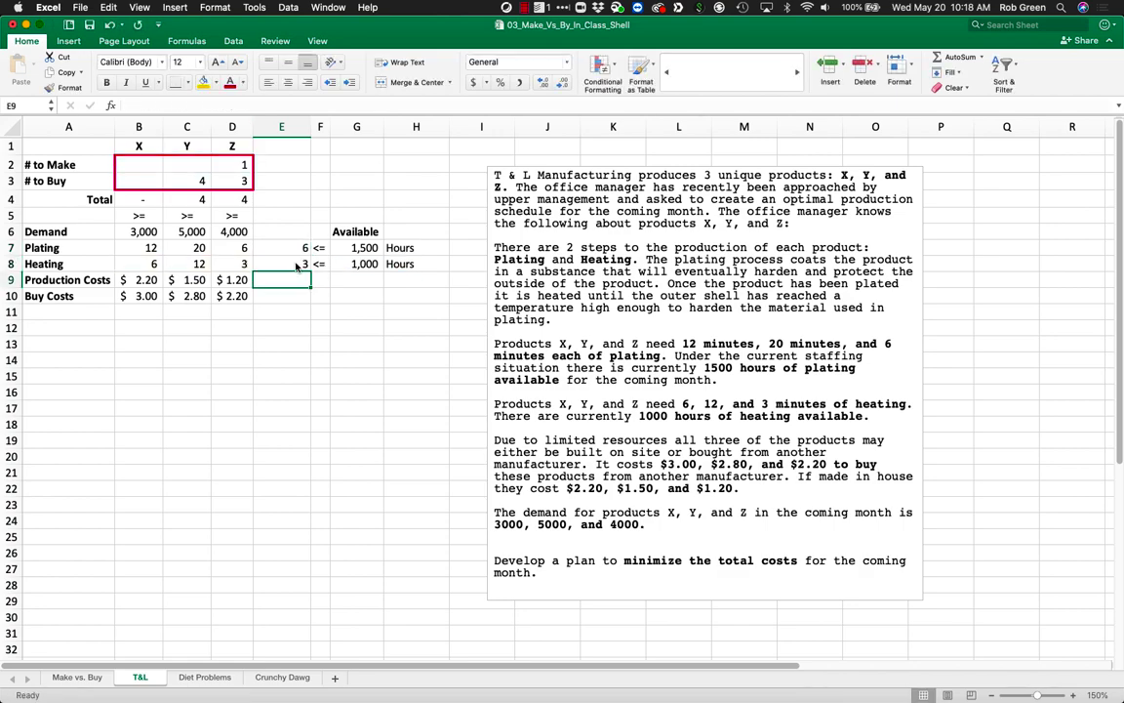
Add the bold heading "Amt. Used" in E6 above the plating and heating usage, and widen column E slightly.
{"action": "left_click", "coordinate": [293, 236]}
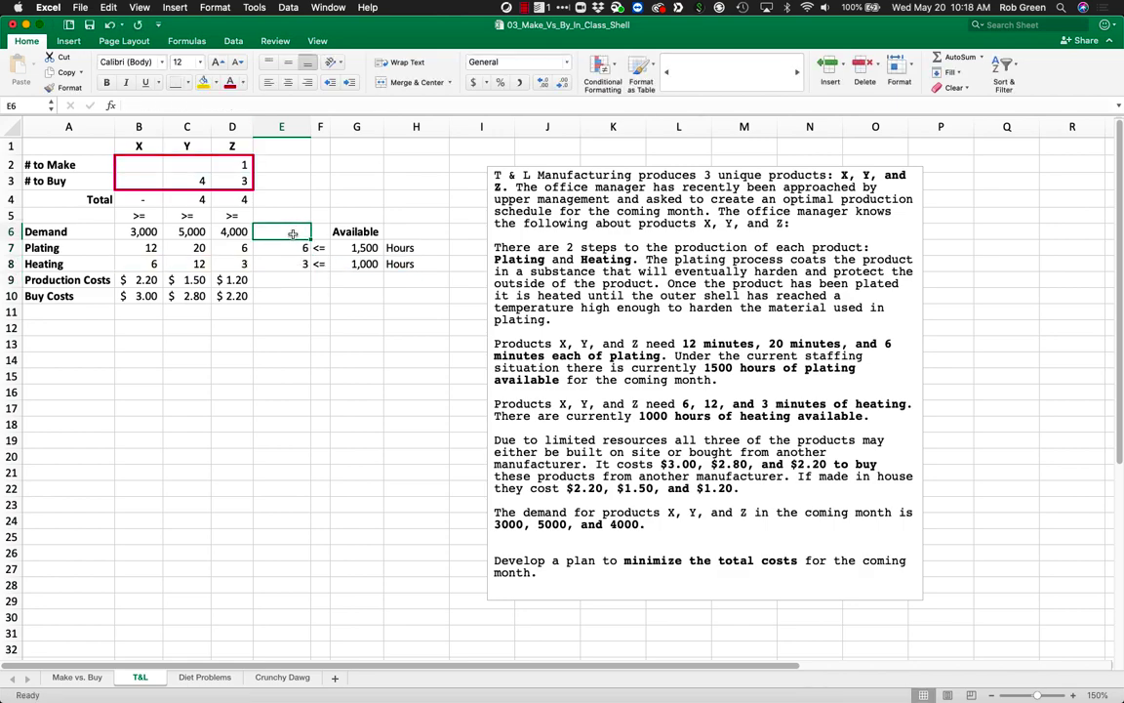
{"action": "type", "text": "Used"}
{"action": "key", "text": "Return"}
{"action": "left_click", "coordinate": [293, 233]}
{"action": "key", "text": "super+b"}
{"action": "type", "text": "Am"}
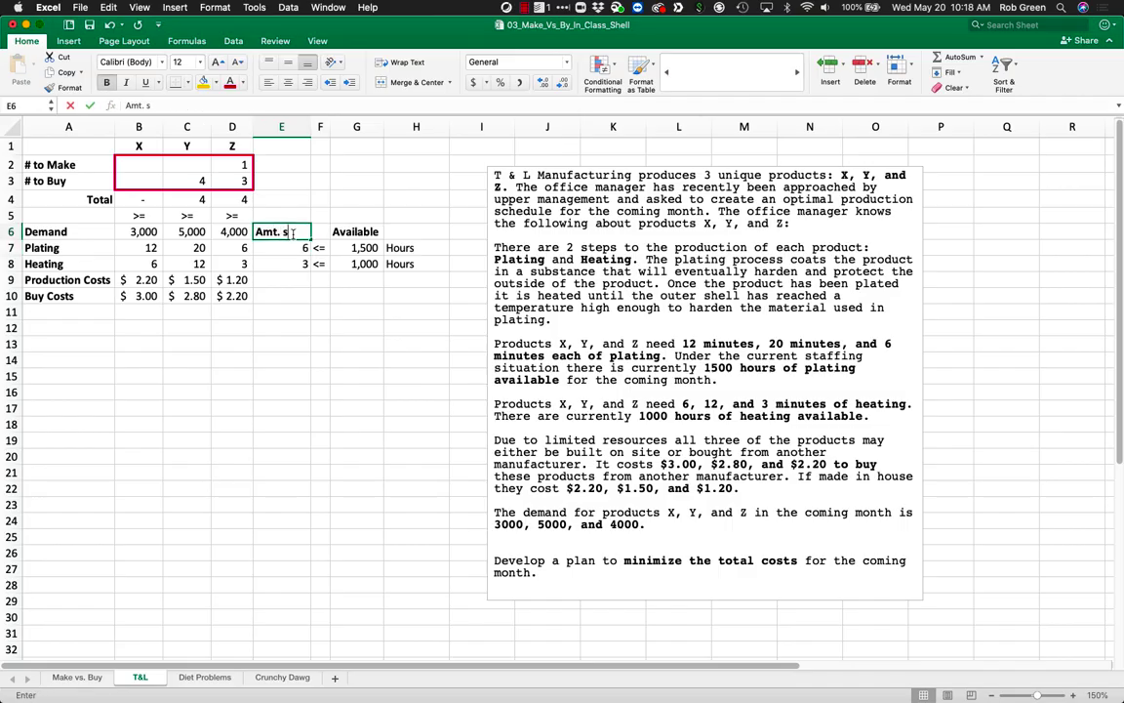
{"action": "type", "text": "t. Used"}
{"action": "key", "text": "Return"}
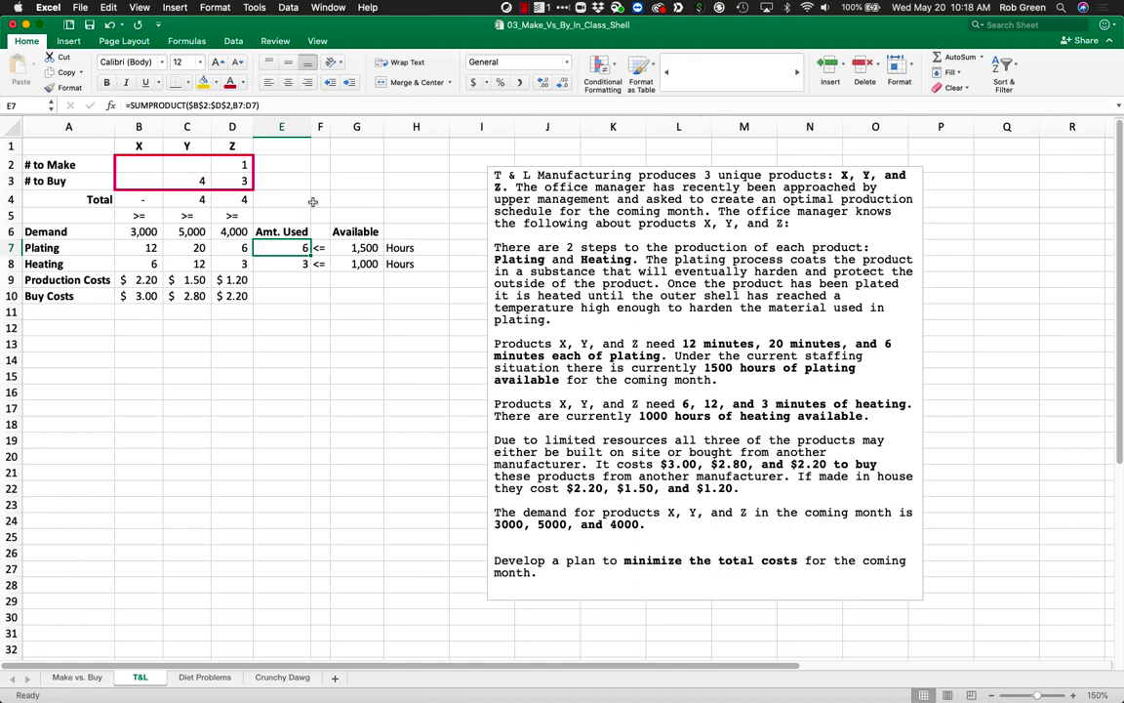
{"action": "left_click_drag", "start_coordinate": [311, 133], "coordinate": [313, 133]}
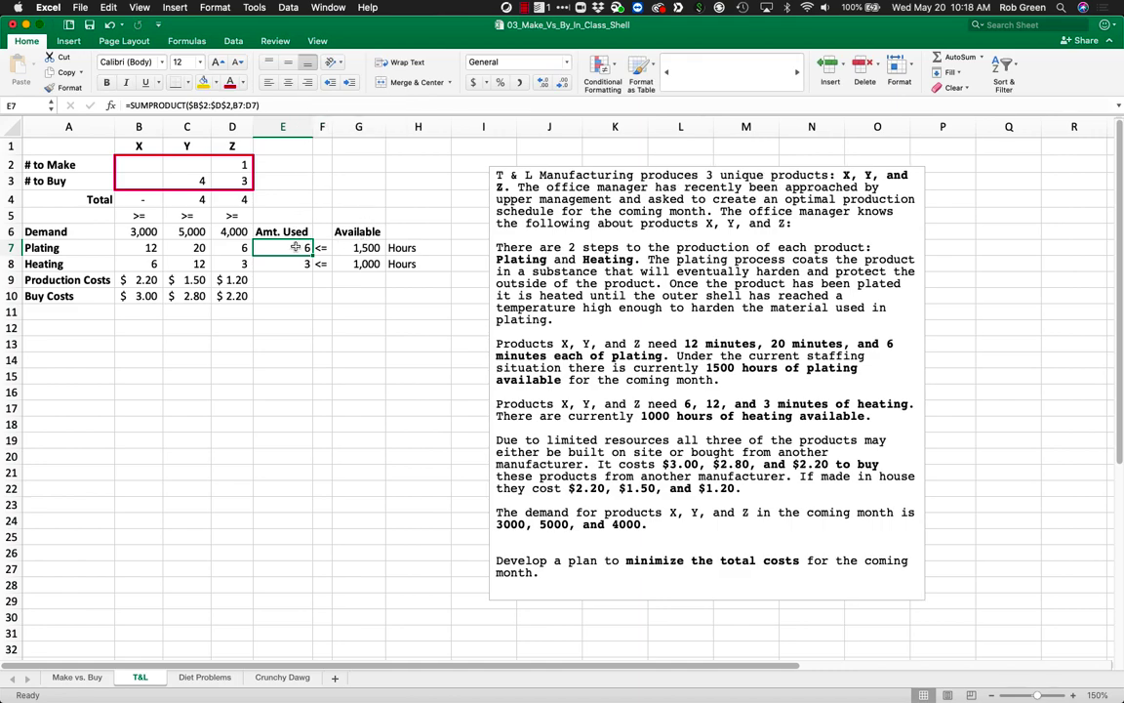
{"action": "left_click_drag", "start_coordinate": [295, 247], "coordinate": [298, 262]}
{"action": "left_click_drag", "start_coordinate": [369, 248], "coordinate": [367, 263]}
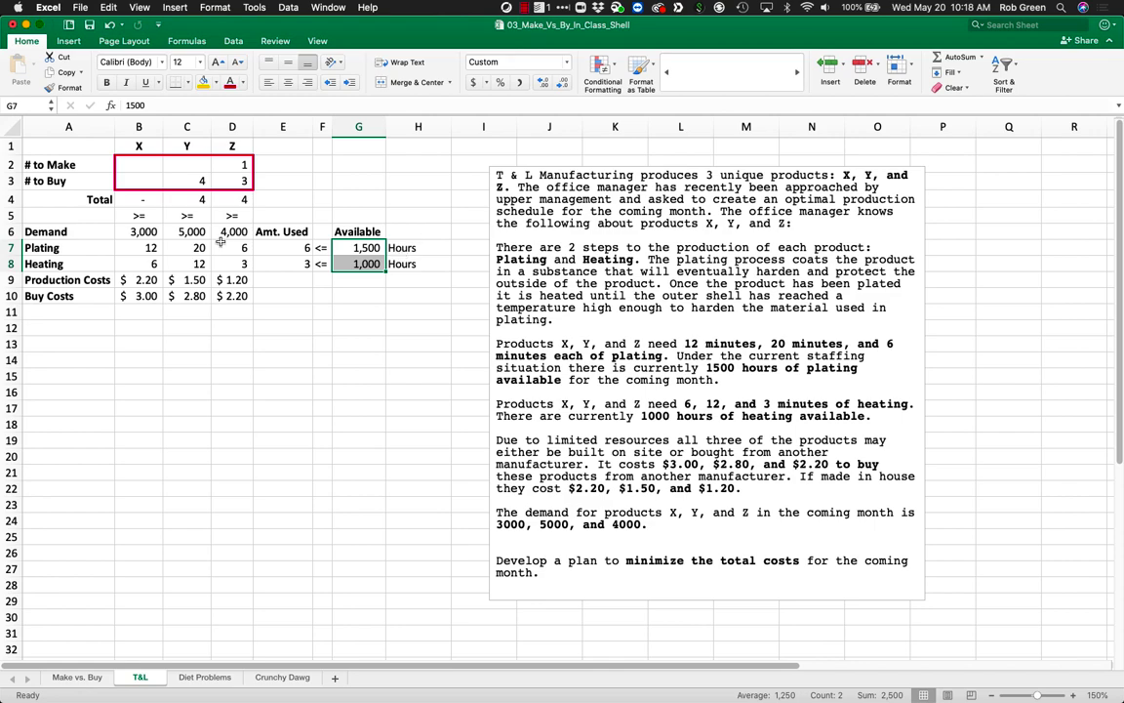
{"action": "left_click_drag", "start_coordinate": [128, 250], "coordinate": [222, 267]}
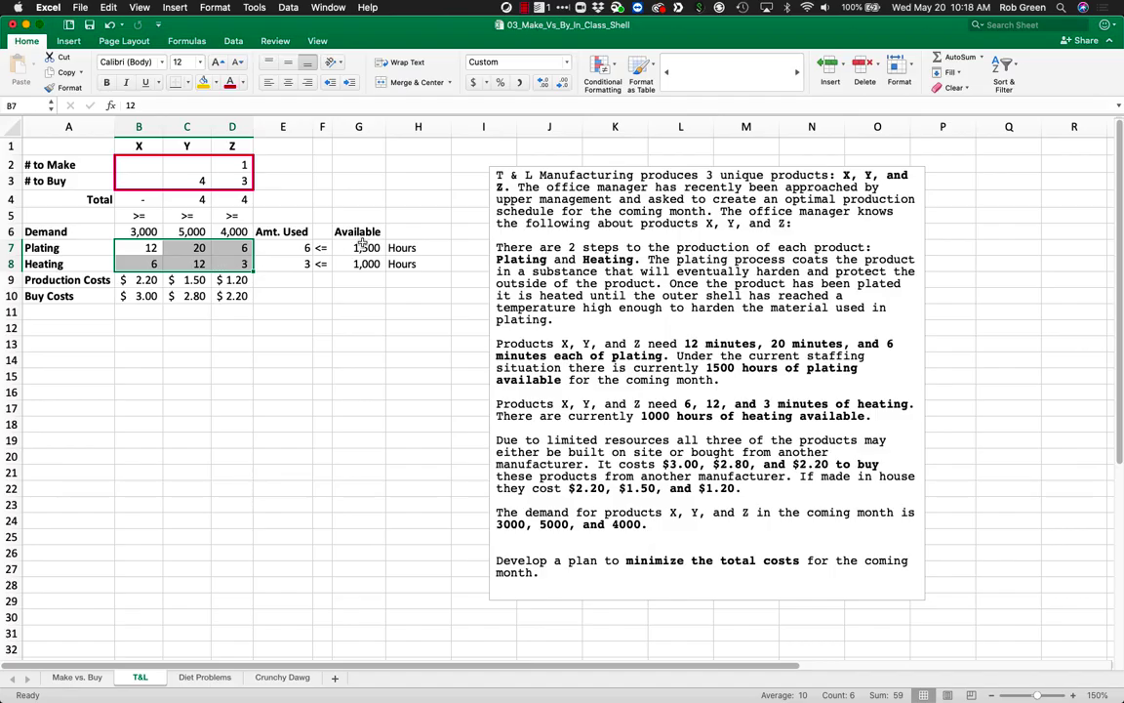
{"action": "left_click_drag", "start_coordinate": [361, 247], "coordinate": [361, 263]}
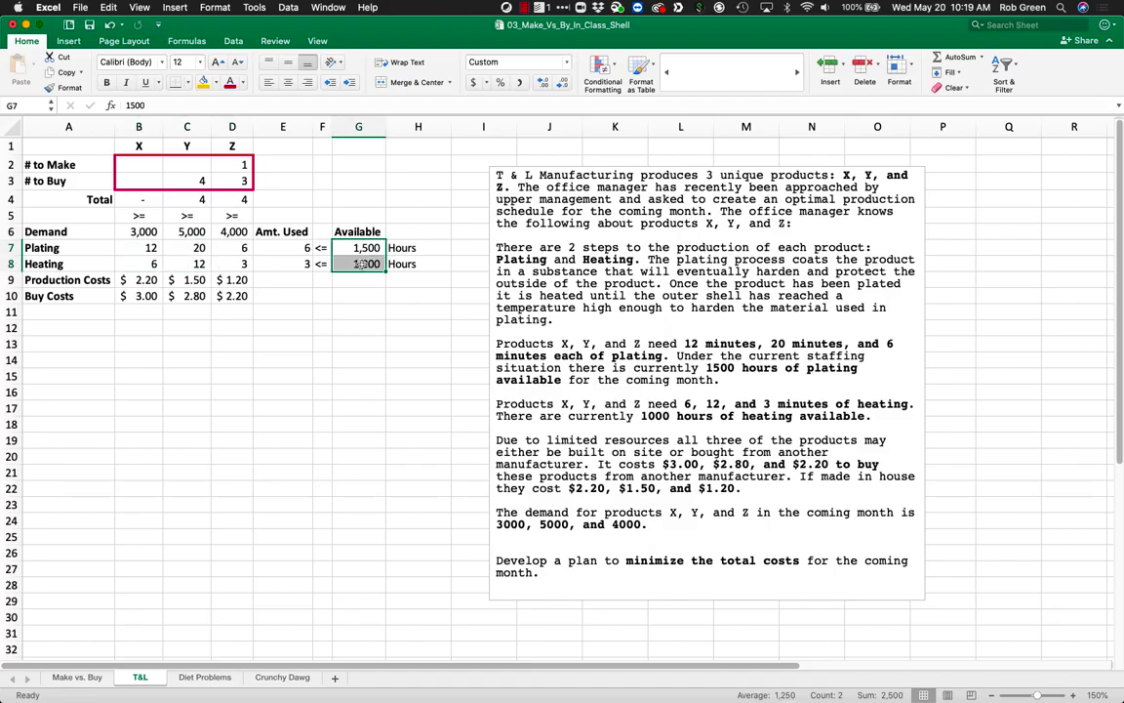
Move the problem description text box down and slightly left so it starts at row 6, clearing the cells above it.
{"action": "left_click", "coordinate": [536, 164]}
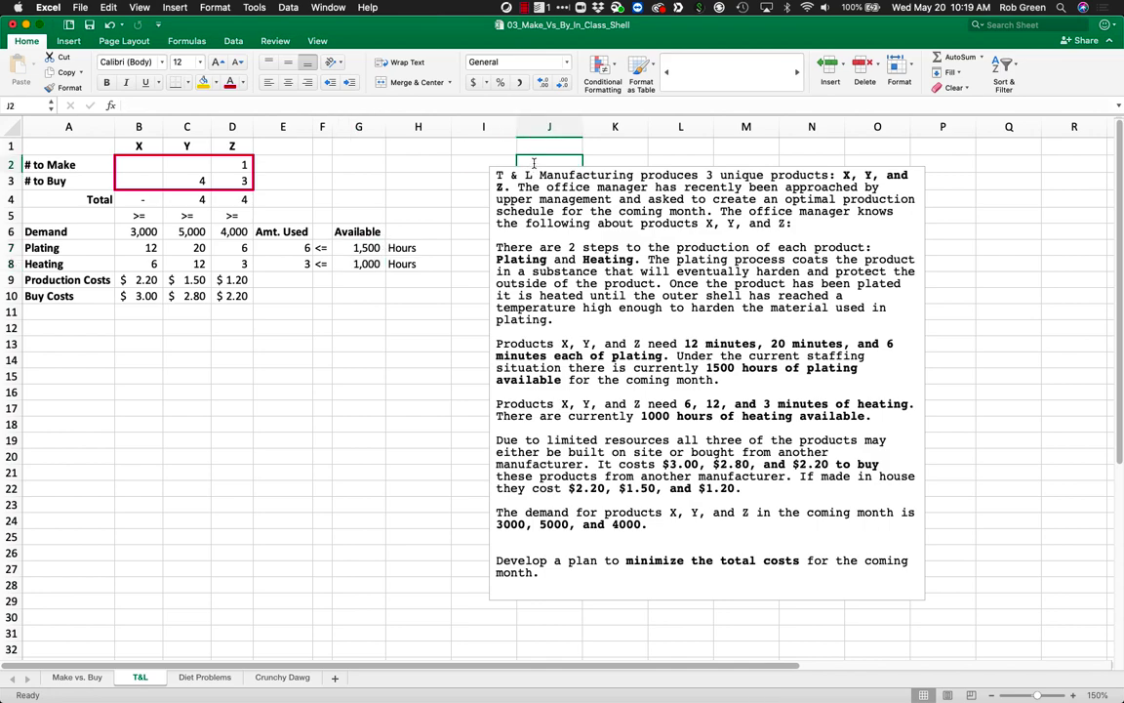
{"action": "left_click", "coordinate": [525, 175]}
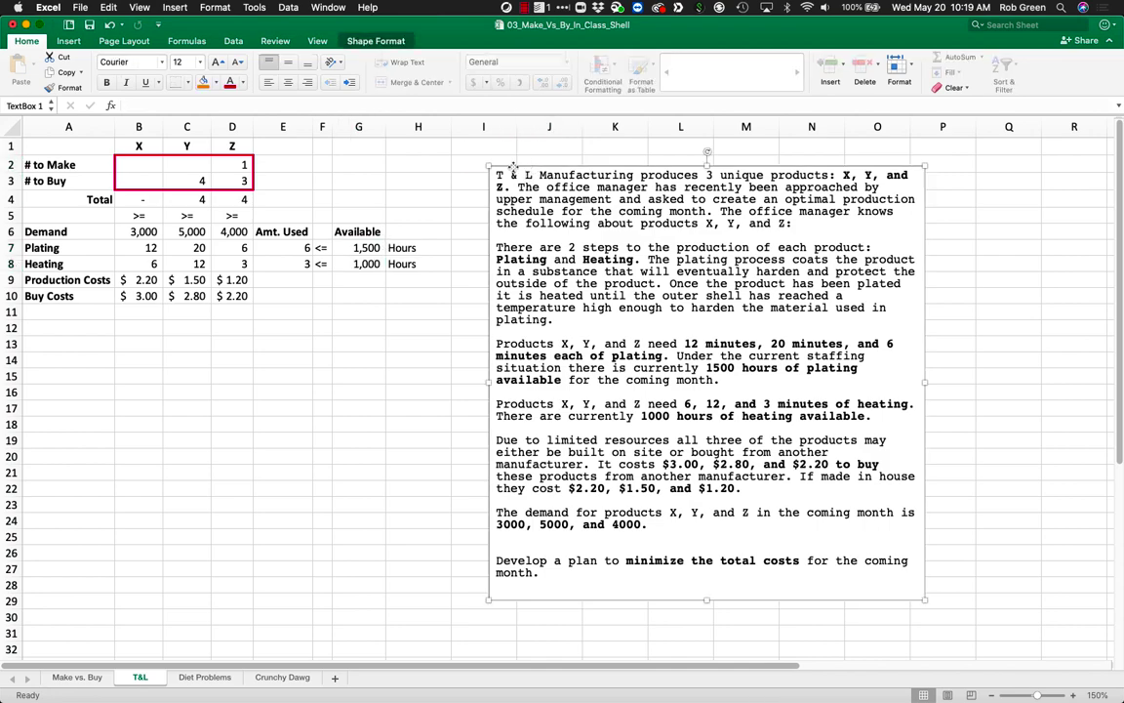
{"action": "left_click_drag", "start_coordinate": [512, 169], "coordinate": [486, 238]}
{"action": "left_click", "coordinate": [367, 248]}
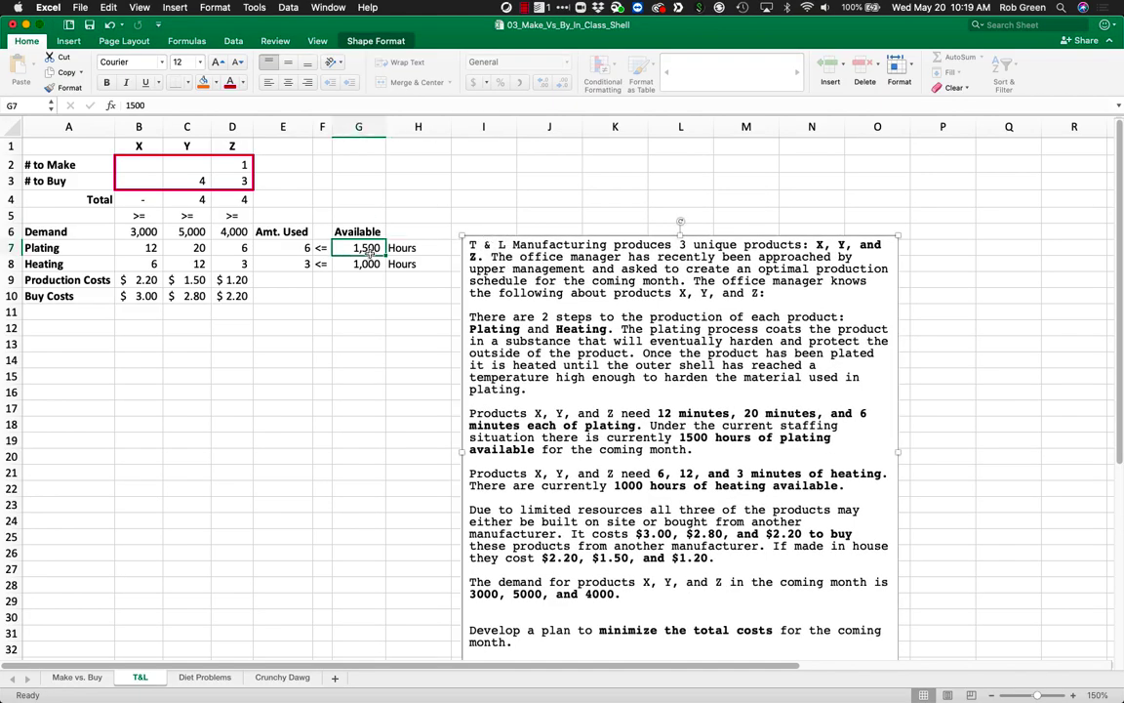
Copy the plating and heating labels and values from A7:D8 to I3:L4 above the problem description.
{"action": "left_click", "coordinate": [145, 248]}
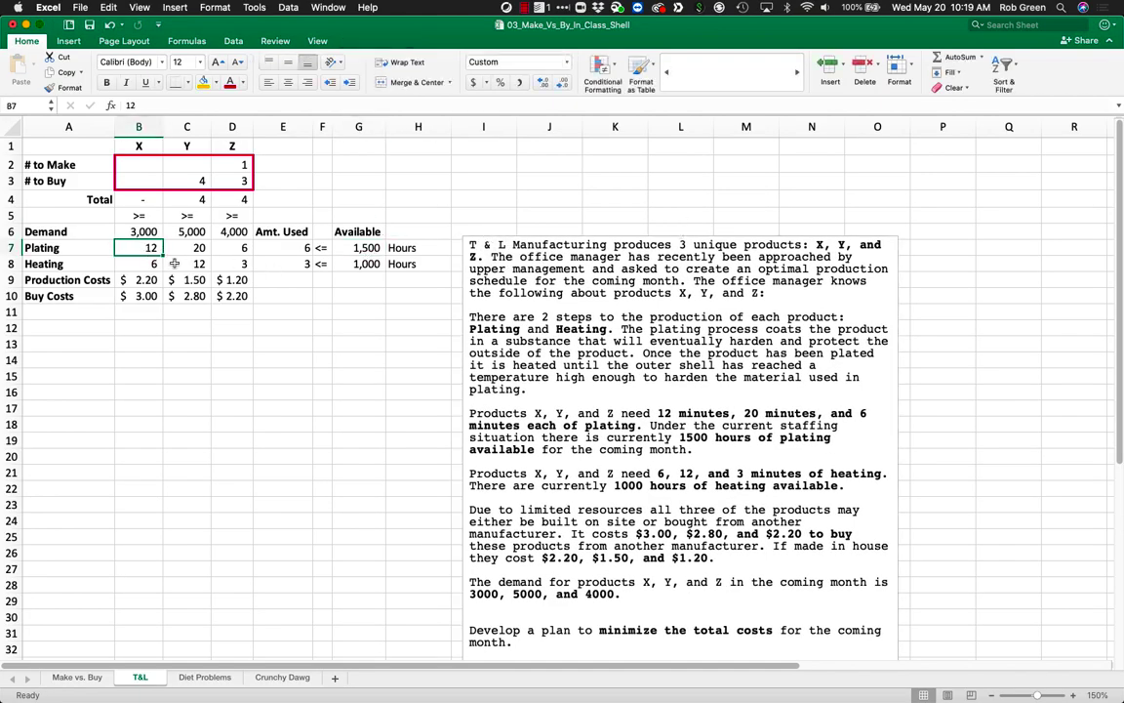
{"action": "left_click", "coordinate": [357, 265]}
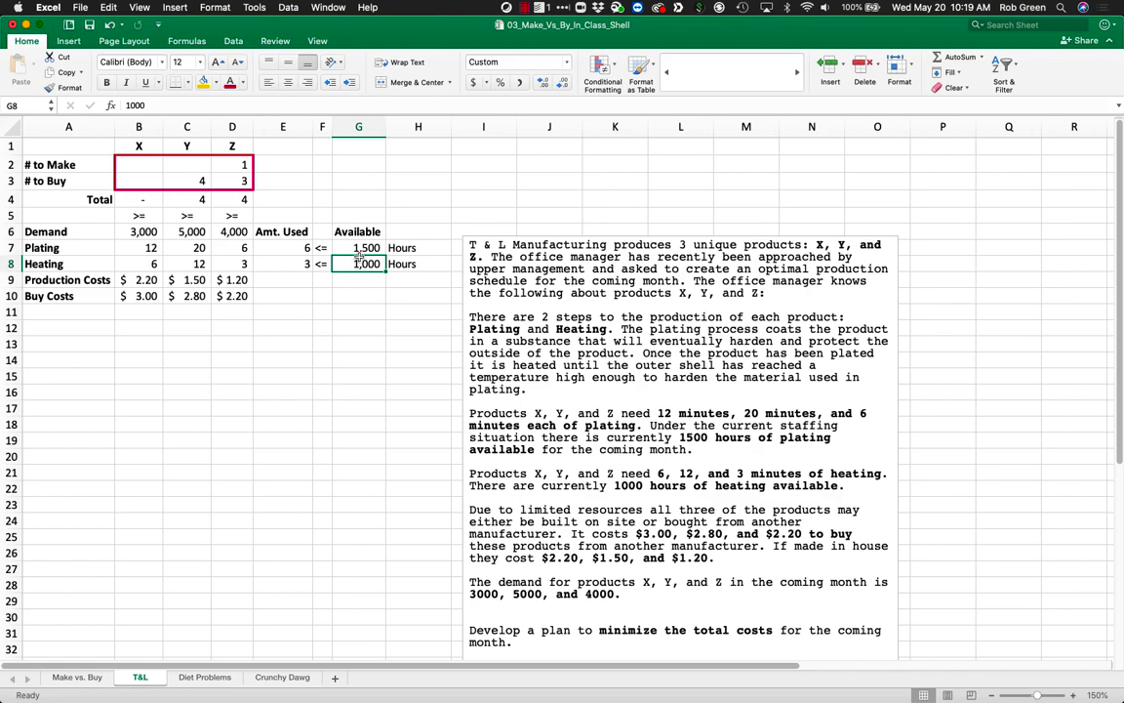
{"action": "left_click_drag", "start_coordinate": [39, 248], "coordinate": [223, 263]}
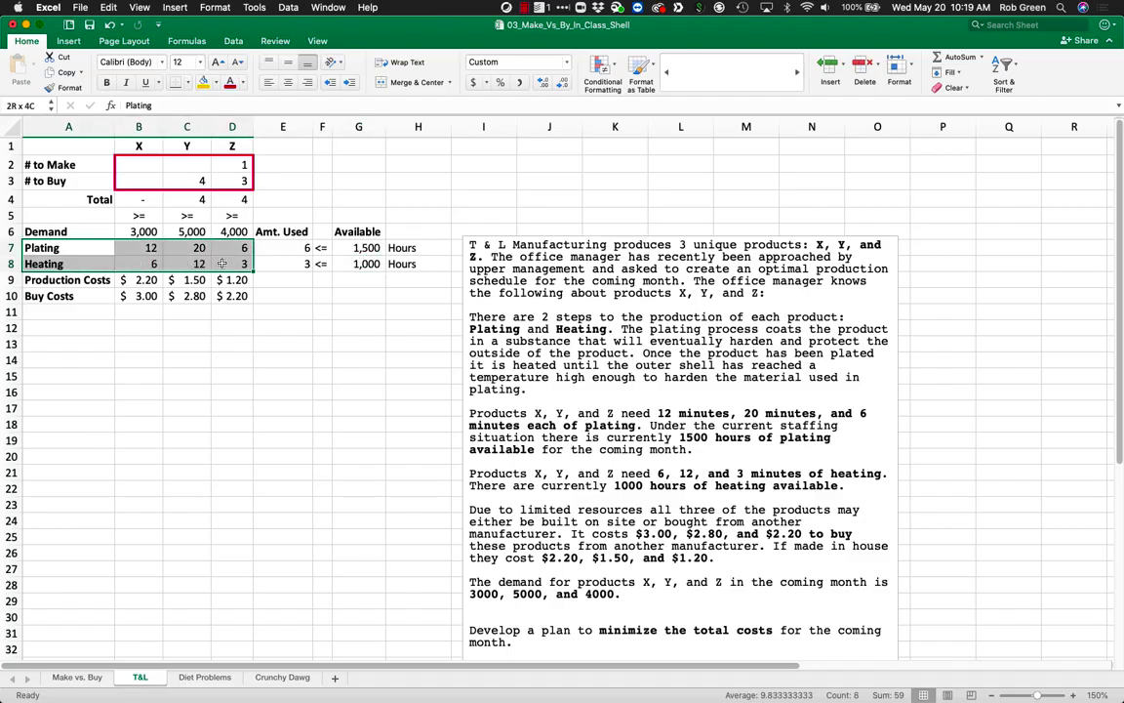
{"action": "key", "text": "super+c"}
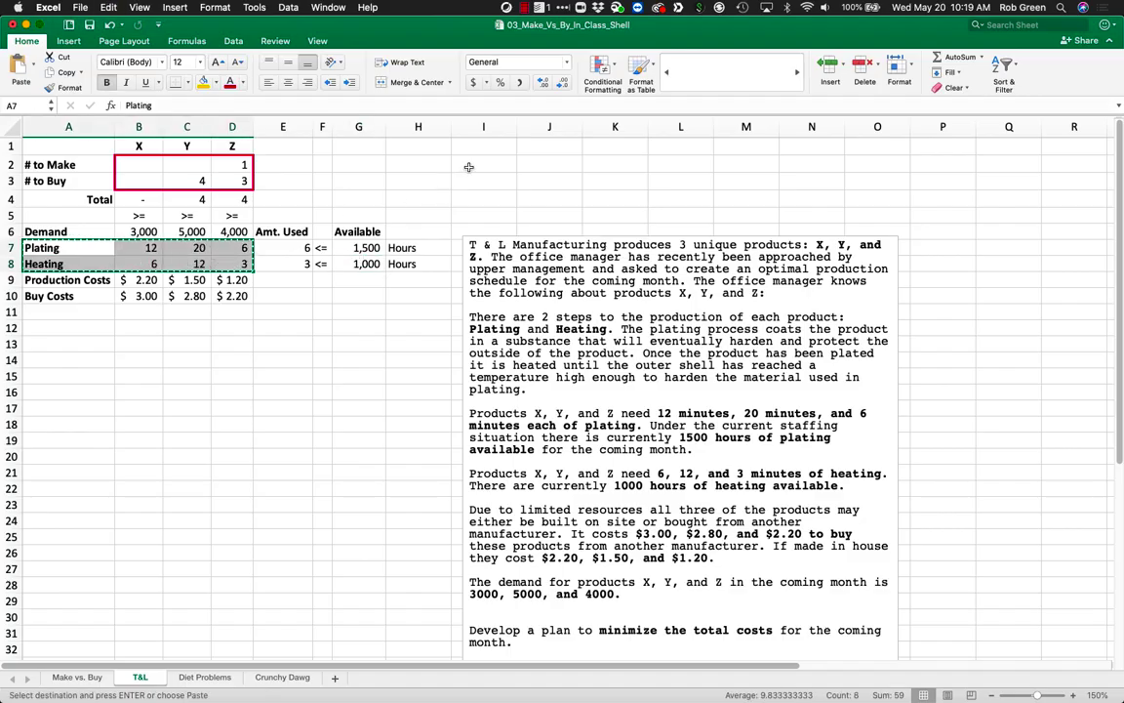
{"action": "left_click", "coordinate": [469, 167]}
{"action": "key", "text": "super+v"}
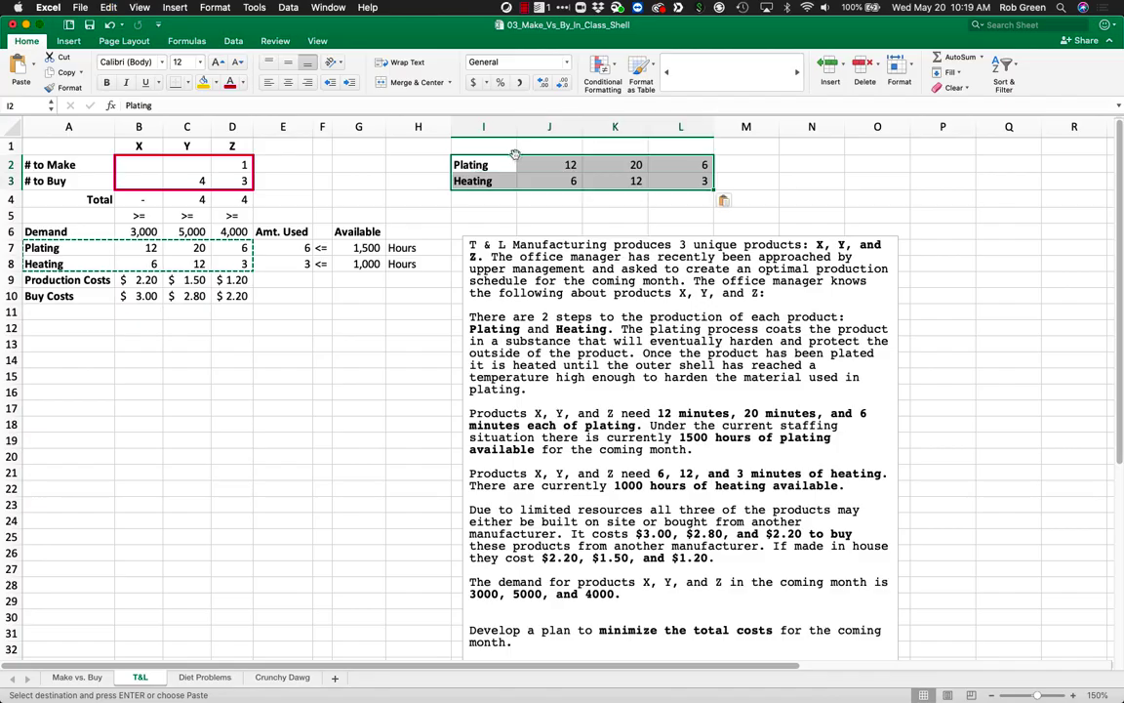
{"action": "left_click_drag", "start_coordinate": [489, 163], "coordinate": [685, 179]}
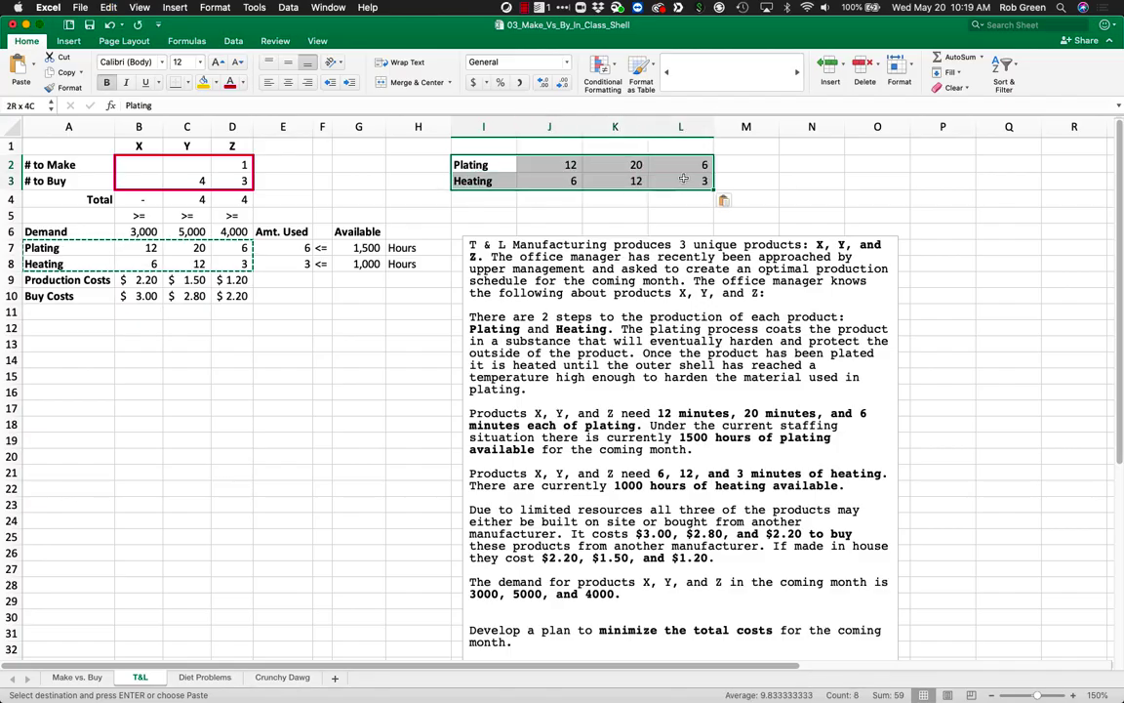
{"action": "key", "text": "super+x"}
{"action": "left_click", "coordinate": [498, 181]}
{"action": "key", "text": "super+v"}
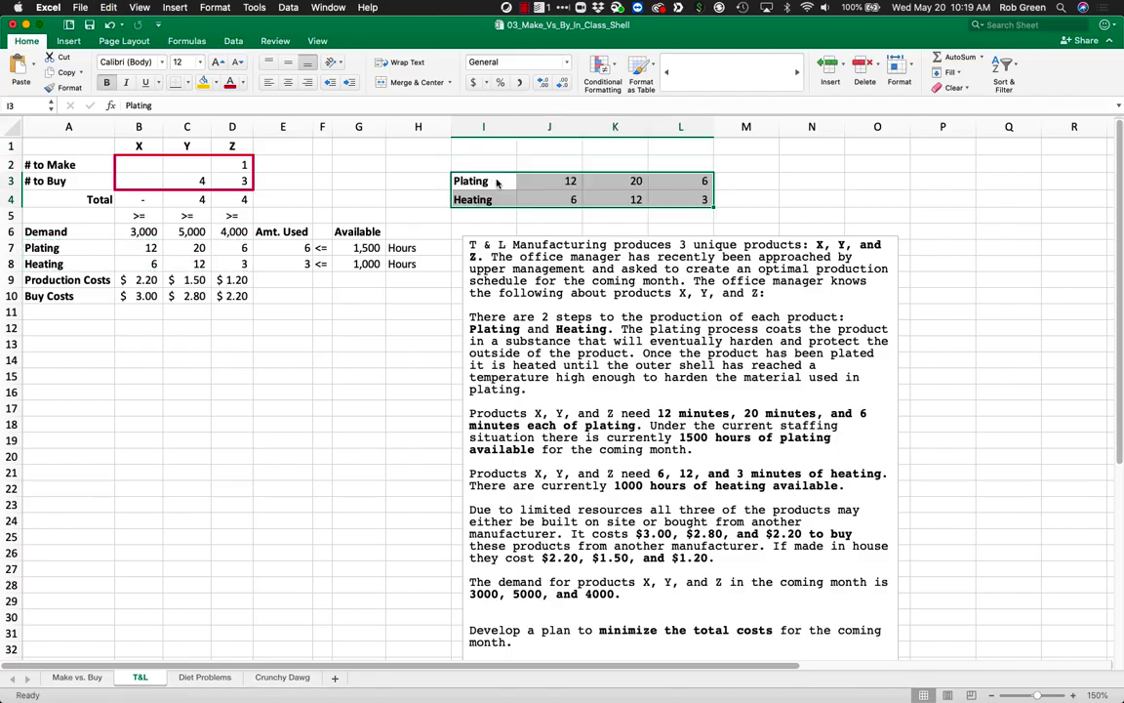
Enter the column headings X, Y and Z in J2:L2 above the copied values, making them bold and centred.
{"action": "left_click", "coordinate": [537, 154]}
{"action": "type", "text": "X"}
{"action": "key", "text": "Tab"}
{"action": "type", "text": "Y"}
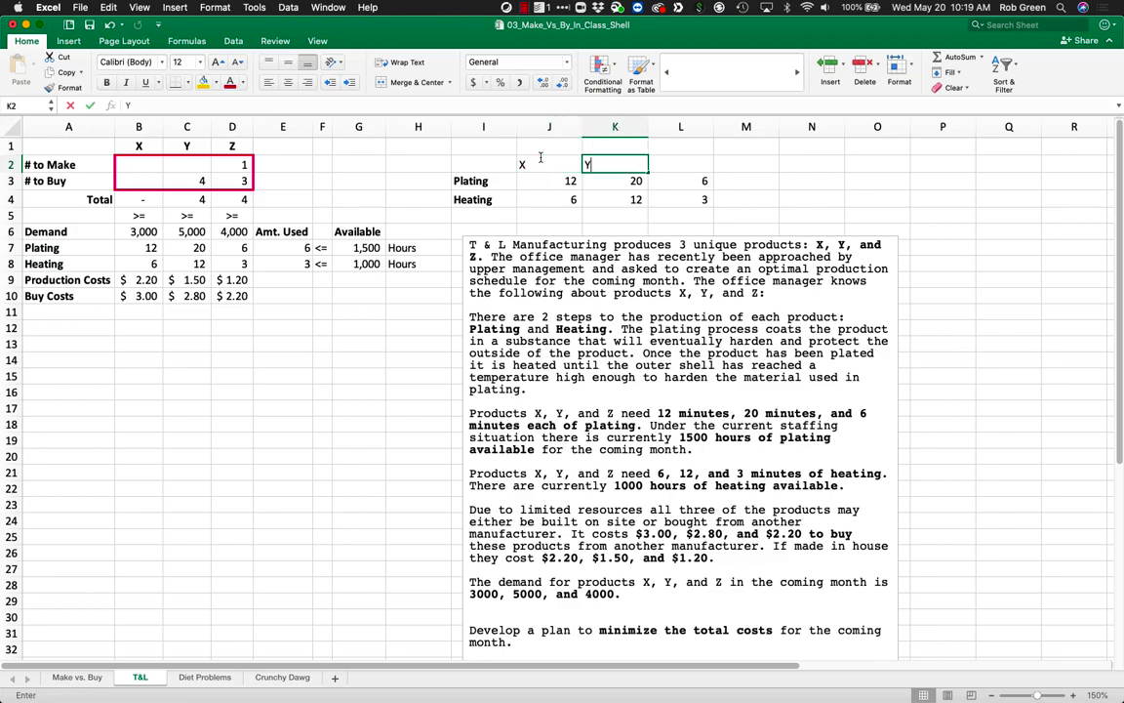
{"action": "key", "text": "Tab"}
{"action": "type", "text": "Z"}
{"action": "left_click_drag", "start_coordinate": [540, 158], "coordinate": [660, 162]}
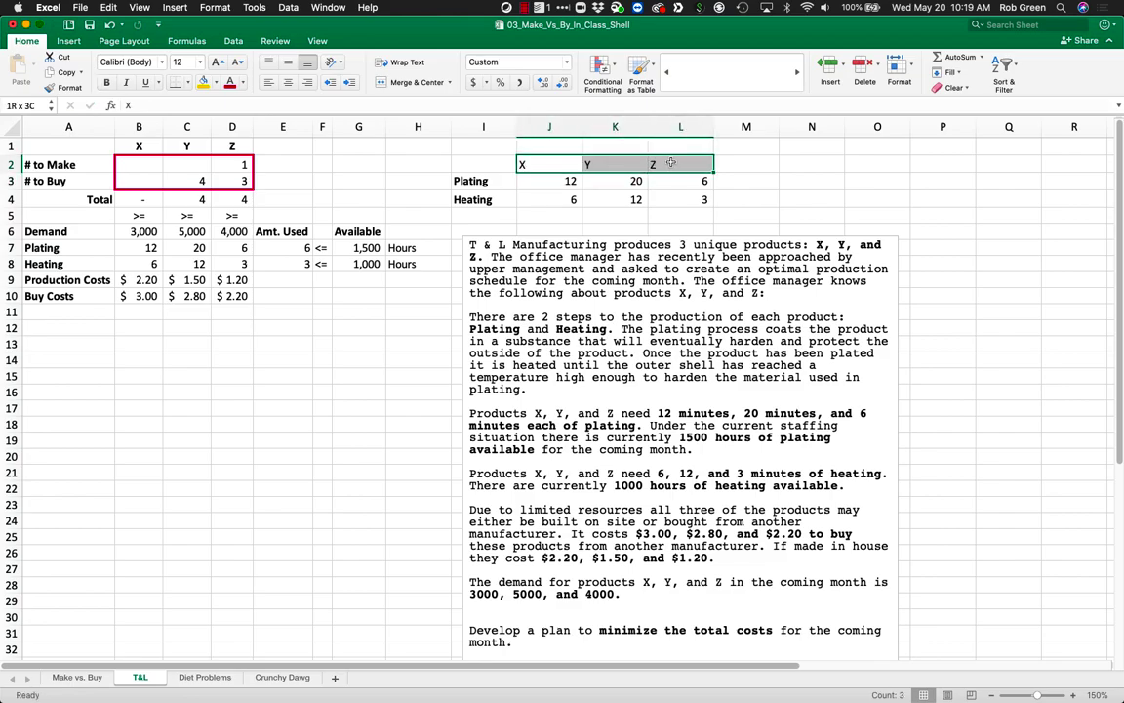
{"action": "key", "text": "super+b"}
{"action": "key", "text": "super+e"}
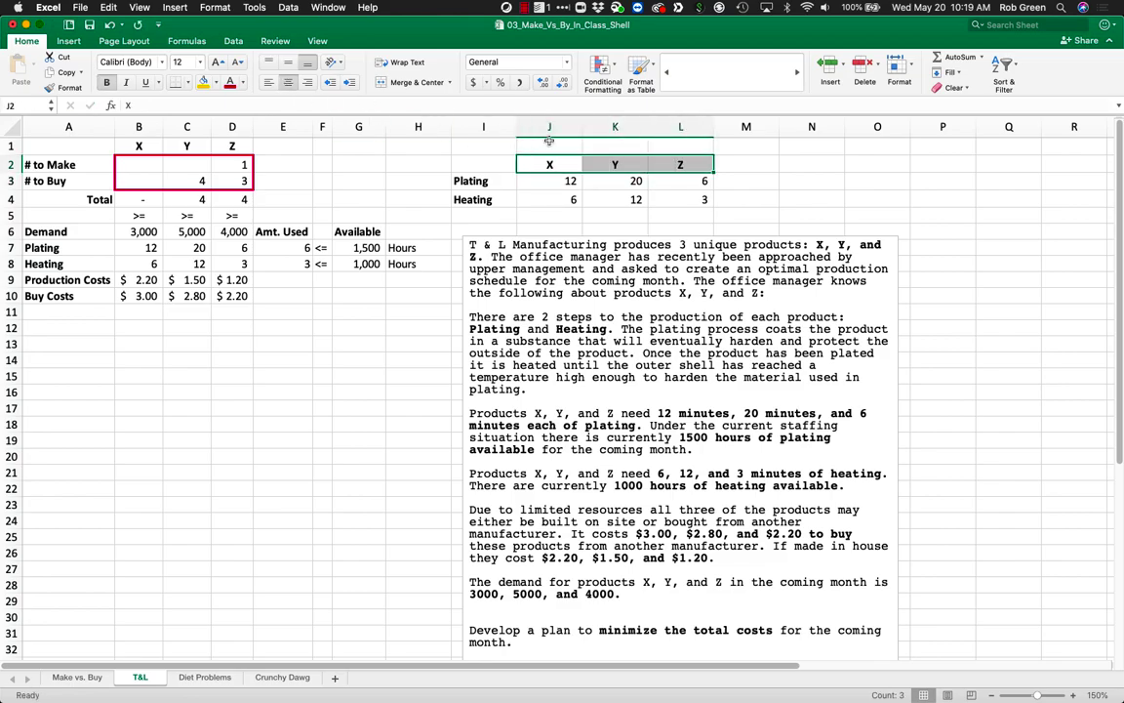
Merge and centre J1:L1 and enter the bold title "Minutes Required per Product".
{"action": "left_click_drag", "start_coordinate": [537, 145], "coordinate": [677, 145]}
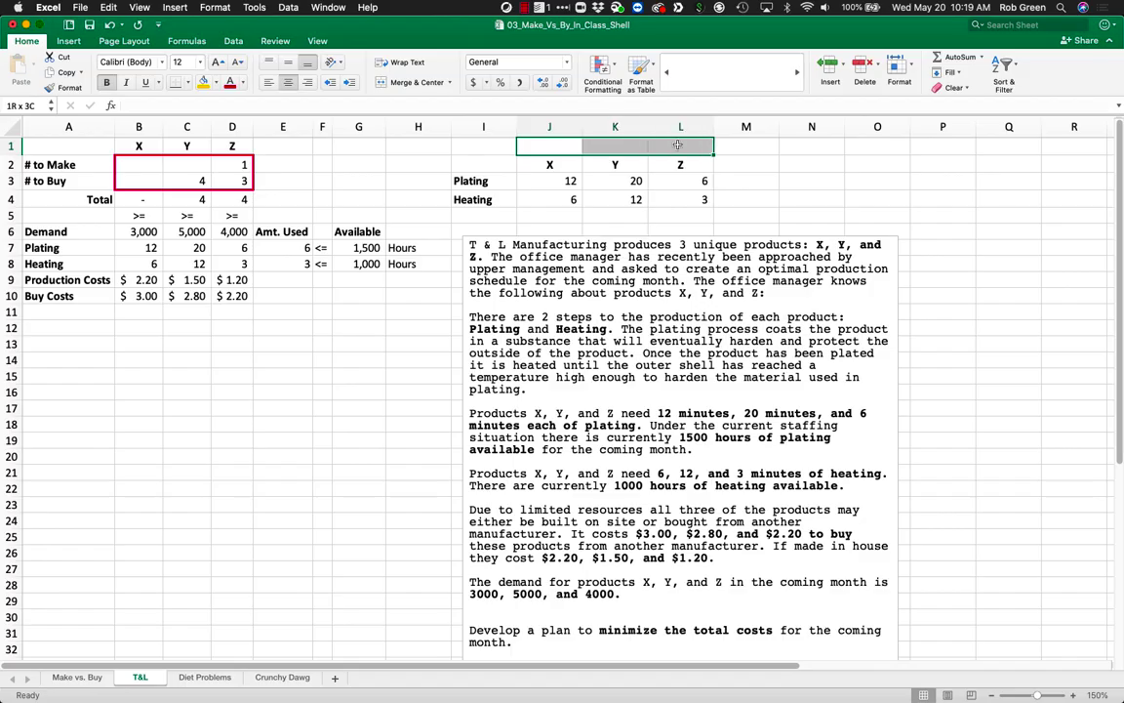
{"action": "left_click", "coordinate": [383, 83]}
{"action": "type", "text": "Minutes Re"}
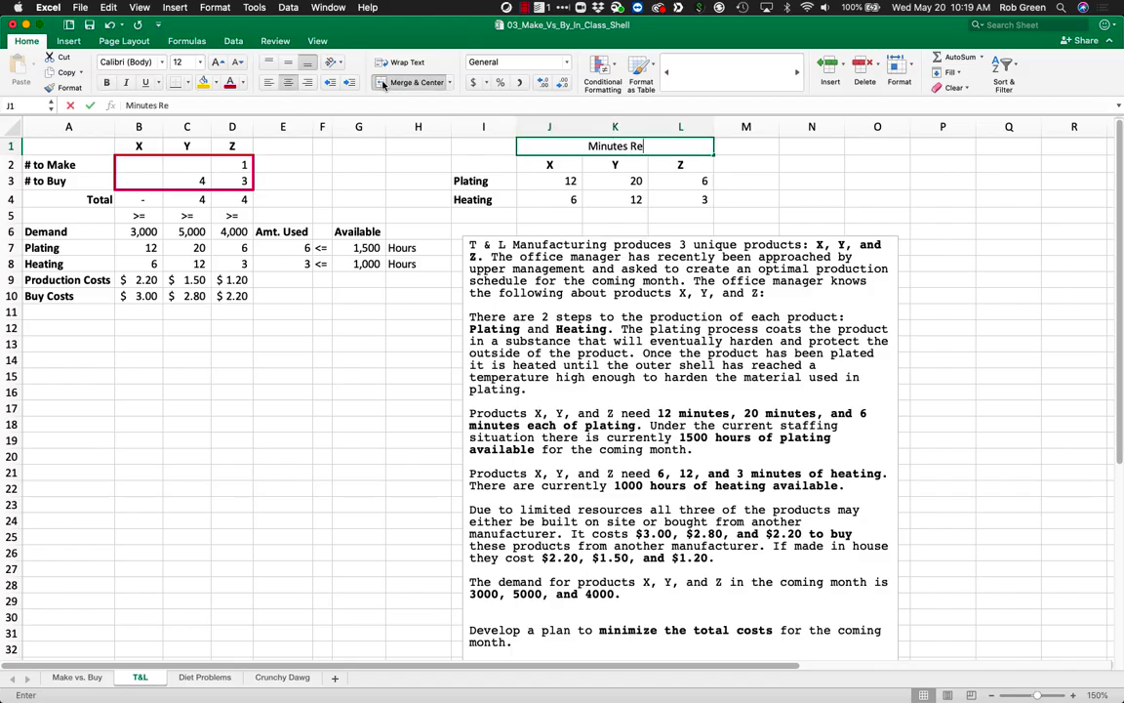
{"action": "type", "text": "quired per Product"}
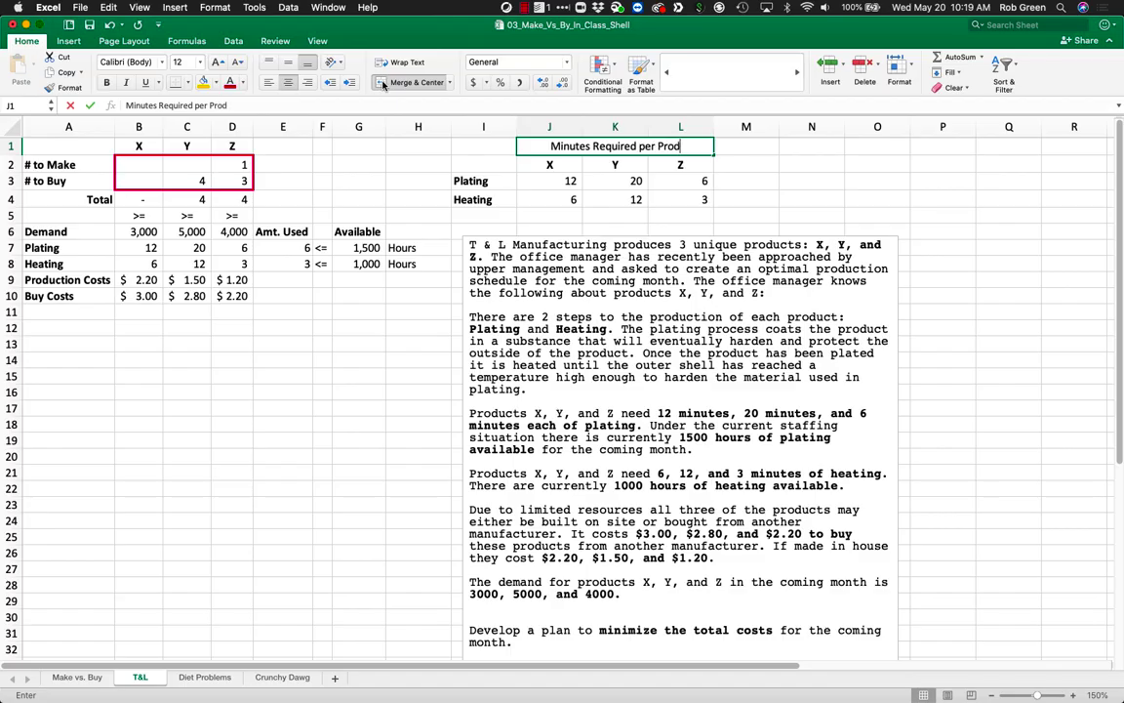
{"action": "key", "text": "Return"}
{"action": "left_click", "coordinate": [586, 145]}
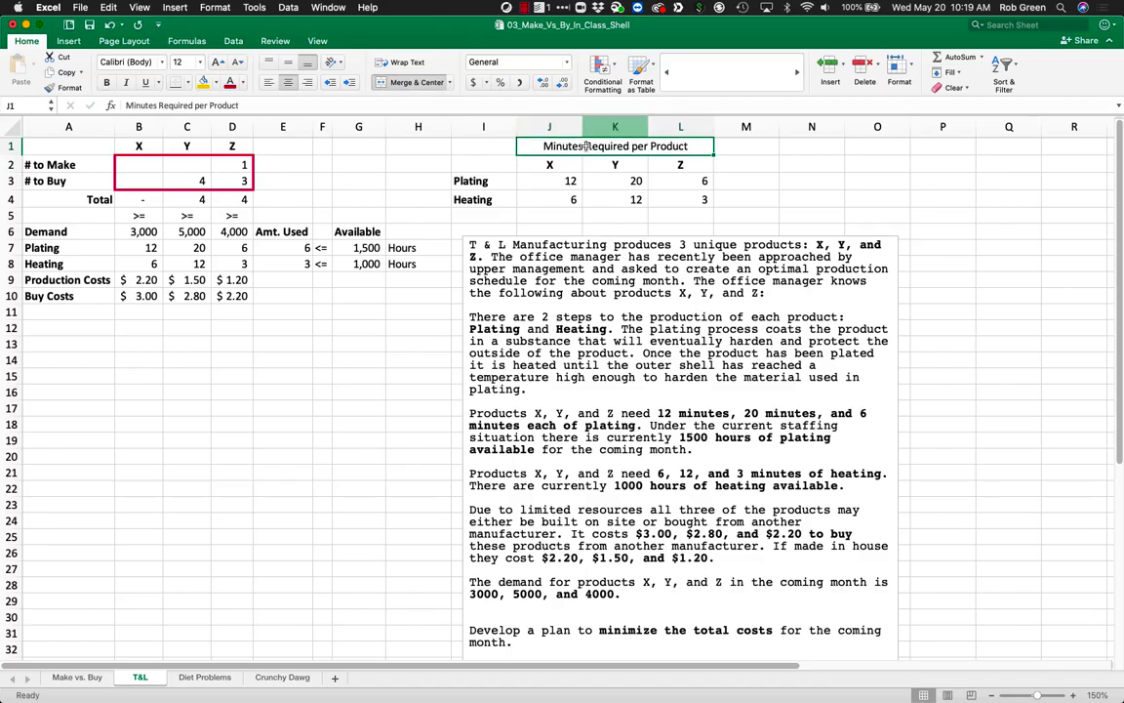
{"action": "key", "text": "super+b"}
{"action": "left_click", "coordinate": [818, 181]}
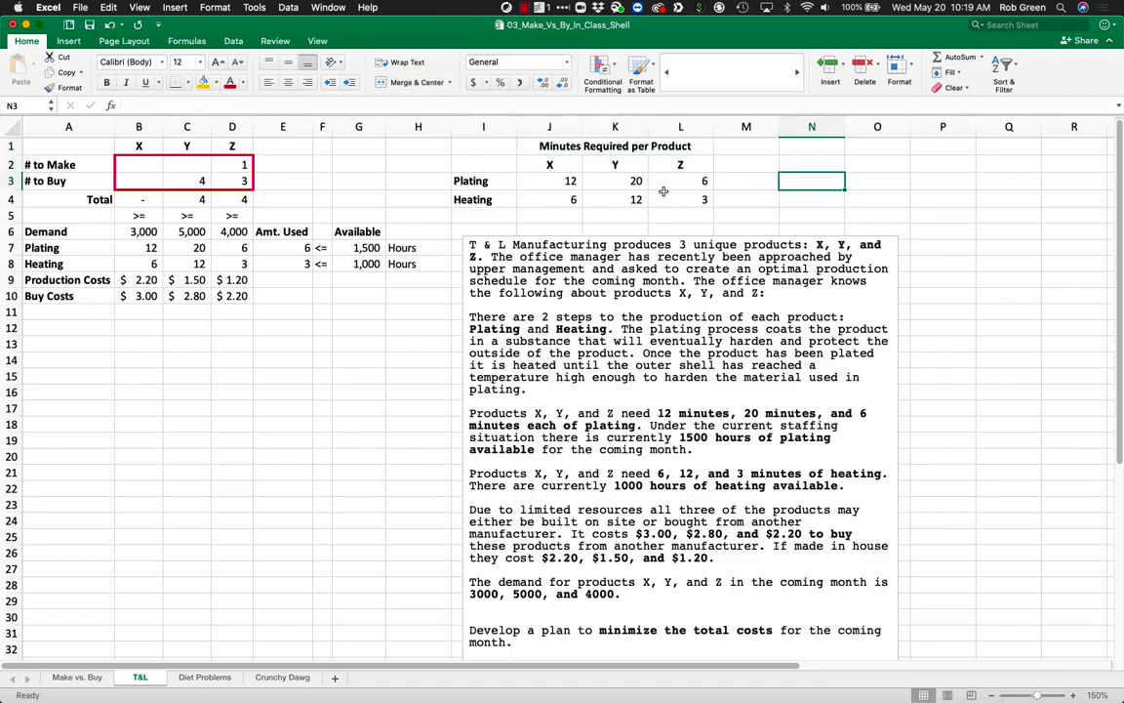
Try copying the minutes table I1:L4 to A12 and clearing its X, Y, Z headings, and undo these changes.
{"action": "left_click_drag", "start_coordinate": [480, 147], "coordinate": [698, 199]}
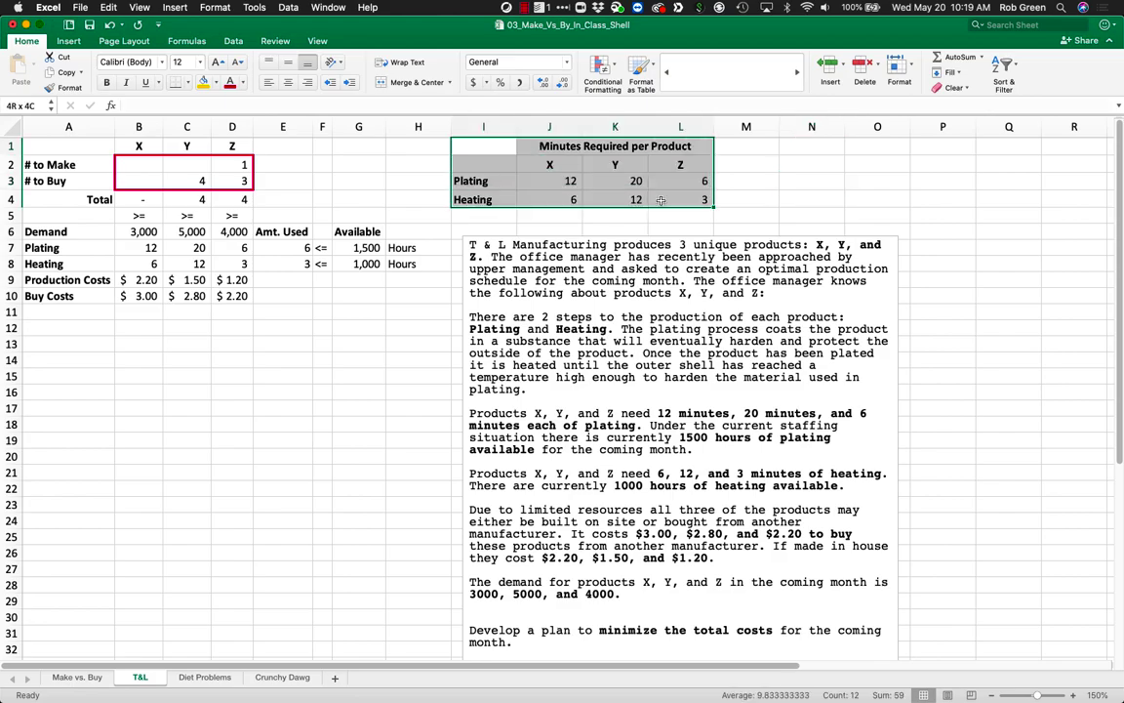
{"action": "key", "text": "super+c"}
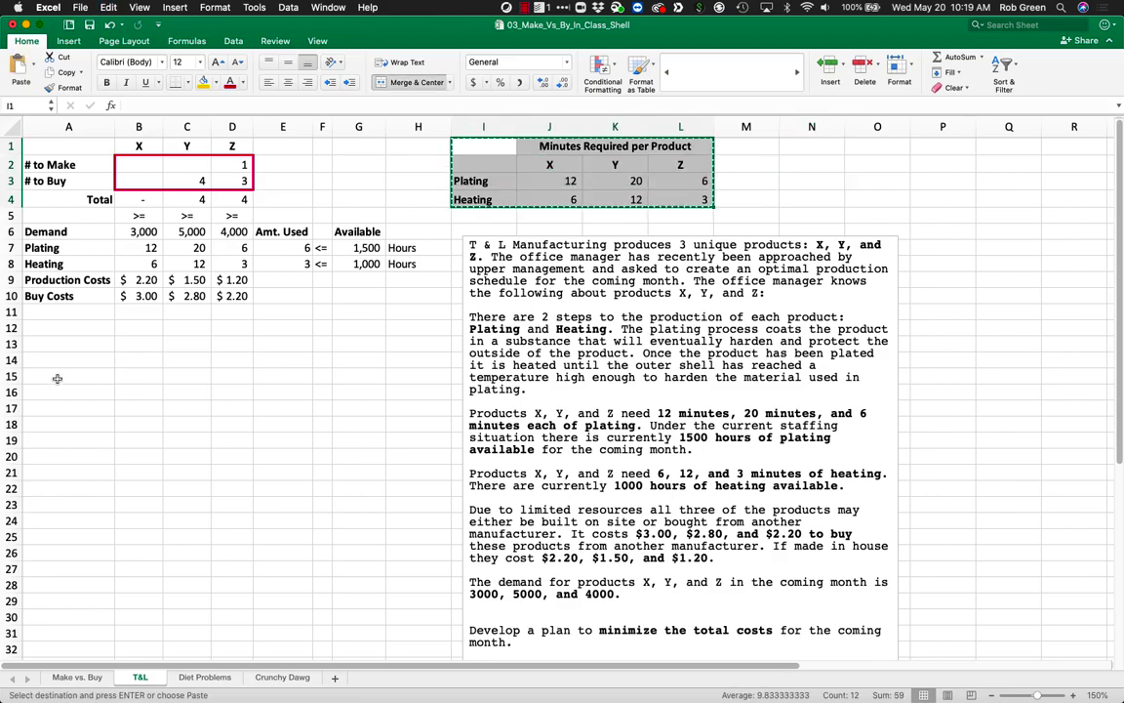
{"action": "left_click", "coordinate": [62, 332]}
{"action": "key", "text": "super+v"}
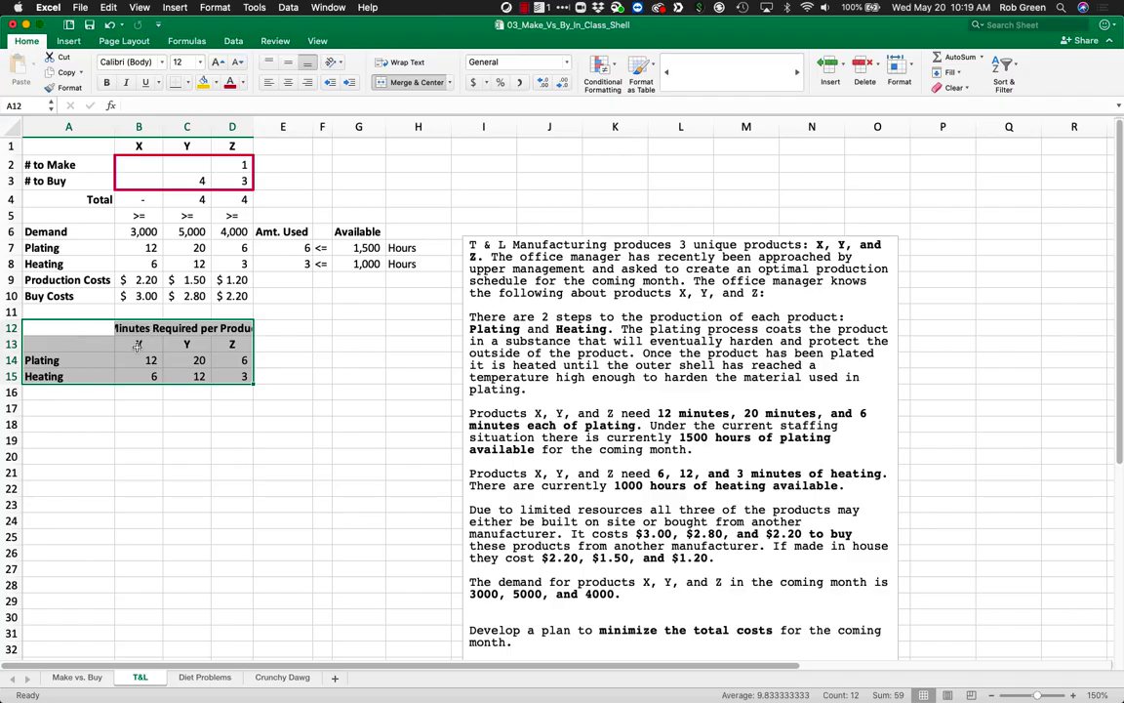
{"action": "left_click_drag", "start_coordinate": [138, 346], "coordinate": [231, 347]}
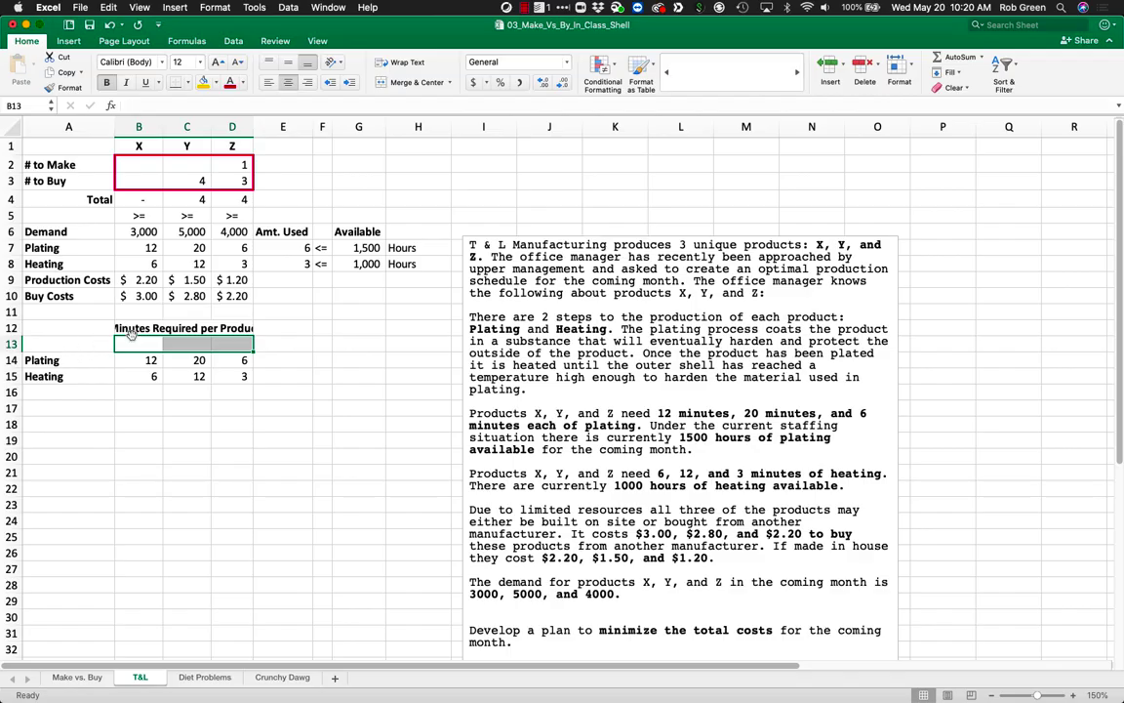
{"action": "mouse_move", "coordinate": [134, 330]}
{"action": "left_mouse_down"}
{"action": "mouse_move", "coordinate": [141, 358]}
{"action": "mouse_move", "coordinate": [142, 341]}
{"action": "left_mouse_up"}
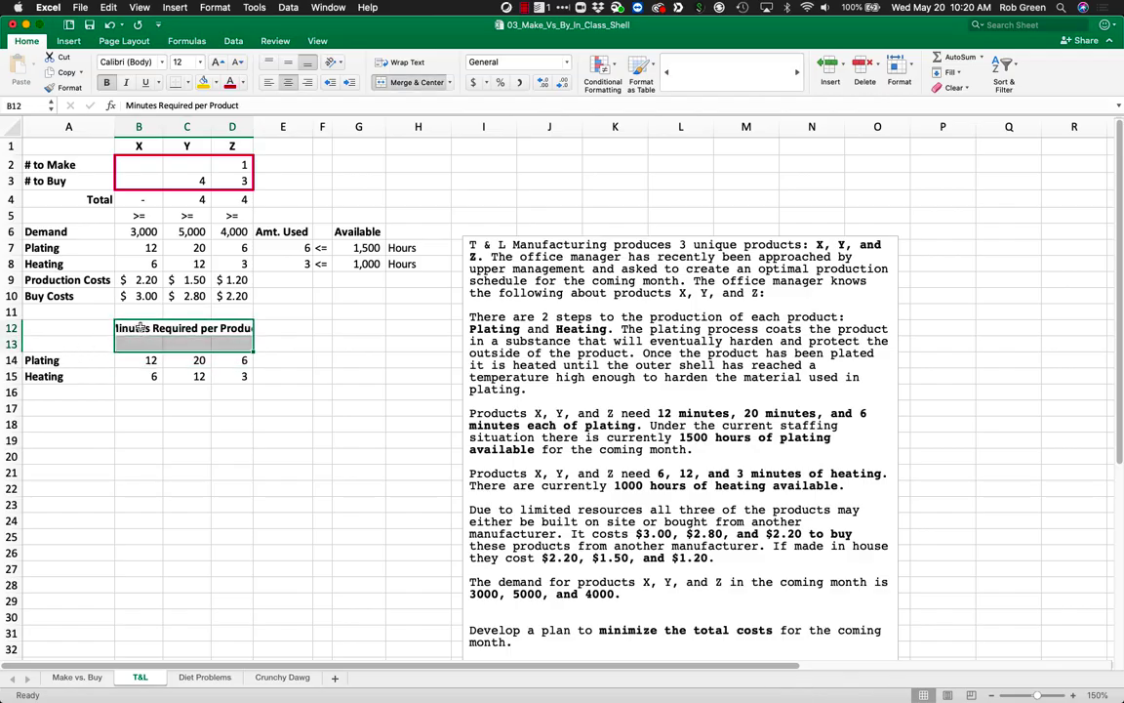
{"action": "key", "text": "super+z"}
{"action": "key", "text": "super+z"}
{"action": "left_click", "coordinate": [415, 359]}
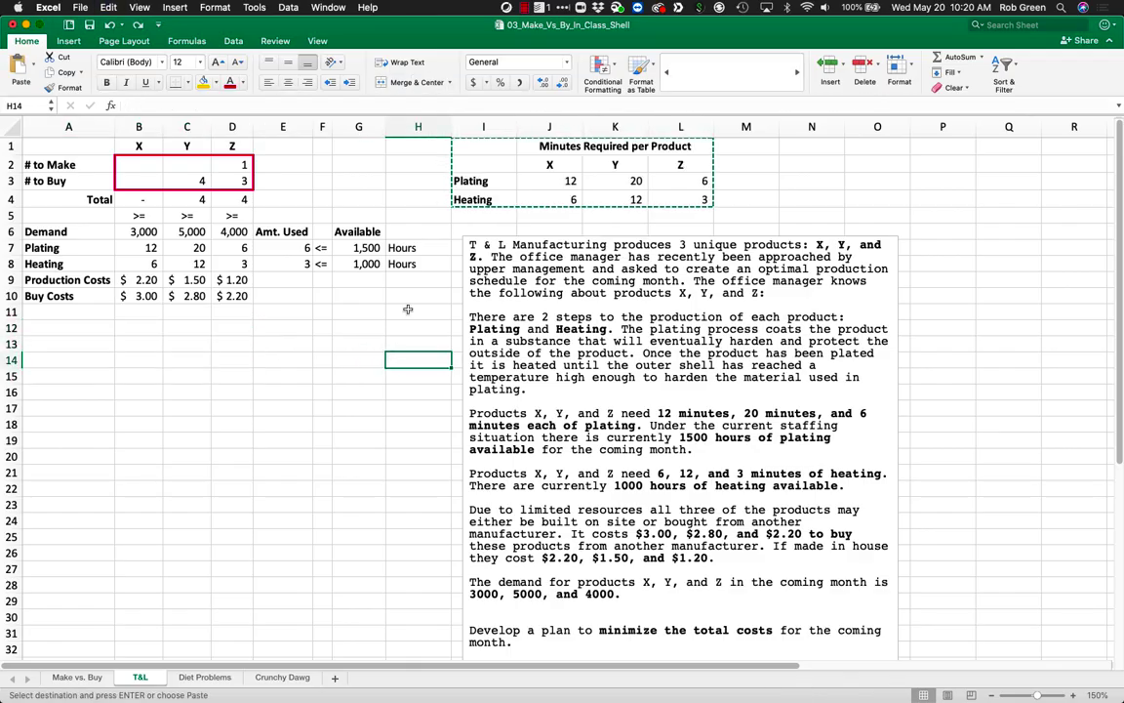
Convert product X's plating minutes to hours by entering the formula =J3/60 in B7.
{"action": "left_click", "coordinate": [524, 195]}
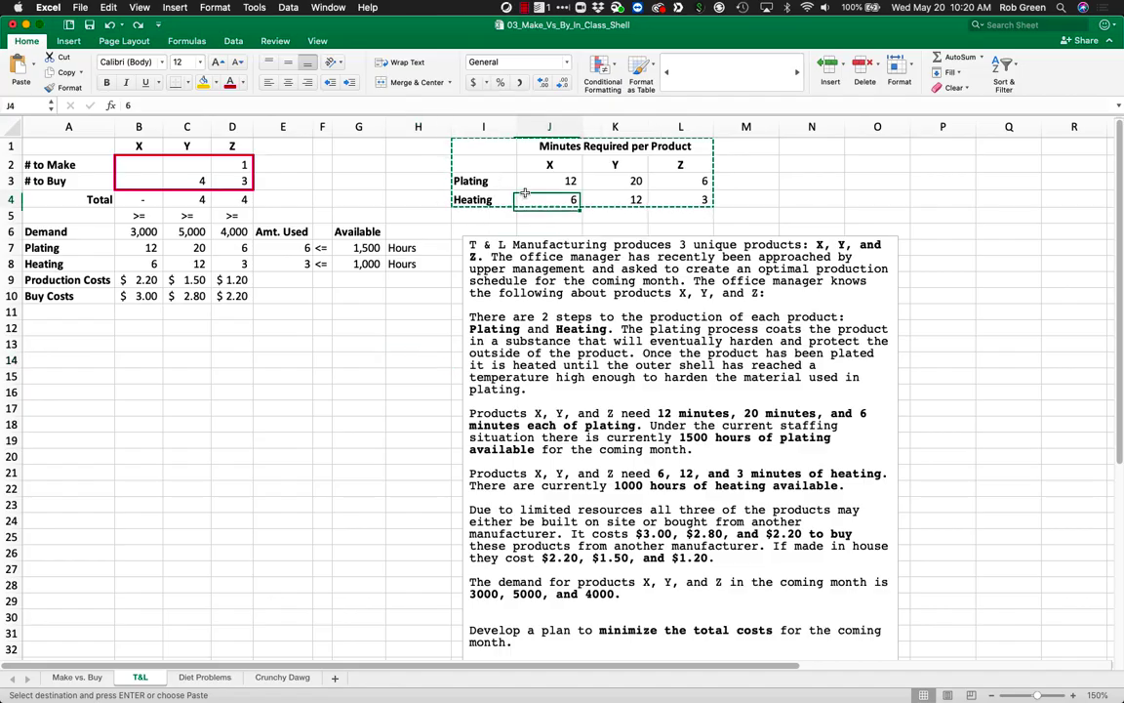
{"action": "left_click", "coordinate": [553, 182]}
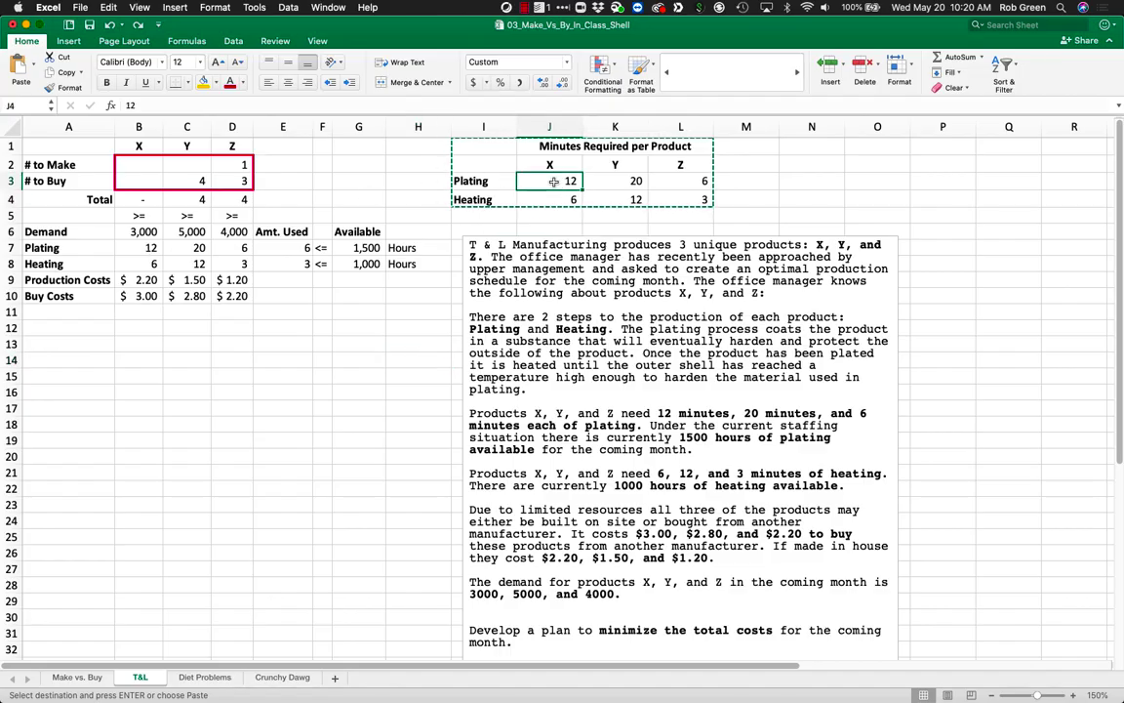
{"action": "left_click_drag", "start_coordinate": [554, 181], "coordinate": [615, 181]}
{"action": "left_click", "coordinate": [142, 250]}
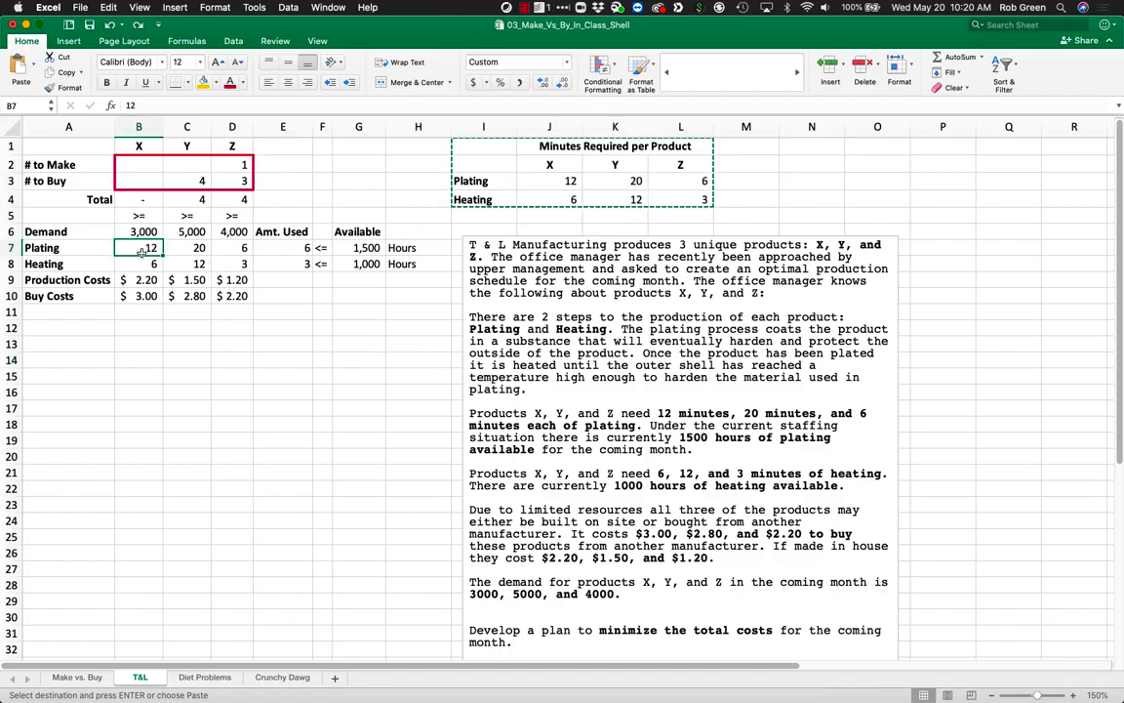
{"action": "key", "text": "Escape"}
{"action": "type", "text": "="}
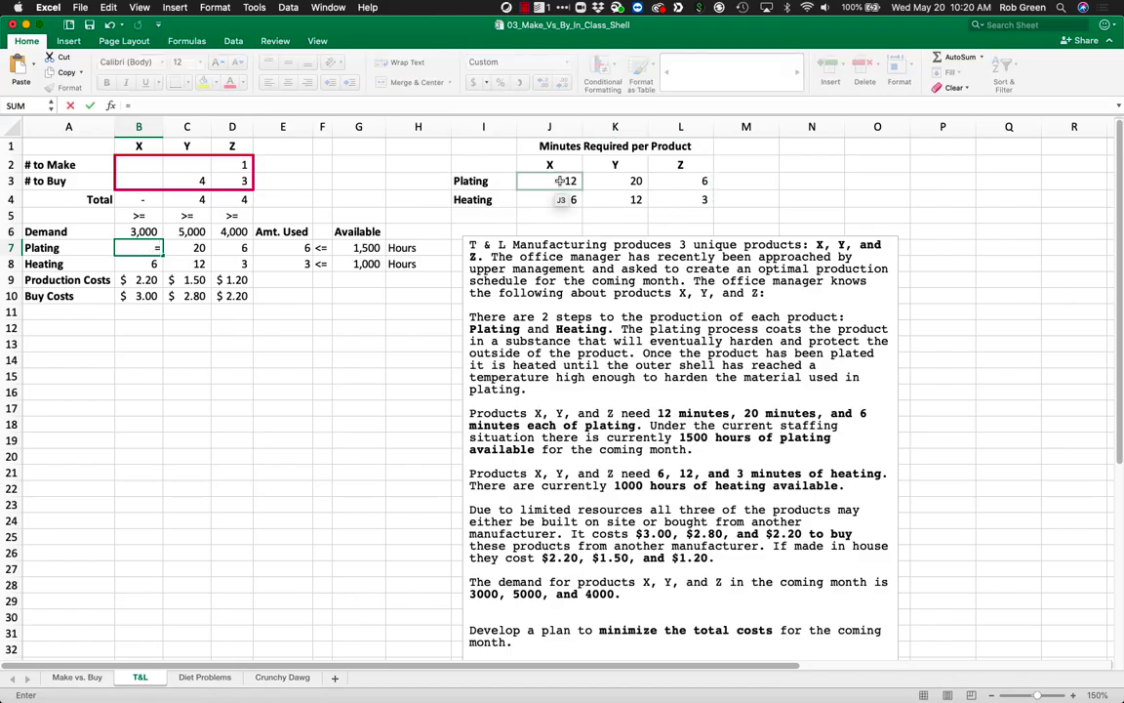
{"action": "left_click", "coordinate": [561, 183]}
{"action": "type", "text": "/60"}
{"action": "key", "text": "Return"}
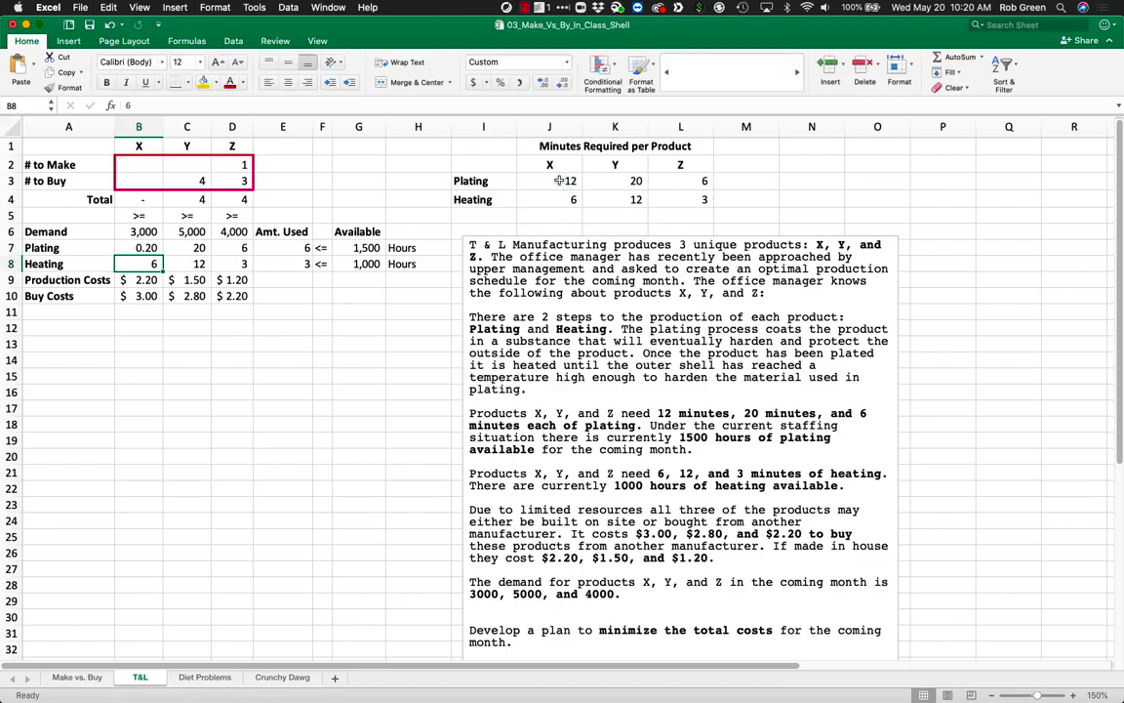
Fill the B7 conversion formula across the plating and heating cells B7:D8 and check the formula in D8.
{"action": "left_click", "coordinate": [152, 248]}
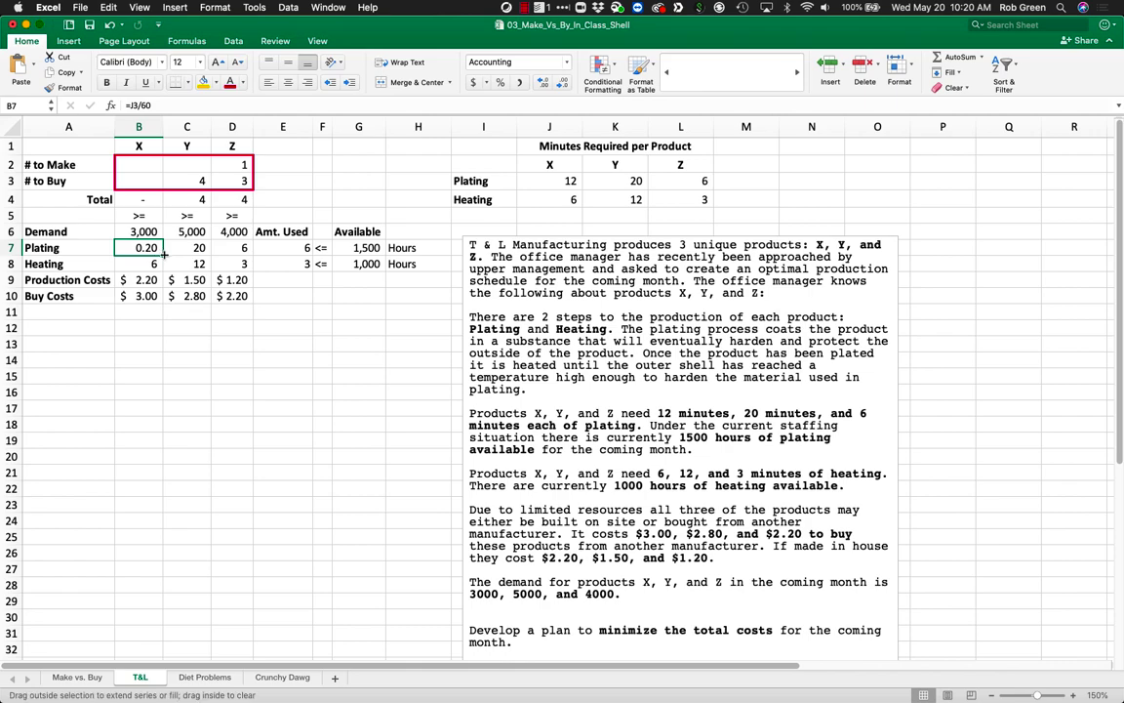
{"action": "left_click_drag", "start_coordinate": [161, 251], "coordinate": [250, 266]}
{"action": "double_click", "coordinate": [229, 262]}
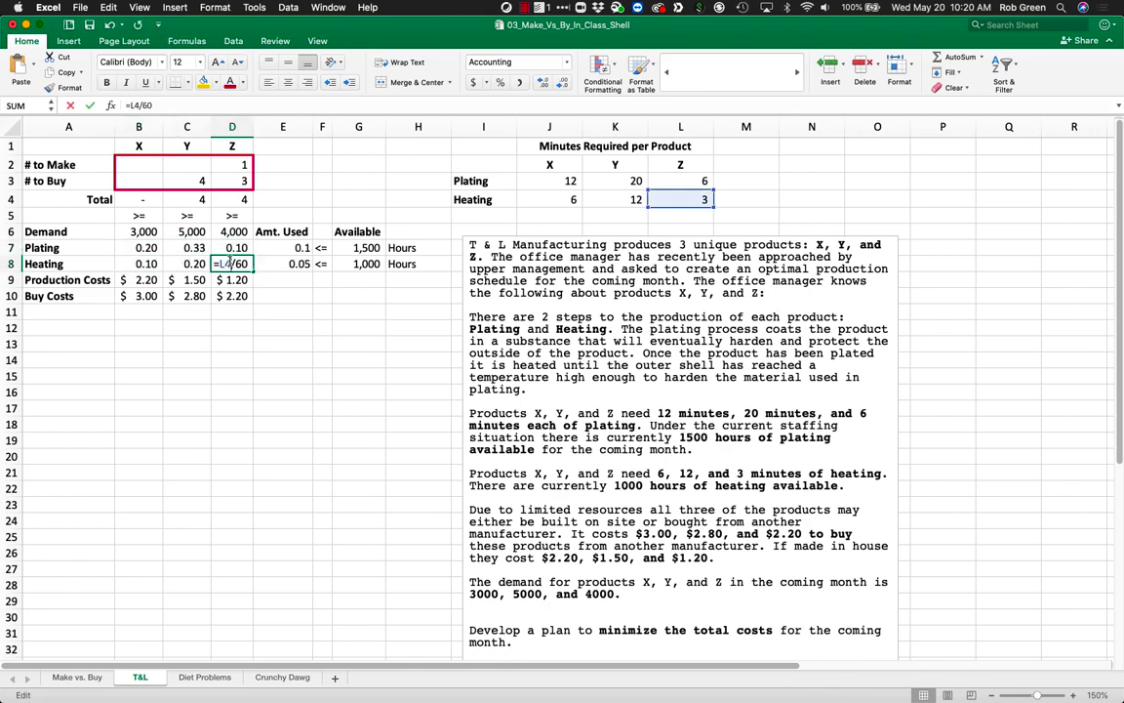
{"action": "key", "text": "Return"}
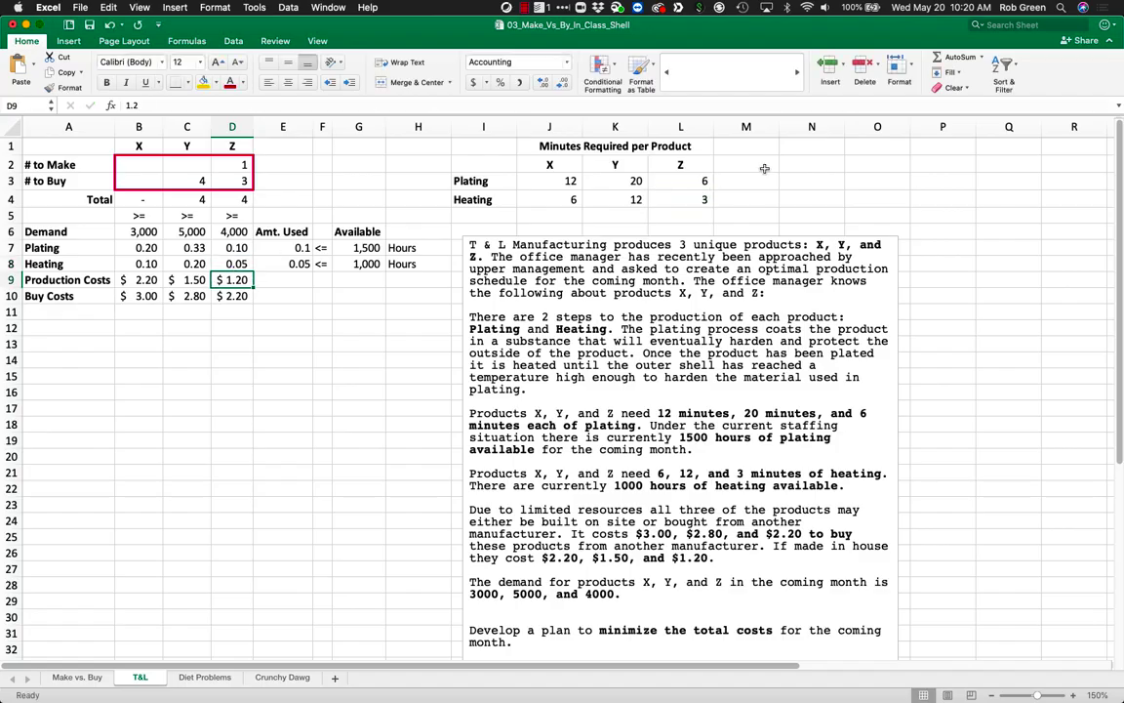
Enter the label "Minutes Per Hour" in M2 with 60 in N2, and autofit column M to the label.
{"action": "left_click", "coordinate": [760, 163]}
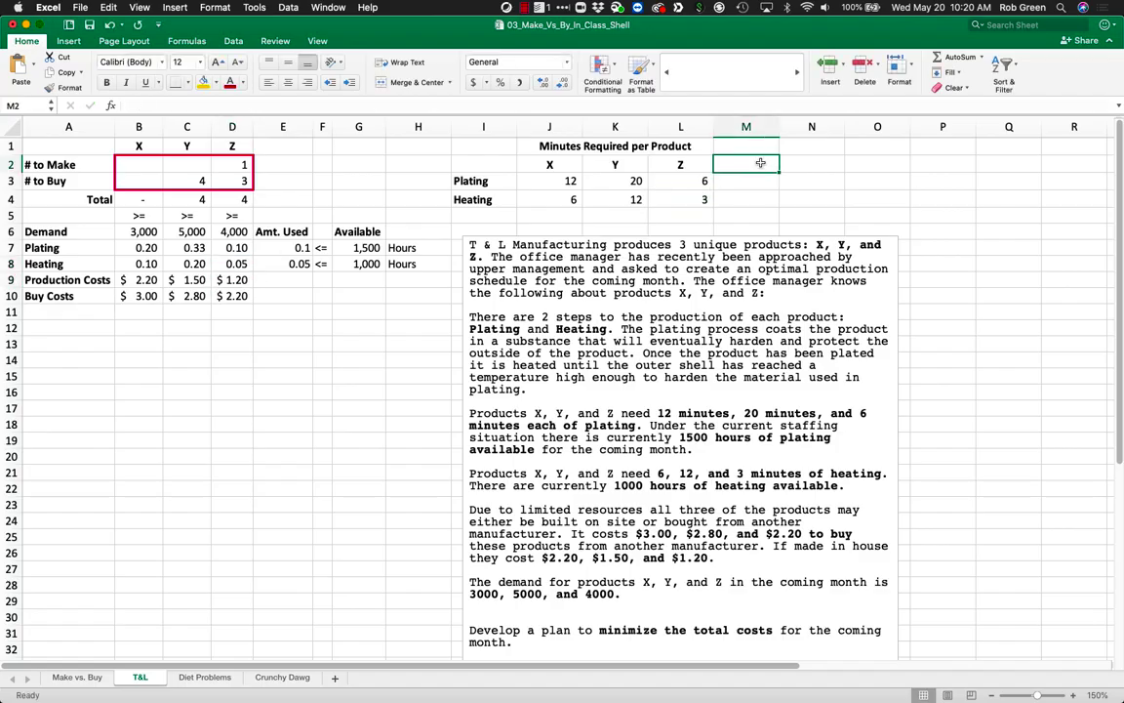
{"action": "type", "text": "Minutes Per Hour"}
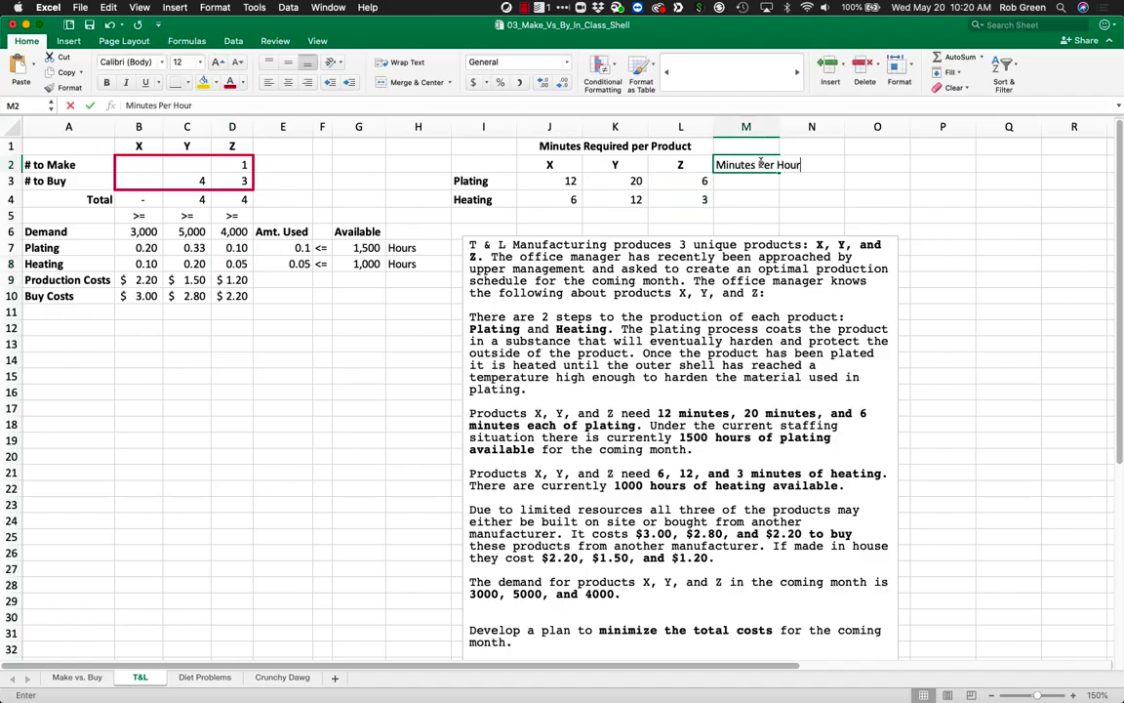
{"action": "key", "text": "Tab"}
{"action": "type", "text": "60"}
{"action": "key", "text": "Return"}
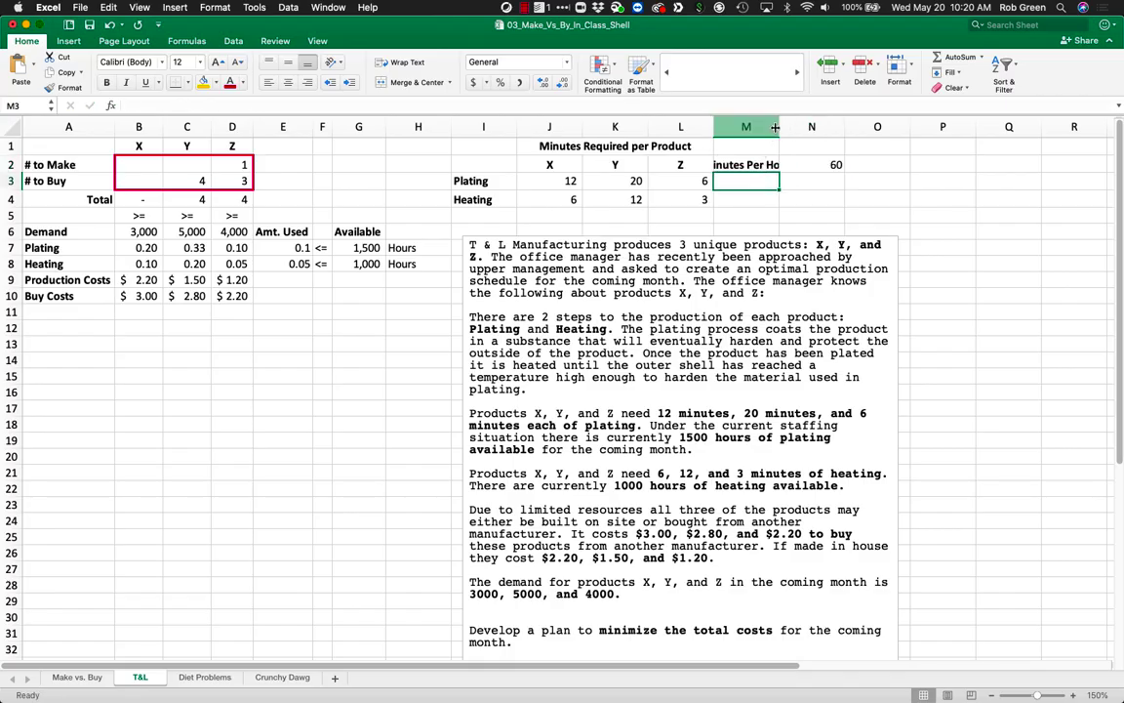
{"action": "double_click", "coordinate": [778, 125]}
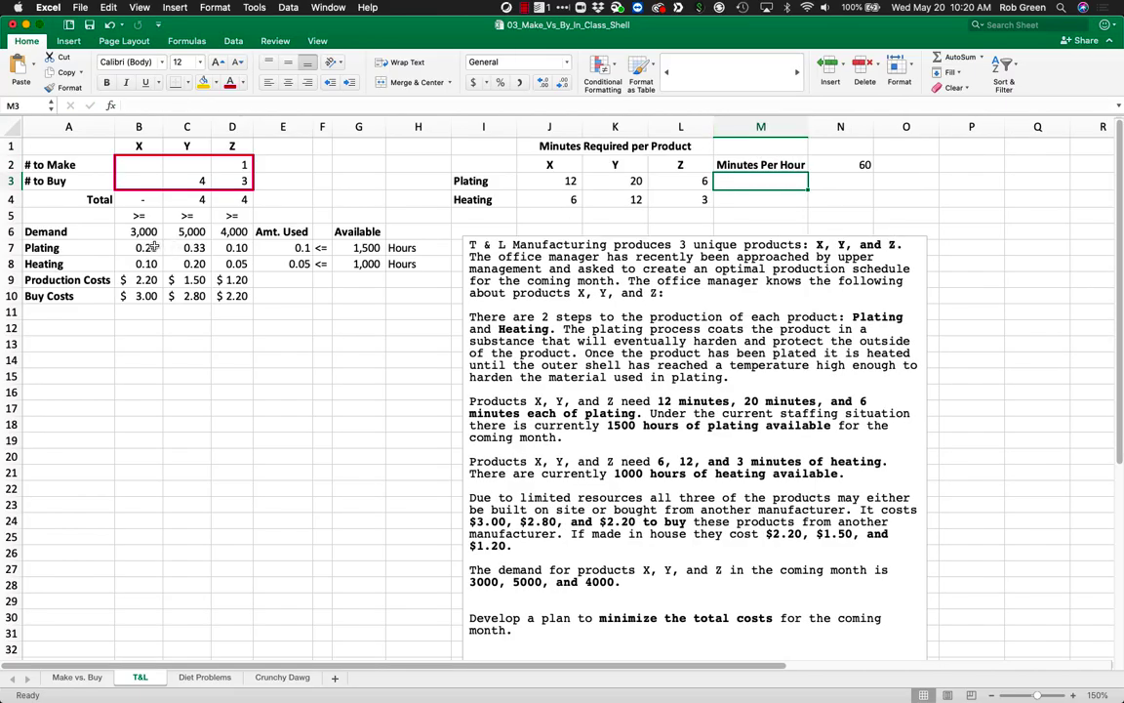
Change the B7 formula to =J3/$N$2 and fill it across B7:D8.
{"action": "double_click", "coordinate": [153, 247]}
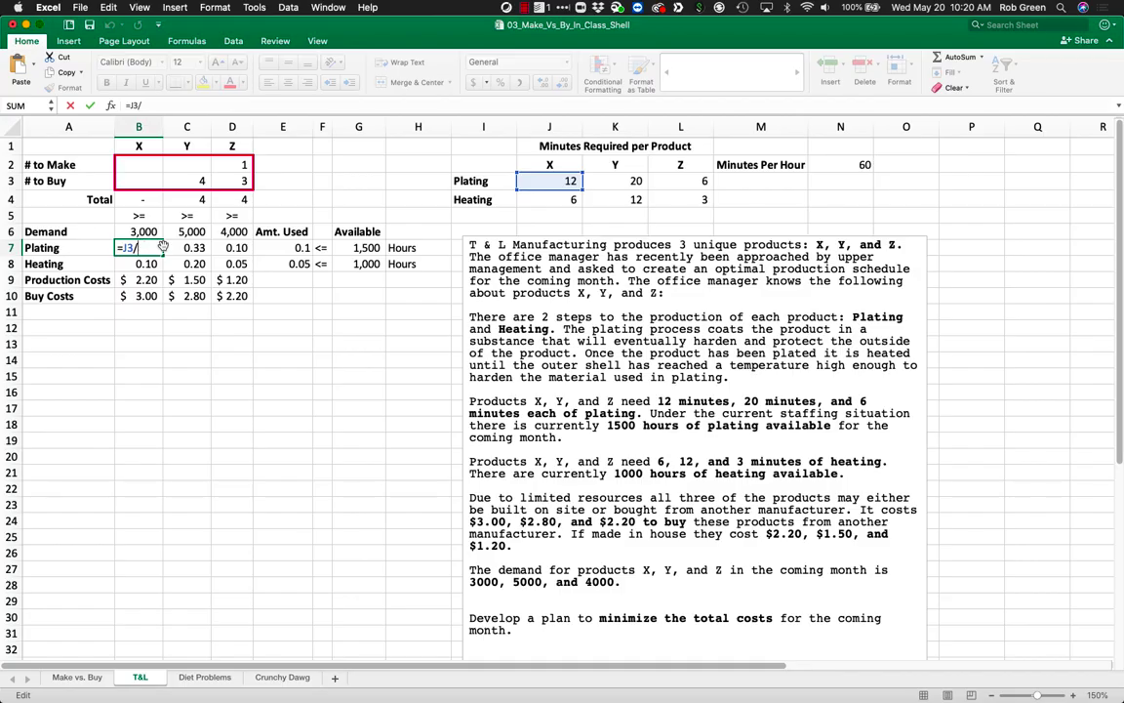
{"action": "left_click", "coordinate": [841, 165]}
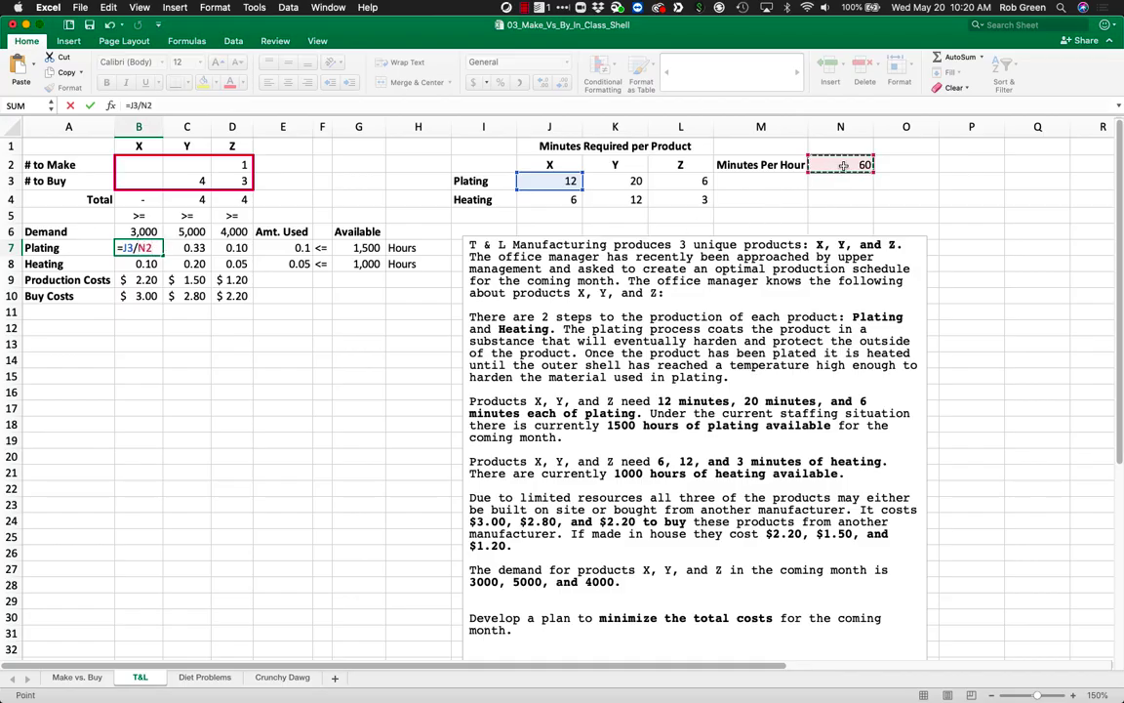
{"action": "key", "text": "Return"}
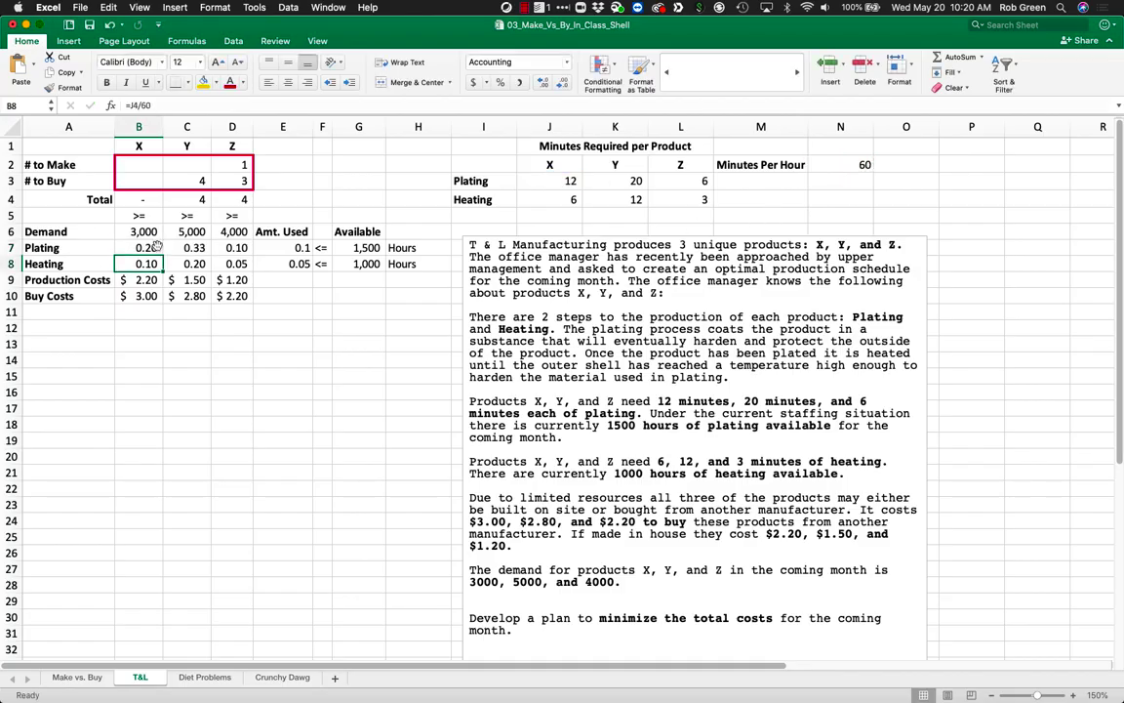
{"action": "left_click", "coordinate": [156, 247]}
{"action": "left_click_drag", "start_coordinate": [184, 256], "coordinate": [252, 269]}
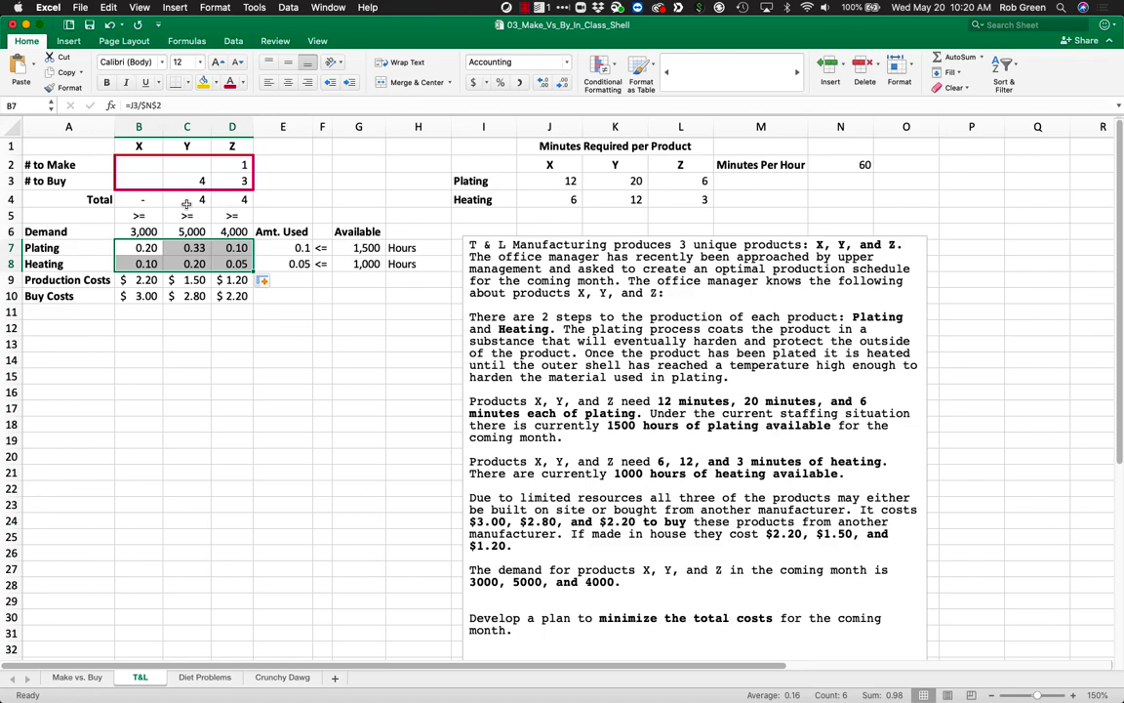
{"action": "left_click_drag", "start_coordinate": [302, 263], "coordinate": [150, 221]}
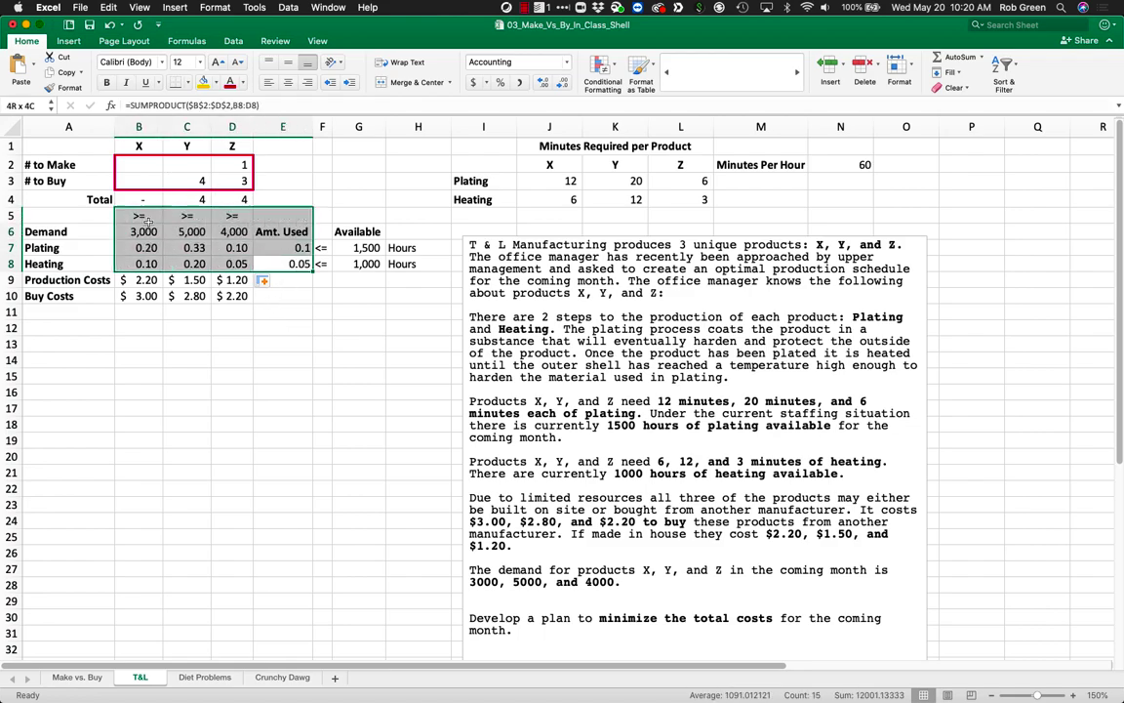
{"action": "left_click", "coordinate": [198, 356]}
Enter the labels Production Costs, Buy Costs and Total Costs in A12:A14.
{"action": "left_click", "coordinate": [91, 330]}
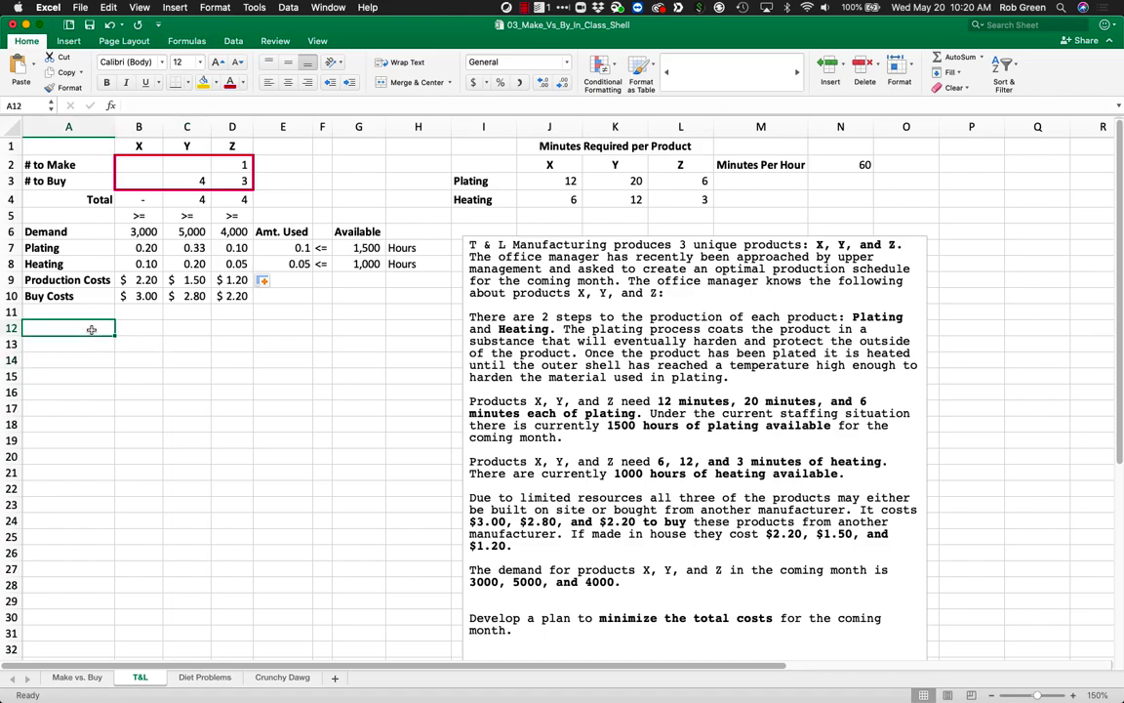
{"action": "type", "text": "Production Costs"}
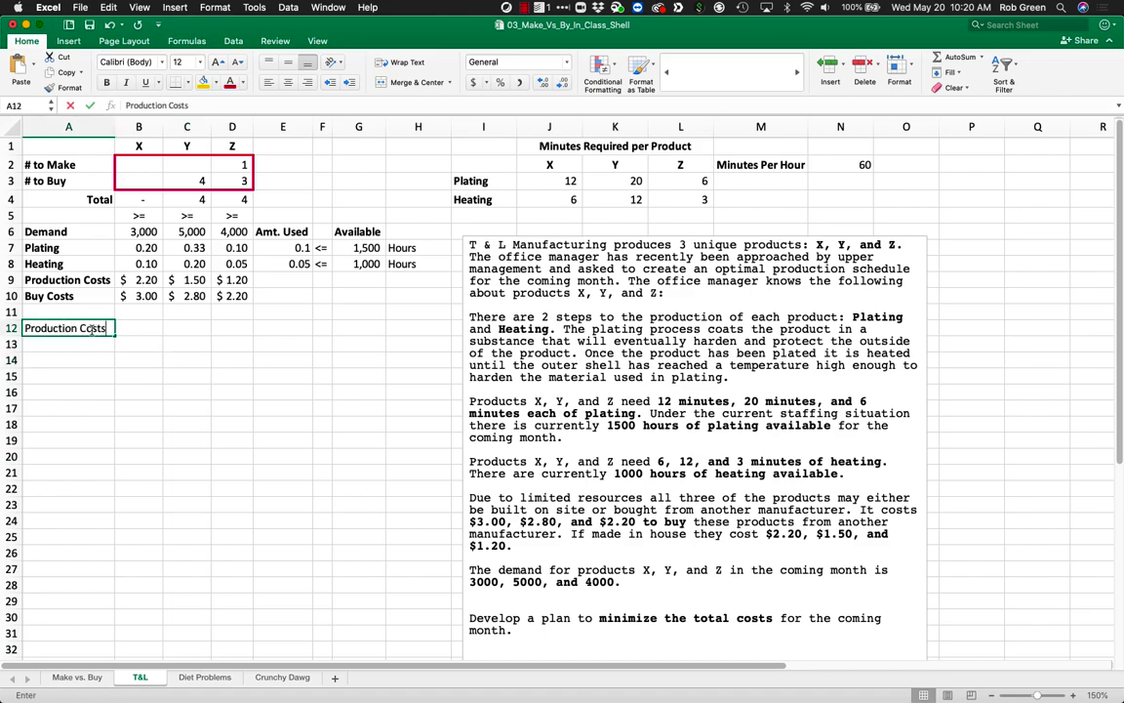
{"action": "key", "text": "Return"}
{"action": "type", "text": "Buy C"}
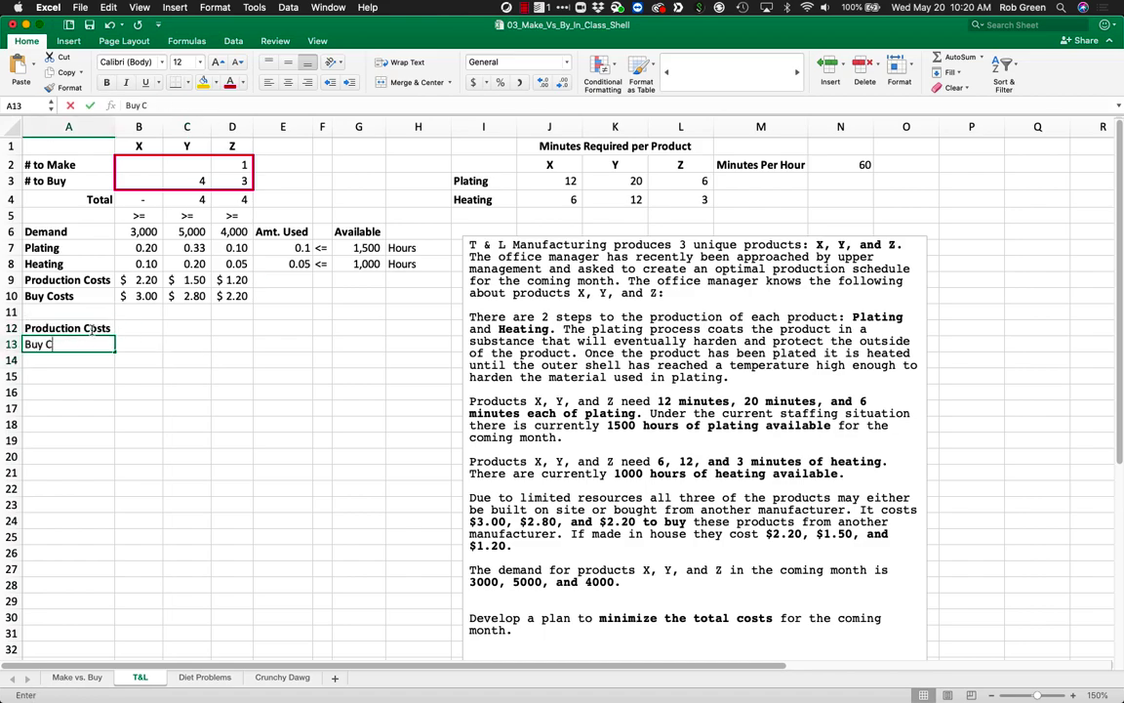
{"action": "type", "text": "osts"}
{"action": "key", "text": "Return"}
{"action": "type", "text": "Total Costs"}
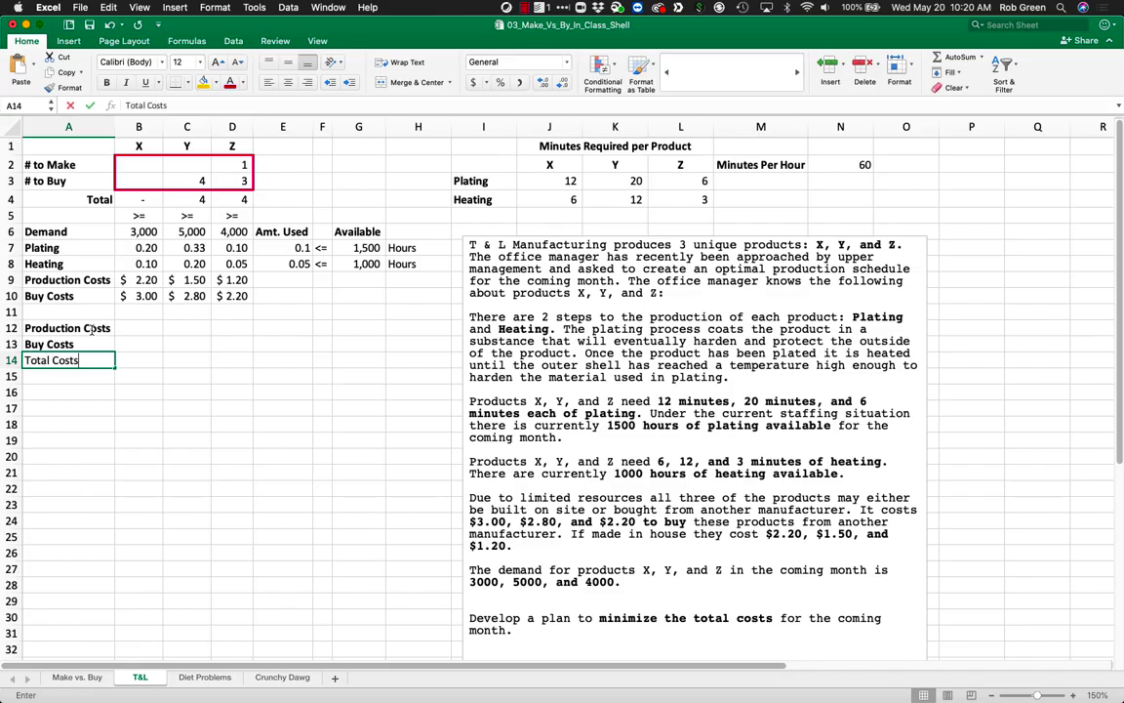
{"action": "key", "text": "Return"}
Enter the total costs formula =SUM(B12:B13) in B14.
{"action": "left_click", "coordinate": [142, 360]}
{"action": "type", "text": "="}
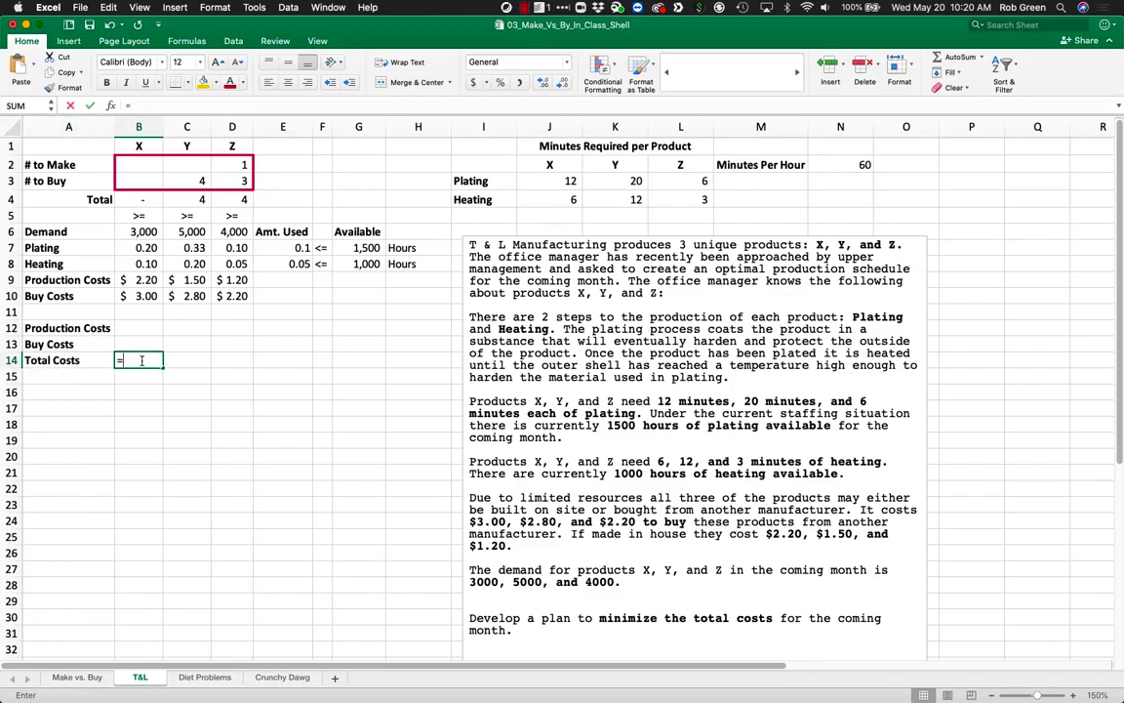
{"action": "type", "text": "sum("}
{"action": "left_click_drag", "start_coordinate": [136, 330], "coordinate": [140, 343]}
{"action": "key", "text": "Return"}
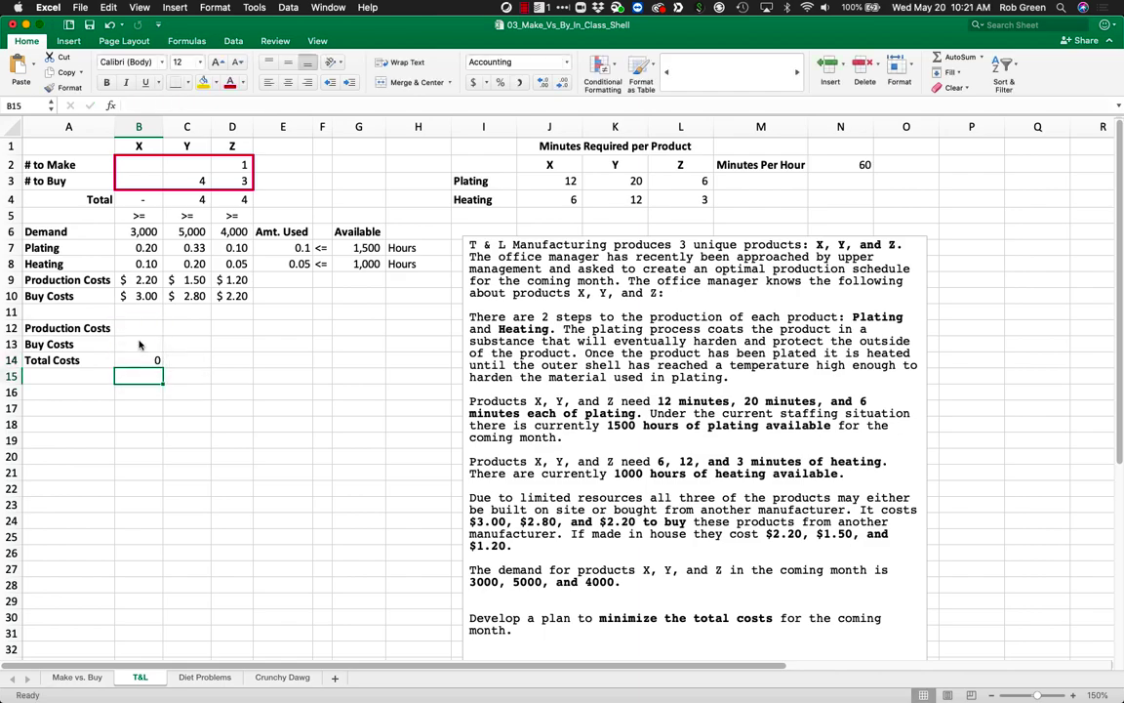
Apply a double-line outline border to the total costs cell B14.
{"action": "right_click", "coordinate": [150, 359]}
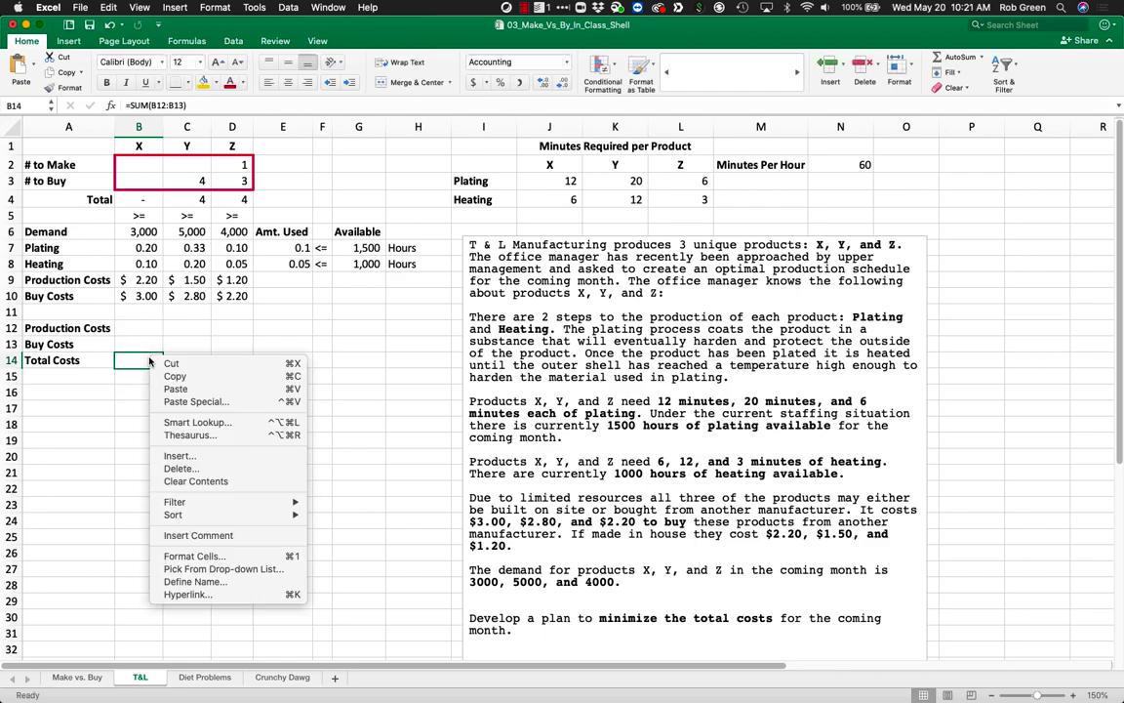
{"action": "left_click", "coordinate": [192, 555]}
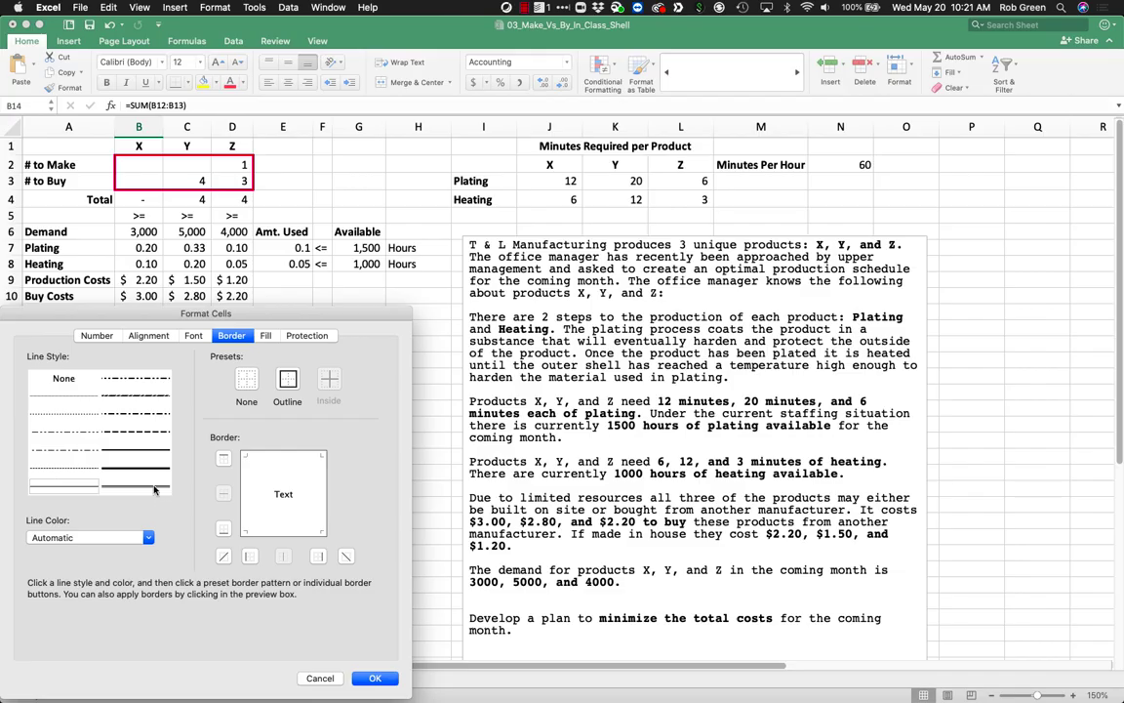
{"action": "left_click", "coordinate": [154, 488]}
{"action": "left_click", "coordinate": [287, 381]}
{"action": "left_click", "coordinate": [377, 678]}
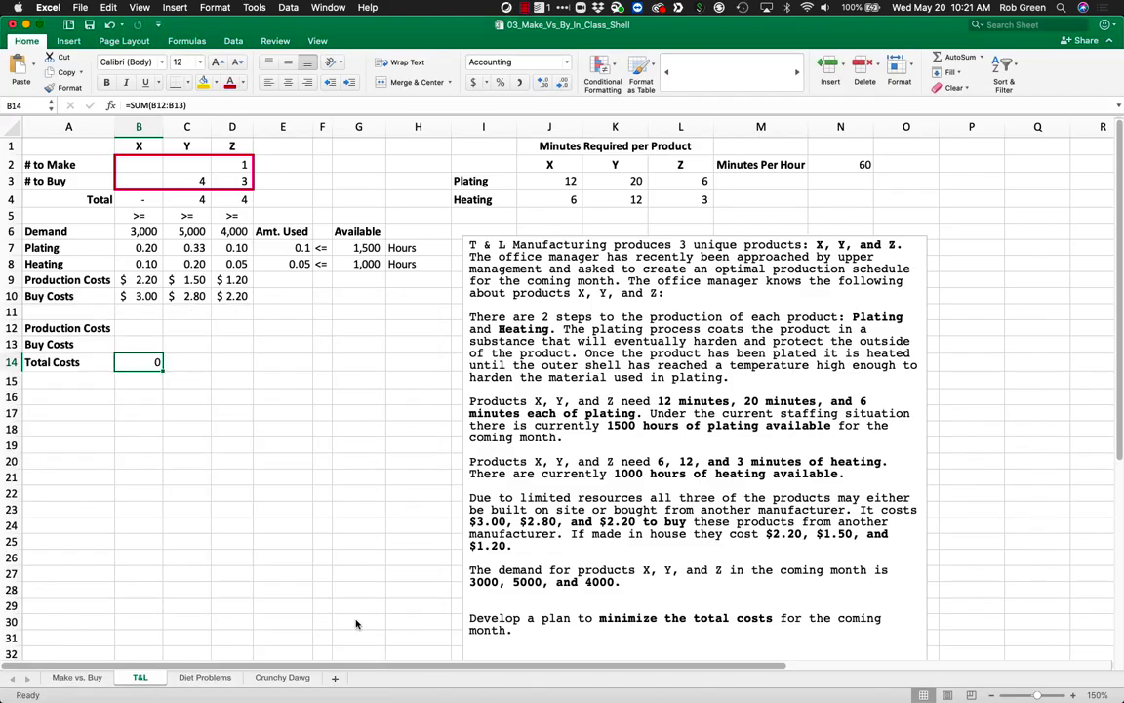
{"action": "left_click", "coordinate": [348, 448]}
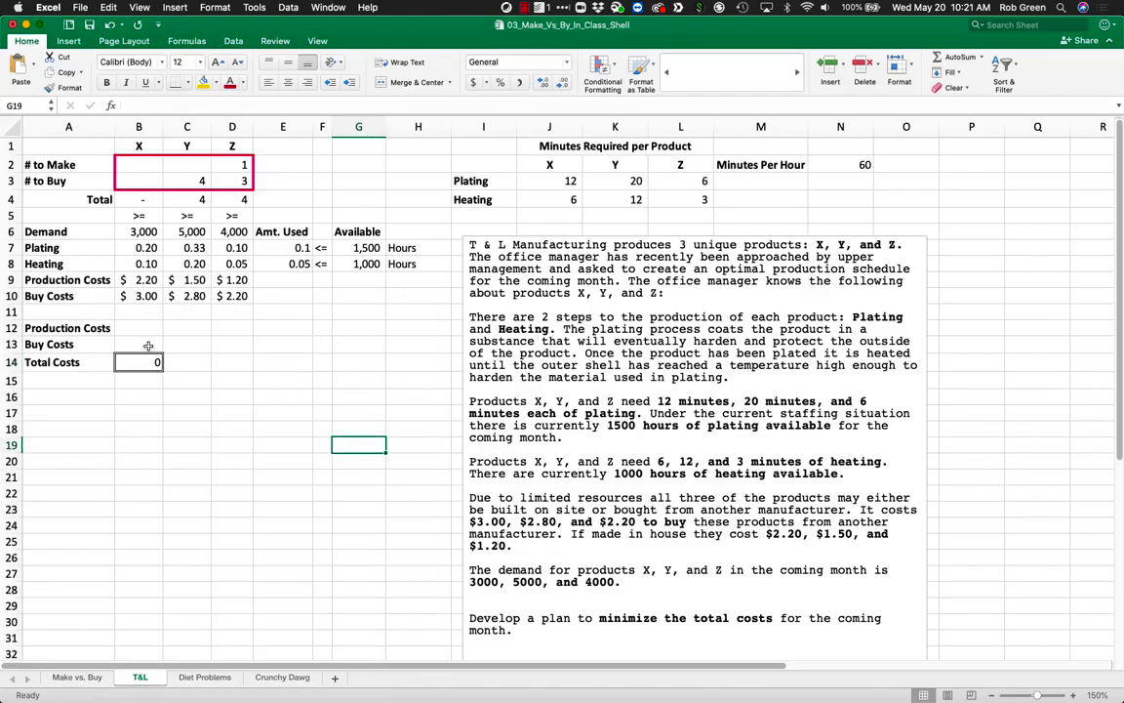
Format the cost cells B12:B14 in the dollar Accounting number format.
{"action": "left_click_drag", "start_coordinate": [138, 329], "coordinate": [145, 368]}
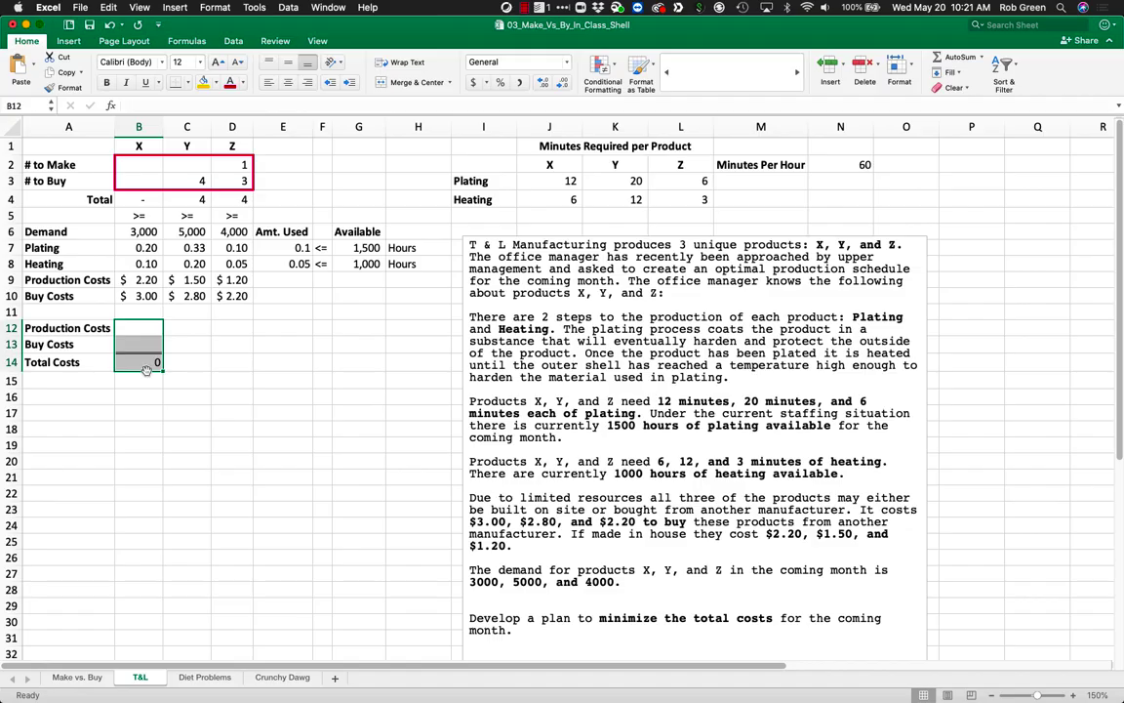
{"action": "left_click", "coordinate": [477, 83]}
{"action": "left_click", "coordinate": [268, 376]}
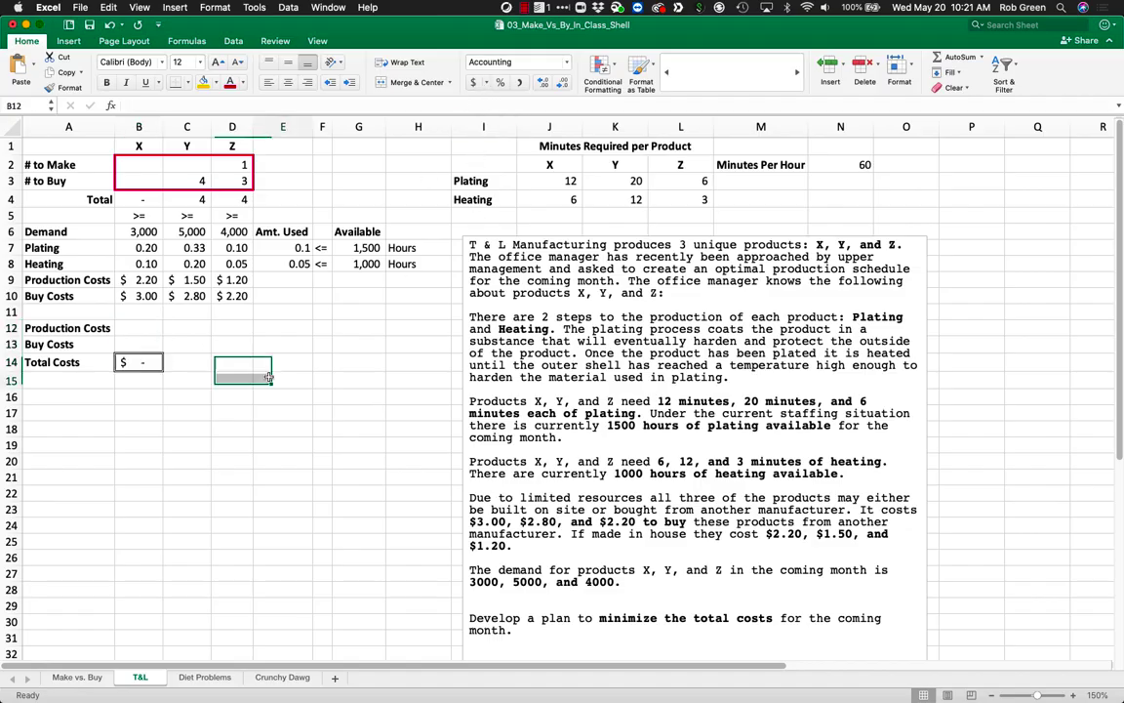
Enter the production costs formula =SUMPRODUCT(B2:D2,B9:D9) in B12.
{"action": "left_click", "coordinate": [156, 332]}
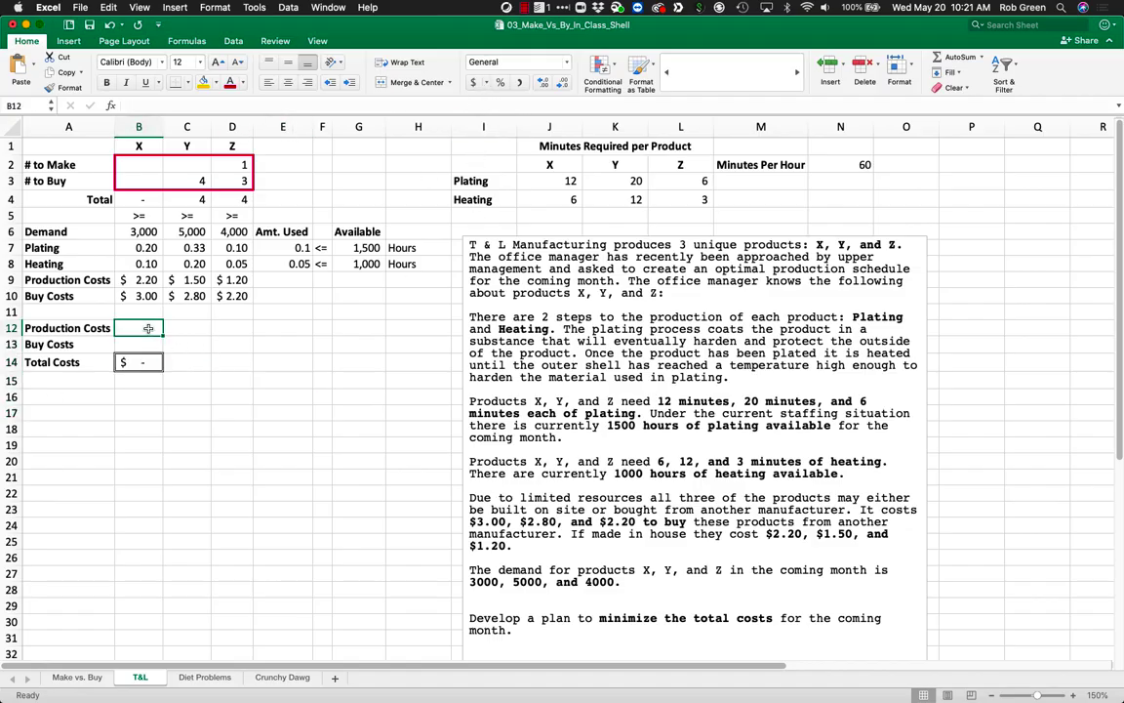
{"action": "type", "text": "=sumproudc"}
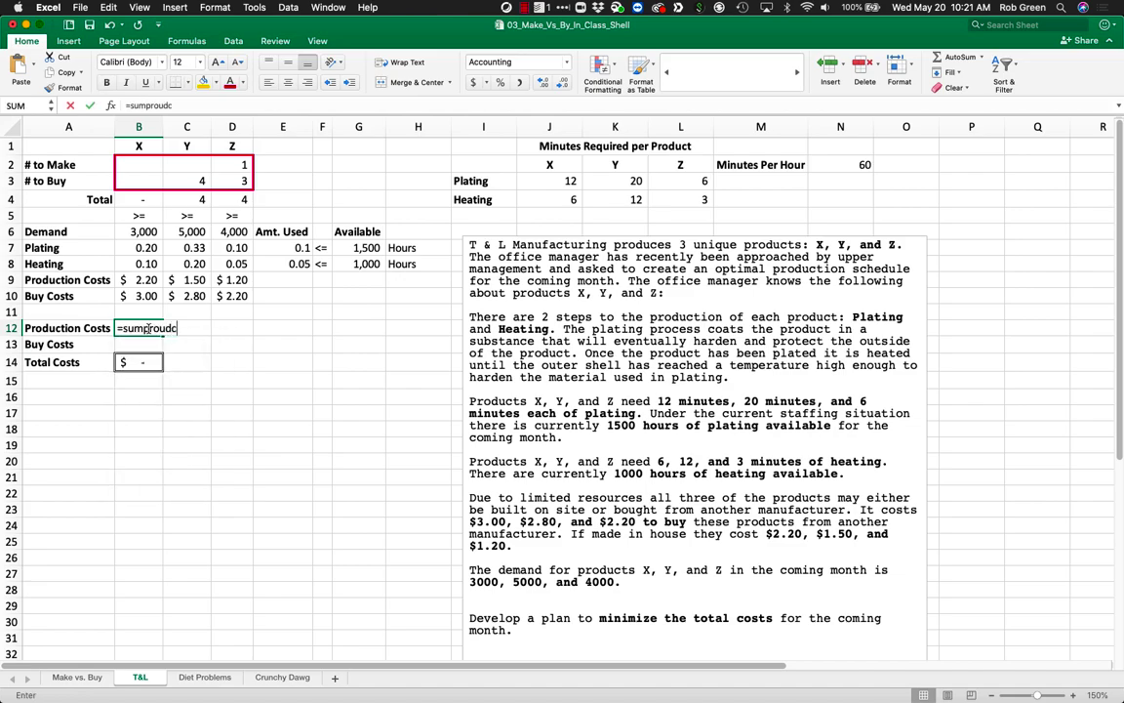
{"action": "key", "text": "BackSpace"}
{"action": "key", "text": "BackSpace"}
{"action": "key", "text": "BackSpace"}
{"action": "type", "text": "duct("}
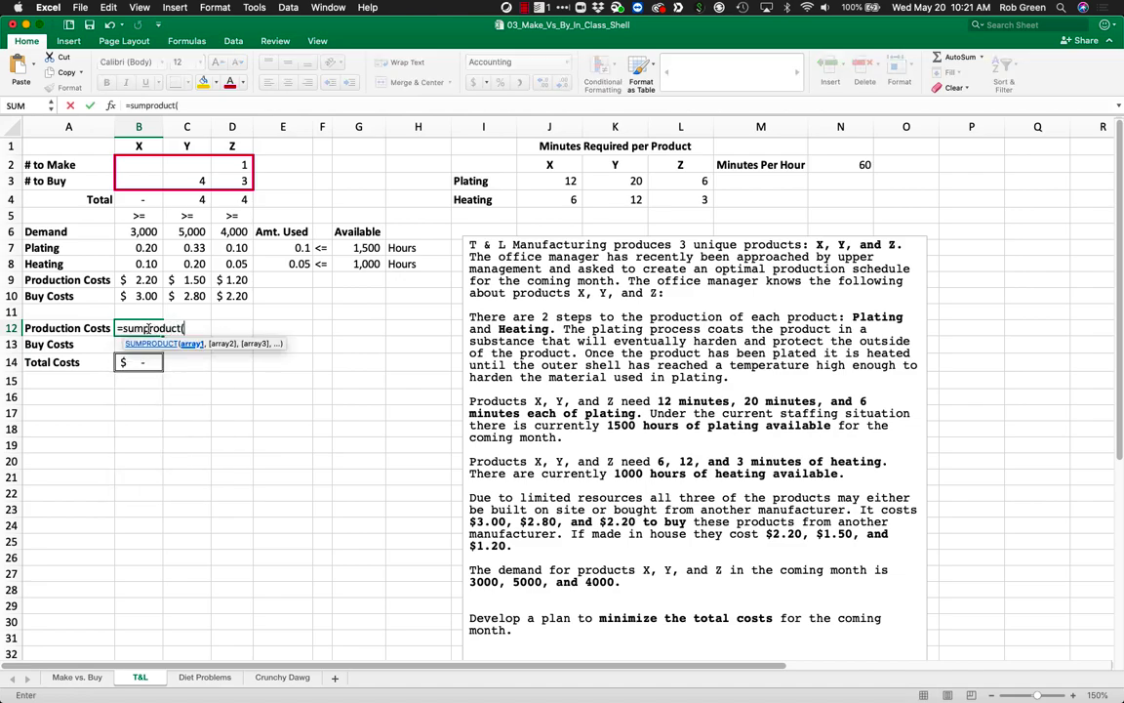
{"action": "left_click_drag", "start_coordinate": [138, 165], "coordinate": [247, 166]}
{"action": "type", "text": ","}
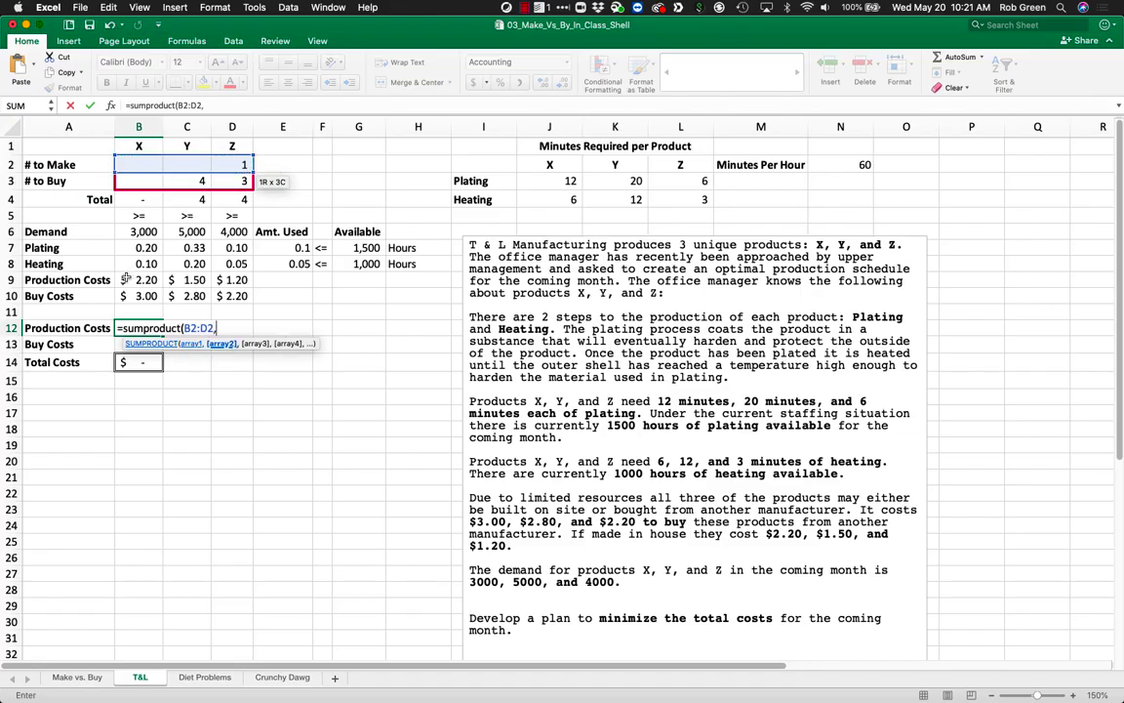
{"action": "left_click_drag", "start_coordinate": [126, 279], "coordinate": [230, 280]}
{"action": "type", "text": ")"}
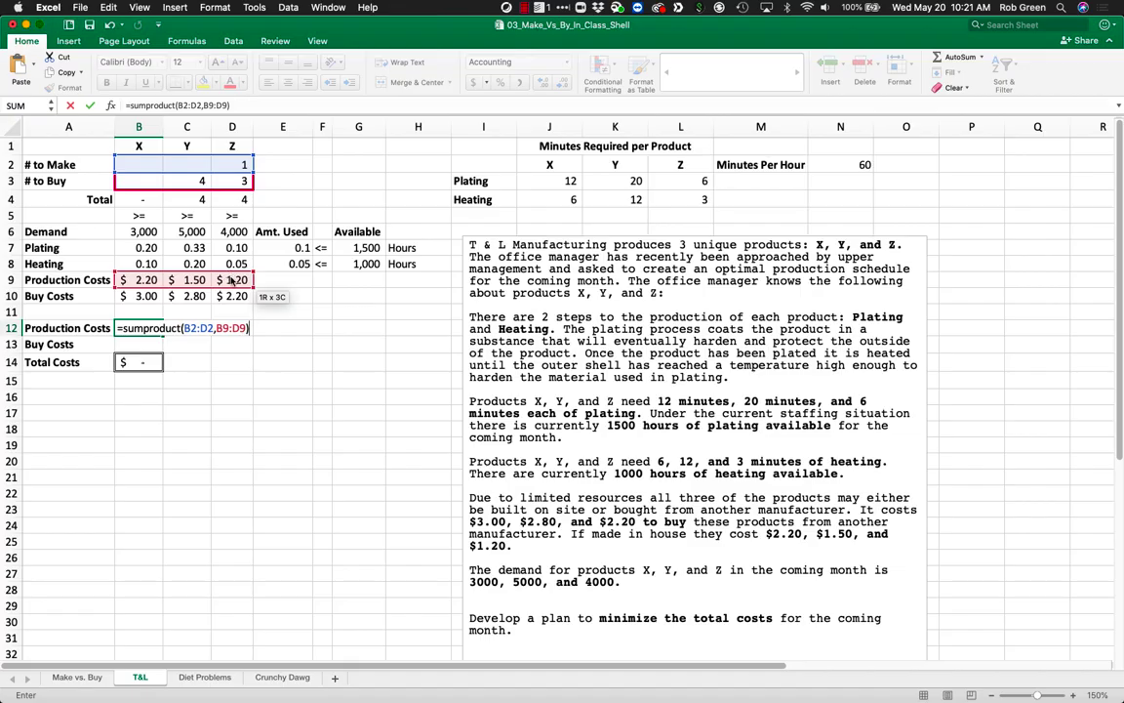
{"action": "key", "text": "Return"}
{"action": "left_click", "coordinate": [147, 328]}
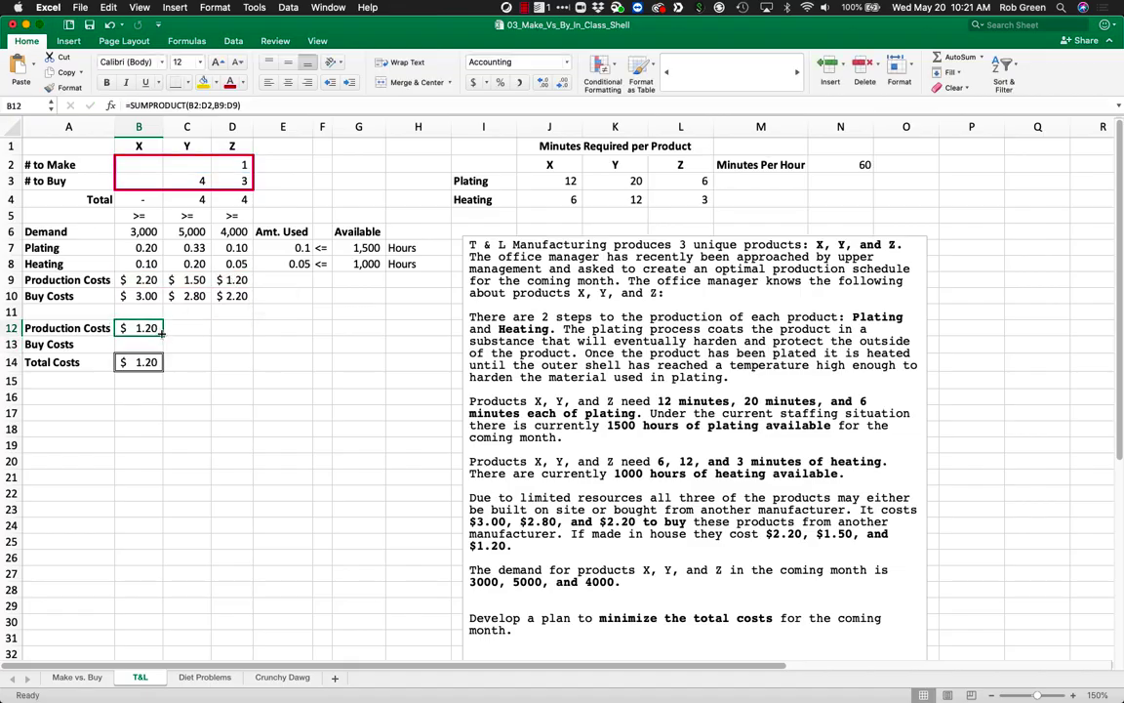
Copy the production costs formula down to B13 as =SUMPRODUCT(B3:D3,B10:D10) for buy costs and check its references.
{"action": "left_click_drag", "start_coordinate": [161, 333], "coordinate": [161, 348]}
{"action": "double_click", "coordinate": [146, 345]}
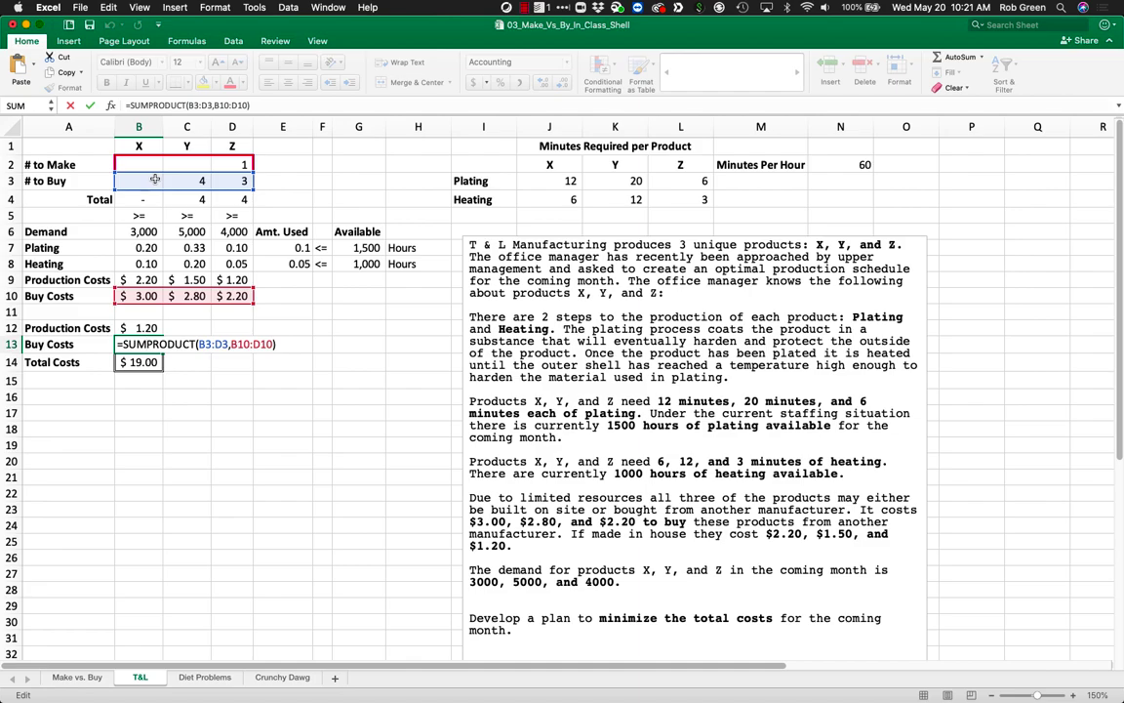
{"action": "key", "text": "Return"}
{"action": "left_click", "coordinate": [233, 354]}
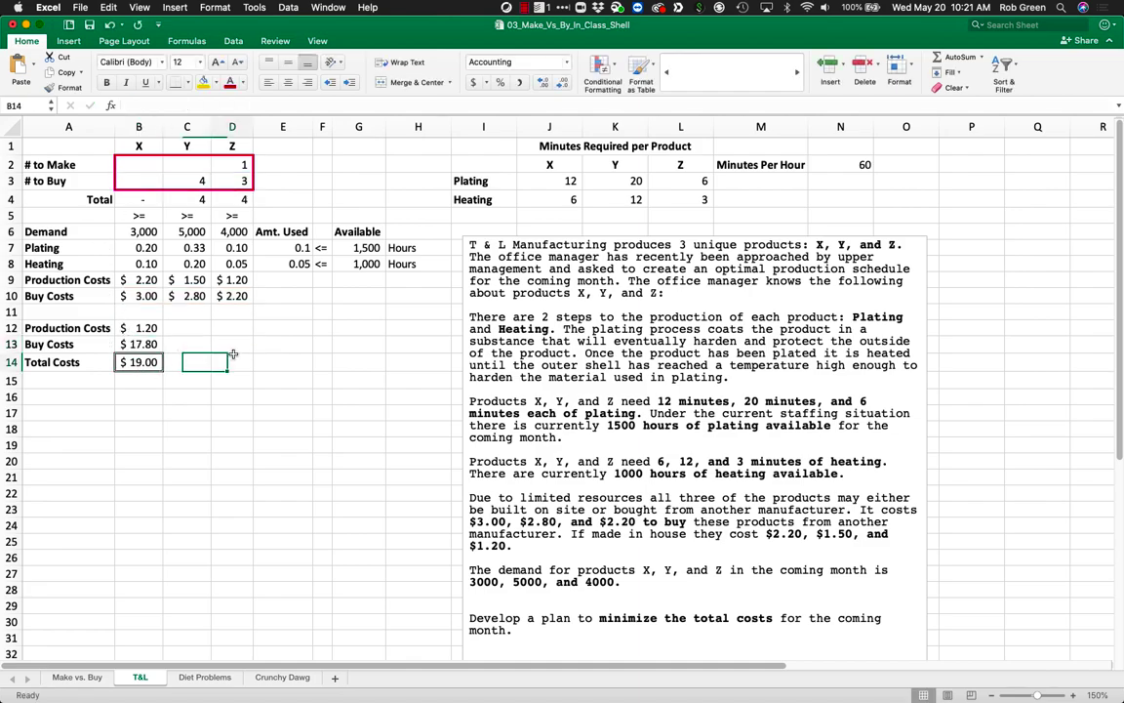
{"action": "left_click", "coordinate": [200, 328]}
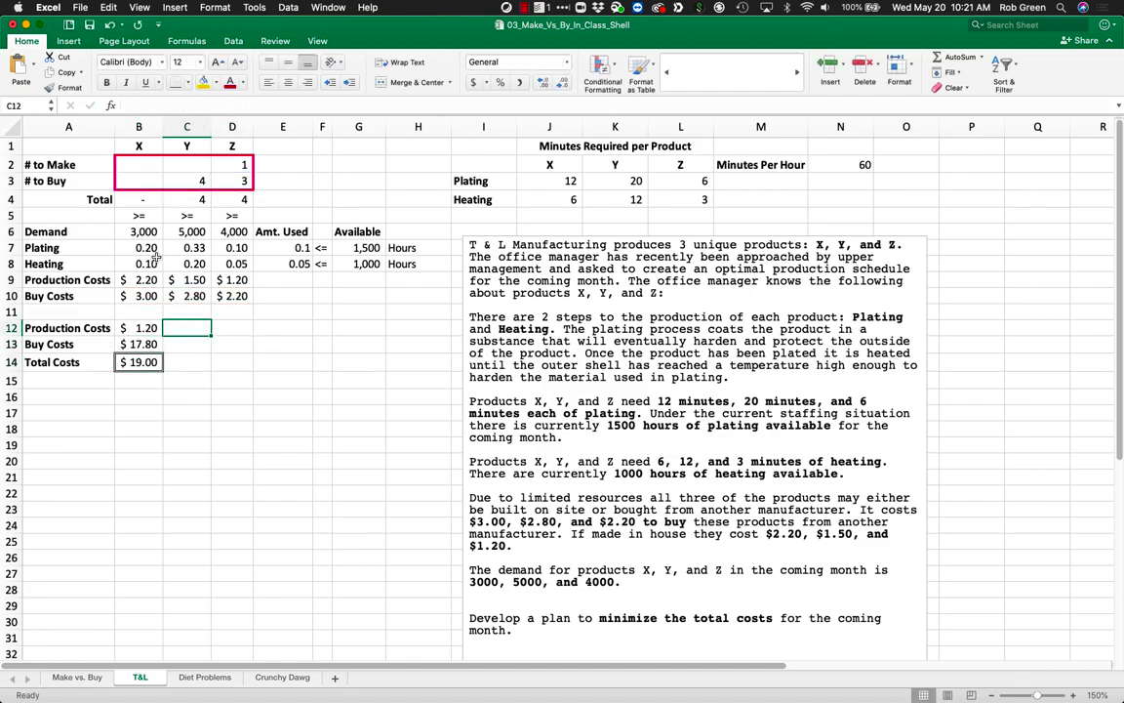
Give the input cells B6:D10, G7:G8, J3:L4 and N2 a thick blue outline border.
{"action": "left_click_drag", "start_coordinate": [143, 231], "coordinate": [233, 295]}
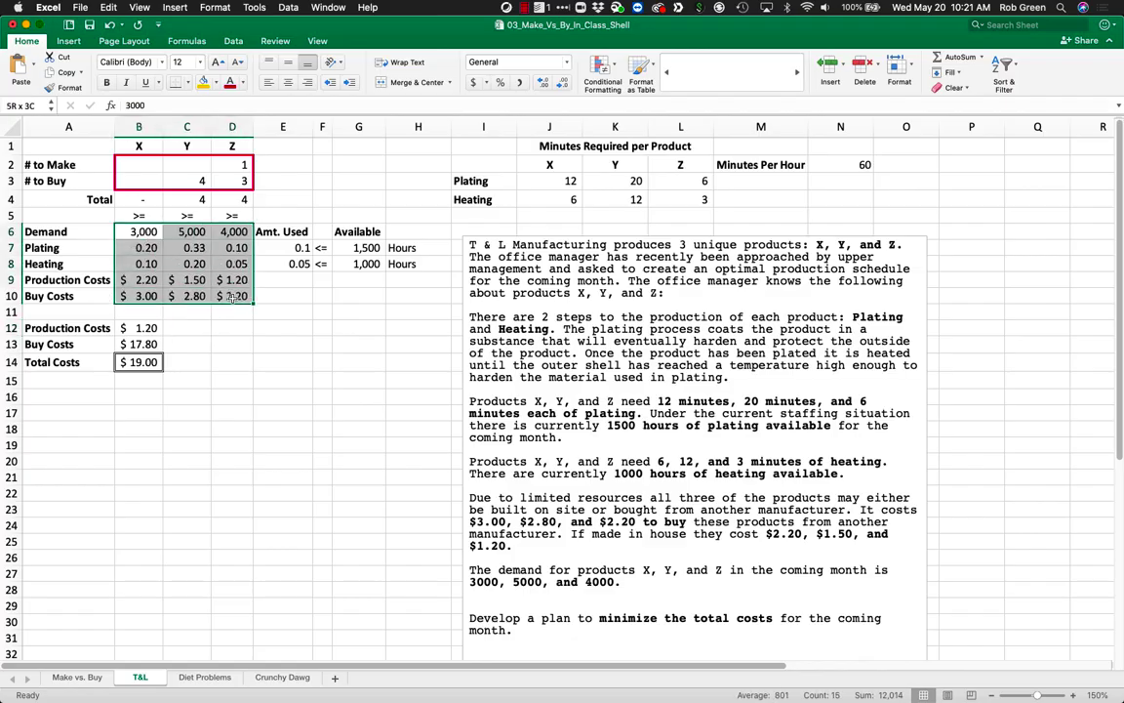
{"action": "left_click_drag", "start_coordinate": [373, 248], "coordinate": [368, 264]}
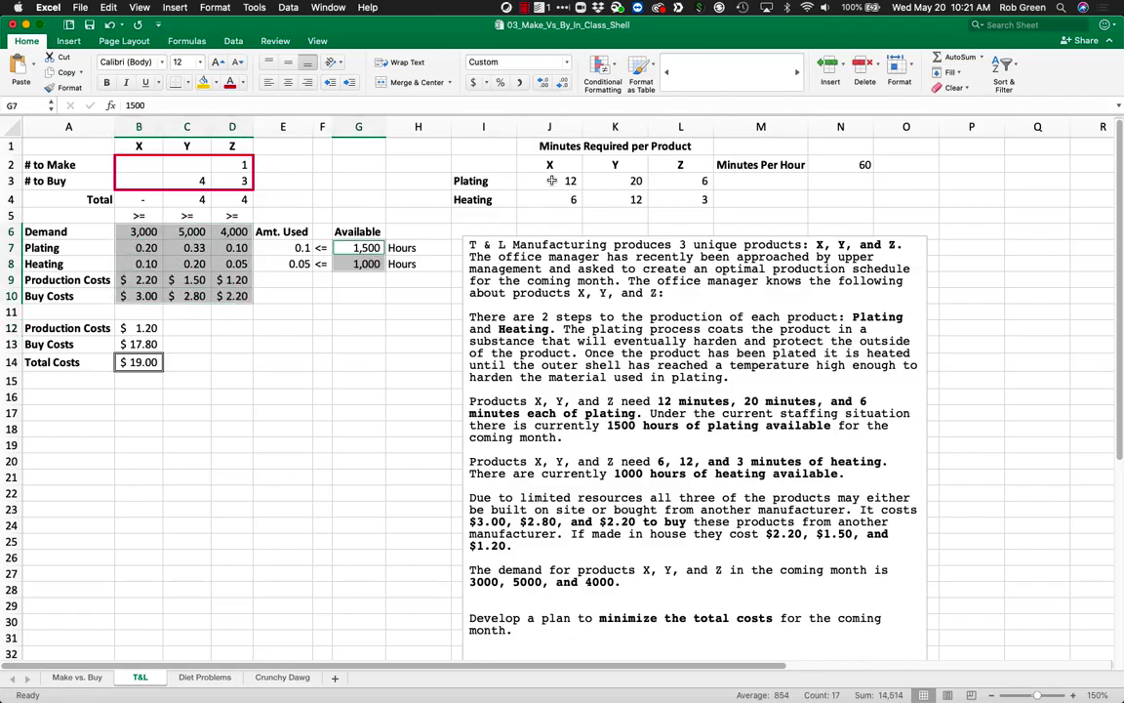
{"action": "left_click_drag", "start_coordinate": [575, 180], "coordinate": [684, 199]}
{"action": "left_click", "coordinate": [863, 165], "text": "super"}
{"action": "right_click", "coordinate": [862, 165]}
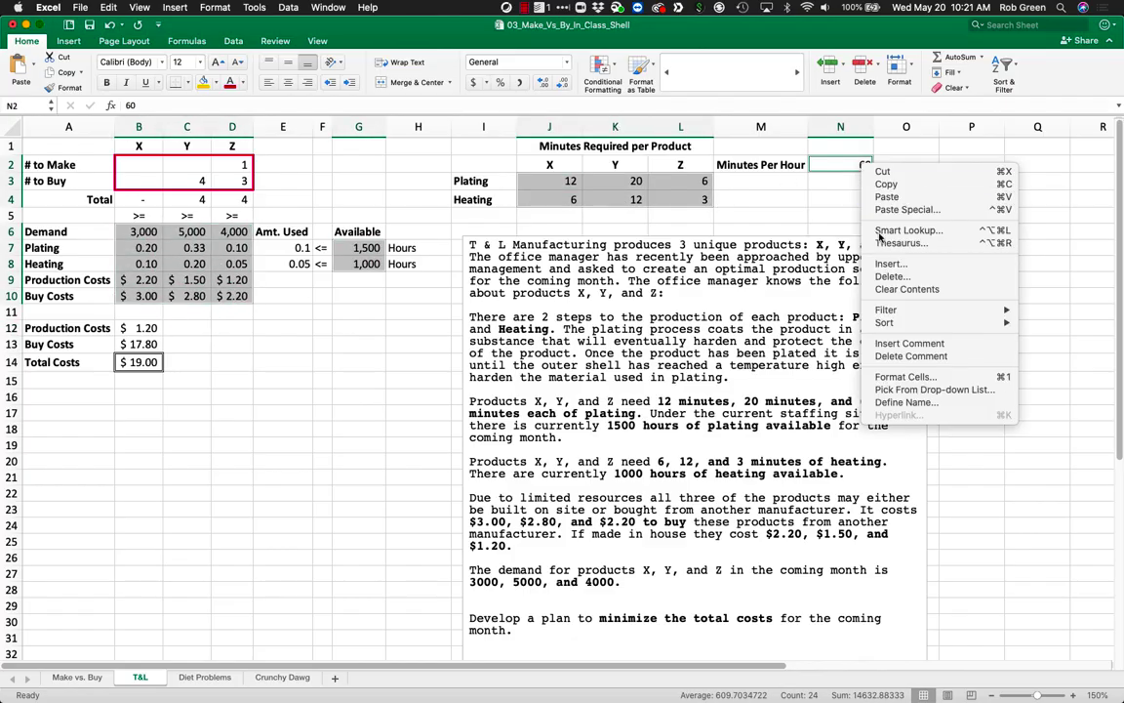
{"action": "left_click", "coordinate": [905, 377]}
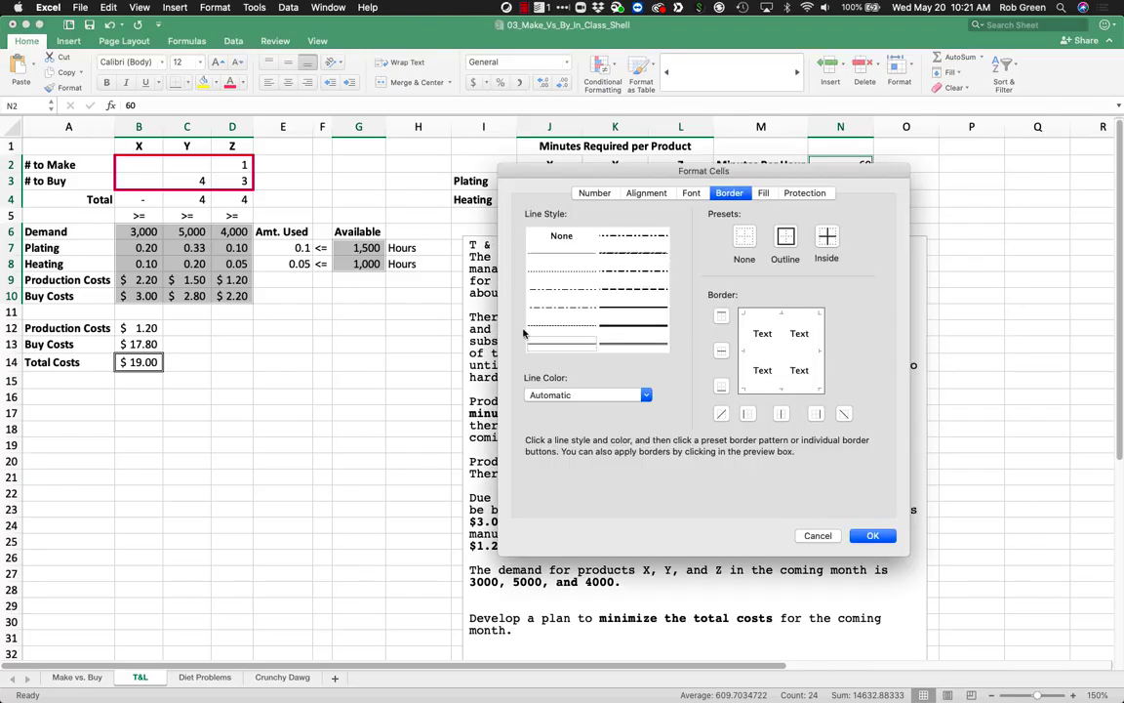
{"action": "left_click", "coordinate": [643, 328]}
{"action": "left_click", "coordinate": [586, 394]}
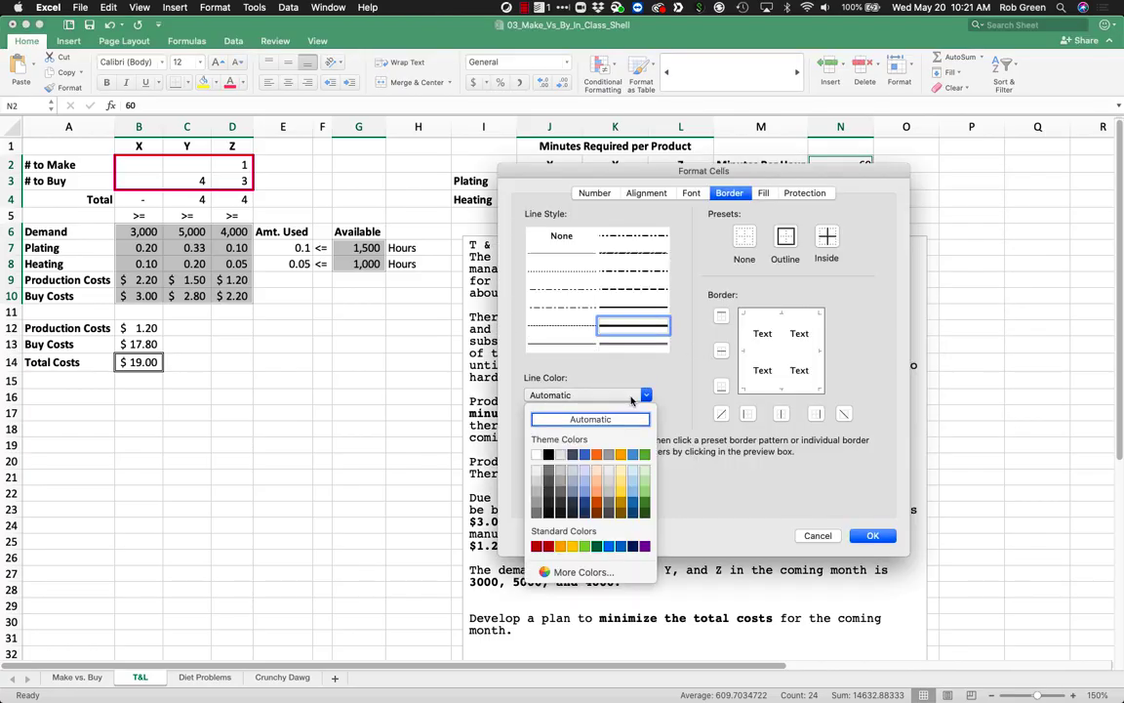
{"action": "left_click", "coordinate": [608, 545]}
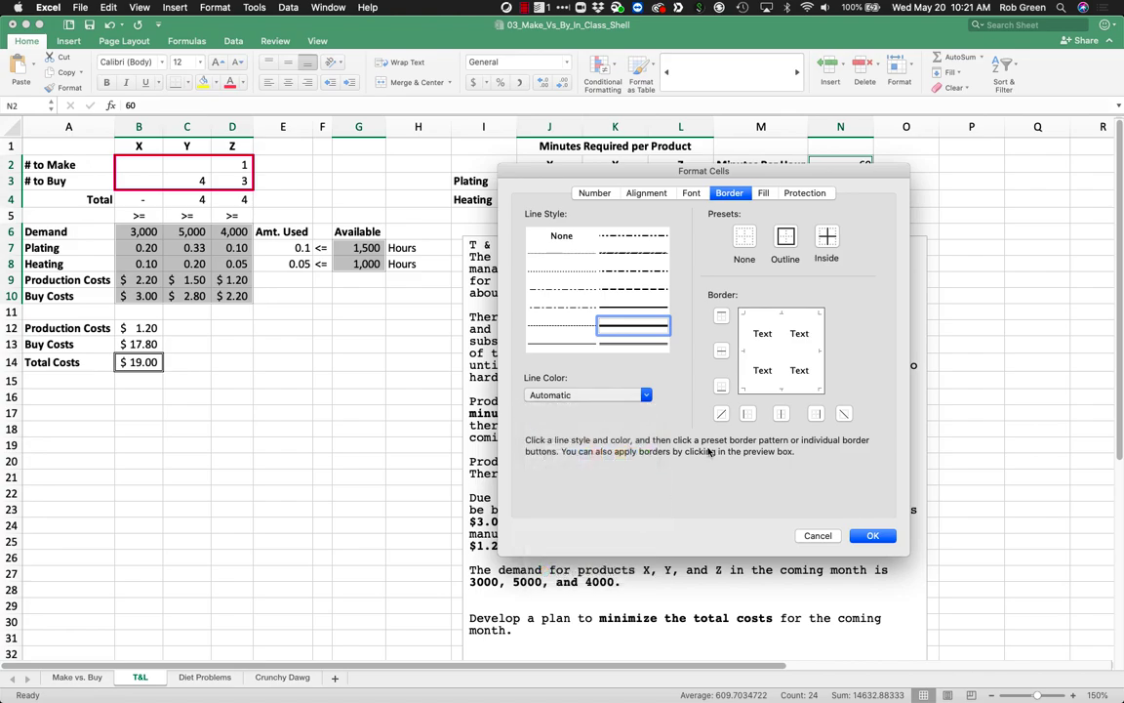
{"action": "left_click", "coordinate": [786, 238]}
Add a light gray background fill to the same input cells and apply the formatting.
{"action": "left_click", "coordinate": [763, 193]}
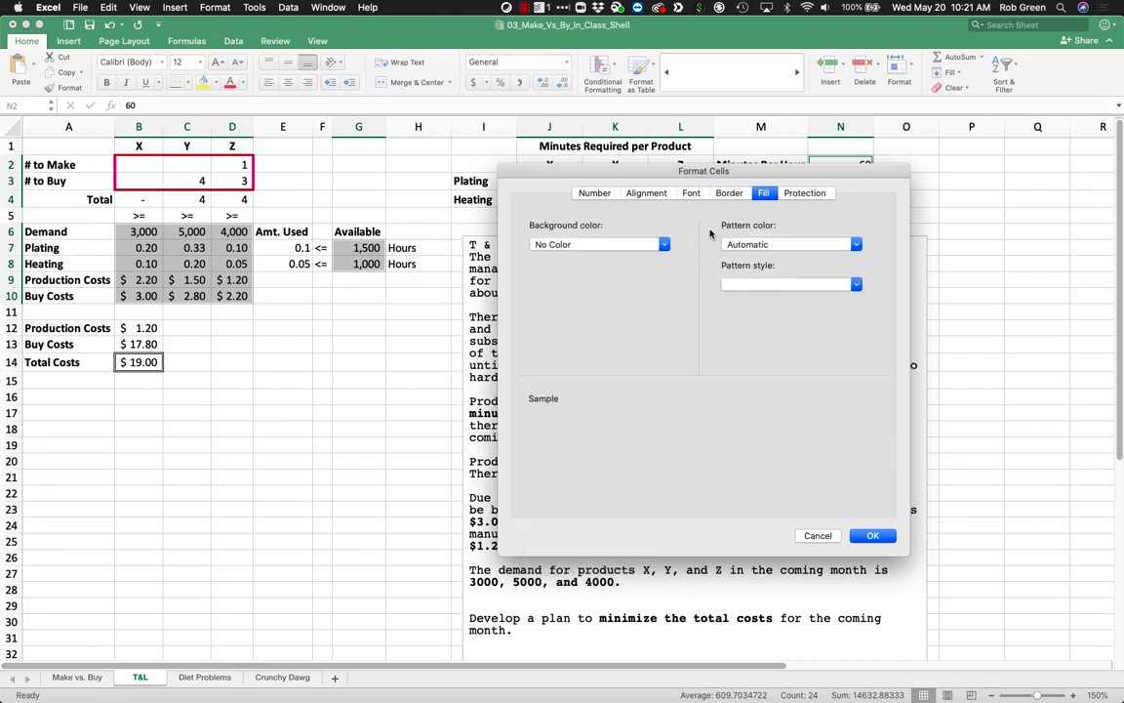
{"action": "left_click", "coordinate": [562, 254]}
{"action": "left_click", "coordinate": [548, 322]}
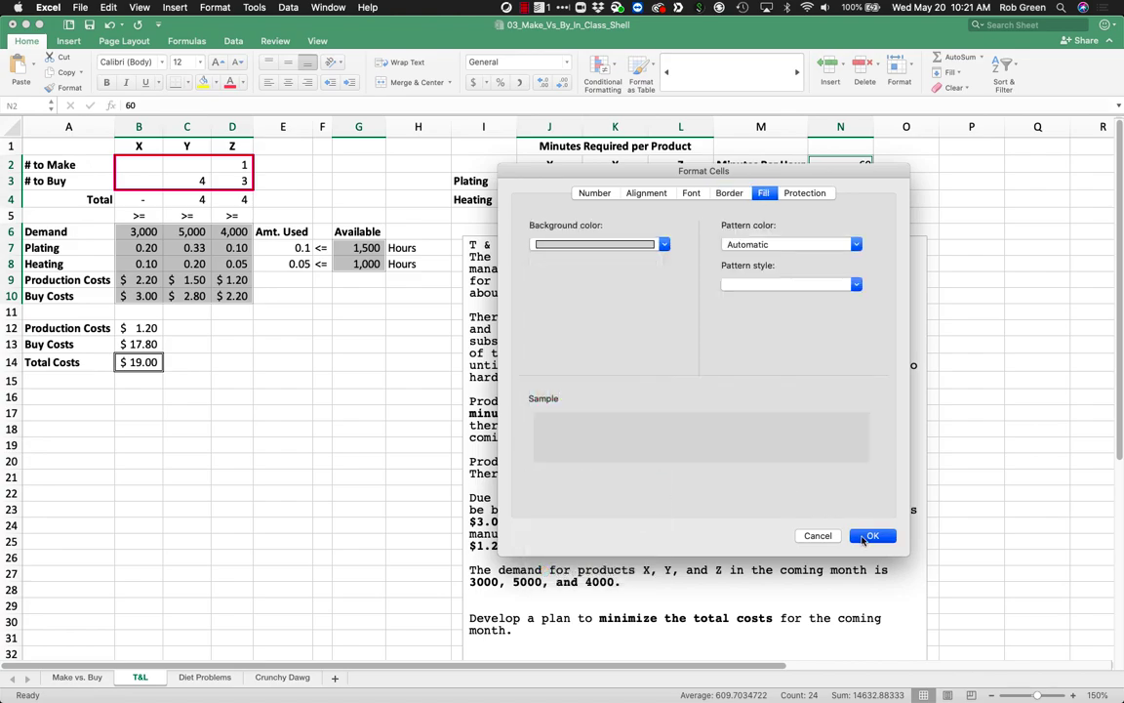
{"action": "left_click", "coordinate": [871, 536]}
{"action": "left_click", "coordinate": [349, 451]}
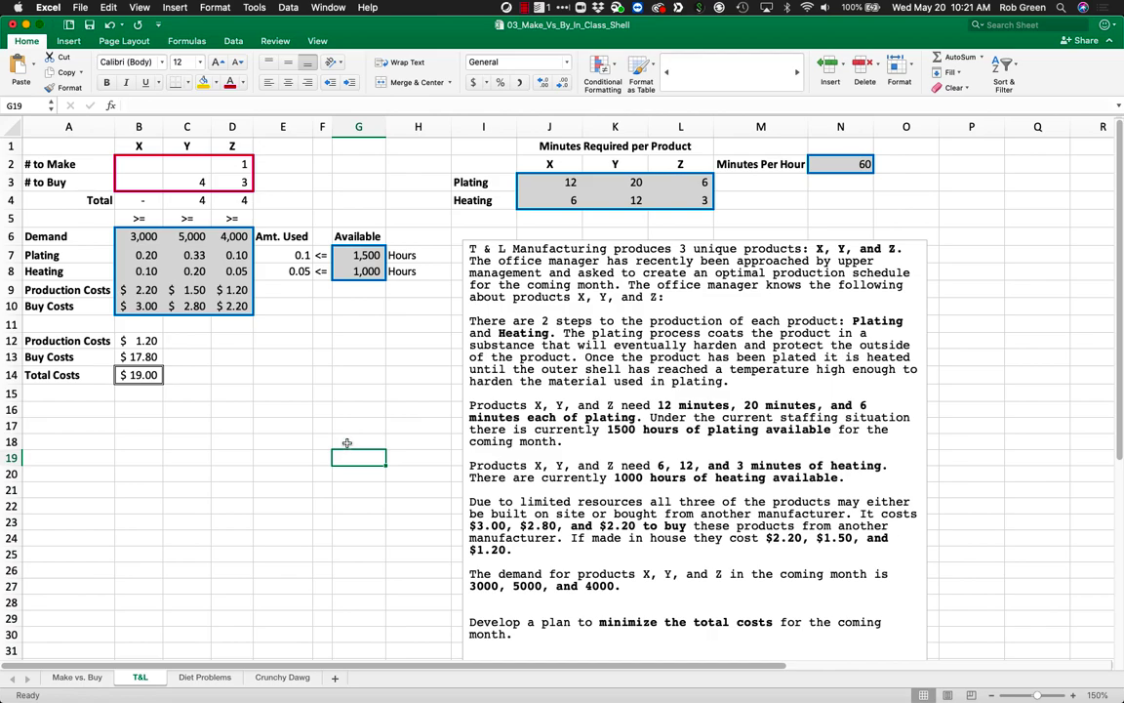
{"action": "left_click", "coordinate": [337, 358]}
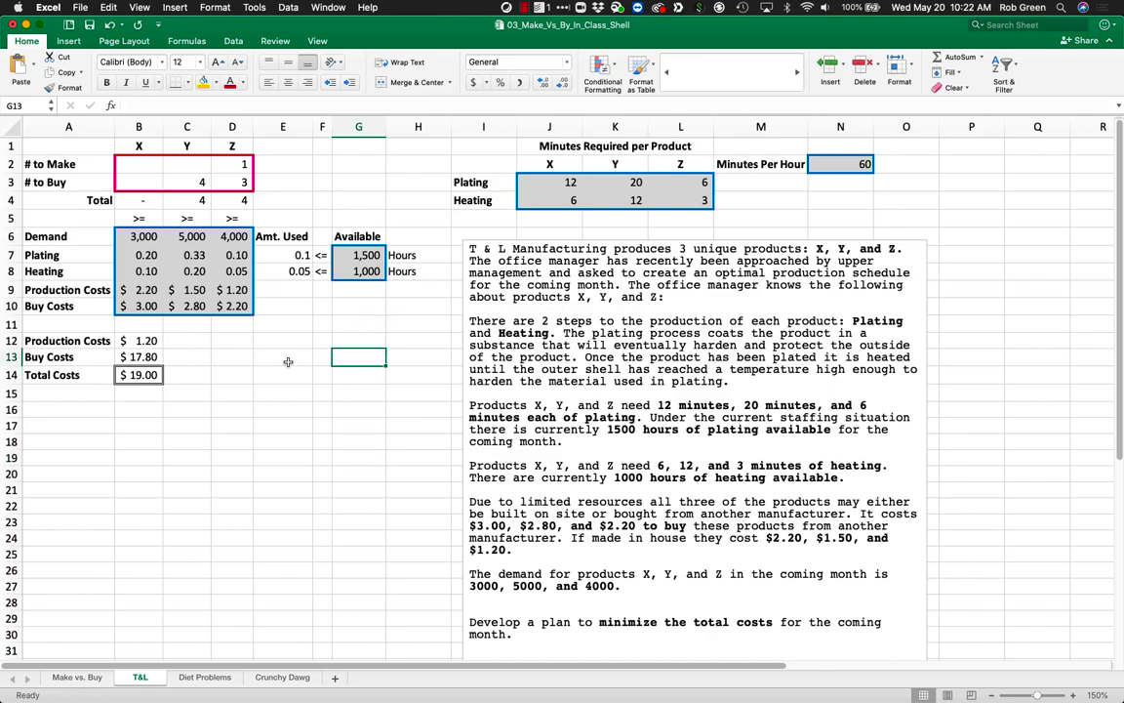
{"action": "left_click", "coordinate": [288, 362]}
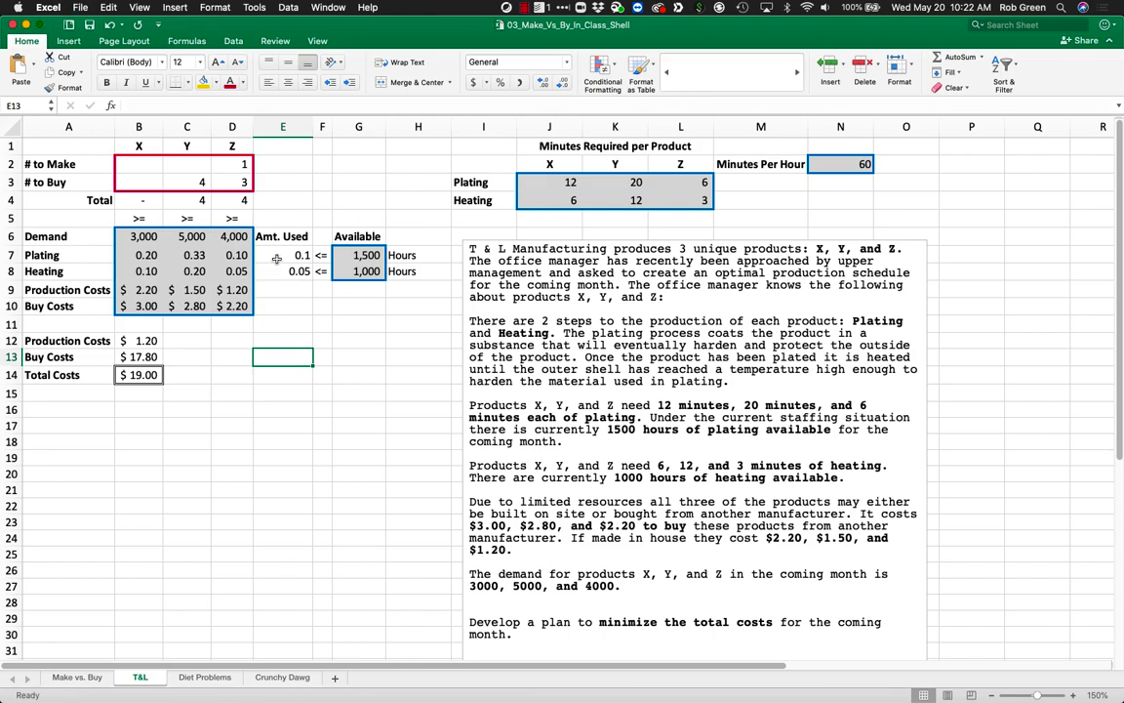
Open Solver and reset all of its existing options and cell selections.
{"action": "left_click", "coordinate": [234, 41]}
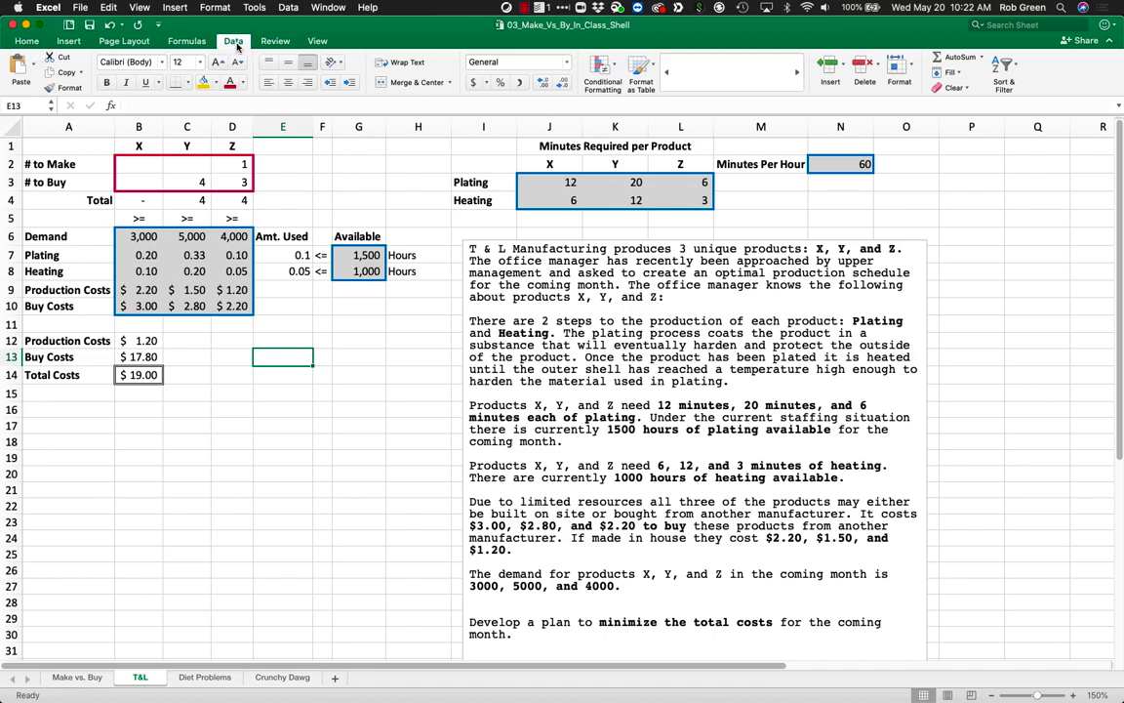
{"action": "left_click", "coordinate": [812, 70]}
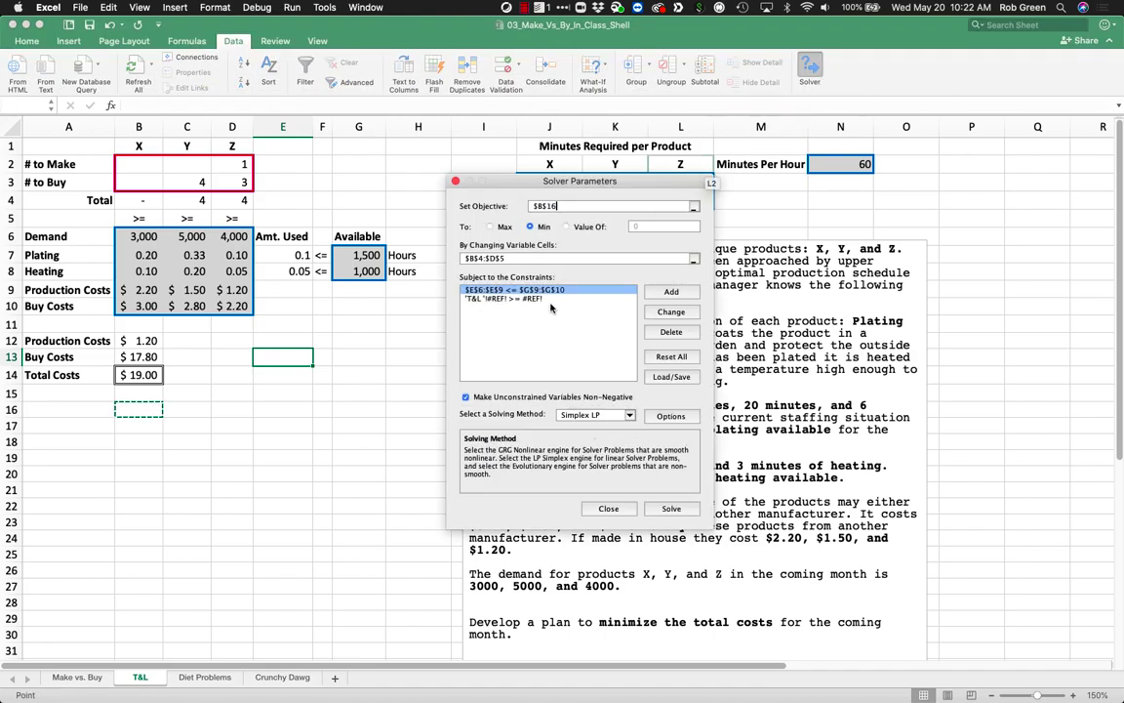
{"action": "left_click", "coordinate": [657, 357]}
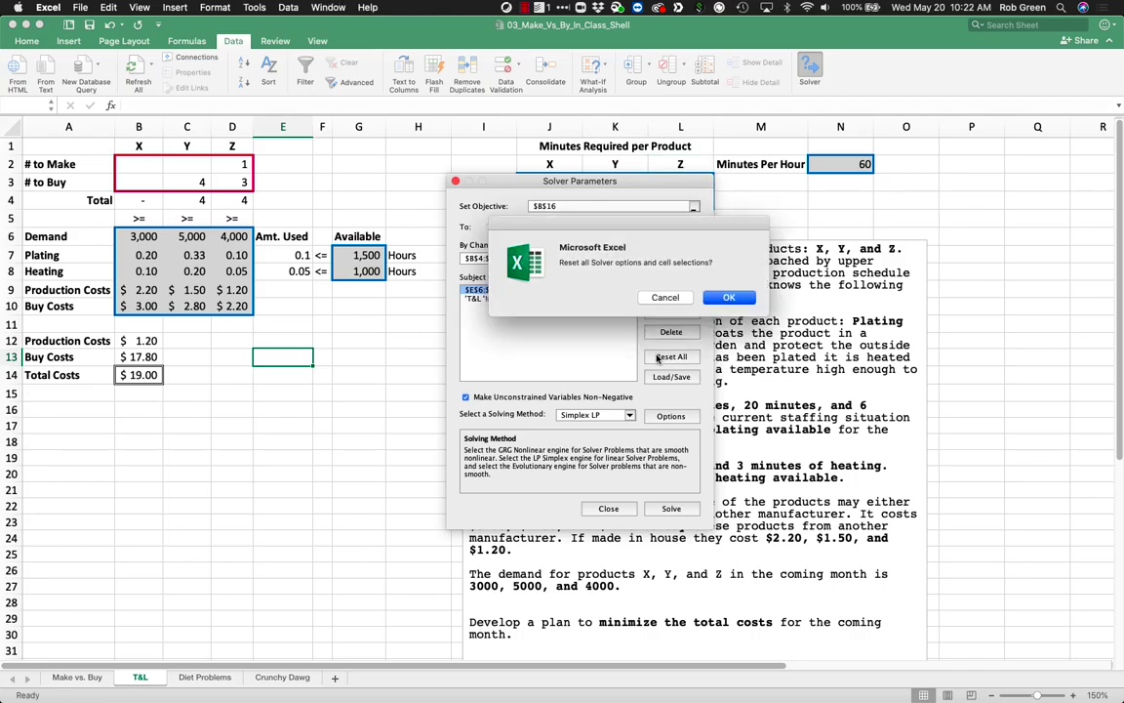
{"action": "left_click", "coordinate": [727, 298]}
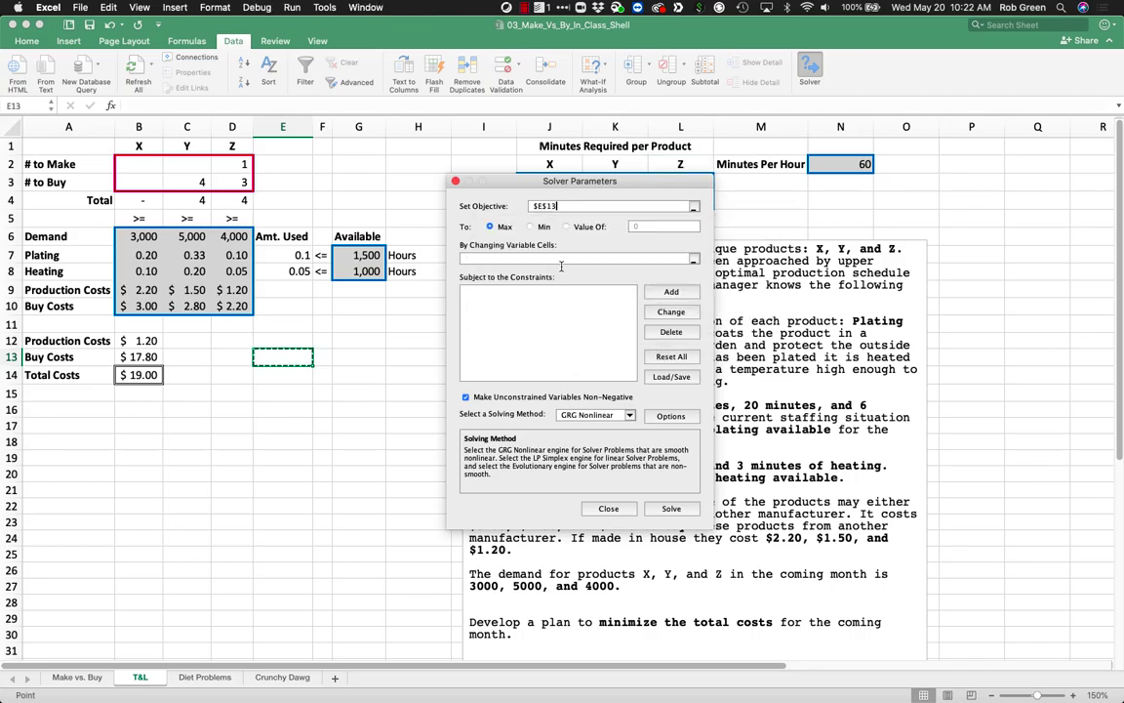
Set Solver to minimize the total costs cell B14 by changing the make and buy quantities in B2:D3.
{"action": "left_click_drag", "start_coordinate": [564, 208], "coordinate": [477, 206]}
{"action": "key", "text": "BackSpace"}
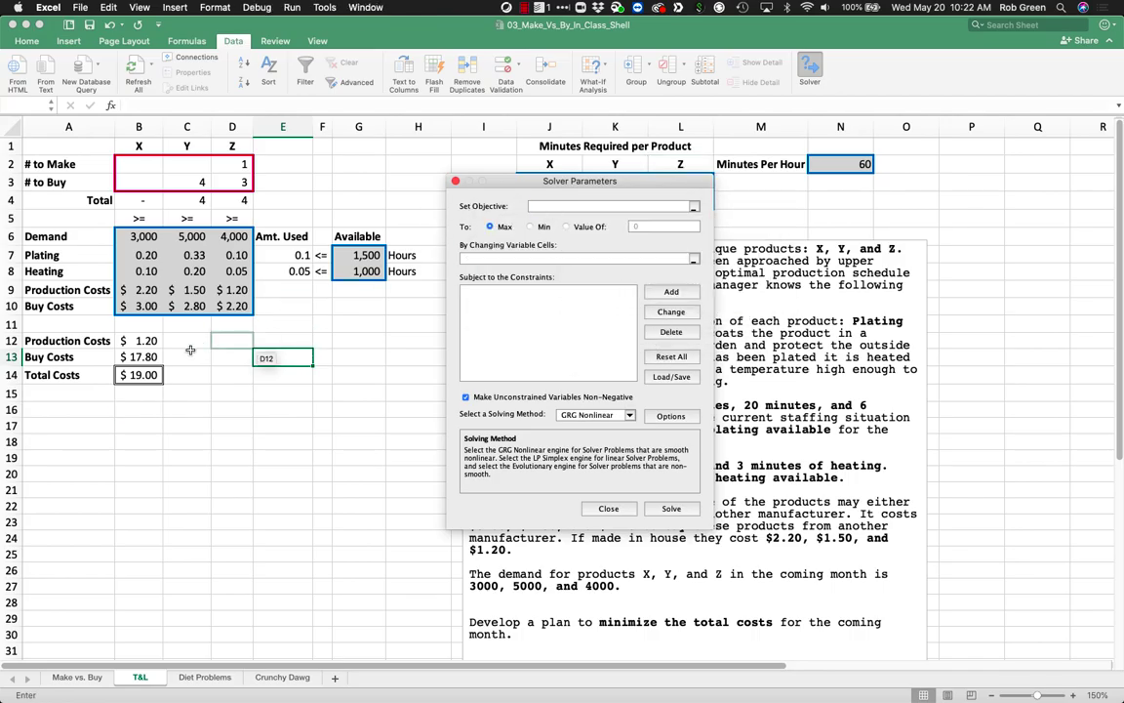
{"action": "left_click", "coordinate": [139, 375]}
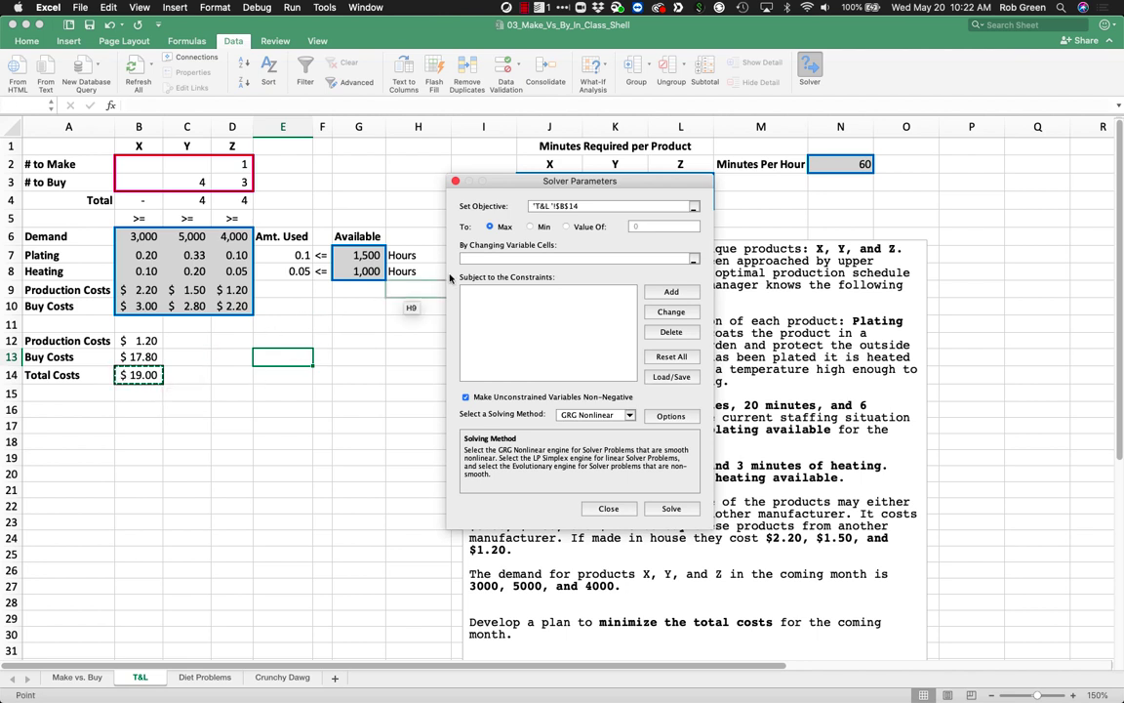
{"action": "left_click", "coordinate": [533, 231]}
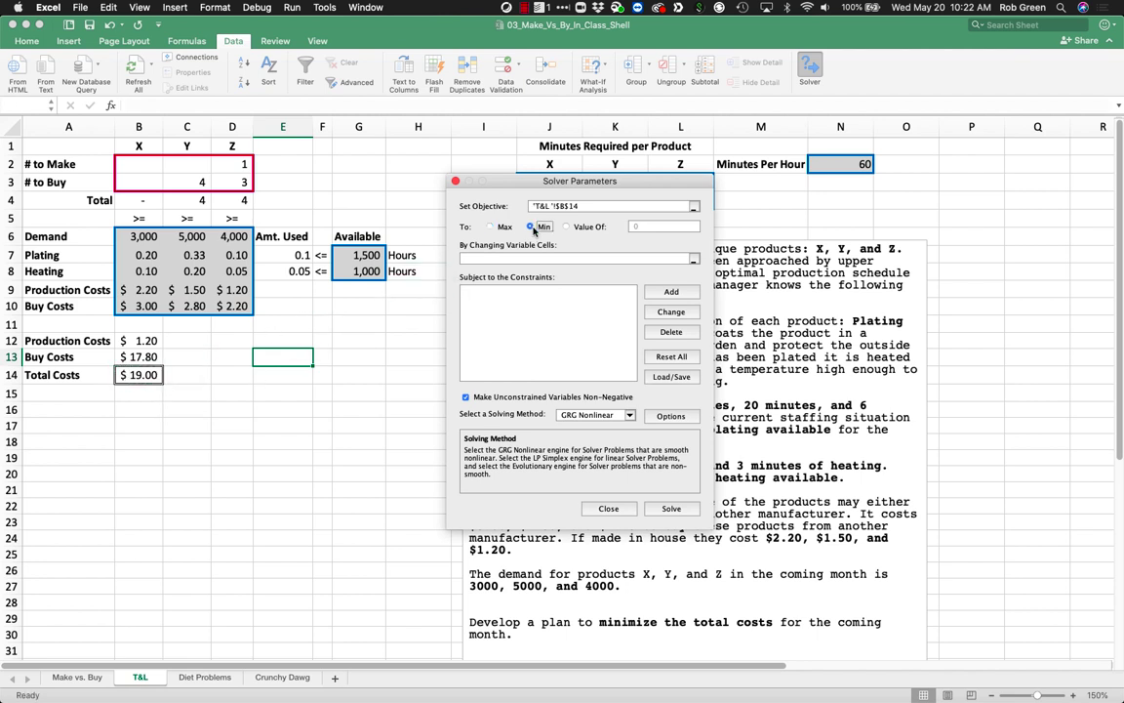
{"action": "left_click", "coordinate": [534, 256]}
{"action": "left_click", "coordinate": [142, 165]}
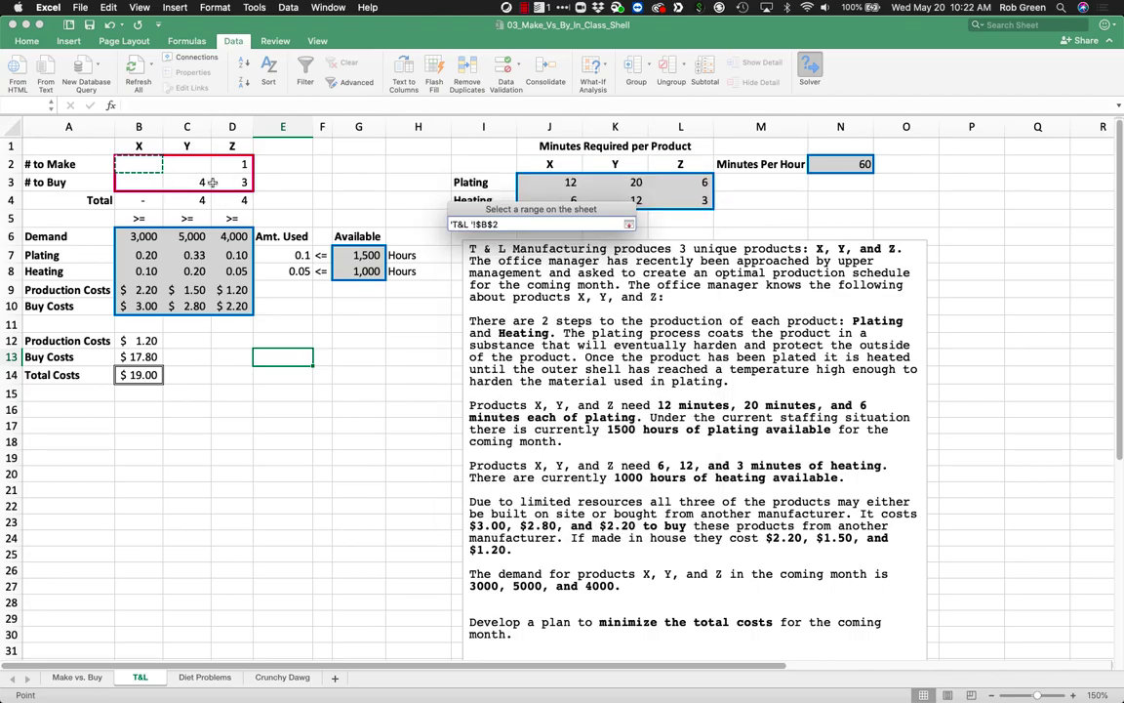
{"action": "left_click_drag", "start_coordinate": [249, 182], "coordinate": [244, 183]}
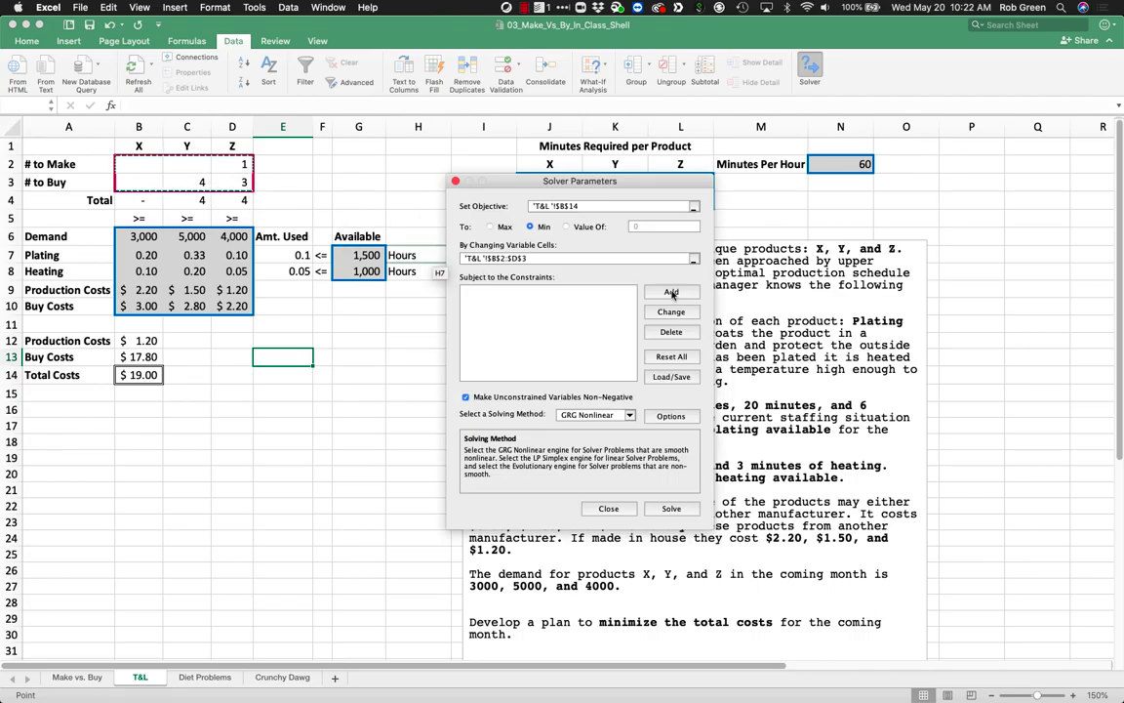
Add the Solver demand constraint that the totals B4:D4 are >= the demand B6:D6.
{"action": "left_click", "coordinate": [671, 294]}
{"action": "left_click_drag", "start_coordinate": [142, 200], "coordinate": [237, 201]}
{"action": "left_click", "coordinate": [583, 354]}
{"action": "left_click", "coordinate": [589, 387]}
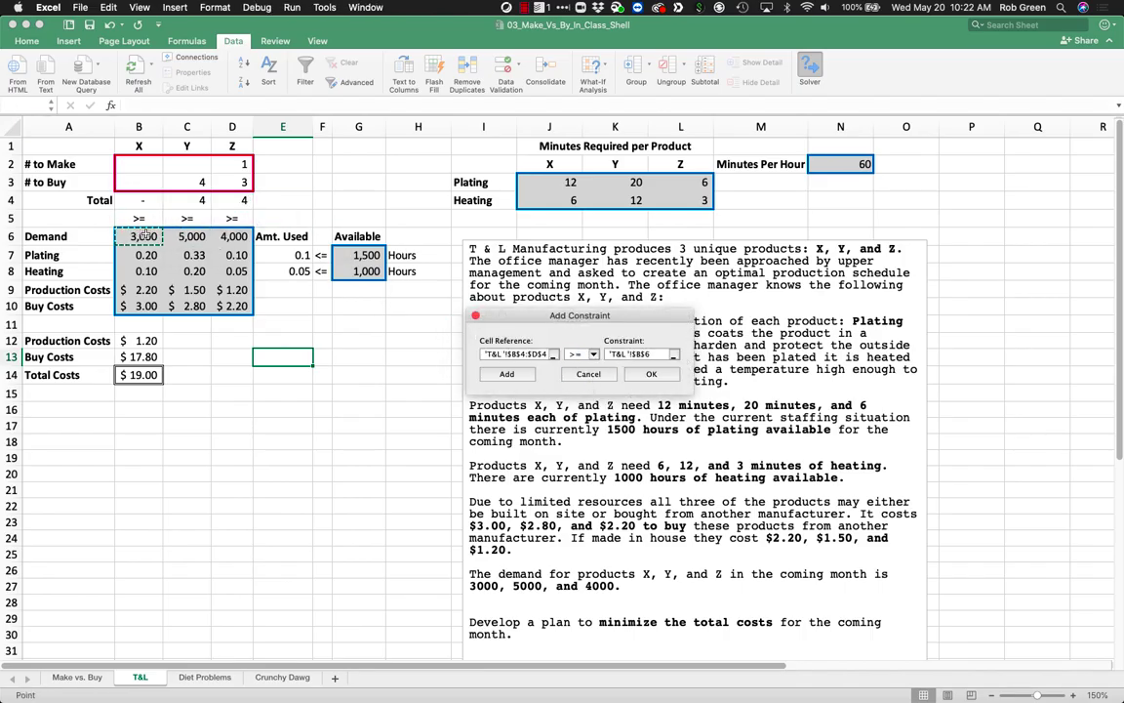
{"action": "left_click_drag", "start_coordinate": [147, 236], "coordinate": [234, 238]}
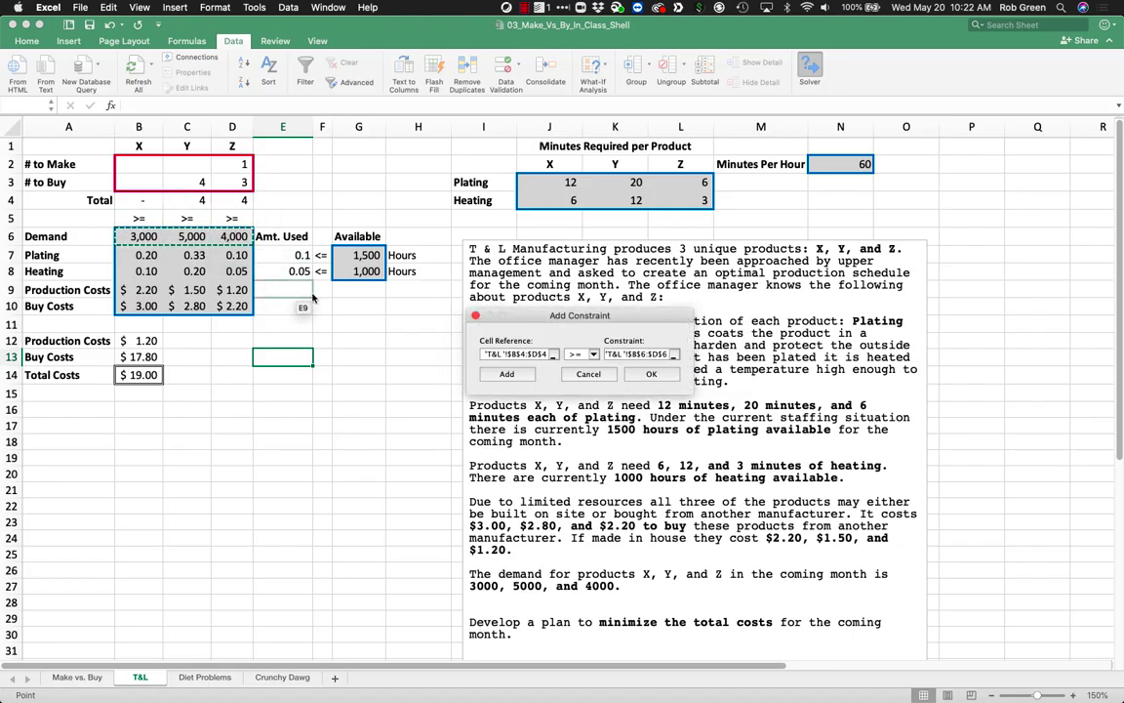
{"action": "left_click", "coordinate": [651, 376]}
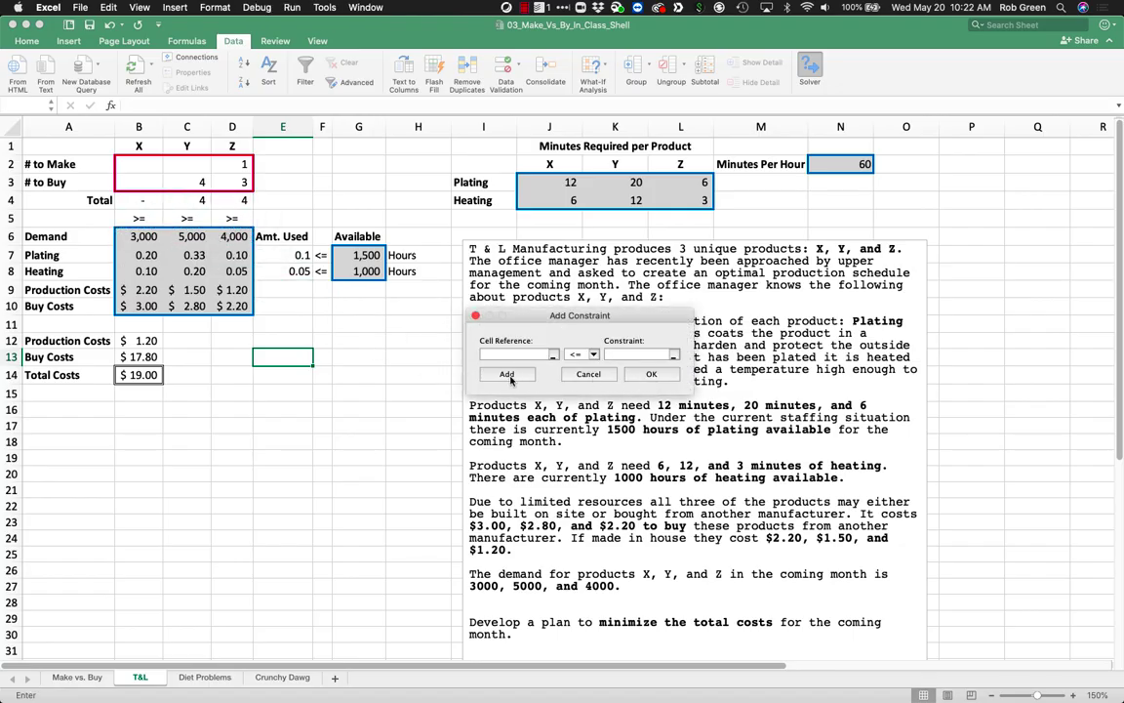
Add the Solver capacity constraint that the hours used E7:E8 are <= the available hours G7:G8.
{"action": "left_click_drag", "start_coordinate": [295, 255], "coordinate": [296, 272]}
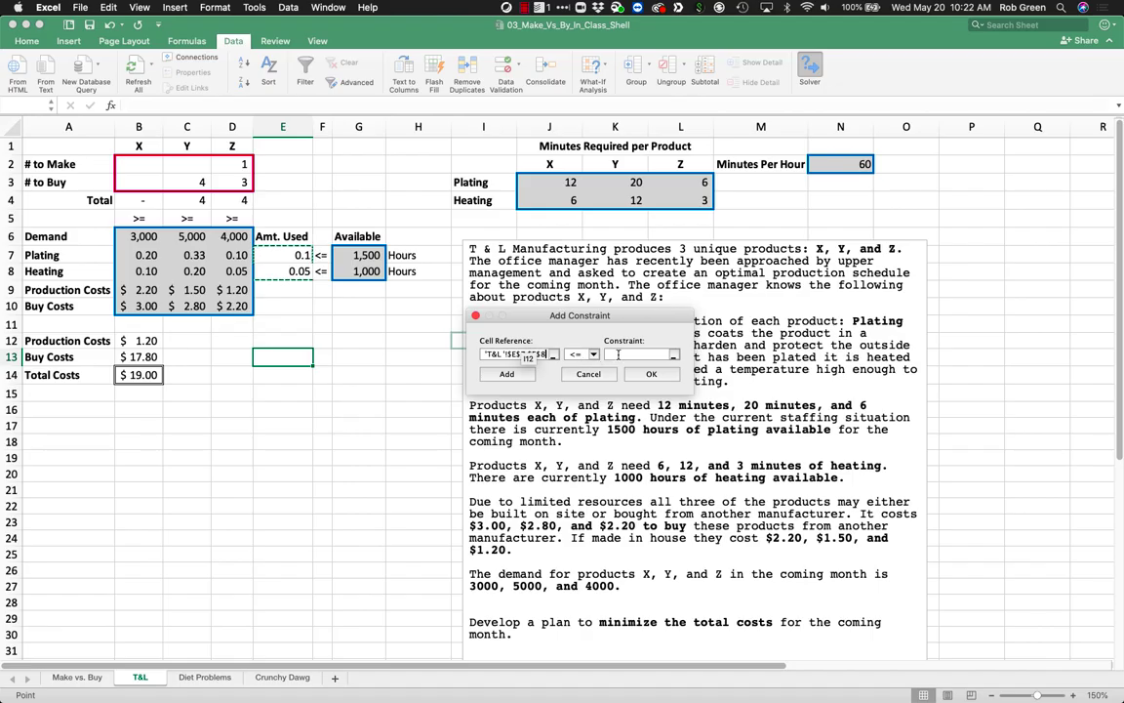
{"action": "left_click_drag", "start_coordinate": [363, 254], "coordinate": [373, 271]}
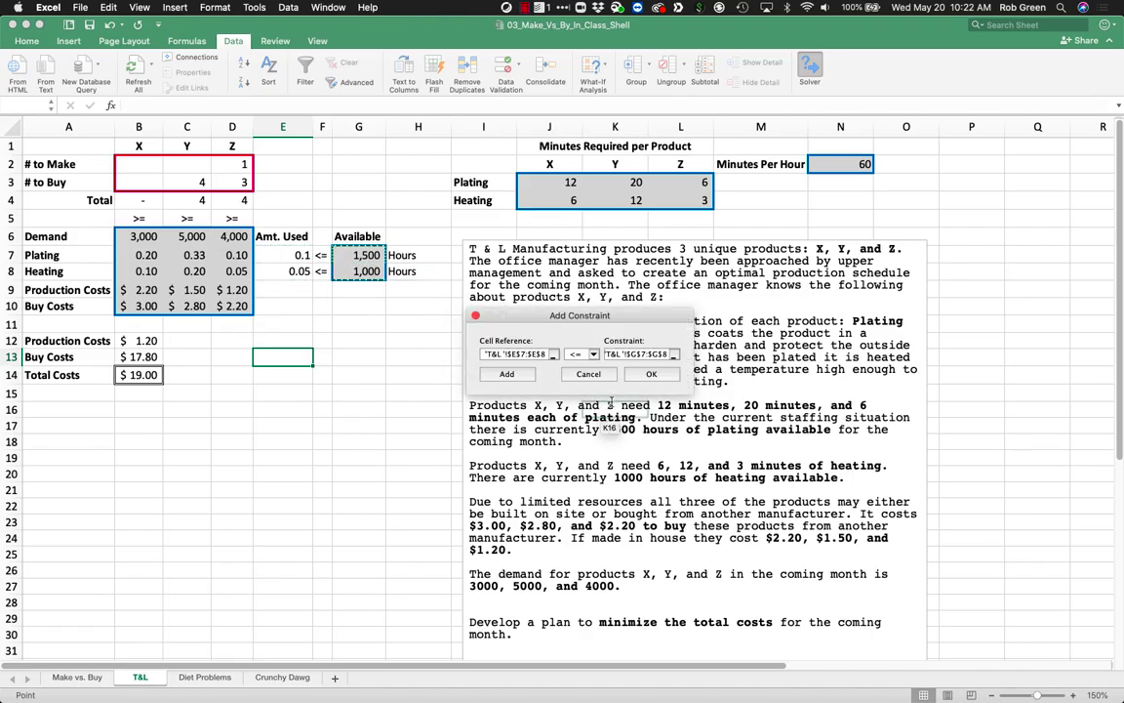
{"action": "left_click", "coordinate": [640, 380]}
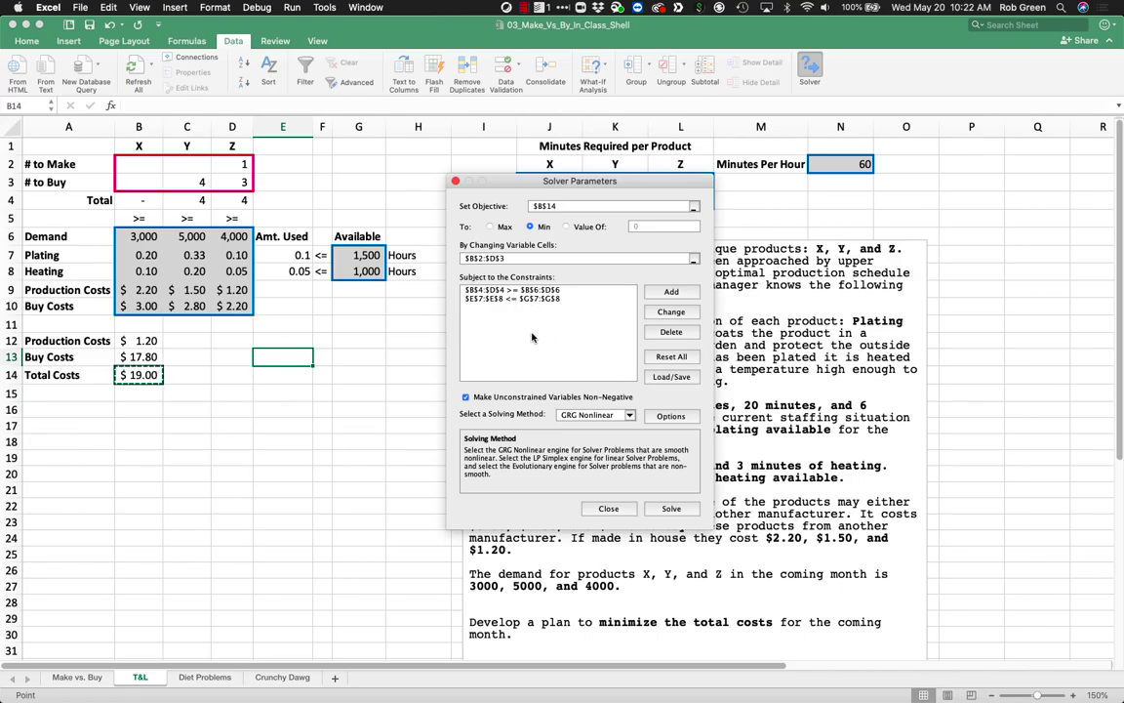
Solve the model with the Simplex LP method and keep the Solver solution.
{"action": "left_click", "coordinate": [589, 415]}
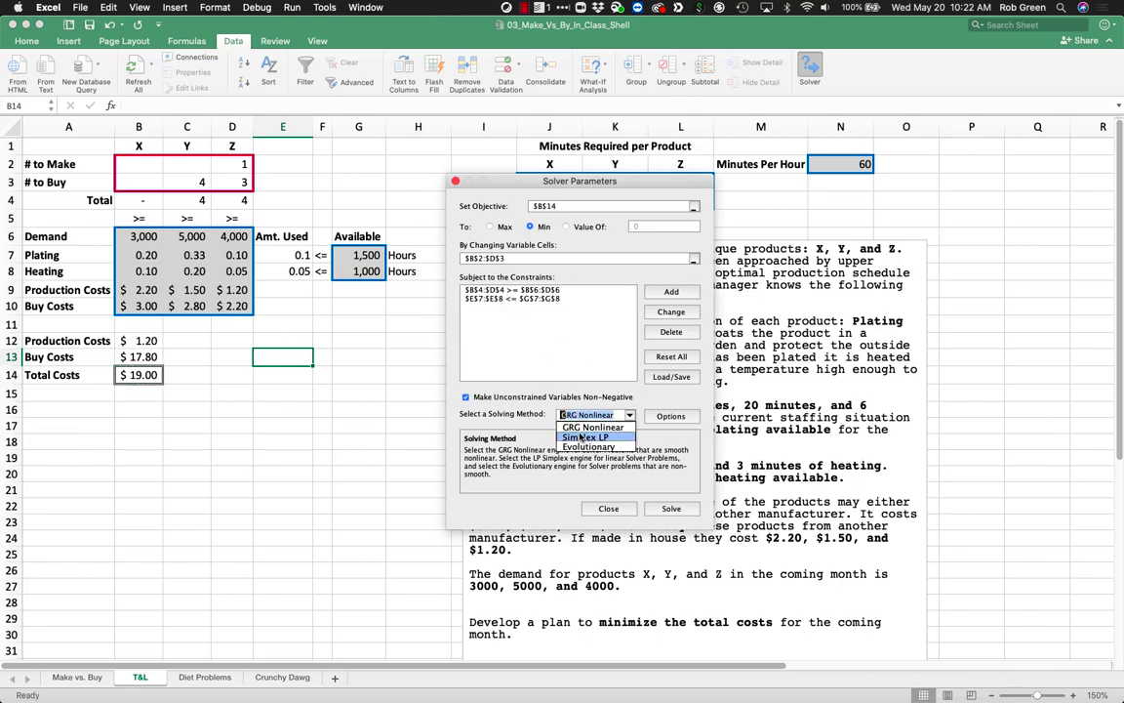
{"action": "left_click", "coordinate": [583, 438]}
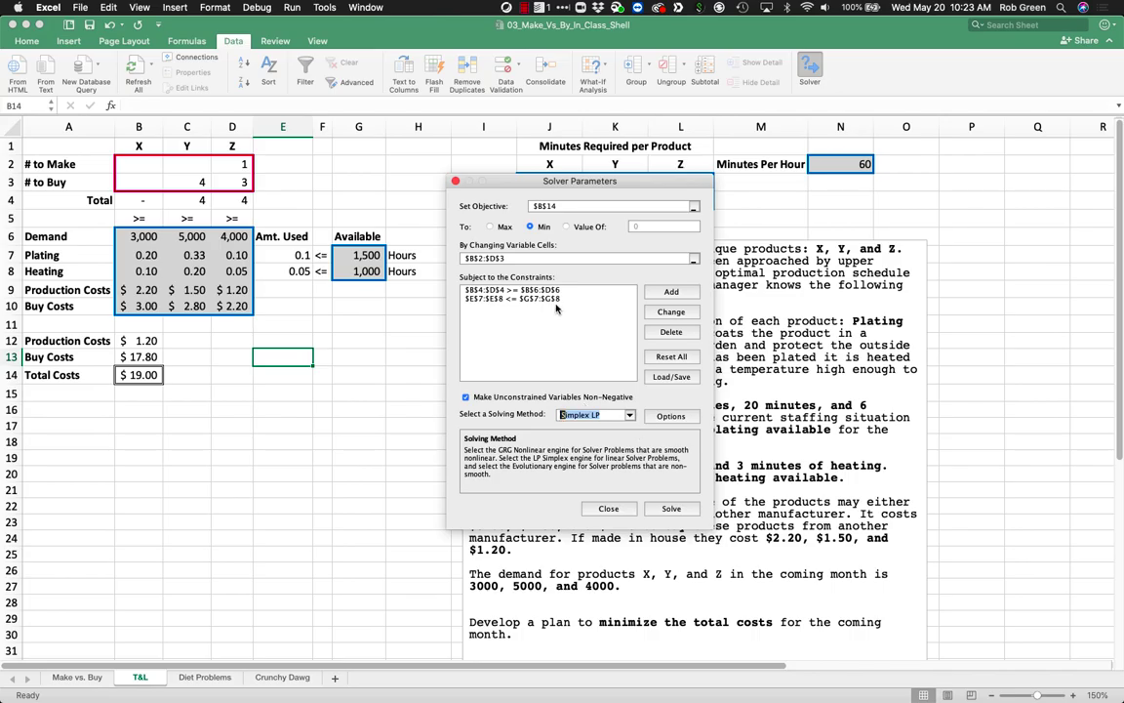
{"action": "left_click", "coordinate": [670, 509]}
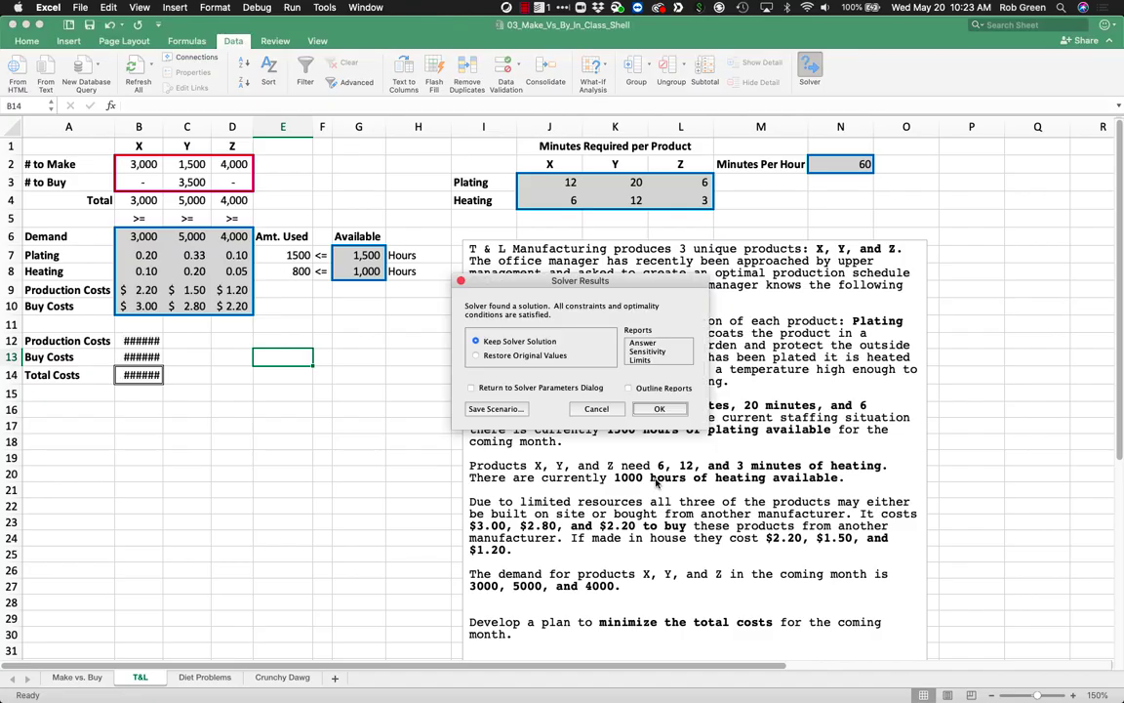
{"action": "left_click", "coordinate": [655, 409]}
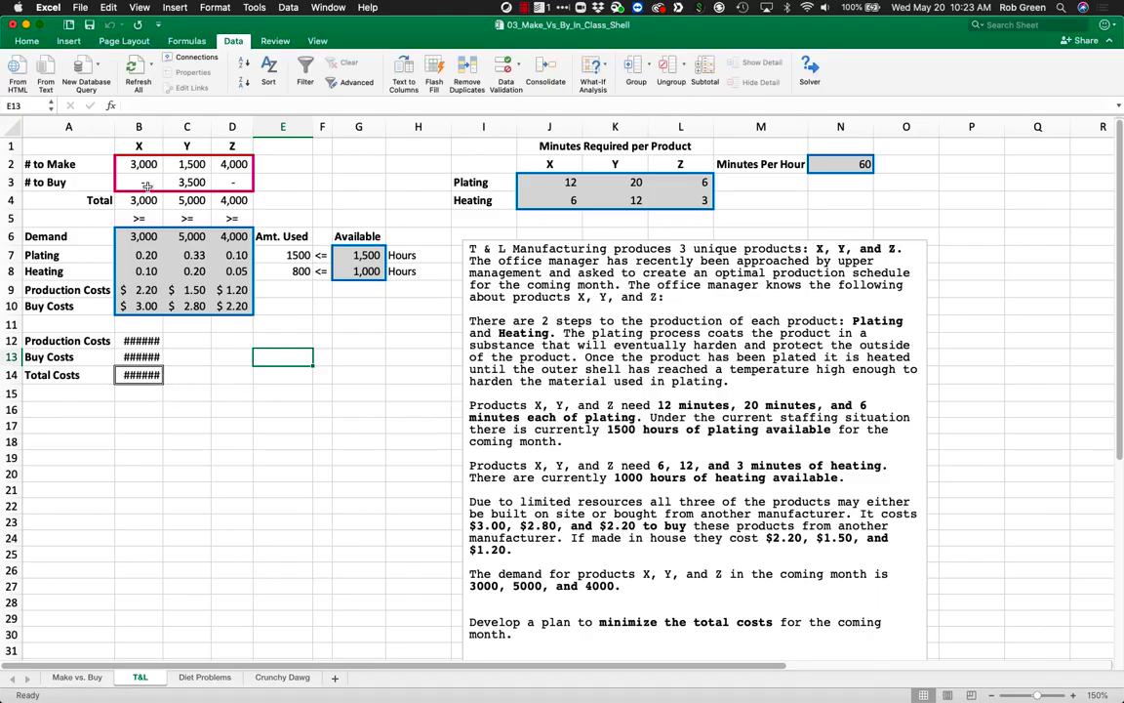
Autofit the widths of columns A through H to their contents.
{"action": "left_click_drag", "start_coordinate": [69, 127], "coordinate": [450, 127]}
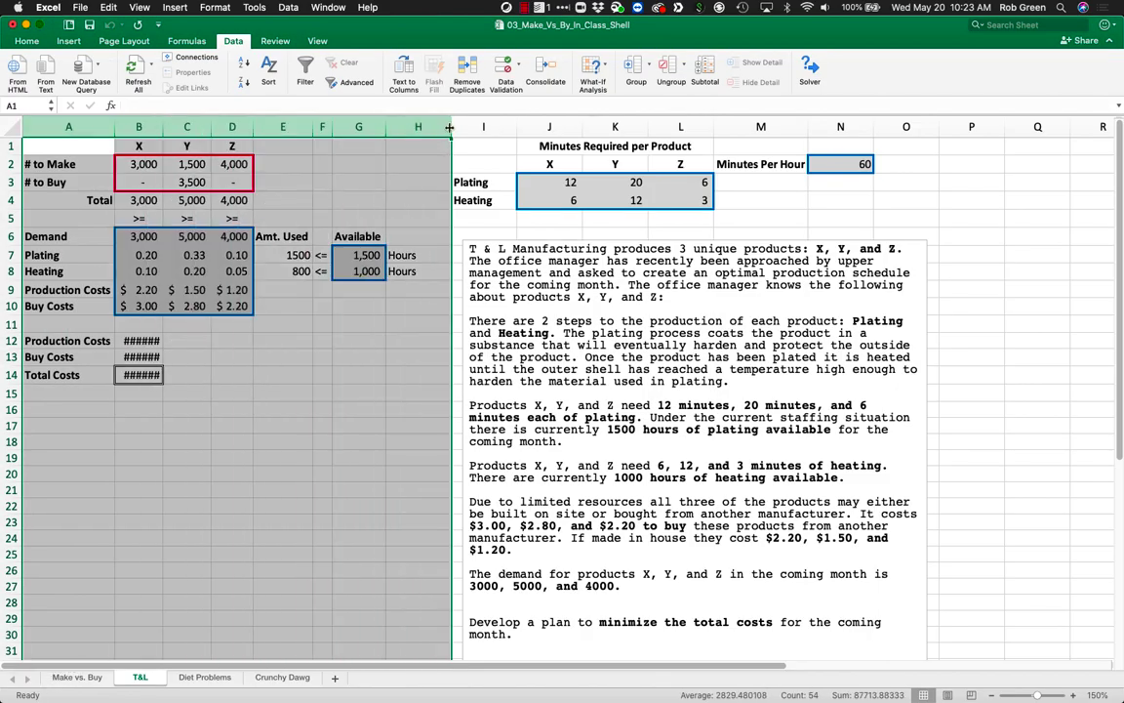
{"action": "double_click", "coordinate": [449, 128]}
{"action": "left_click", "coordinate": [298, 357]}
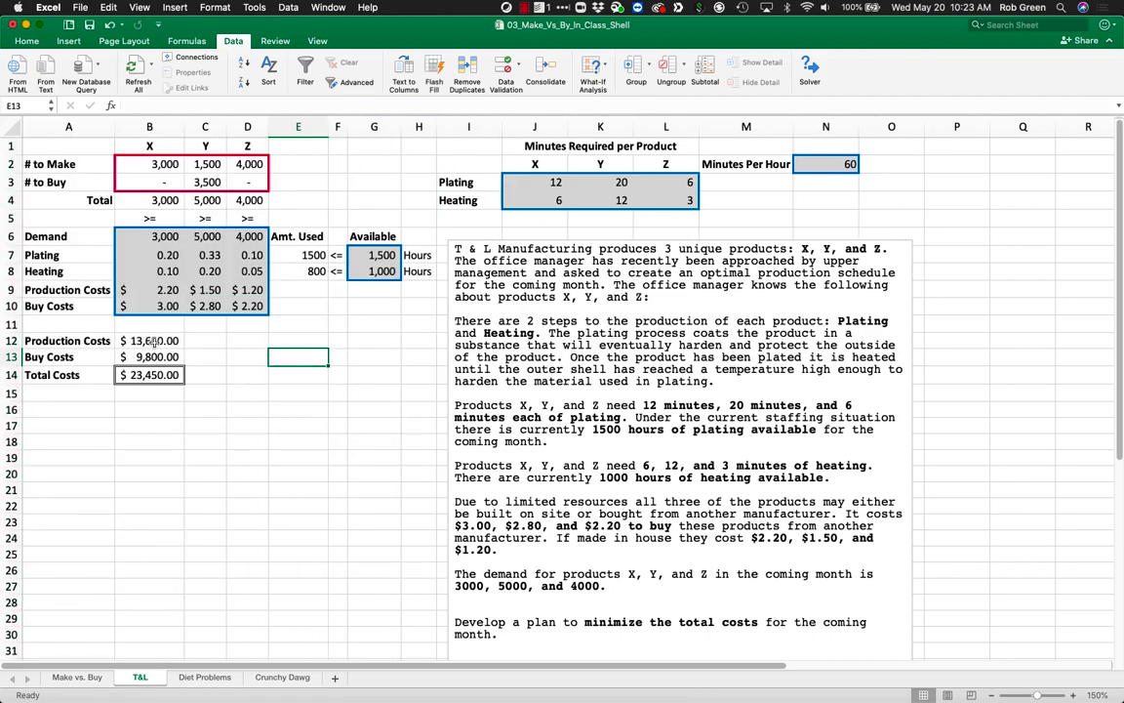
{"action": "left_click_drag", "start_coordinate": [154, 342], "coordinate": [162, 375]}
{"action": "left_click", "coordinate": [299, 375]}
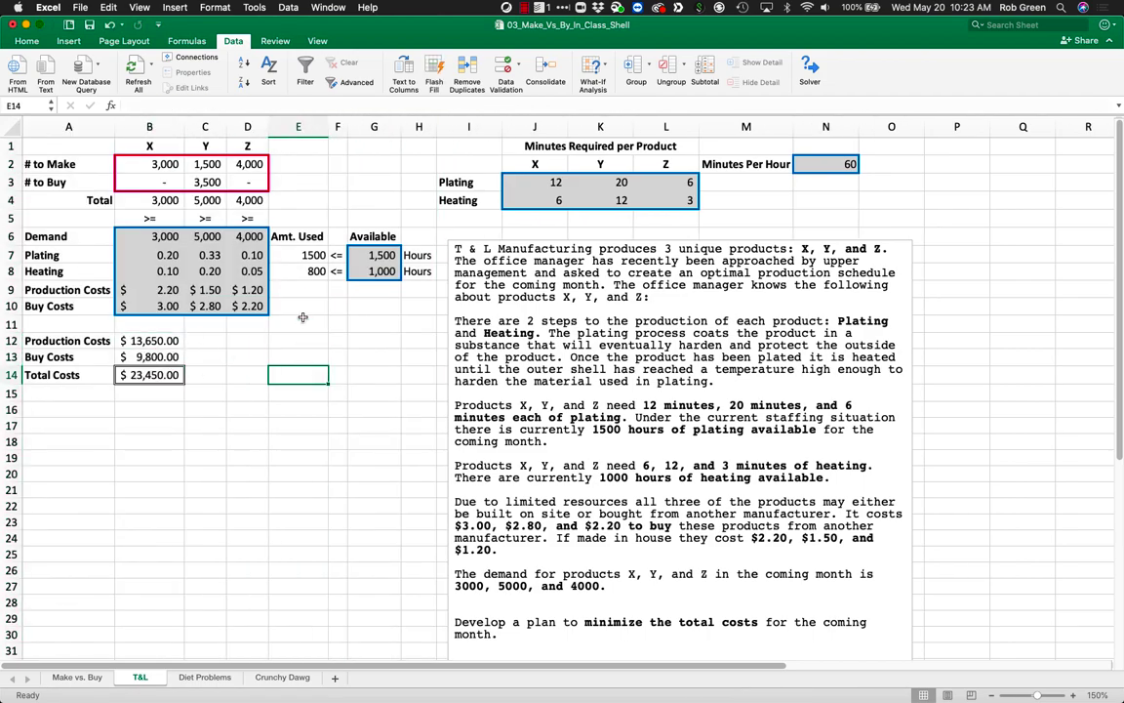
Format the hours used in E7:E8 with the comma number style and no decimal places.
{"action": "left_click_drag", "start_coordinate": [305, 254], "coordinate": [307, 271]}
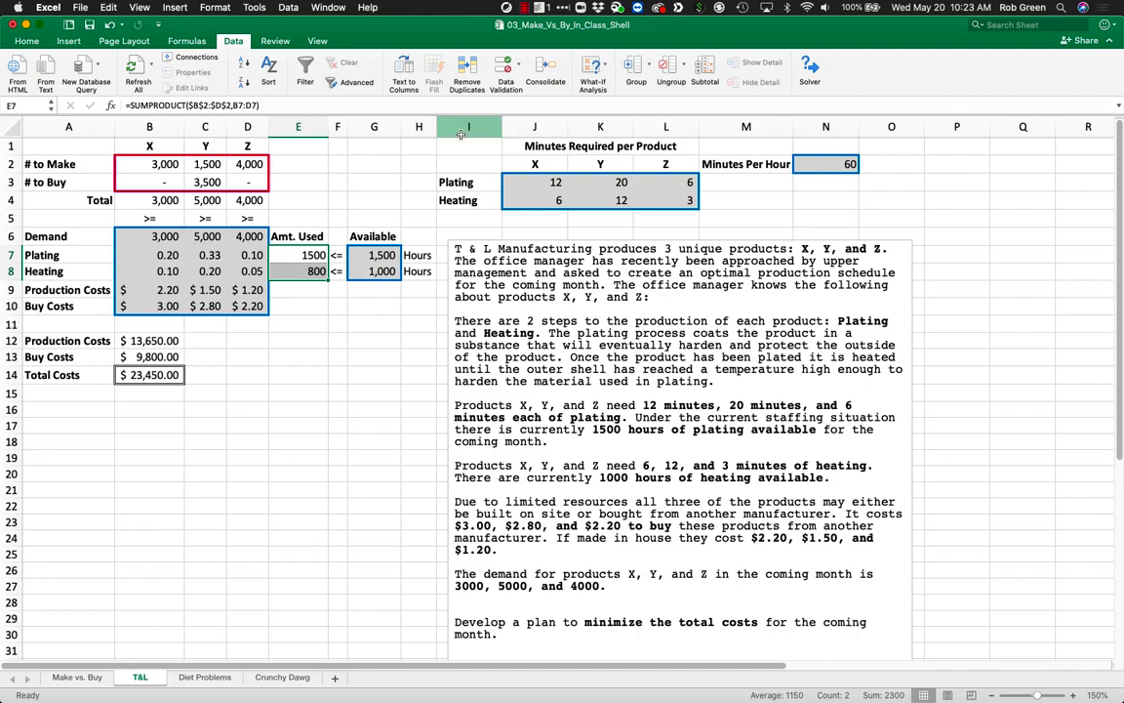
{"action": "left_click", "coordinate": [29, 41]}
{"action": "left_click", "coordinate": [521, 84]}
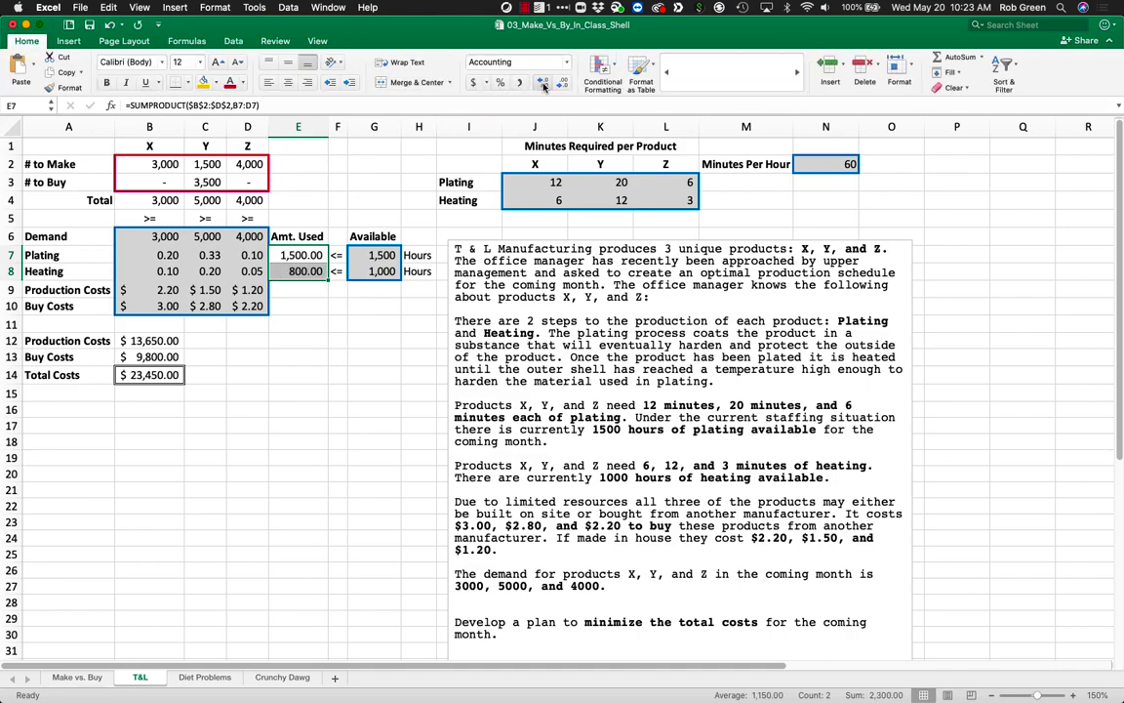
{"action": "left_click", "coordinate": [544, 85]}
{"action": "left_click", "coordinate": [563, 85]}
{"action": "left_click", "coordinate": [563, 85]}
{"action": "left_click", "coordinate": [563, 85]}
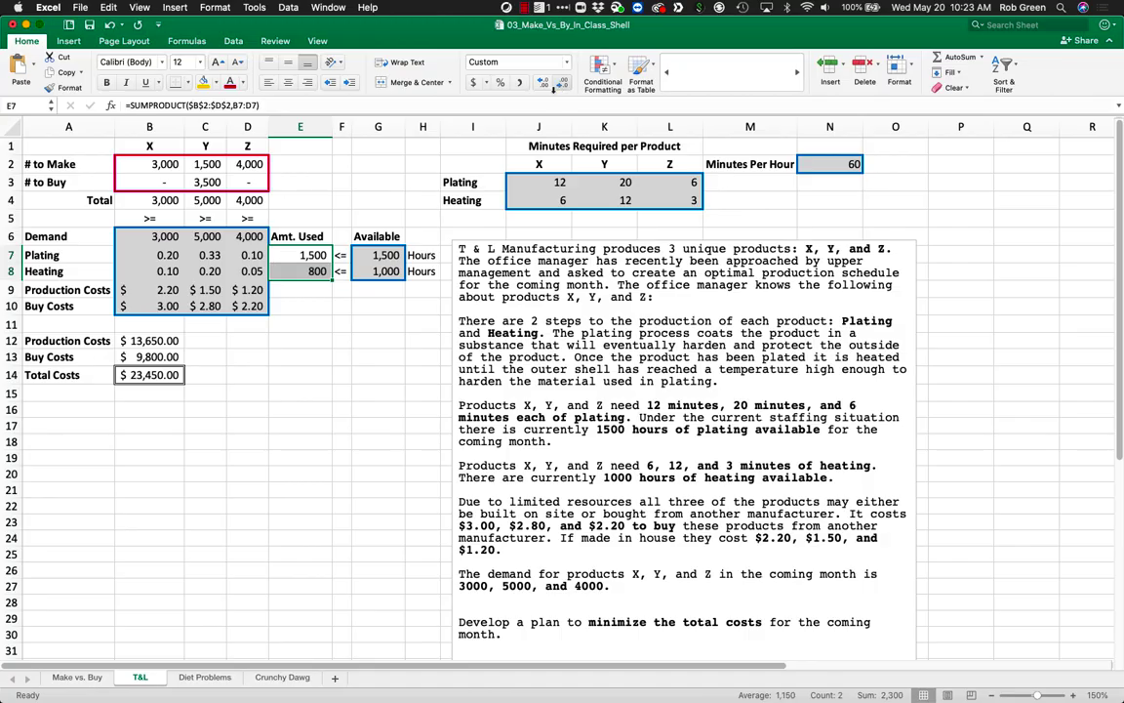
{"action": "left_click", "coordinate": [360, 305]}
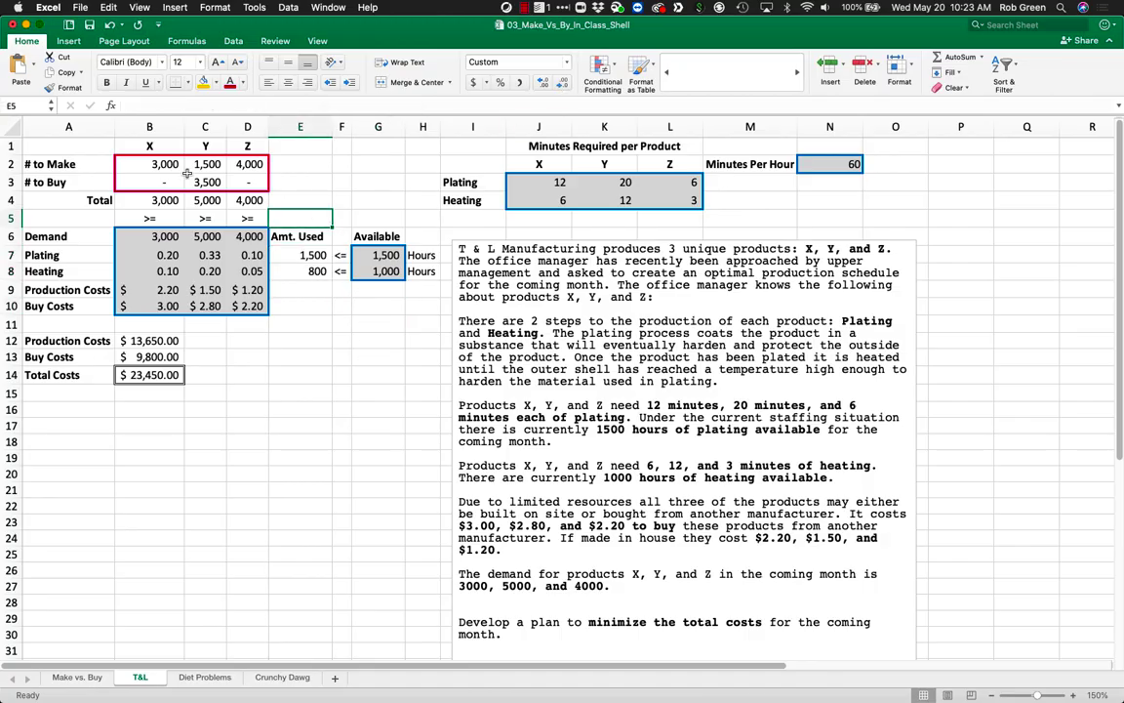
Review the make and buy quantities in B2:D3, compare the totals with demand, and inspect the Buy Costs formula in B13.
{"action": "left_click_drag", "start_coordinate": [161, 166], "coordinate": [255, 238]}
{"action": "left_click", "coordinate": [241, 199]}
{"action": "left_click", "coordinate": [174, 202]}
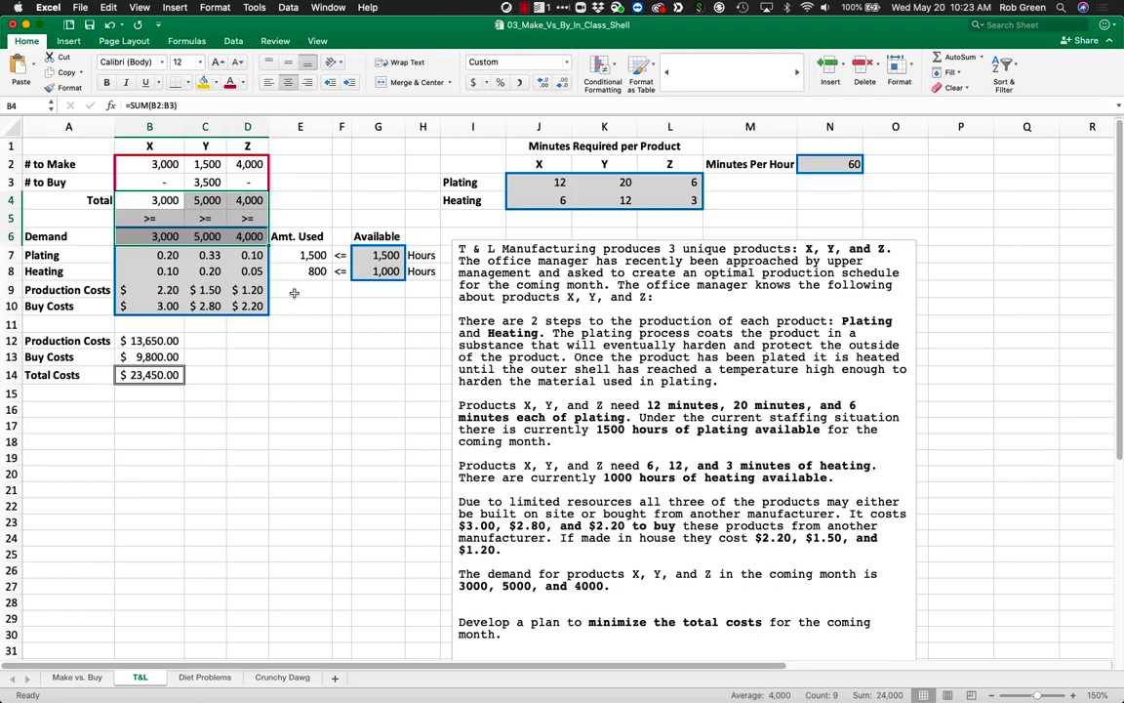
{"action": "left_click", "coordinate": [298, 320]}
{"action": "left_click_drag", "start_coordinate": [161, 164], "coordinate": [243, 183]}
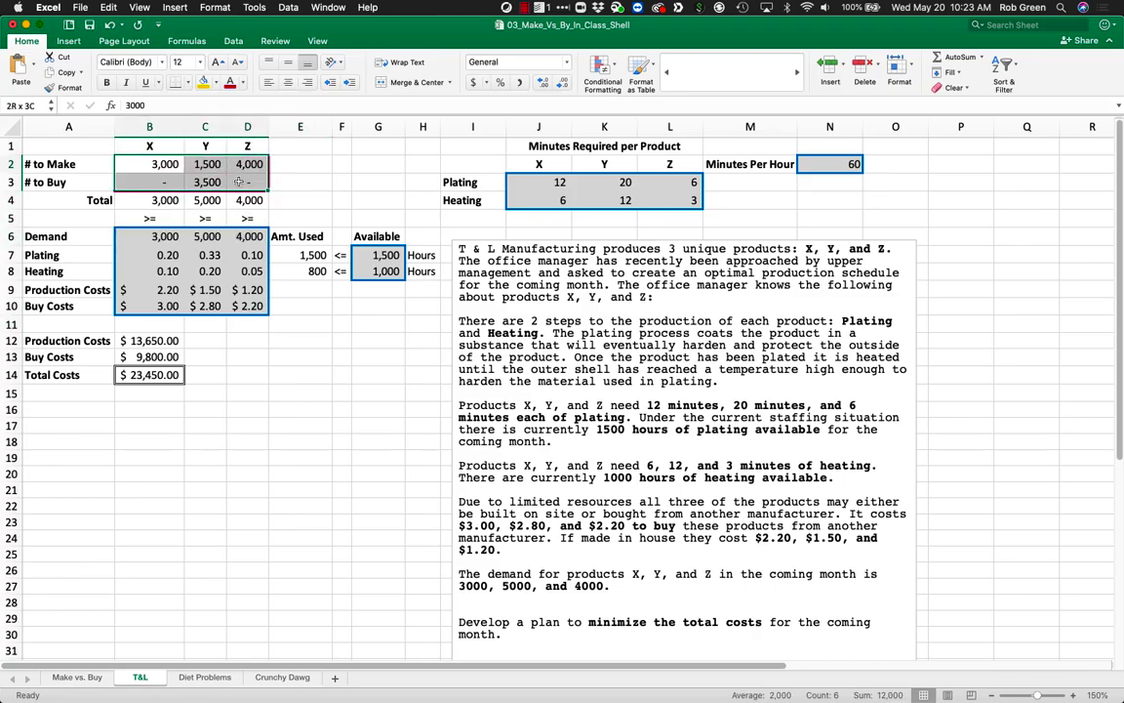
{"action": "left_click", "coordinate": [255, 358]}
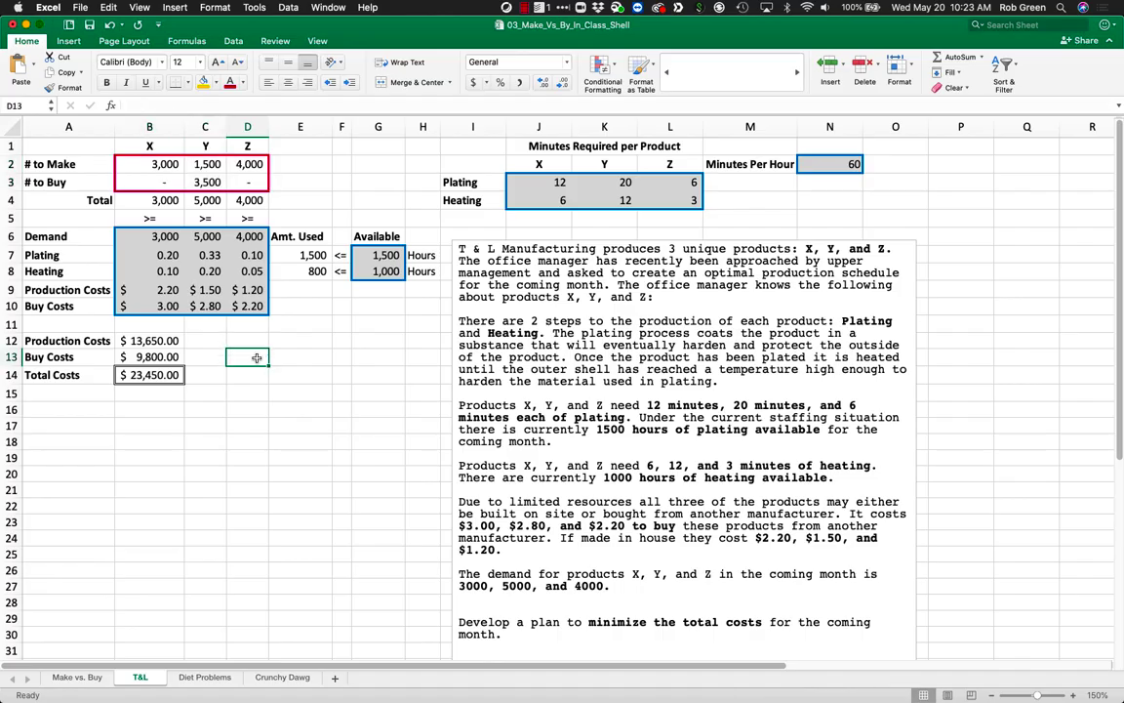
{"action": "left_click", "coordinate": [298, 323]}
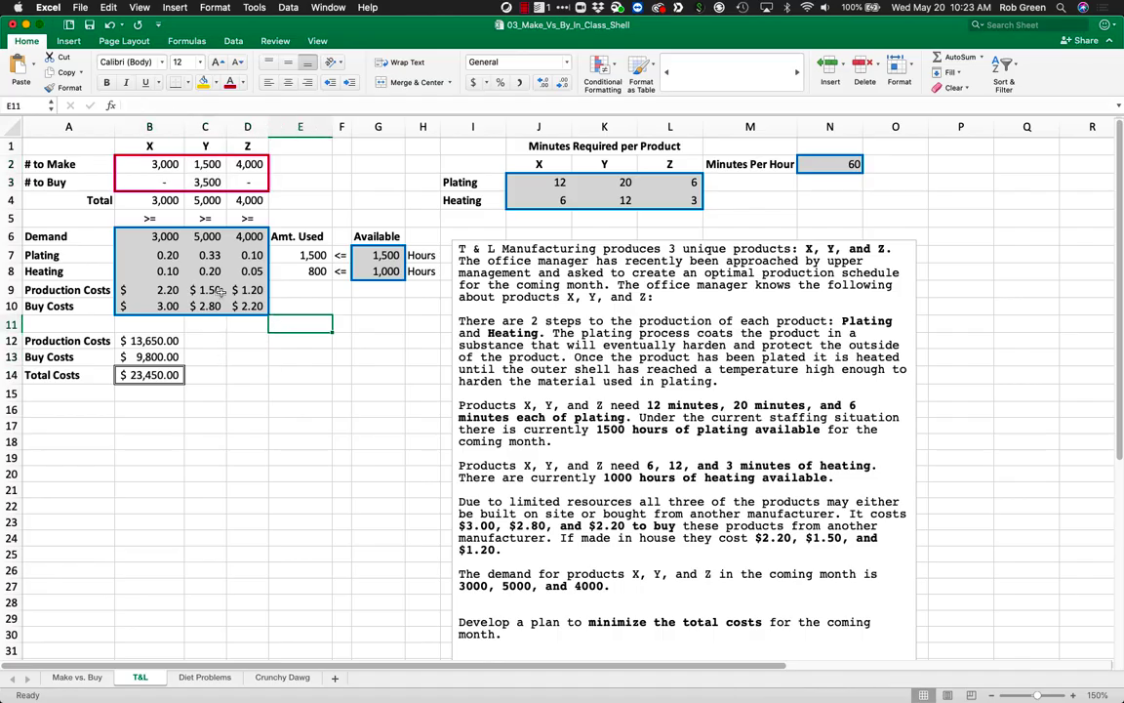
{"action": "left_click", "coordinate": [230, 370]}
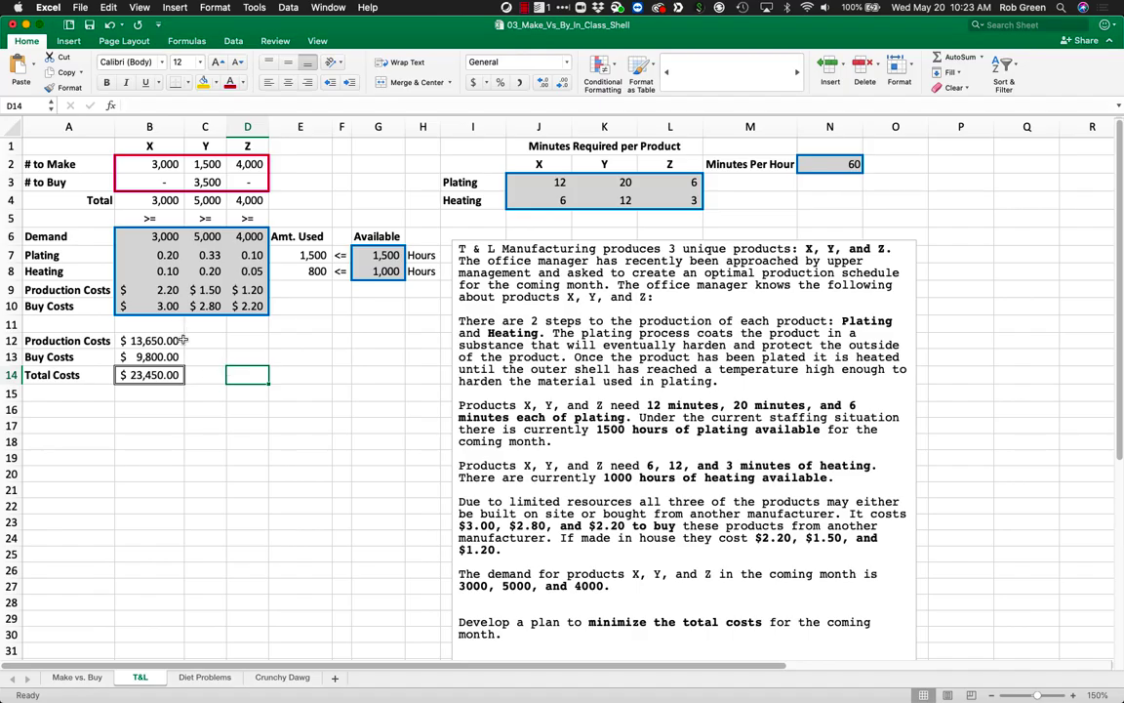
{"action": "left_click", "coordinate": [153, 344]}
{"action": "double_click", "coordinate": [158, 357]}
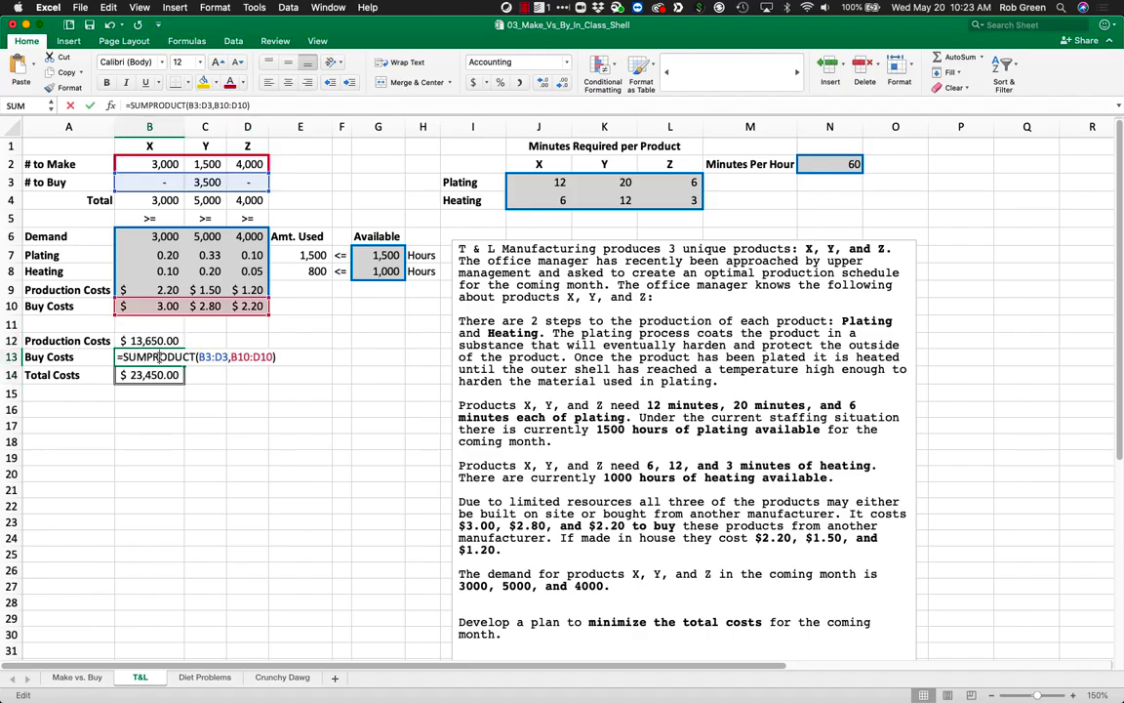
{"action": "key", "text": "Return"}
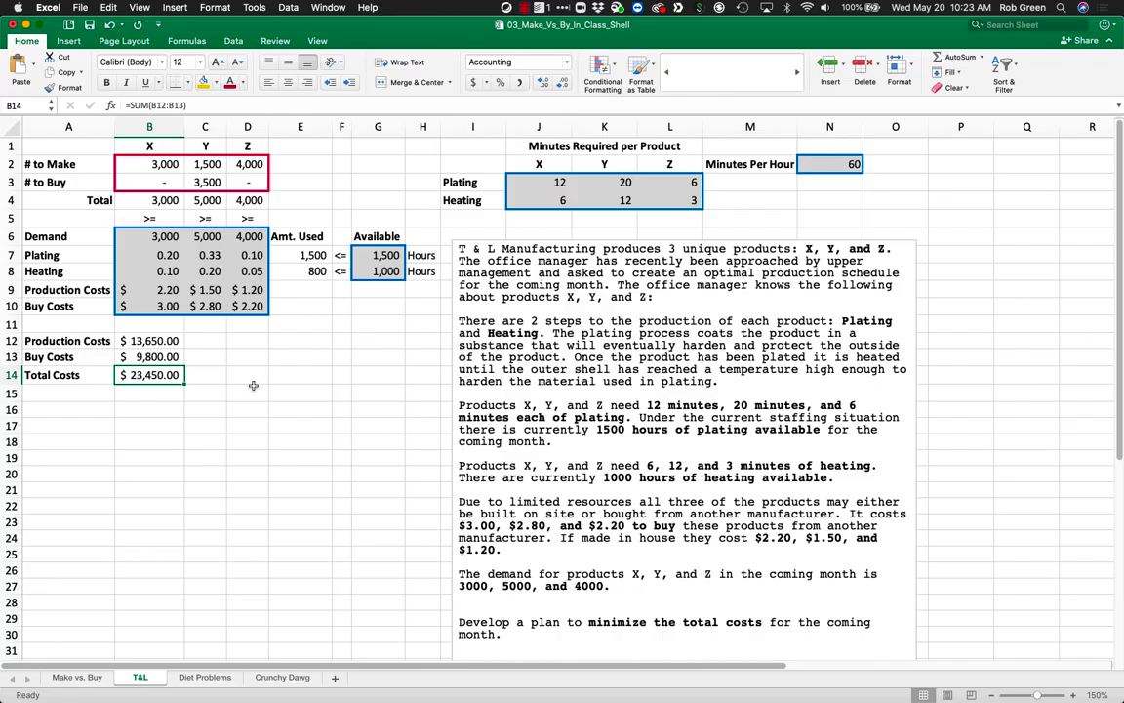
{"action": "left_click", "coordinate": [507, 8]}
{"action": "left_click", "coordinate": [474, 21]}
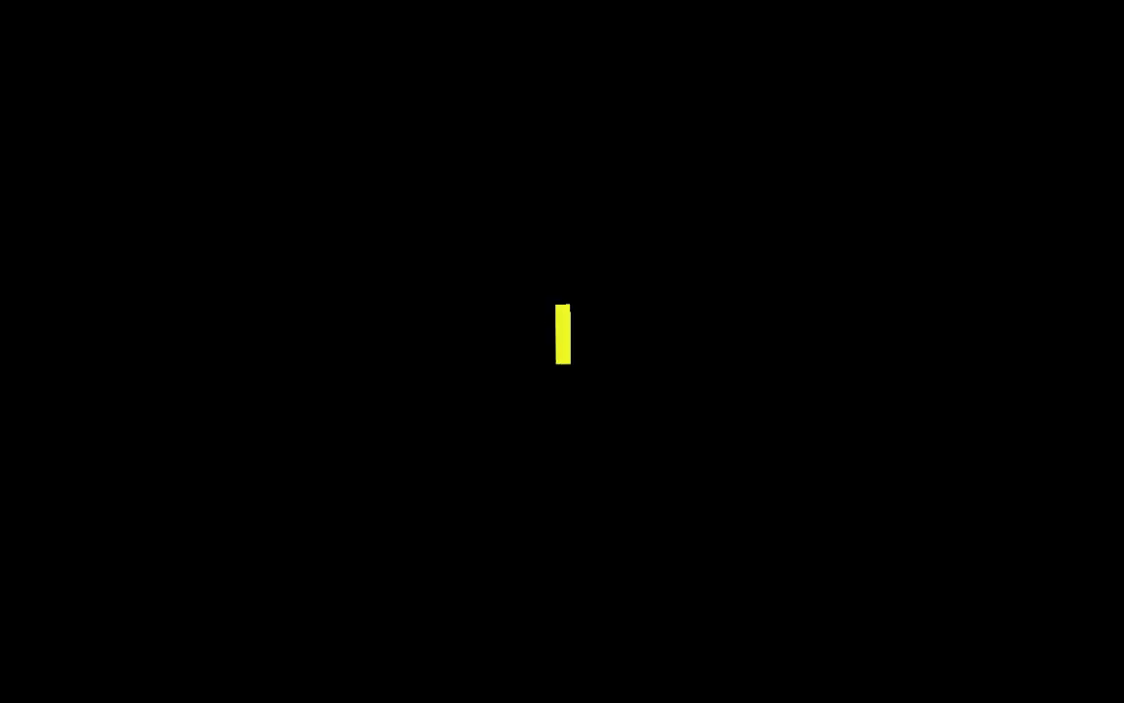